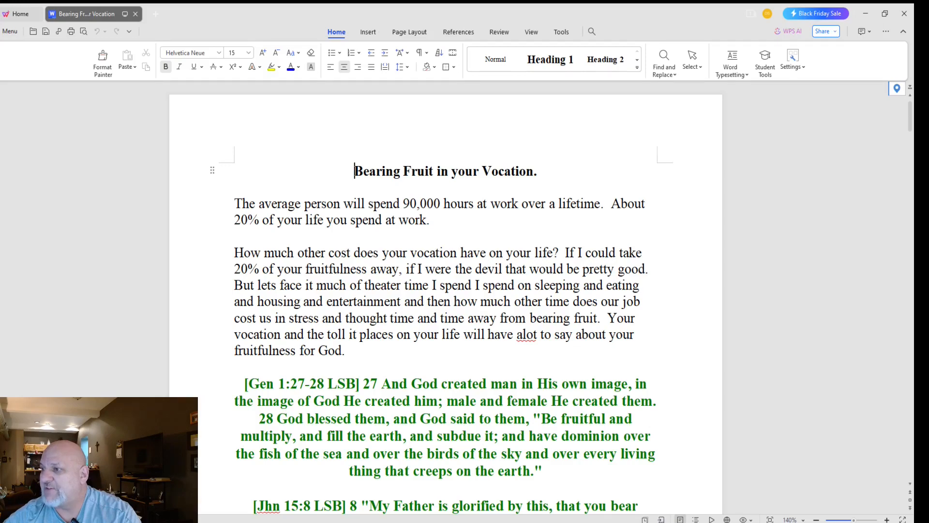
Step: Retitle the outline 'Bearing Fruit in Your Vocation', dropping the final period and capitalising 'Your'
scroll(445, 290, down, 3)
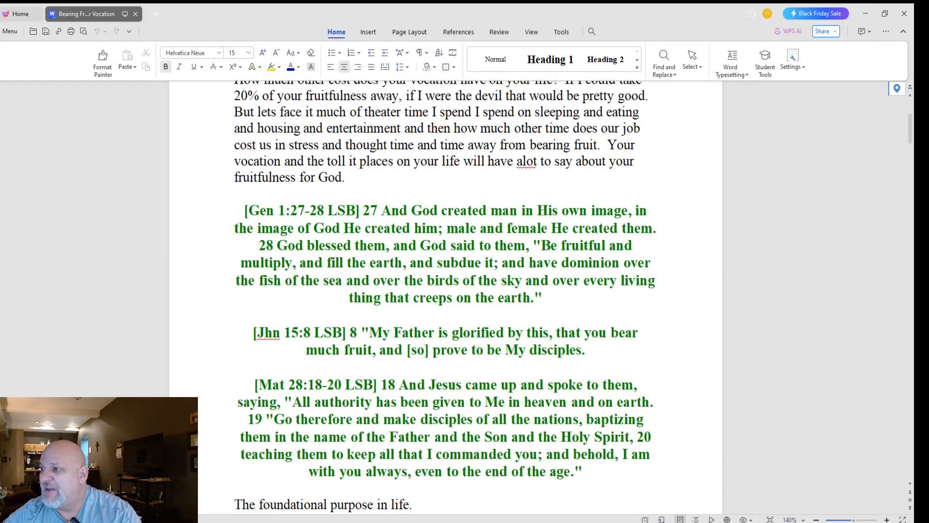
scroll(445, 290, down, 2)
scroll(446, 290, up, 1)
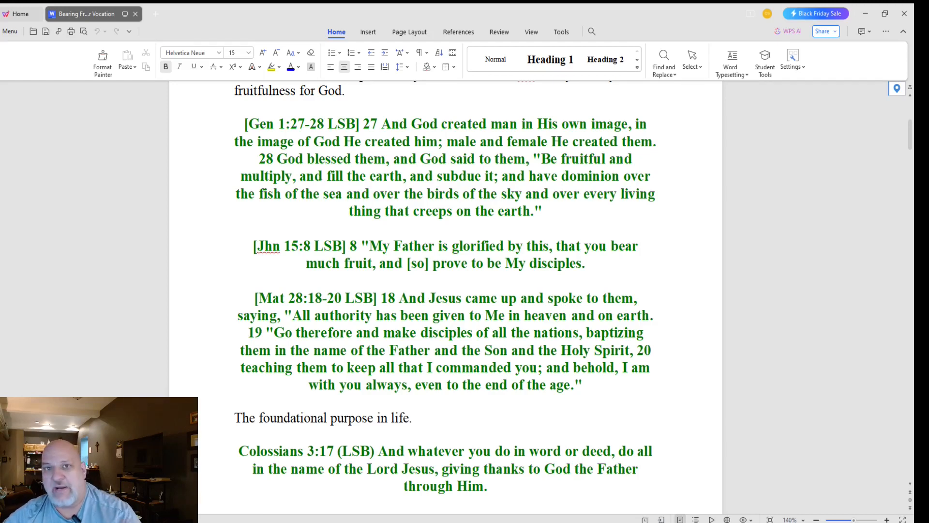
scroll(446, 291, down, 12)
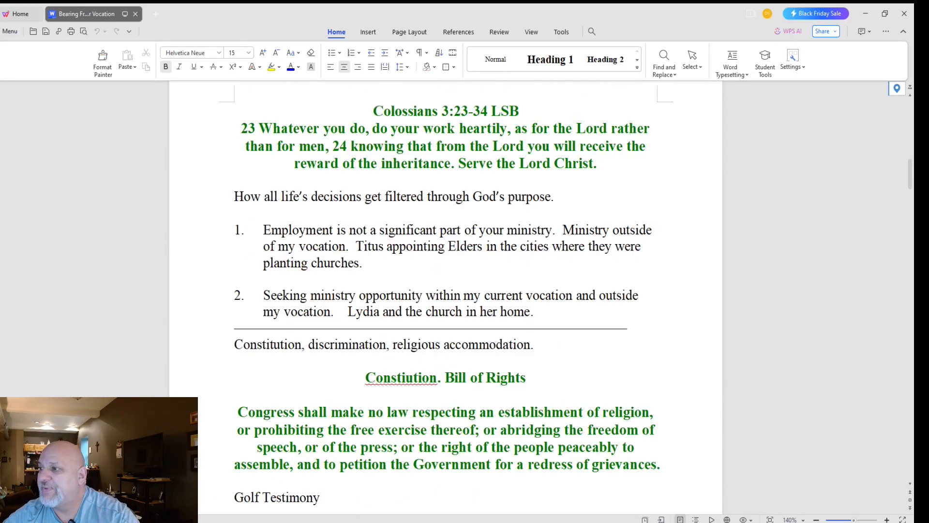
scroll(445, 291, down, 15)
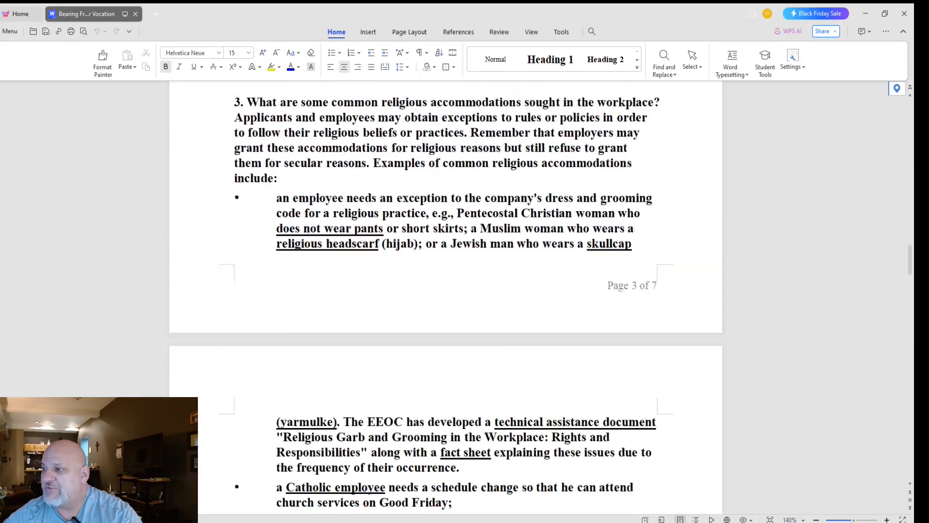
scroll(446, 291, down, 20)
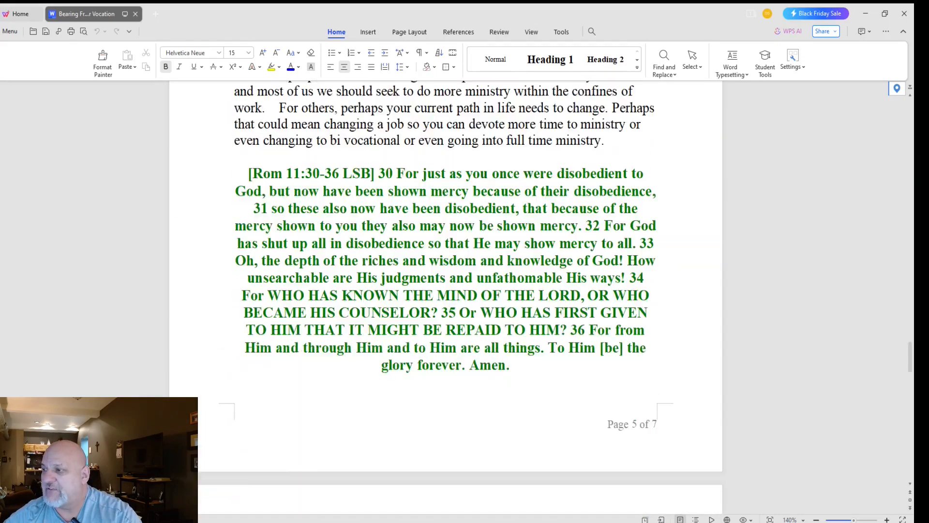
scroll(445, 290, down, 12)
scroll(445, 291, up, 4)
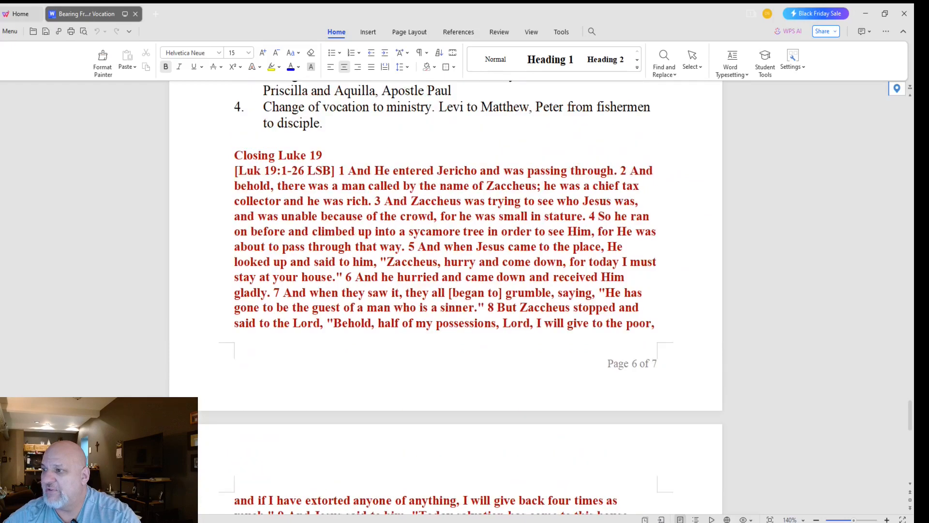
scroll(445, 297, down, 3)
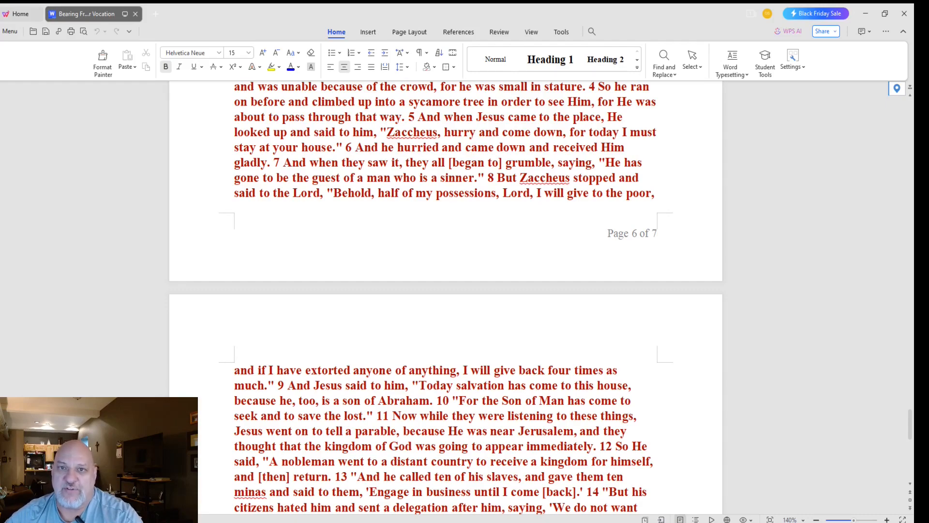
scroll(445, 297, up, 20)
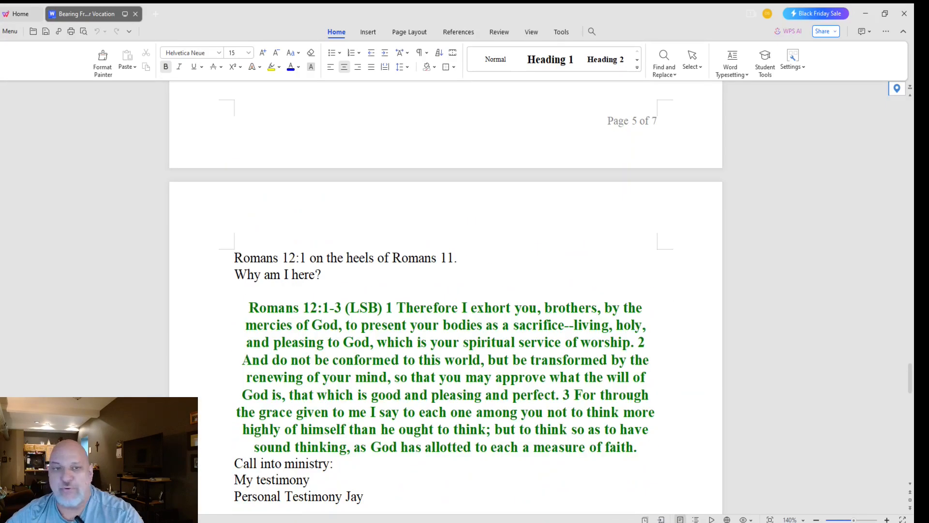
scroll(446, 297, up, 15)
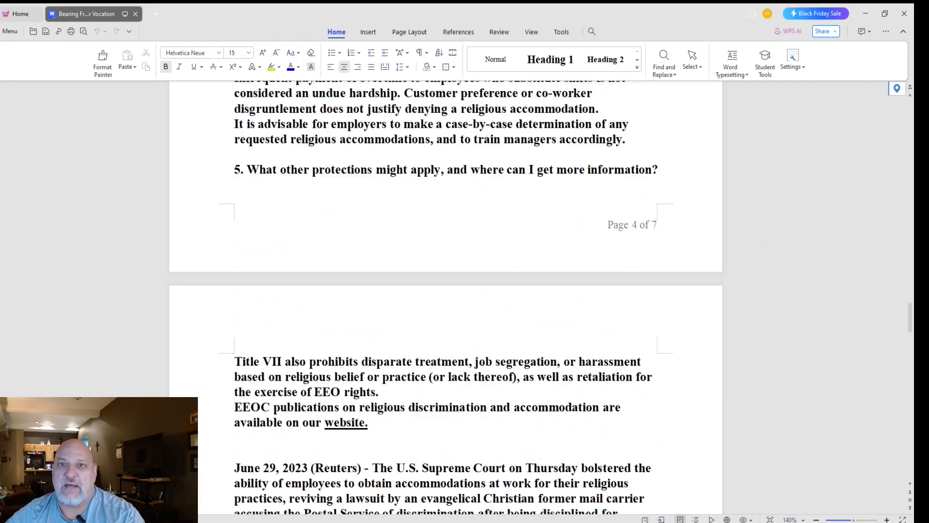
scroll(446, 297, up, 15)
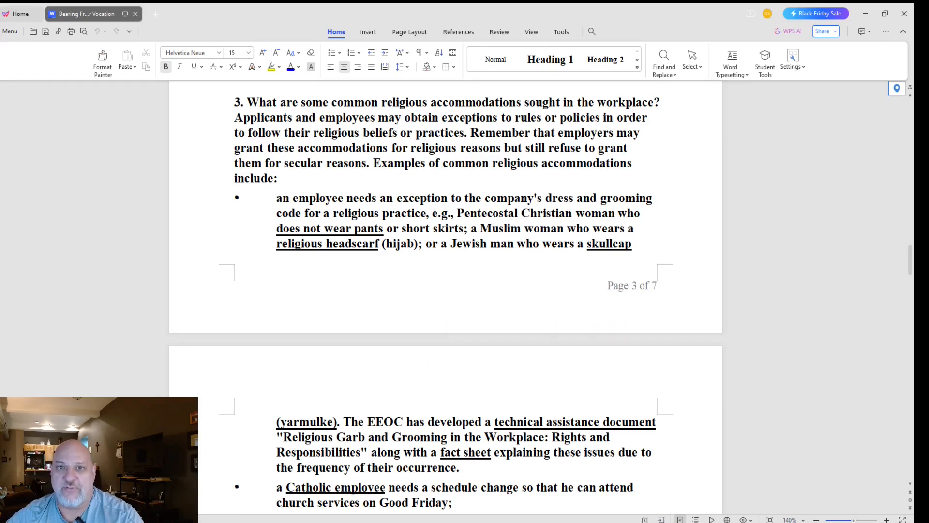
scroll(445, 296, up, 20)
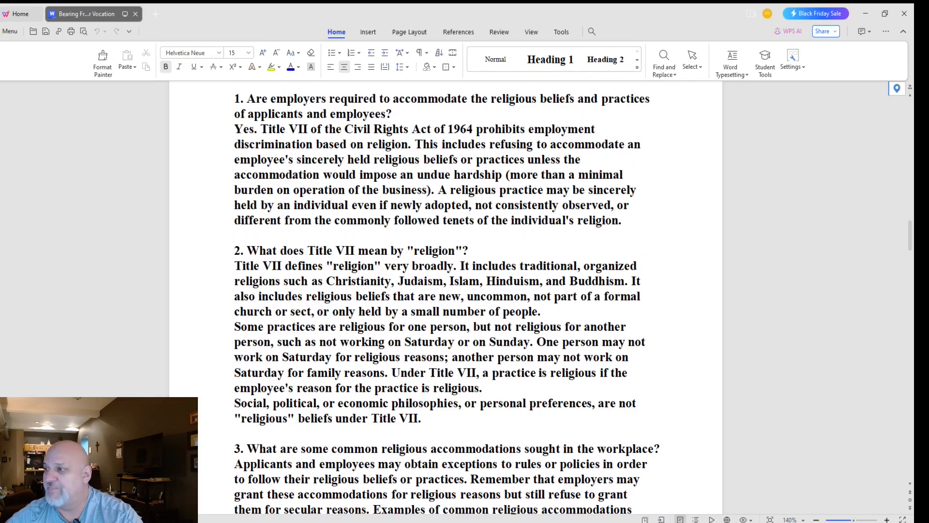
scroll(446, 297, up, 20)
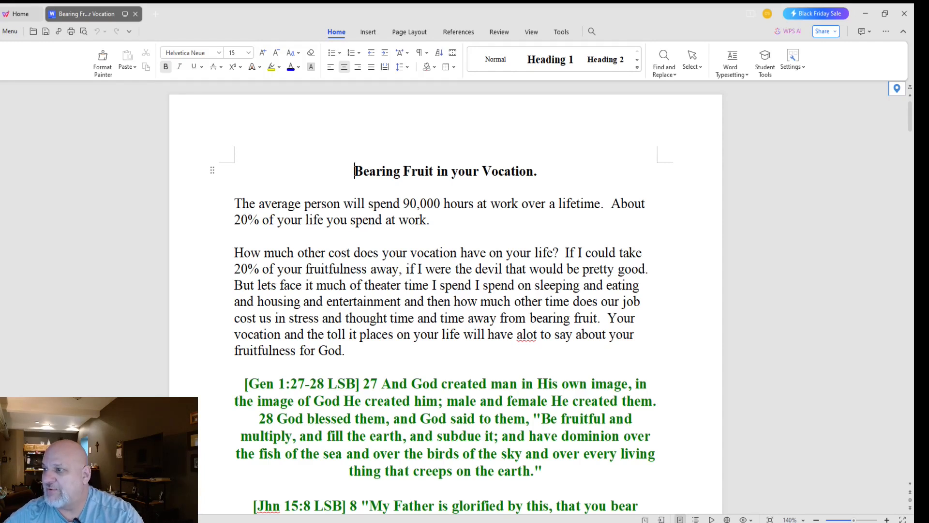
drag(355, 172, 534, 172)
click(538, 171)
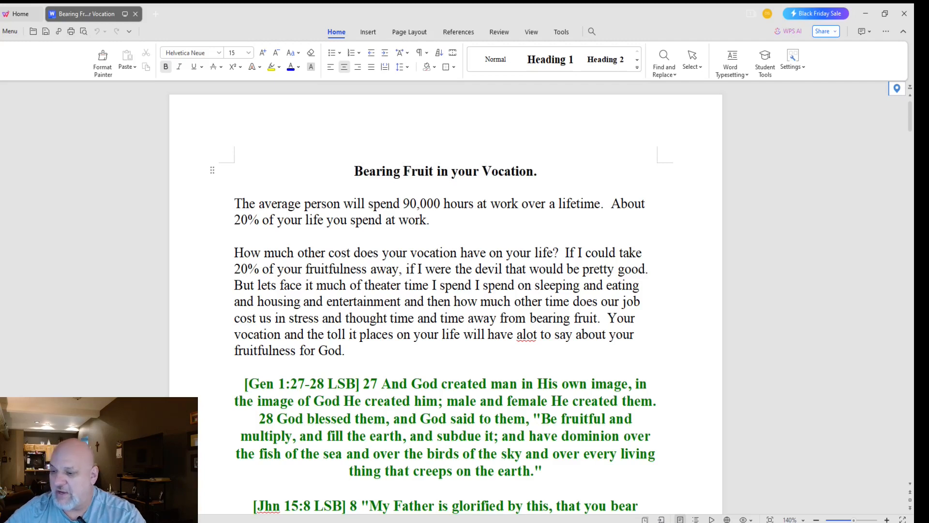
key(BackSpace)
key(Left)
key(Left)
key(Left)
key(Left)
key(Left)
key(Left)
key(Left)
key(Left)
key(Left)
key(Left)
key(Left)
key(Left)
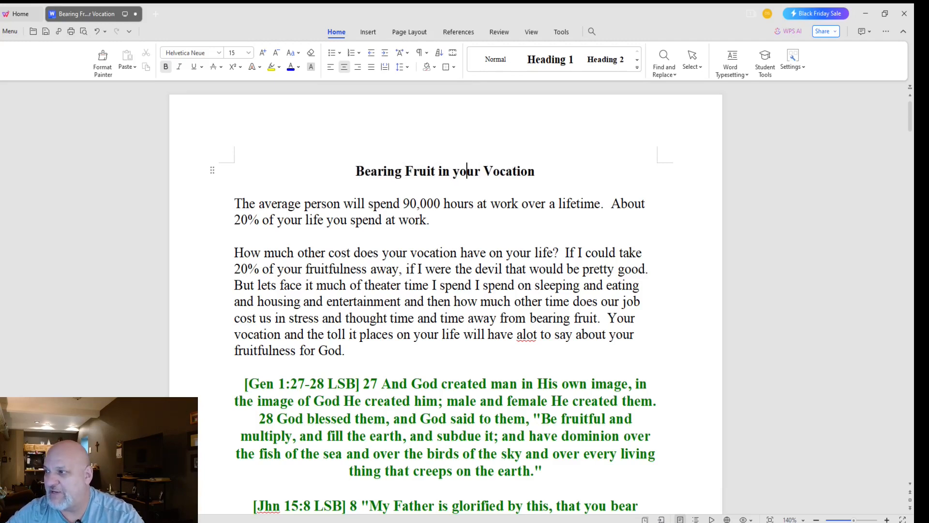
key(BackSpace)
text(Y)
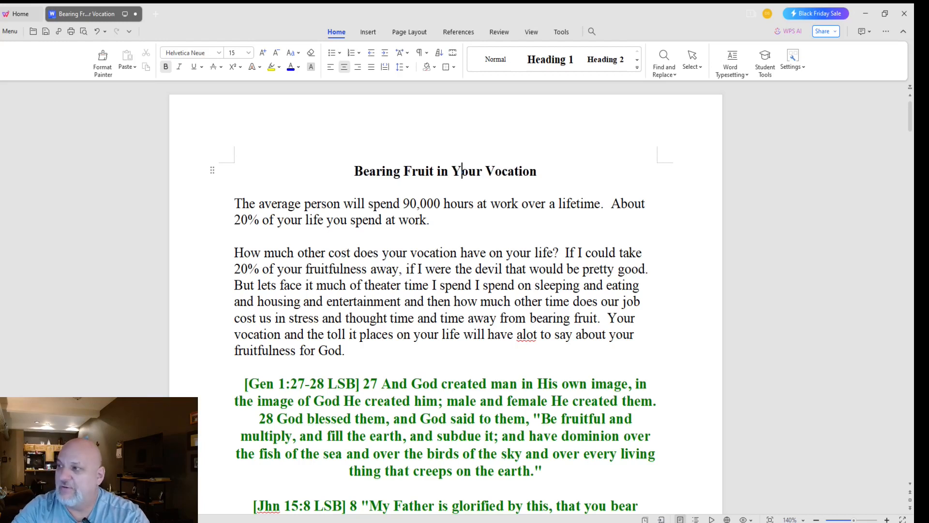
Step: Delete the two opening 90,000-hours paragraphs and the empty line under the title
drag(235, 203, 358, 351)
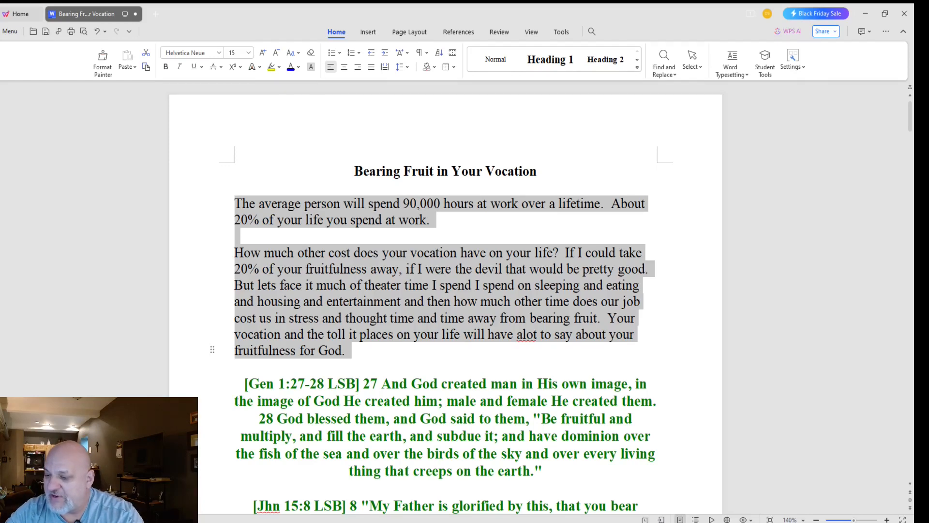
key(Delete)
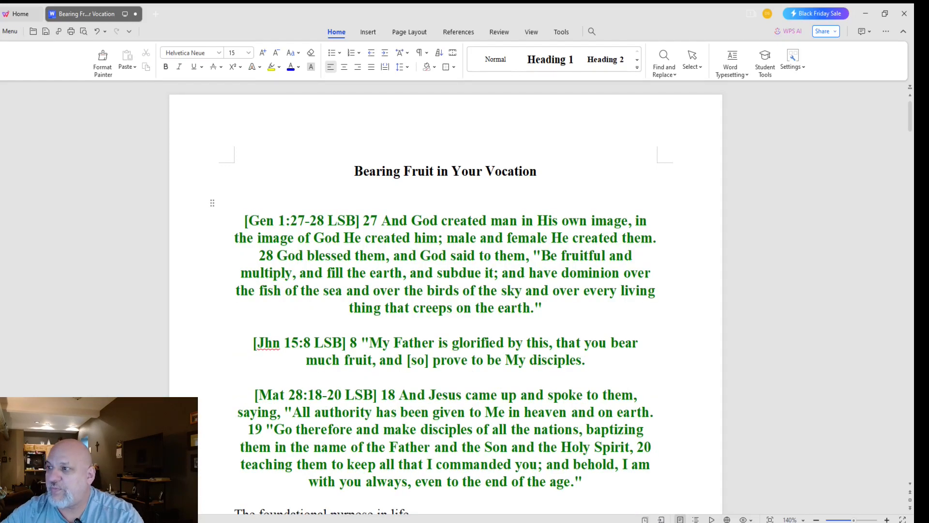
key(Delete)
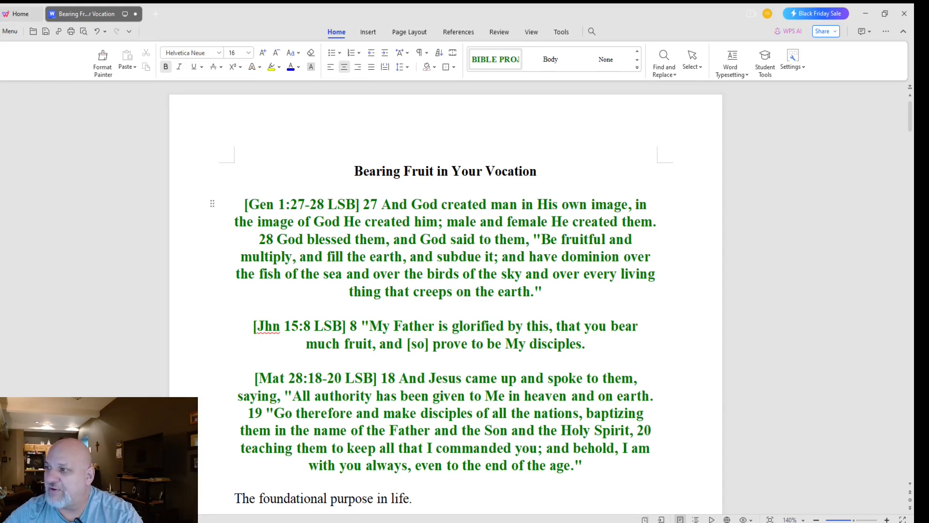
Step: Break the [Gen 1:27-28 LSB] reference onto its own line above the Genesis verse text
key(shift+Up)
key(Down)
key(Down)
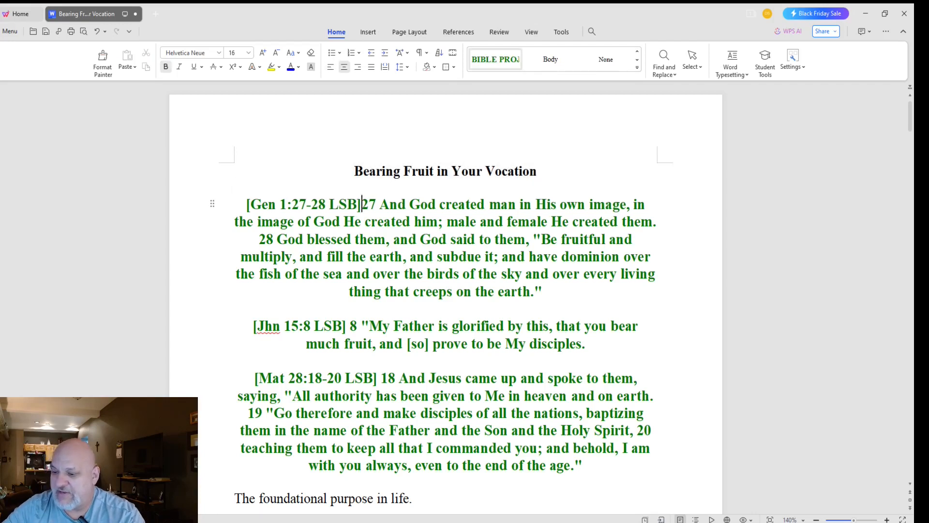
key(Return)
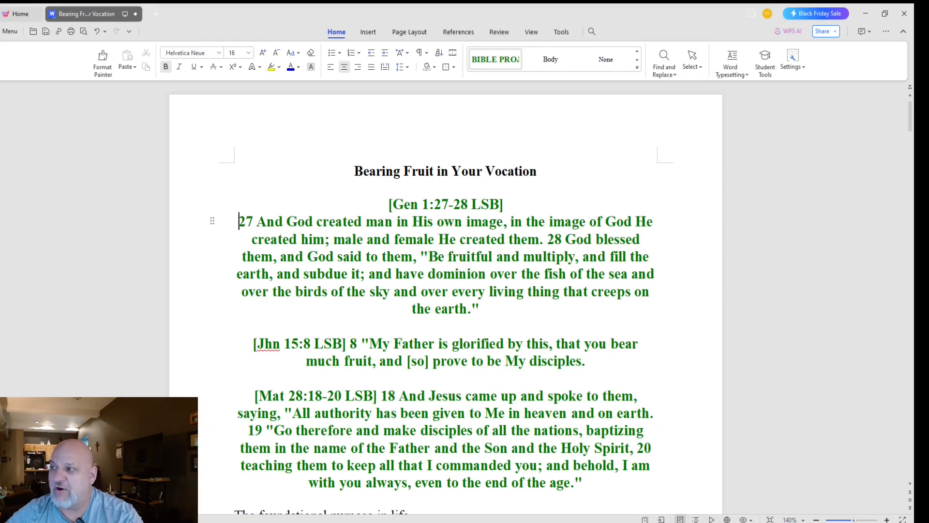
Step: Expand 'Gen' to 'Genesis' and paste a copy of 'Genesis 1:27-28 LSB' after the closing bracket
click(418, 204)
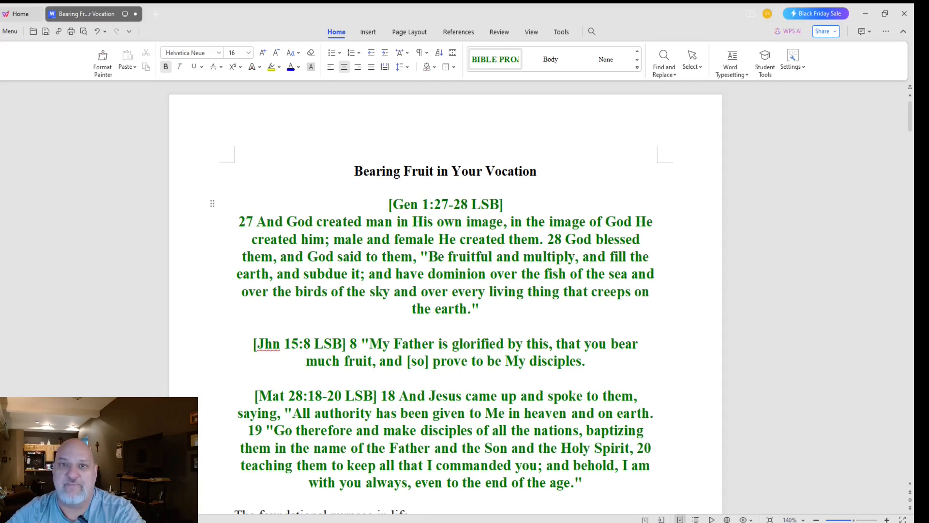
text(esis)
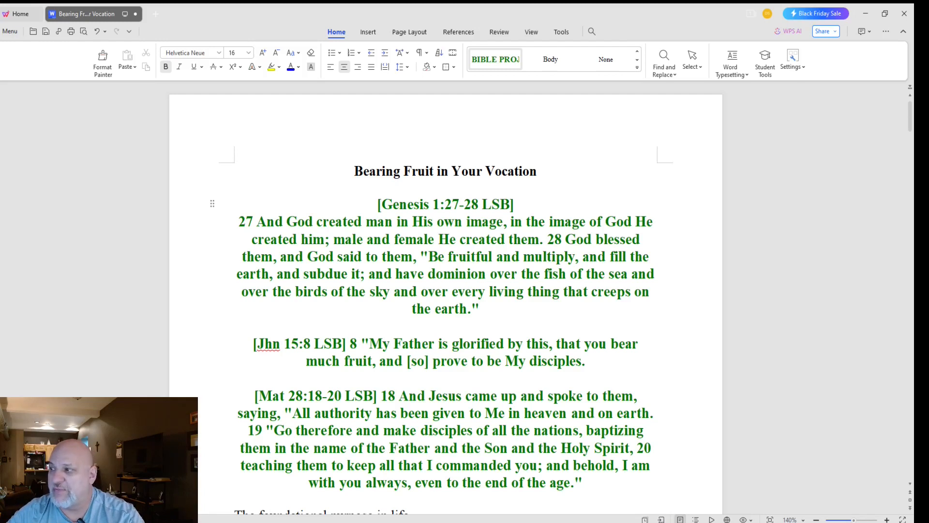
click(383, 203)
drag(383, 204, 510, 203)
key(ctrl+c)
click(515, 204)
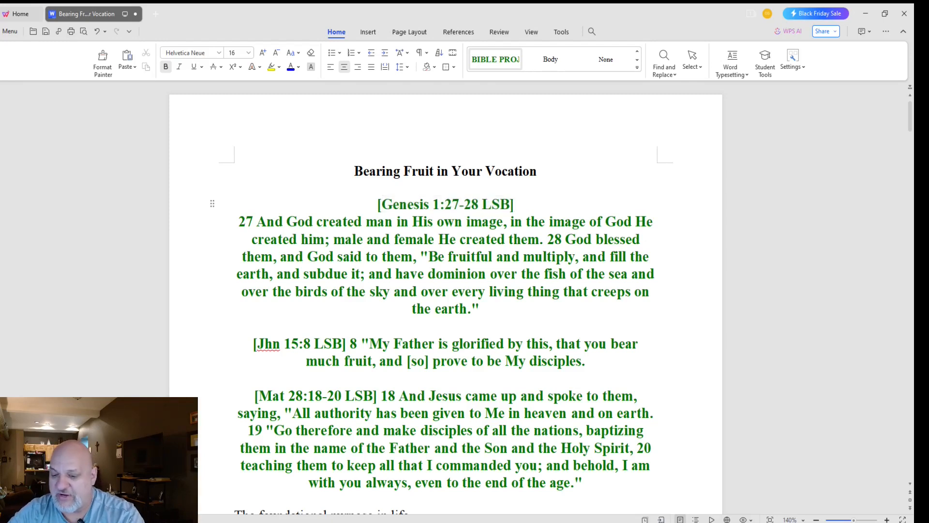
key(ctrl+v)
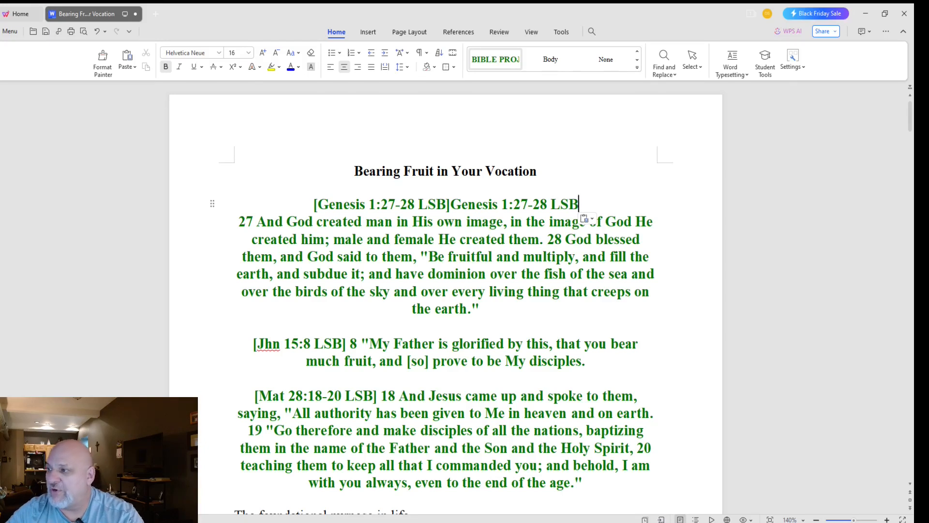
Step: Remove the misplaced duplicate and re-paste 'Genesis 1:27-28 LSB' right after the bracketed reference
click(451, 204)
key(Return)
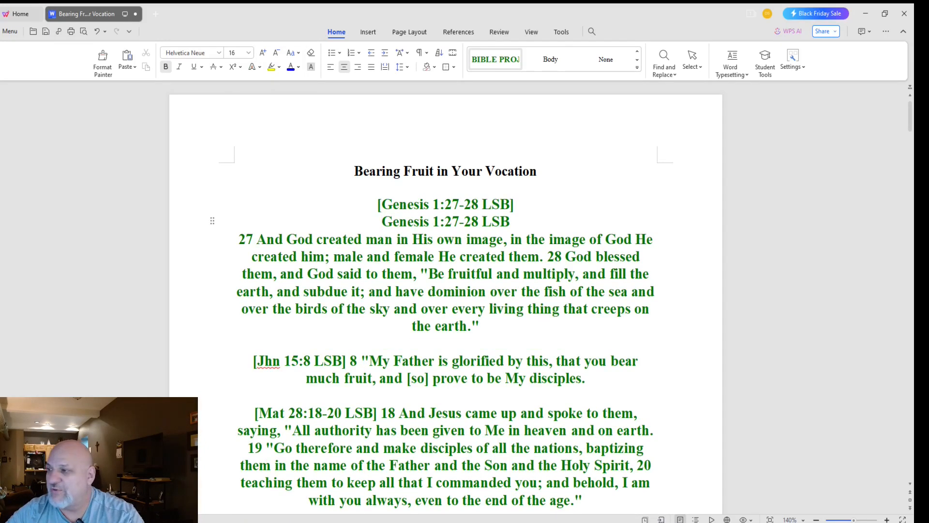
drag(511, 221, 382, 221)
key(ctrl+c)
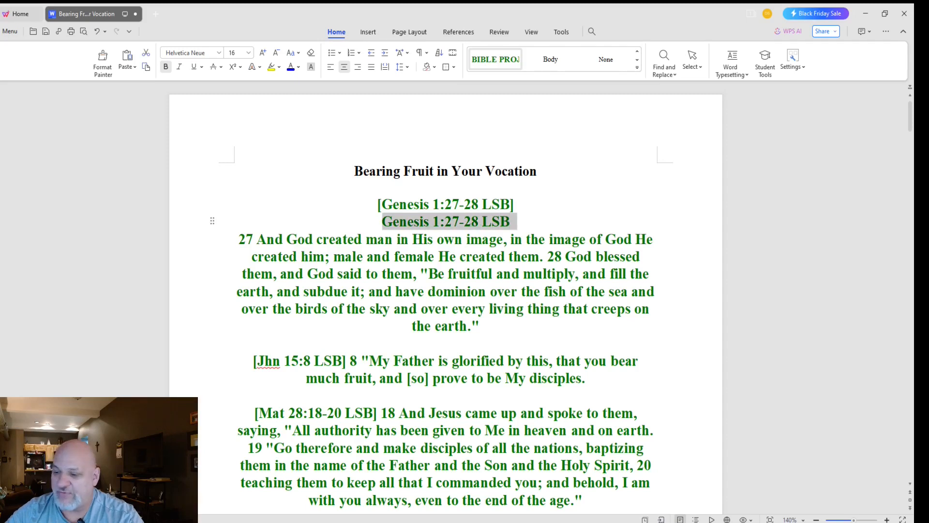
key(Delete)
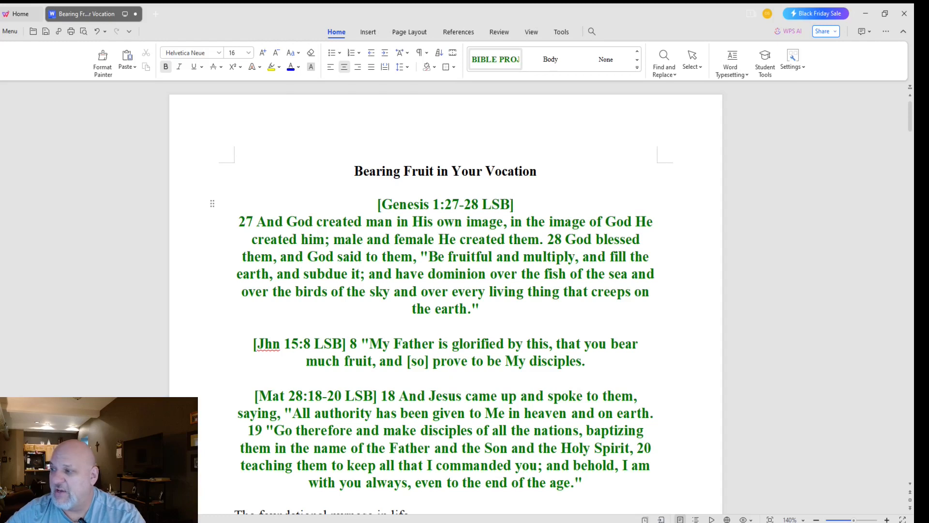
key(Return)
key(ctrl+v)
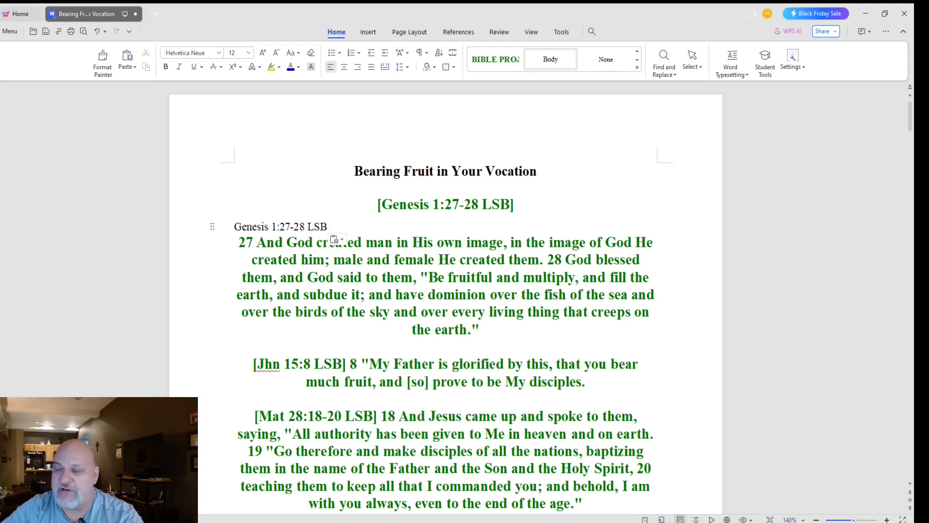
key(ctrl+z)
key(BackSpace)
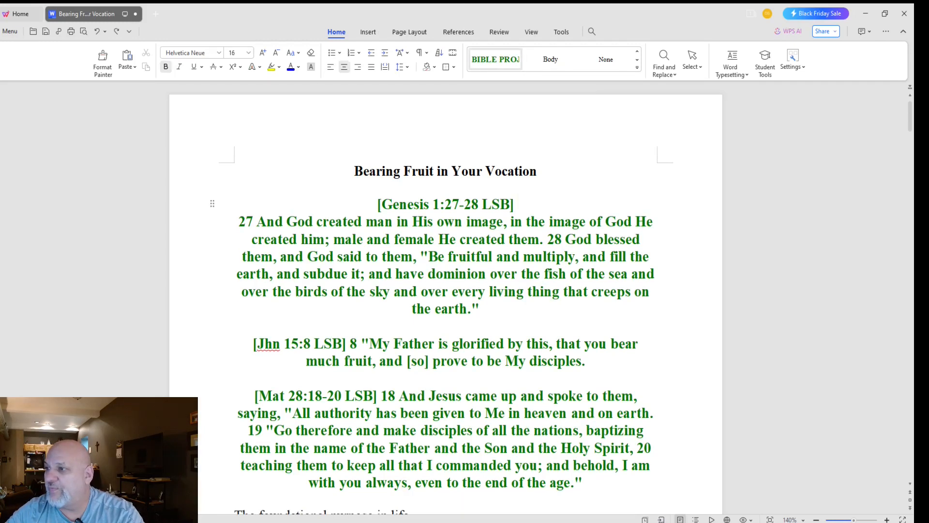
key(ctrl+v)
Step: Move the unbracketed 'Genesis 1:27-28 LSB' onto its own line below the bracketed reference
click(451, 204)
key(Return)
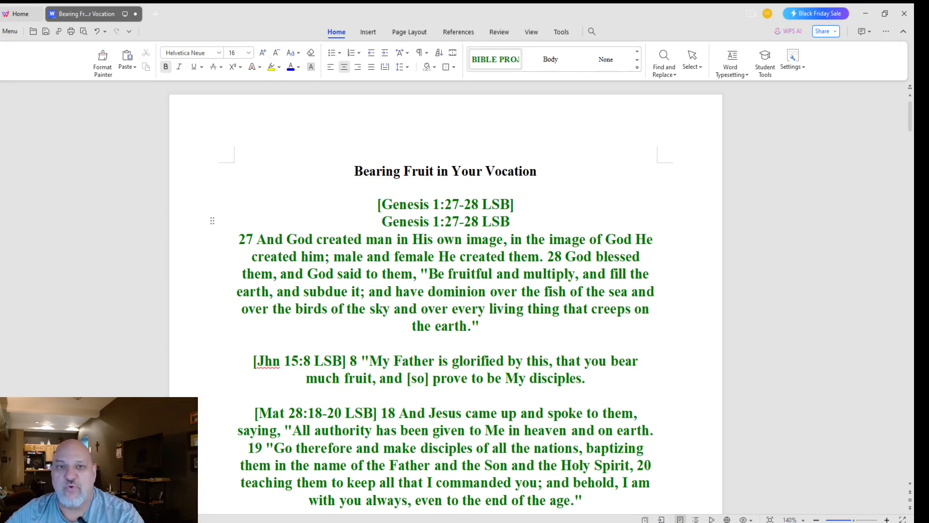
key(shift+Left)
key(shift+Left)
key(shift+Left)
key(shift+Left)
key(shift+Left)
key(shift+Left)
key(shift+Left)
key(shift+Left)
key(shift+Left)
key(shift+Left)
key(shift+Left)
key(shift+Left)
key(shift+Left)
key(shift+Left)
key(shift+Left)
key(shift+Left)
key(shift+Left)
key(shift+Left)
key(shift+Left)
key(shift+Left)
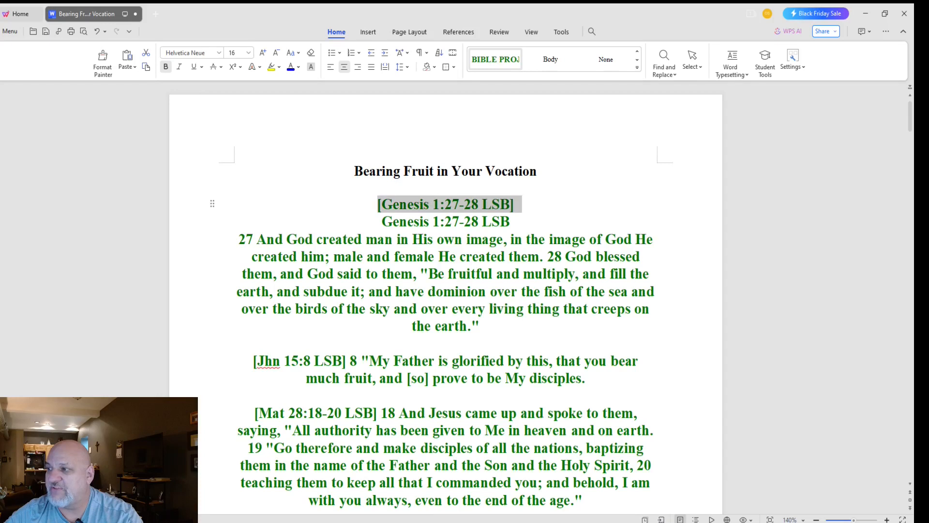
key(Down)
key(End)
key(shift+Left)
key(shift+Left)
key(shift+Left)
key(shift+Left)
key(shift+Left)
key(shift+Left)
key(shift+Left)
key(shift+Left)
key(shift+Left)
key(shift+Left)
key(shift+Left)
key(shift+Left)
key(shift+Left)
key(shift+Left)
key(shift+Left)
key(shift+Left)
key(shift+Left)
key(shift+Left)
key(shift+Left)
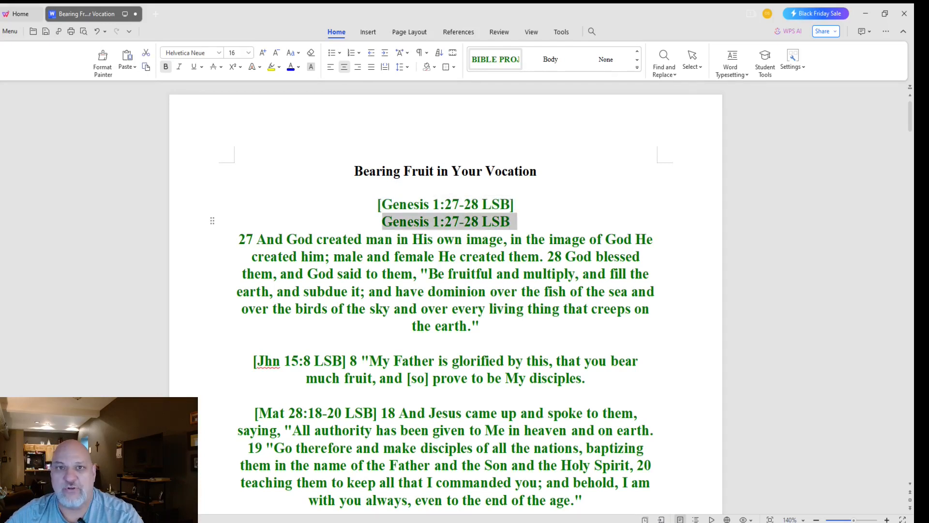
scroll(446, 293, down, 1)
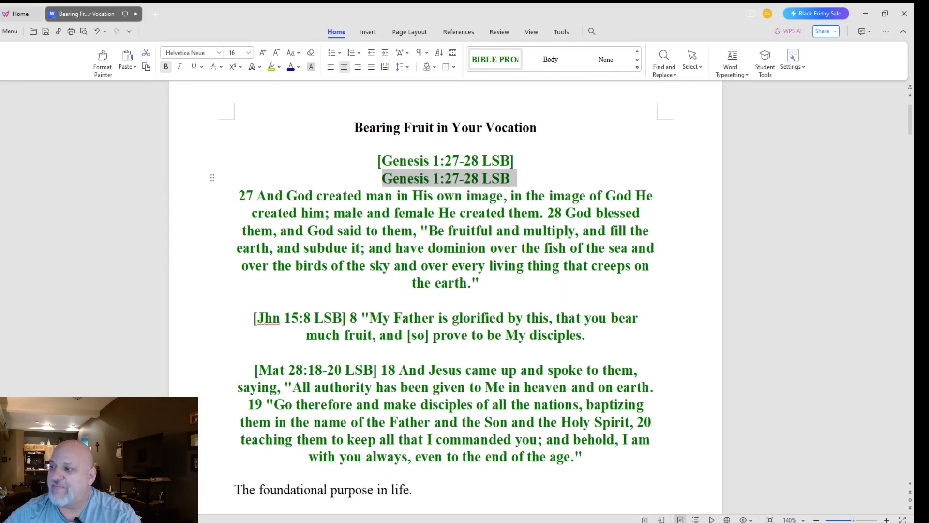
scroll(446, 290, down, 2)
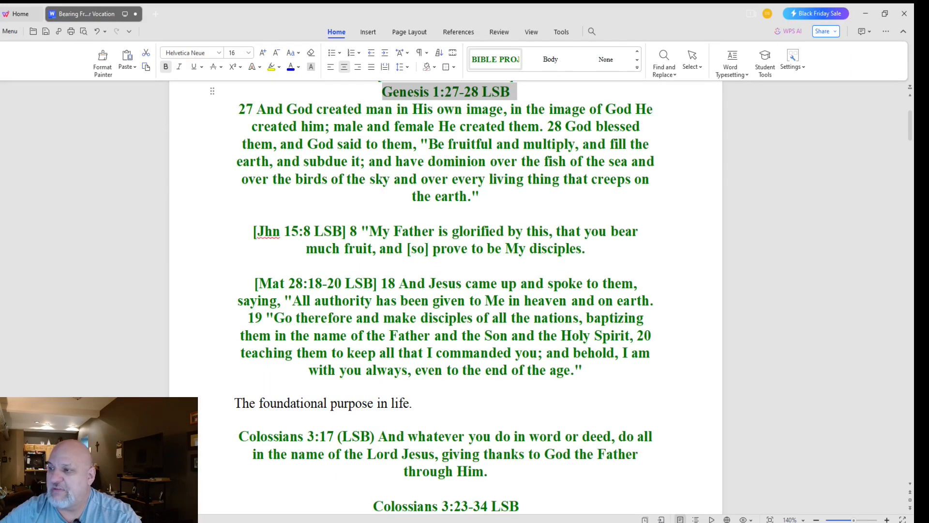
scroll(446, 294, down, 1)
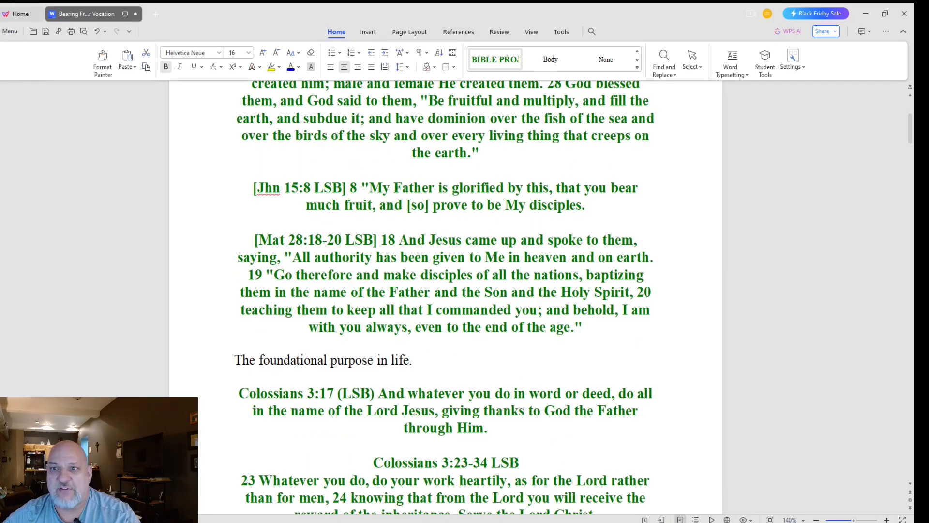
scroll(444, 296, down, 1)
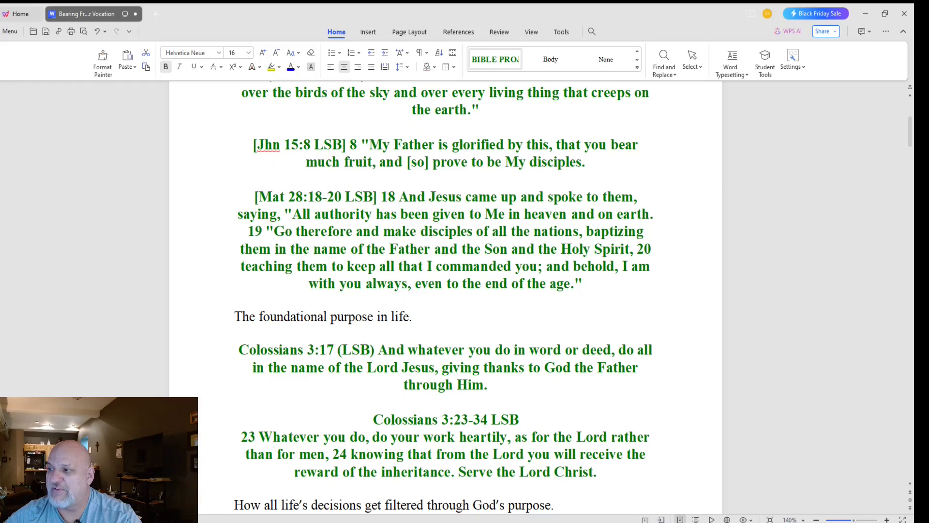
Step: Start verse 19 as a new paragraph, adding and then removing a dashed separator line above it
scroll(446, 291, up, 3)
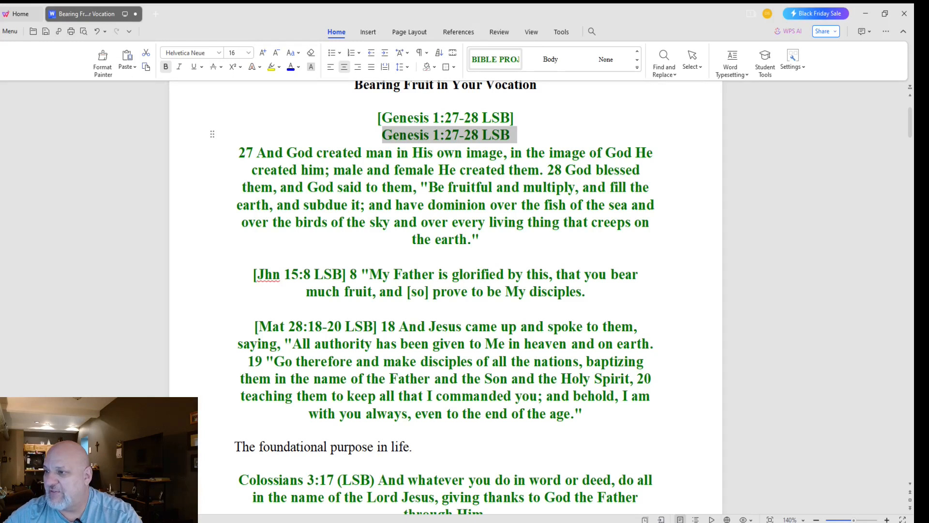
click(248, 361)
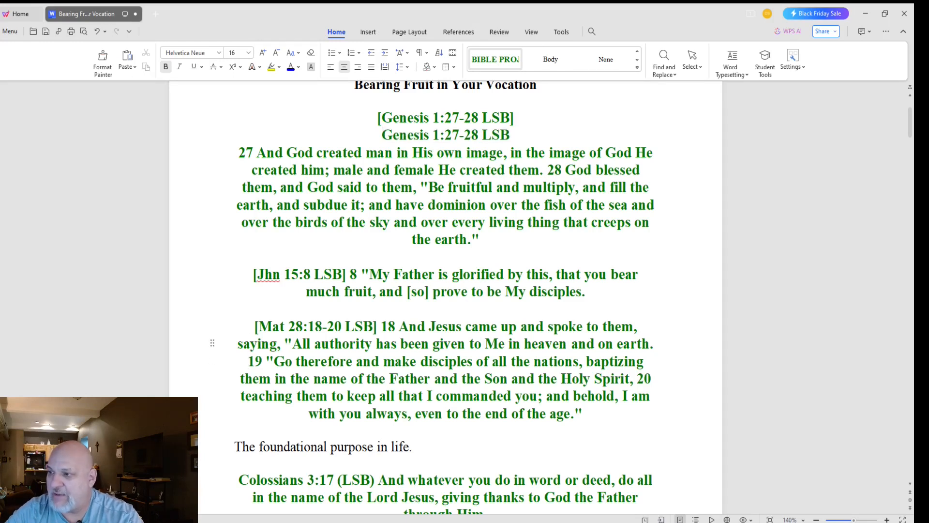
key(Return)
key(Up)
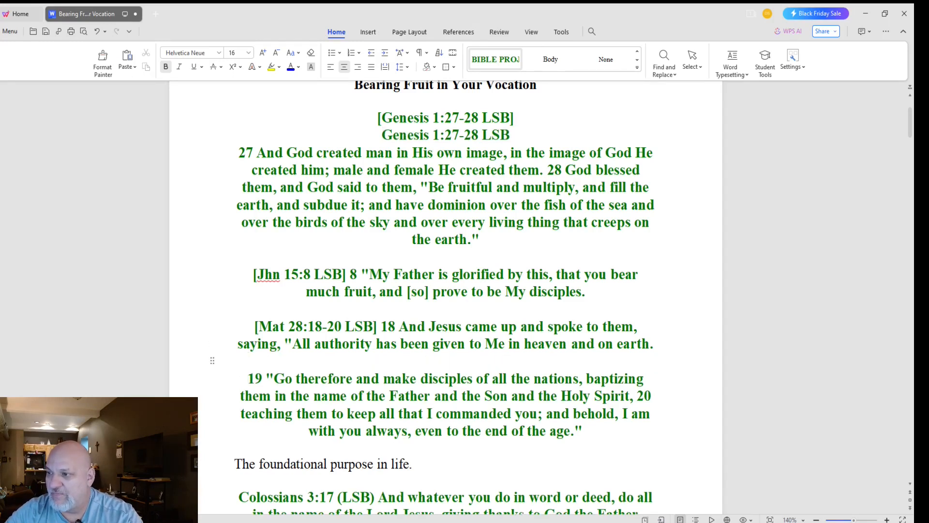
text(-----------)
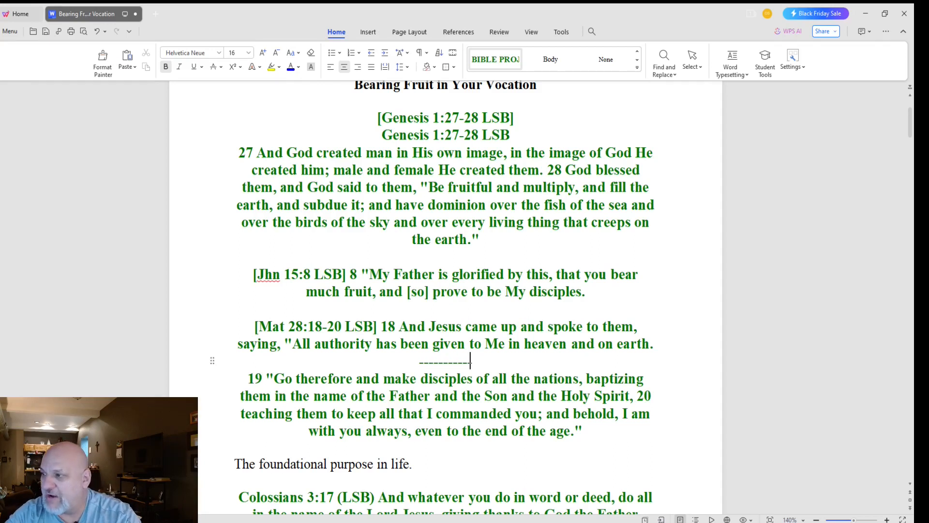
text(--------------------------------------------------)
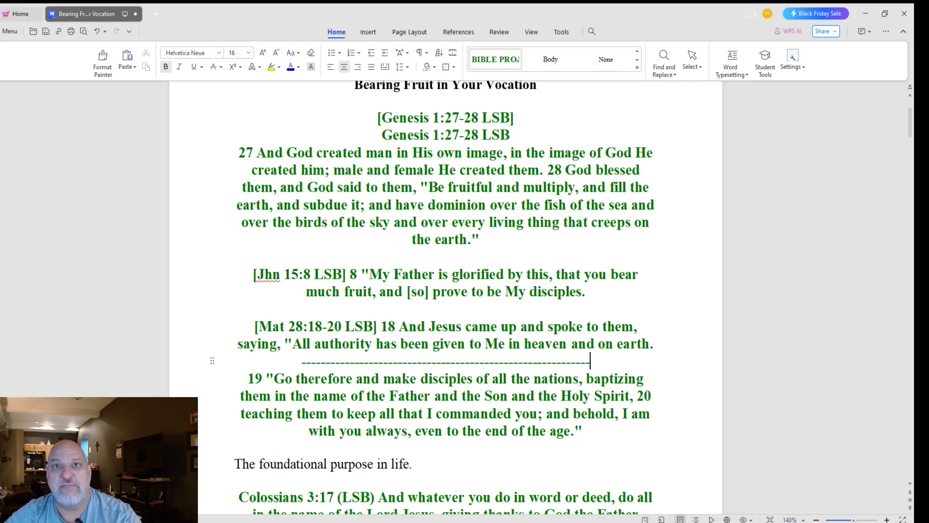
key(shift+Home)
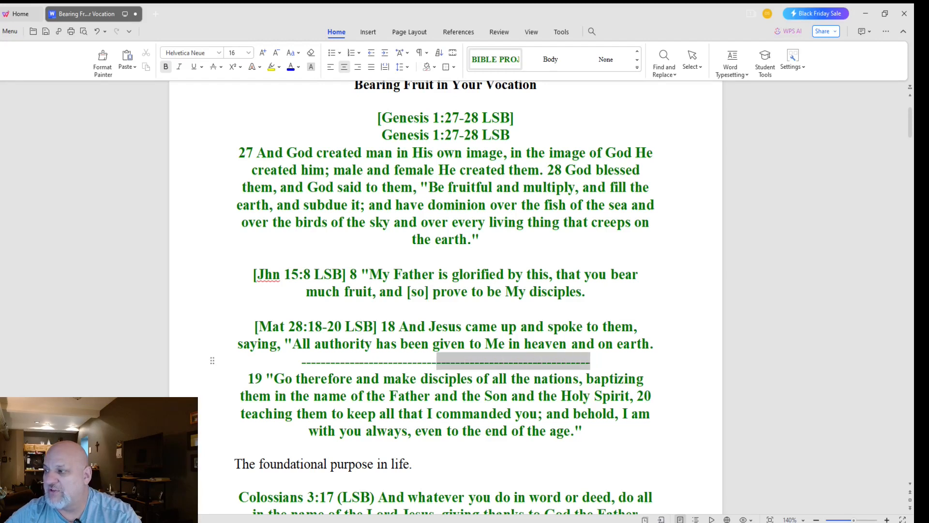
key(Delete)
key(Delete)
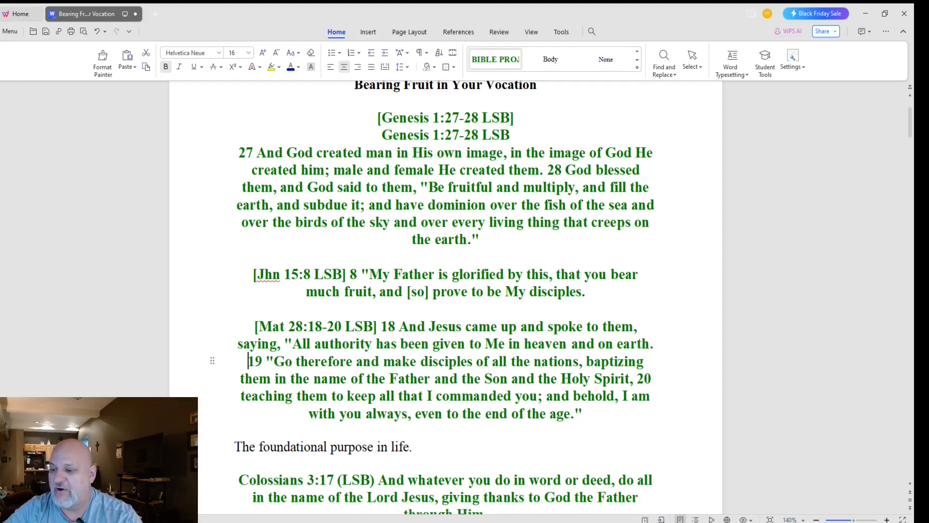
Step: Justify the verse 19 paragraph and remove the blank line above it
key(Return)
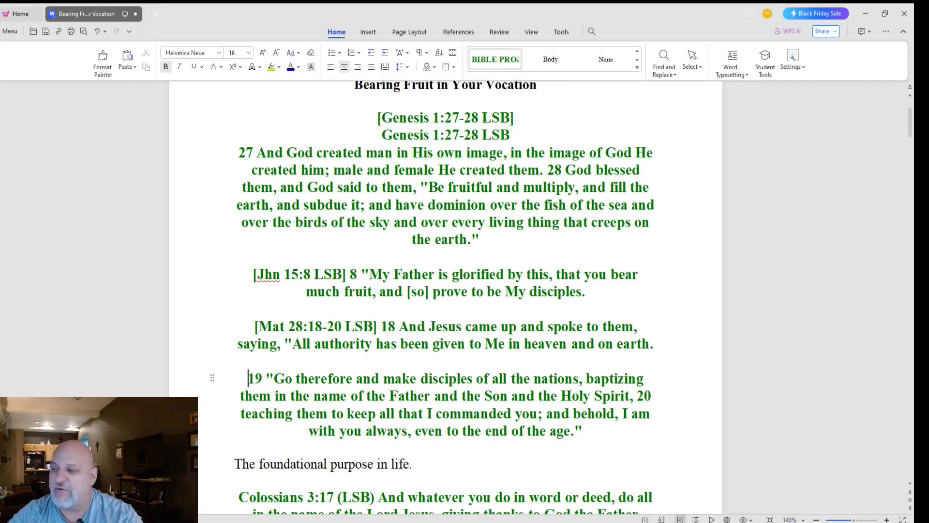
key(ctrl+j)
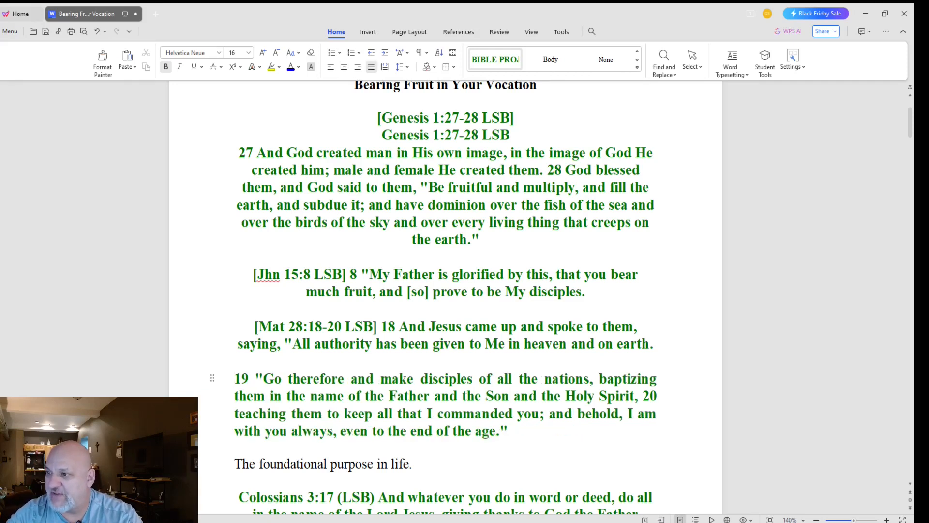
key(BackSpace)
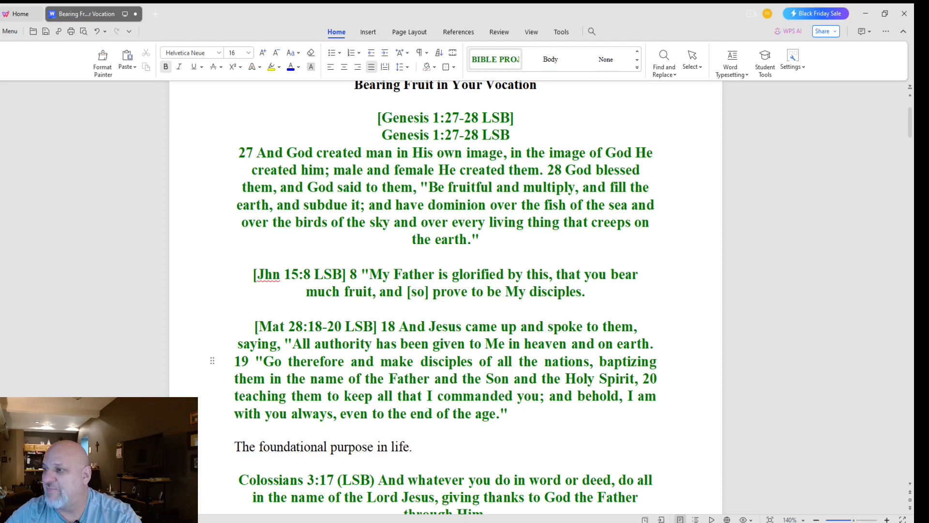
Step: Correct 'Jhn' to 'John' in the 15:8 reference
double_click(264, 274)
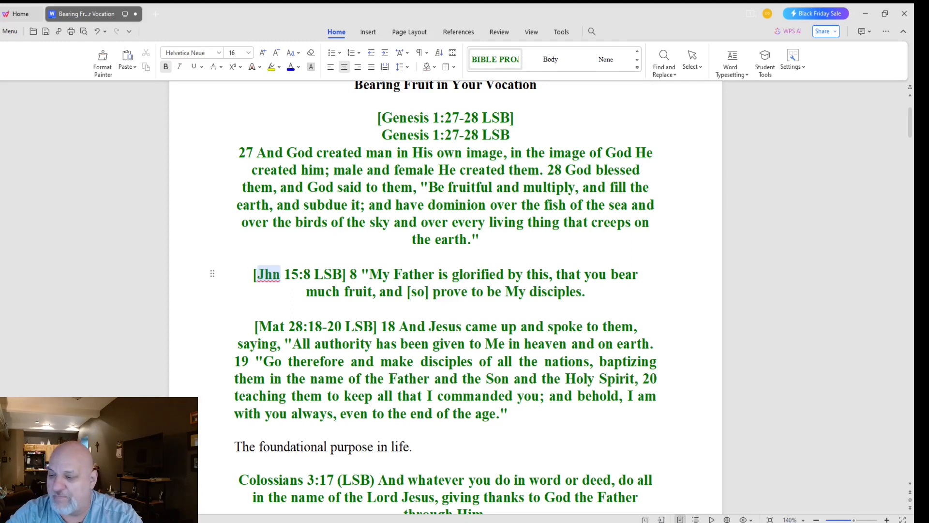
key(Left)
key(Right)
text(o)
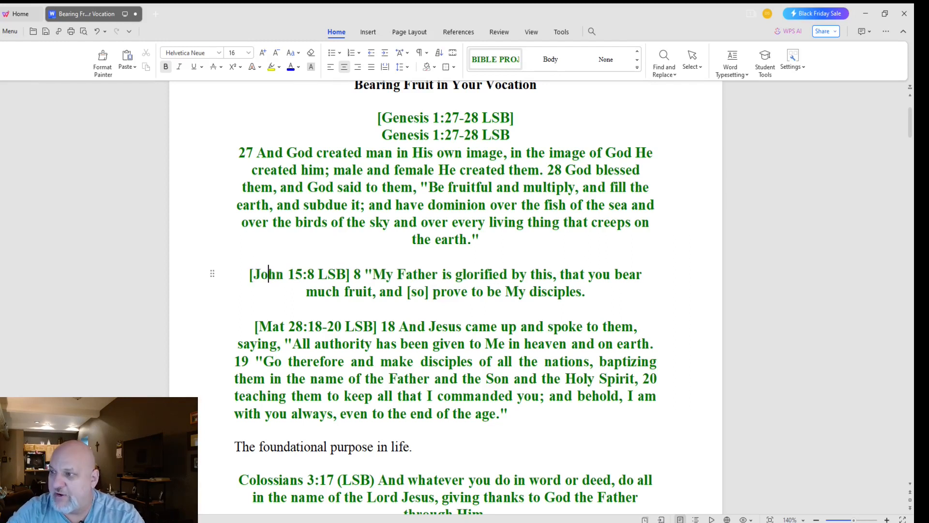
click(221, 222)
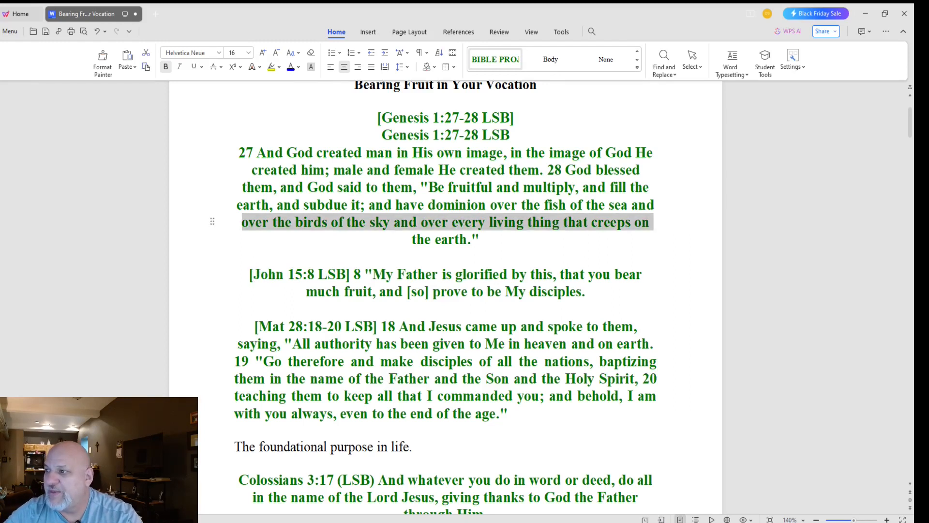
Step: Place an unbracketed 'John 15:8 LSB' line between the bracketed reference and verse 8
drag(347, 275, 255, 275)
key(ctrl+c)
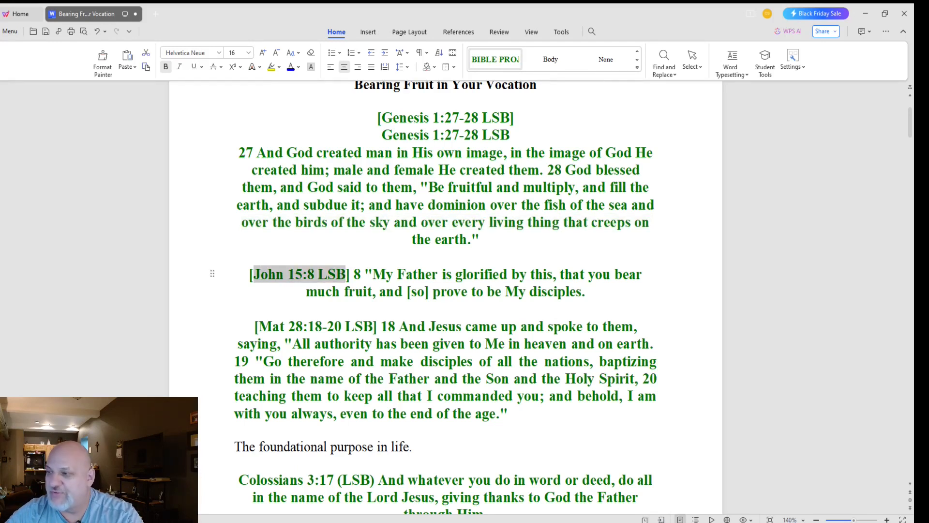
click(354, 275)
key(BackSpace)
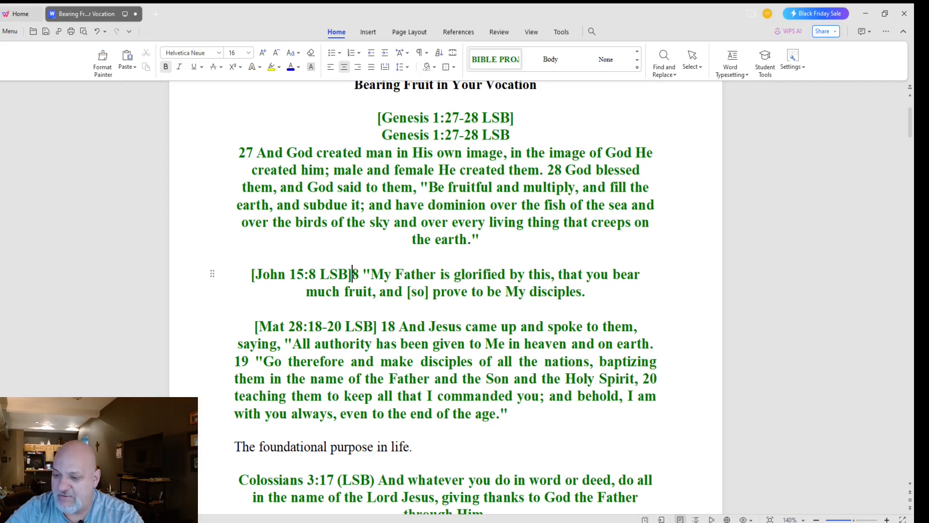
key(ctrl+v)
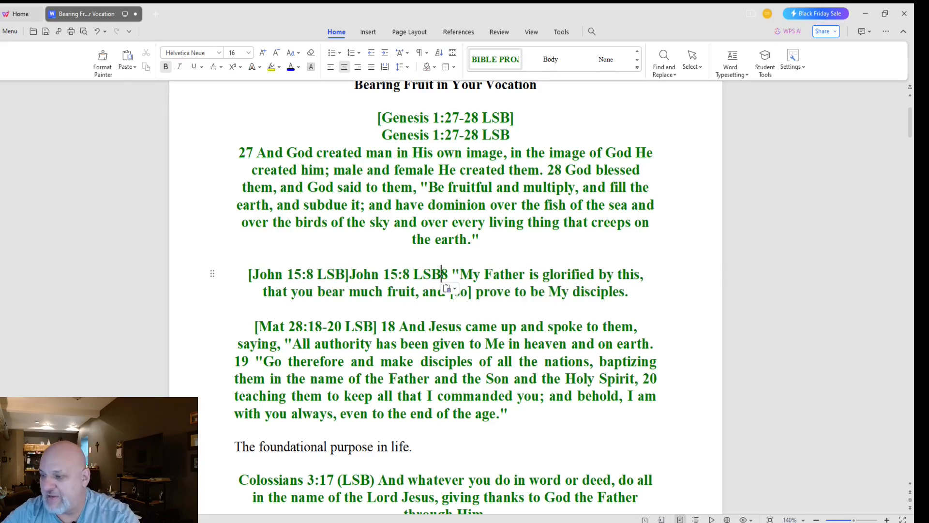
key(Return)
click(451, 274)
key(Return)
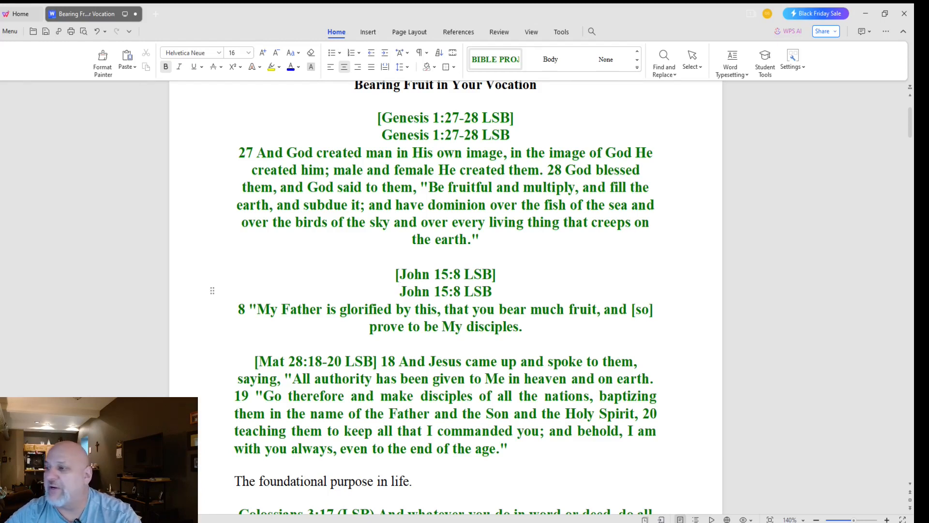
Step: Expand 'Mat' to 'Matthew' and move verse 18 onto its own line
click(284, 361)
text(thew)
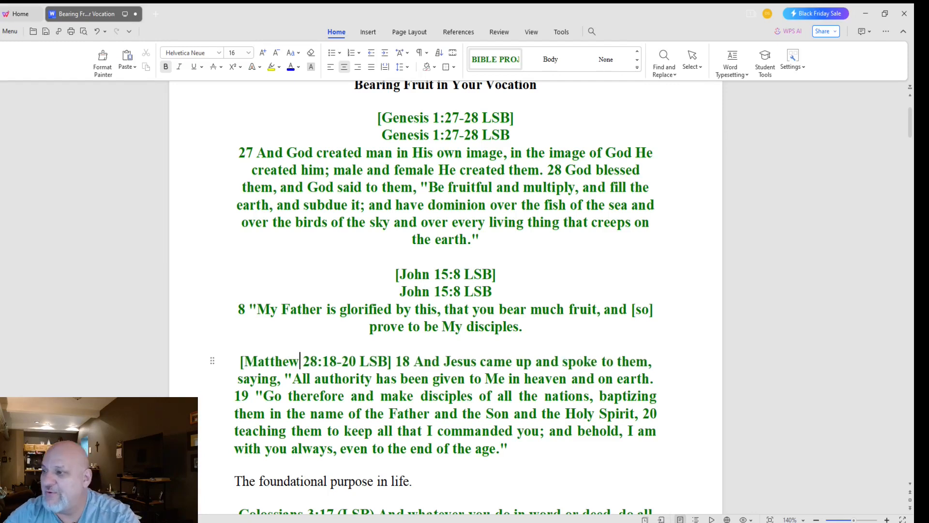
drag(244, 361, 388, 361)
key(ctrl+c)
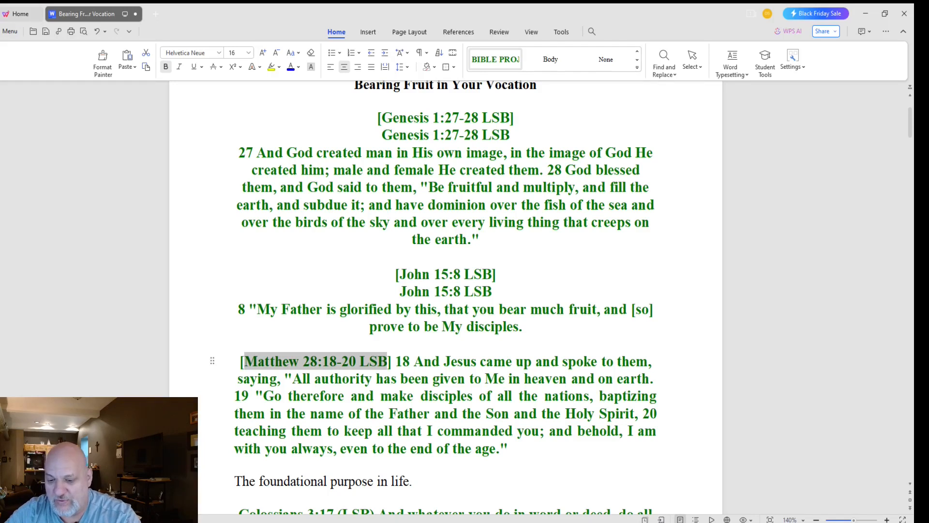
click(396, 362)
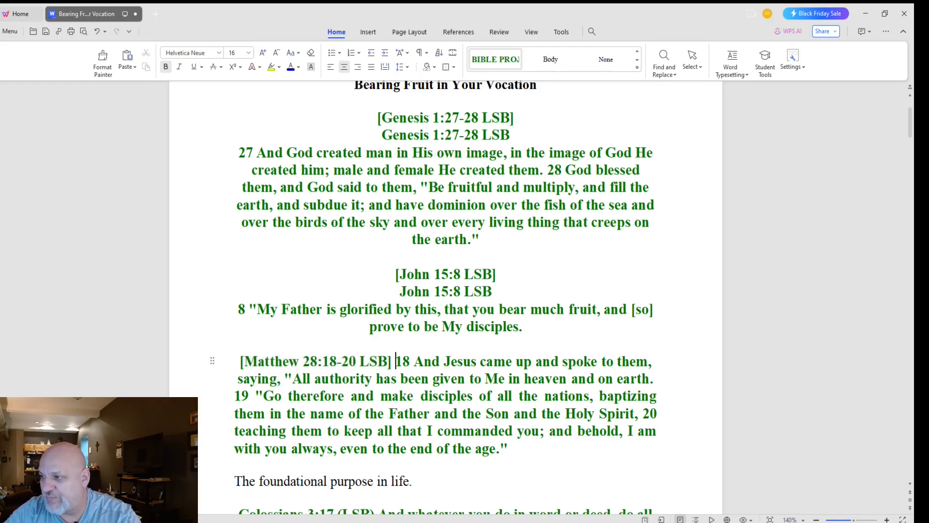
key(Return)
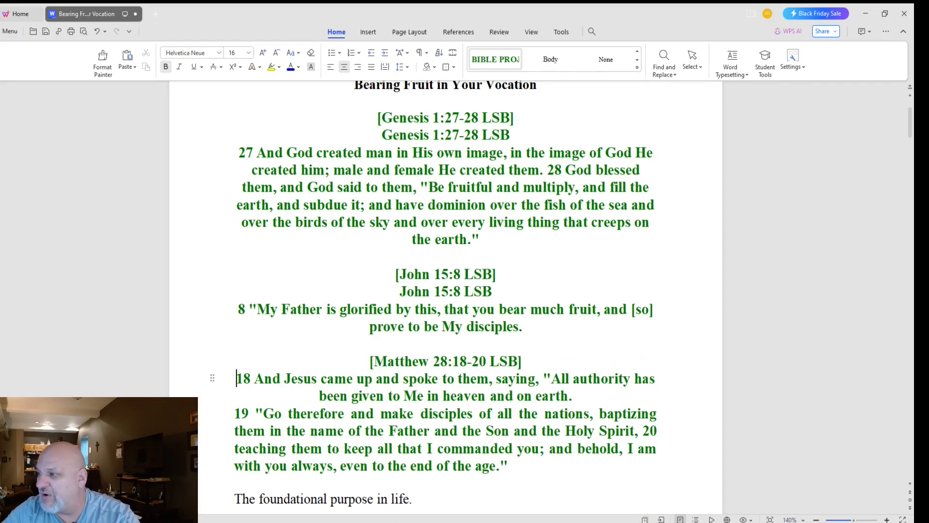
Step: Add an unbracketed 'Matthew 28:18-20 LSB' line beneath the bracketed reference
click(523, 361)
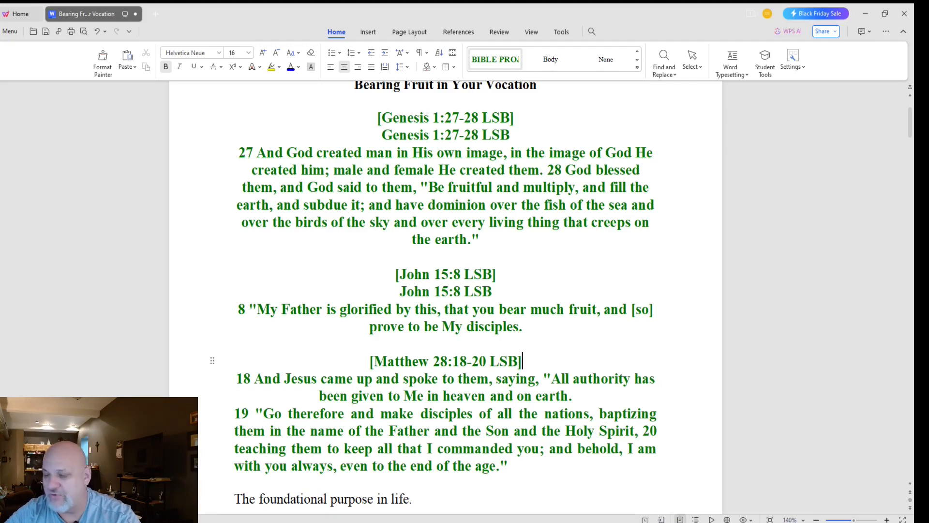
key(ctrl+v)
click(451, 361)
key(Return)
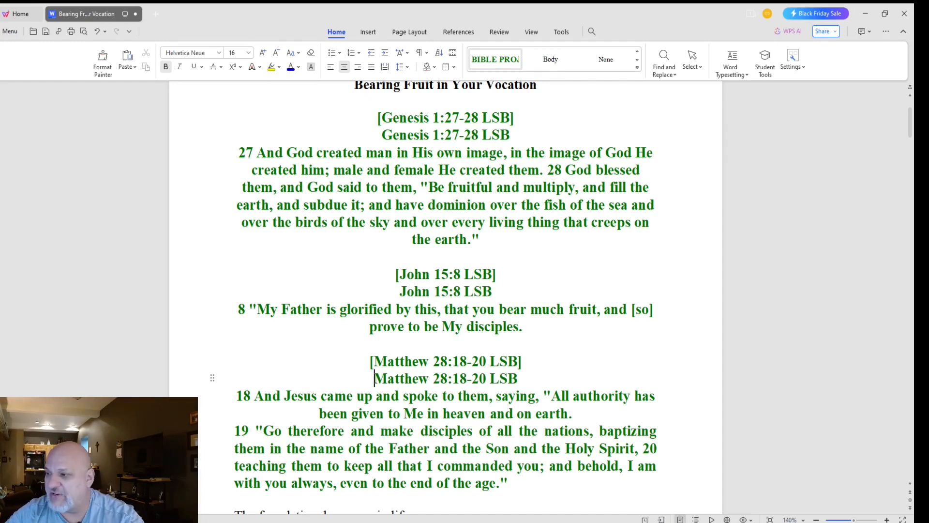
click(320, 414)
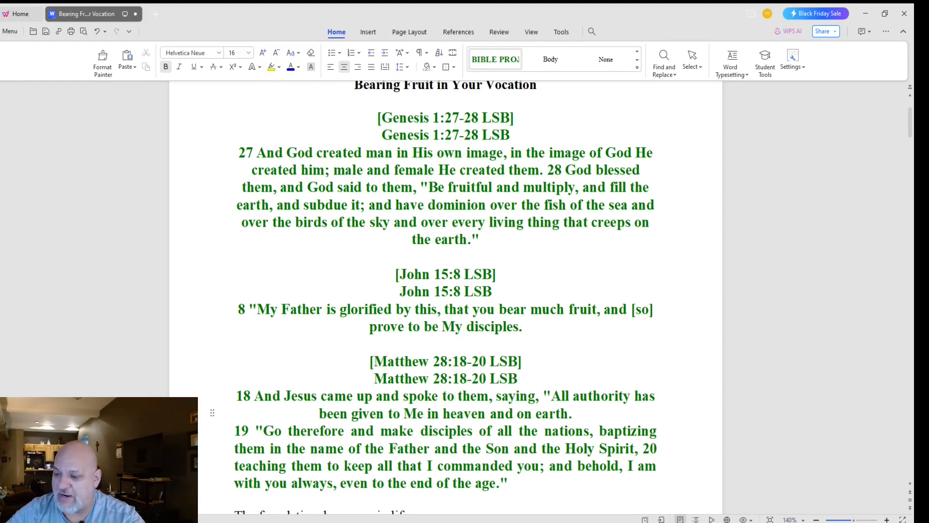
key(BackSpace)
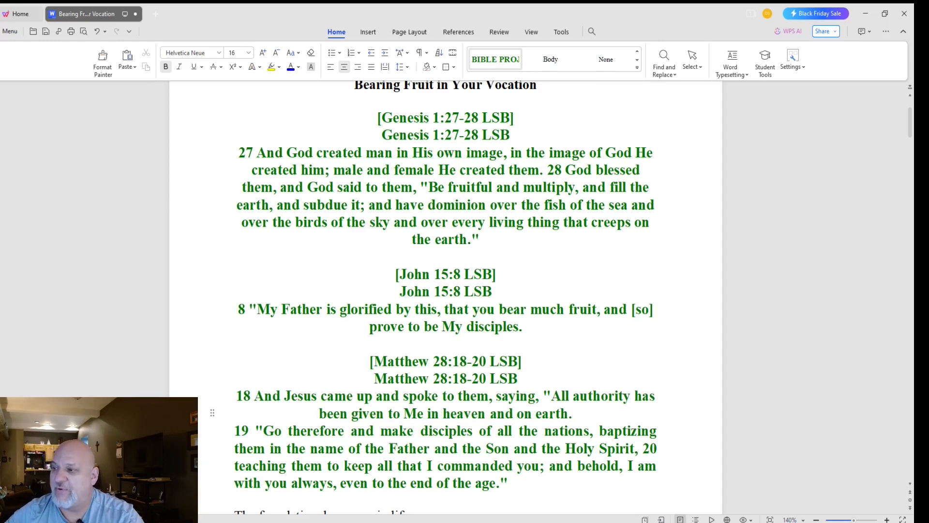
Step: Join the verse 19 paragraph onto the end of verse 18's 'on earth.'
drag(574, 413, 326, 396)
drag(326, 396, 334, 413)
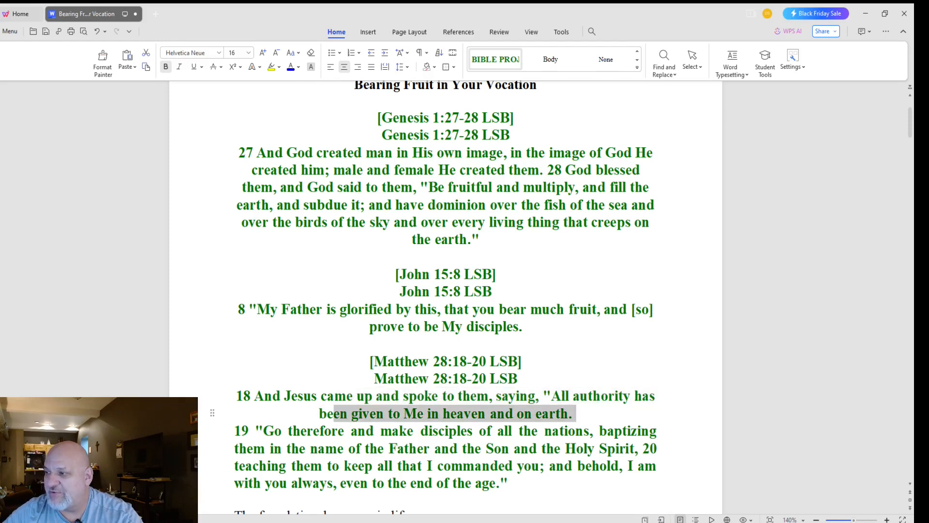
click(576, 414)
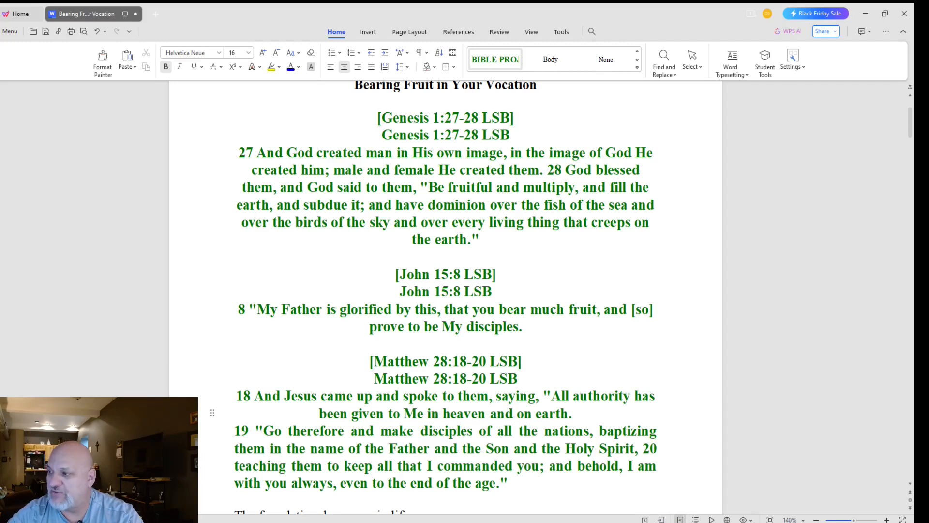
key(Delete)
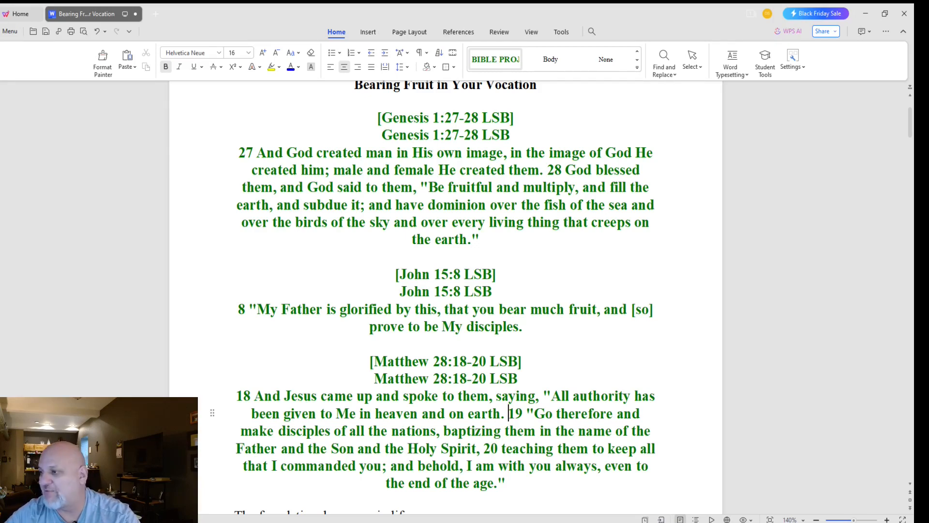
scroll(446, 298, down, 4)
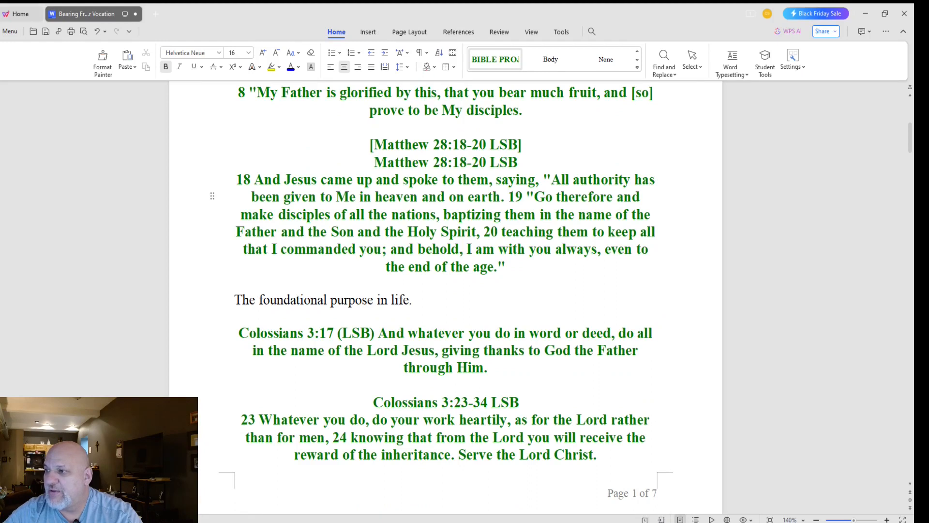
Step: Delete 'The foundational purpose in life.' and the empty line left above Colossians 3:17
click(413, 300)
drag(413, 300, 234, 299)
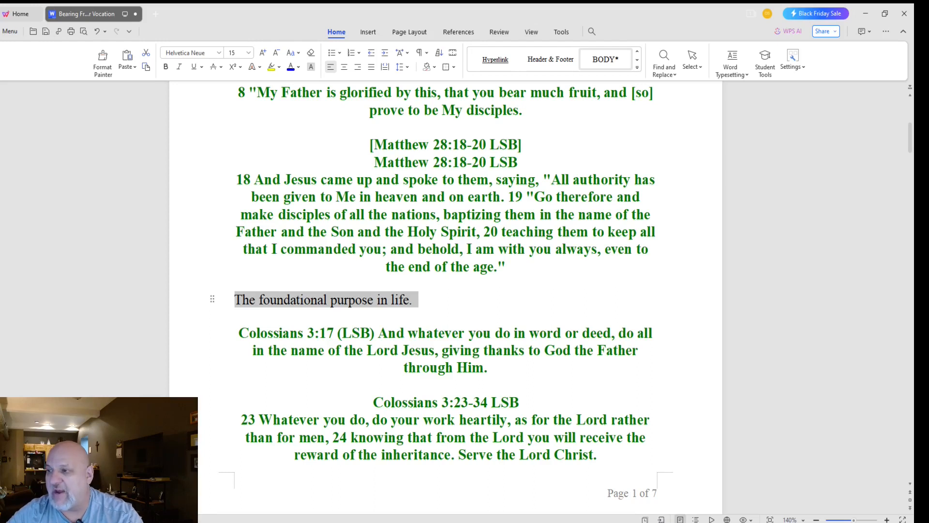
click(344, 300)
drag(414, 300, 234, 298)
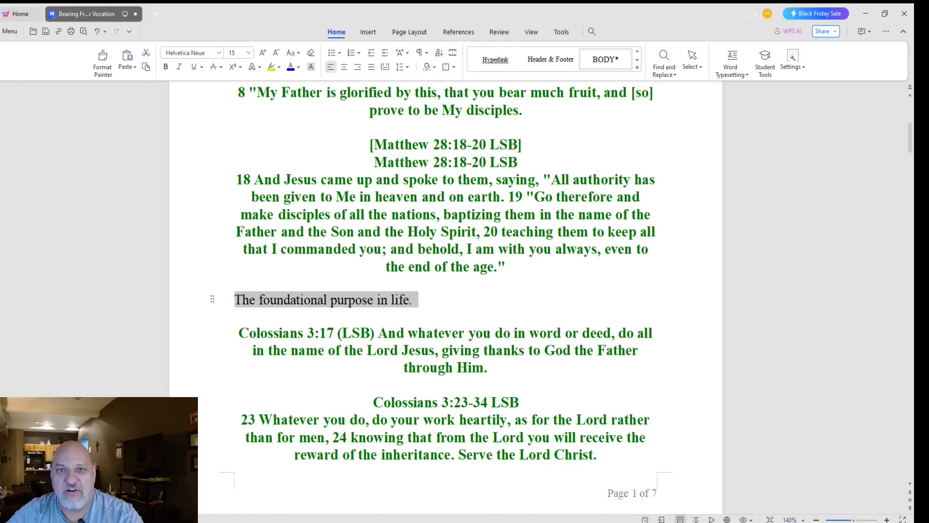
key(Delete)
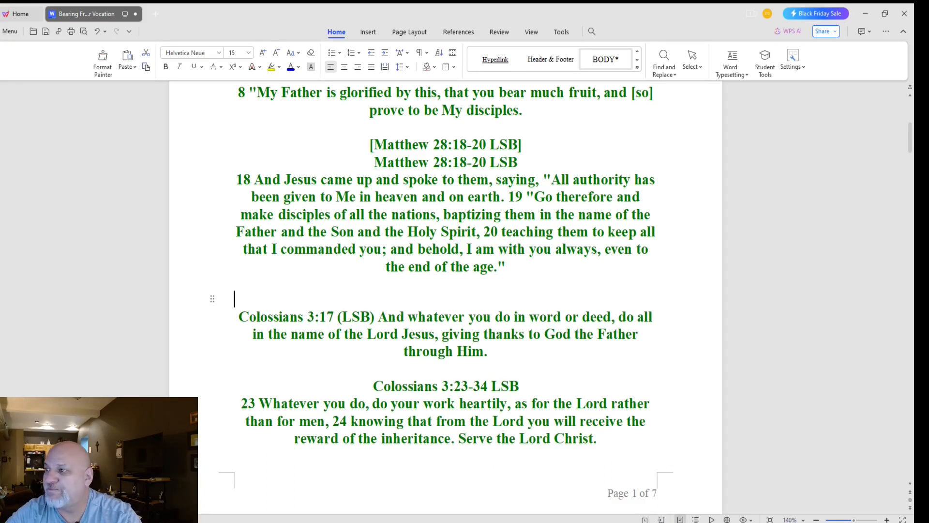
key(Delete)
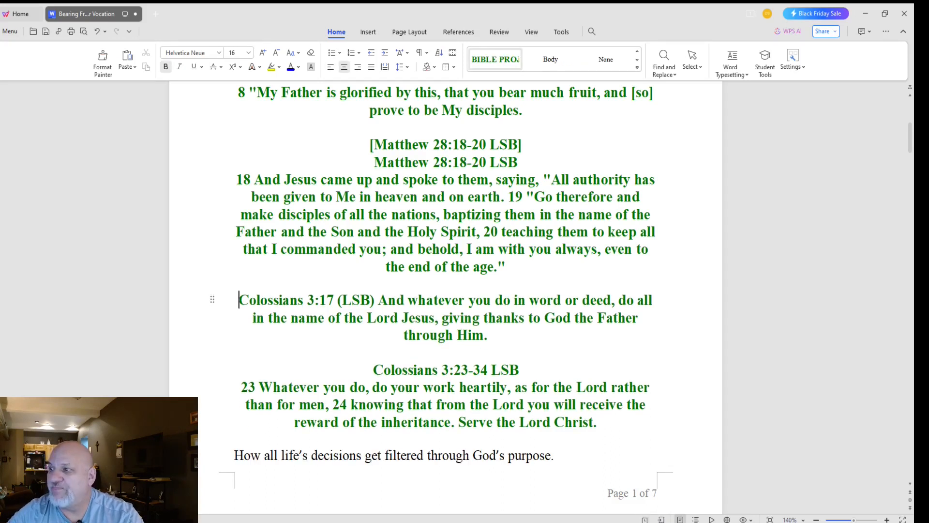
click(342, 300)
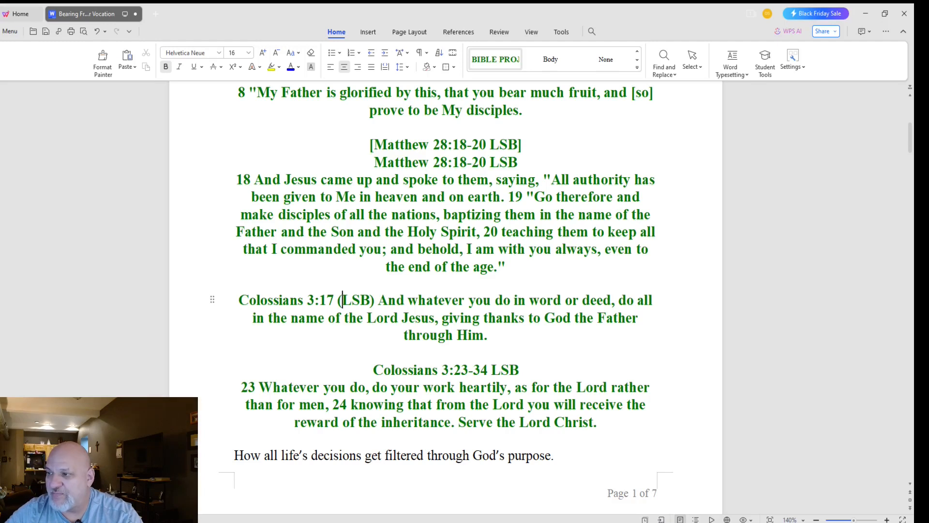
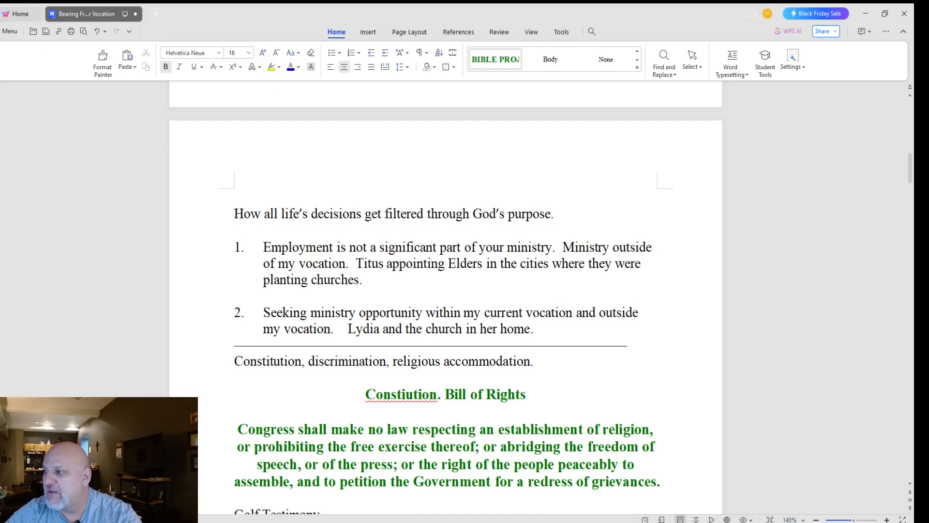
Step: Delete the notes above the Bill of Rights and correct 'Constiution' to 'Constitution'
scroll(446, 290, up, 3)
scroll(446, 291, down, 2)
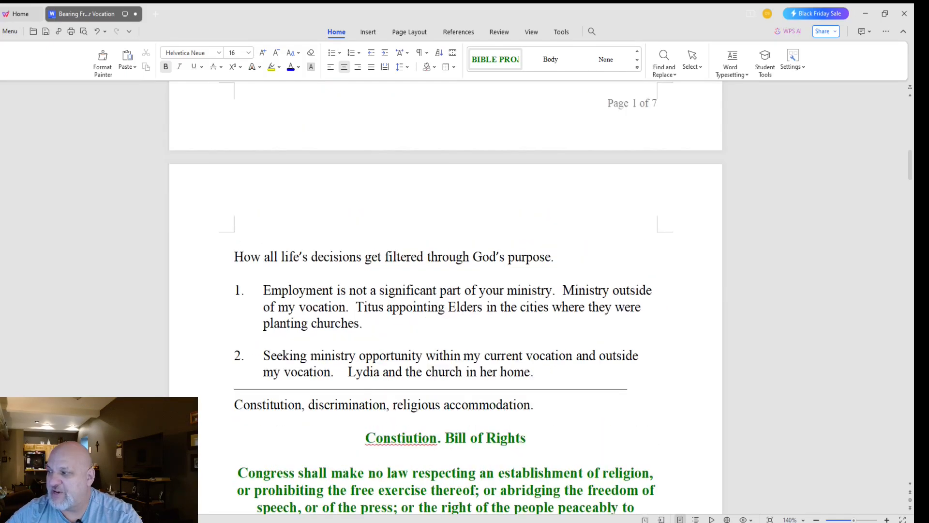
drag(548, 404, 242, 240)
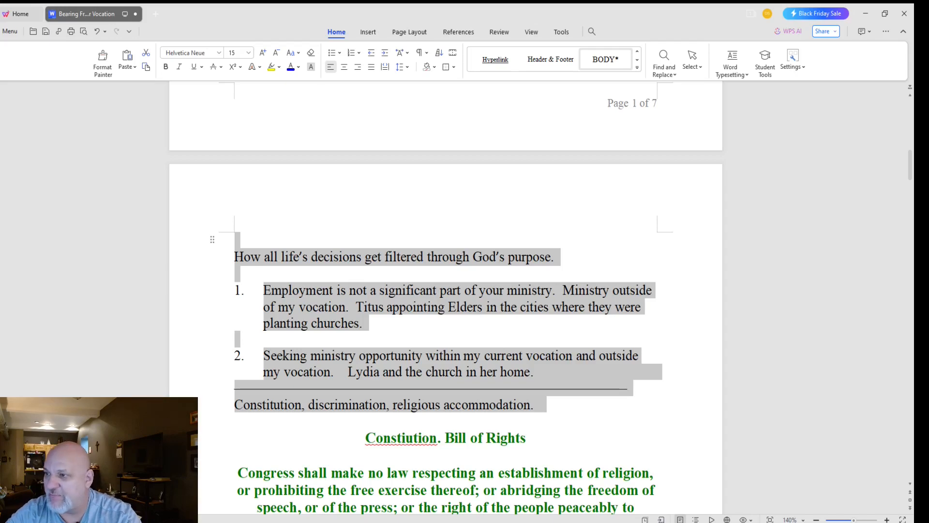
key(Delete)
key(Delete)
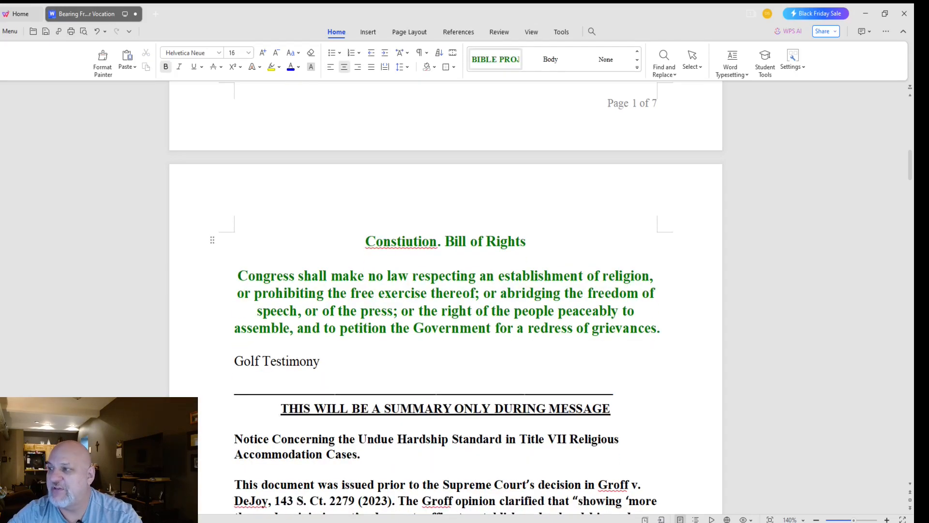
double_click(402, 241)
text(Constitution)
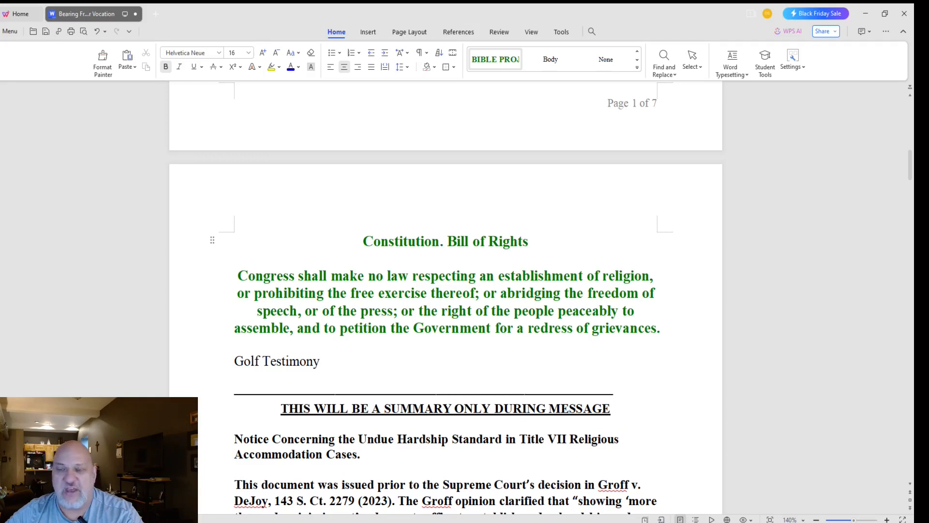
Step: Bracket the title as '[Constitution. Bill of Rights]' with a plain copy on the line below
key(End)
key(shift+Home)
key(ctrl+c)
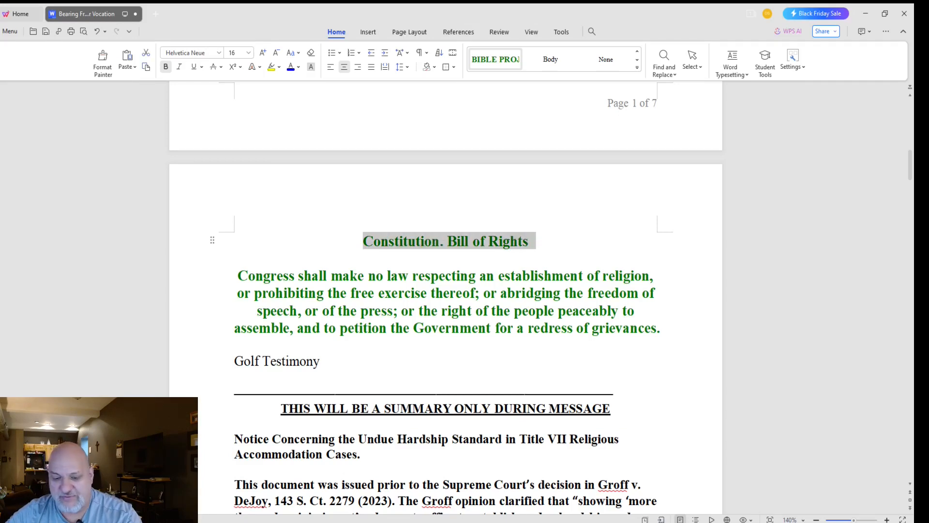
key(Home)
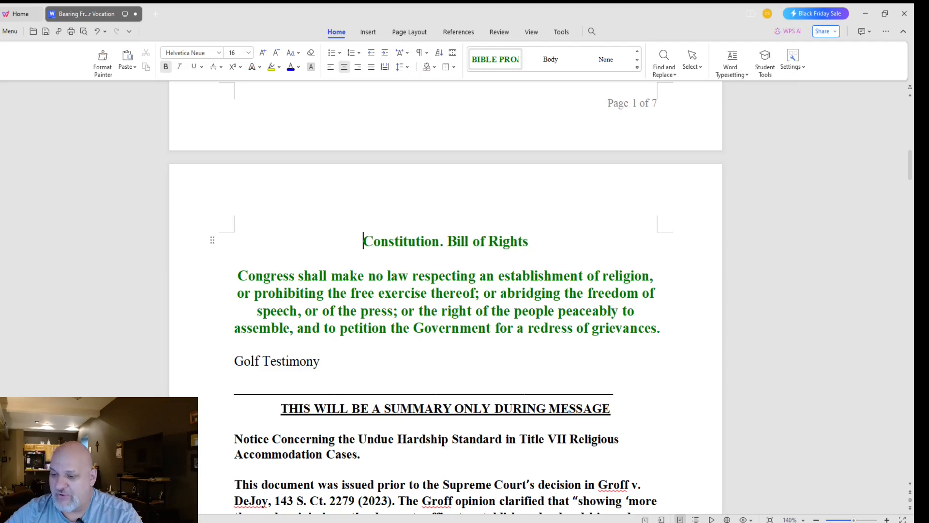
text([)
key(End)
text(])
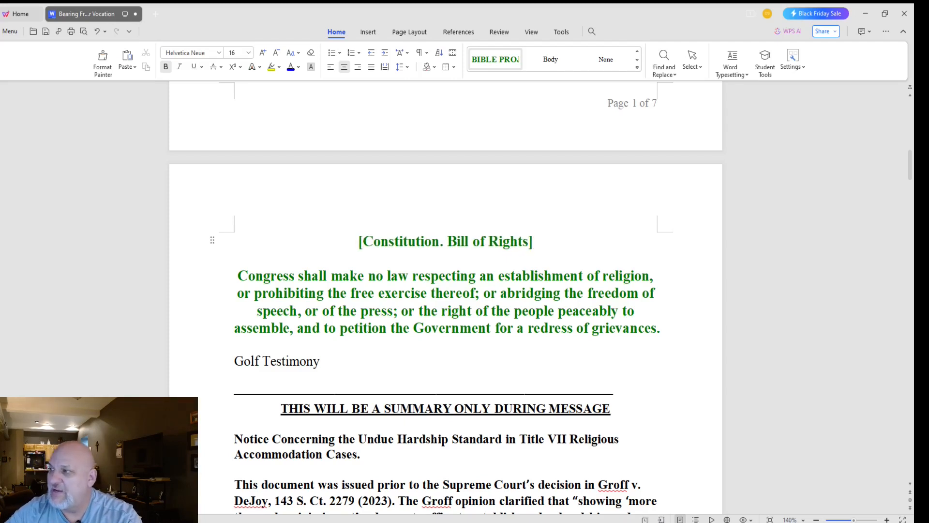
key(ctrl+v)
key(Up)
key(Return)
key(Down)
key(BackSpace)
key(BackSpace)
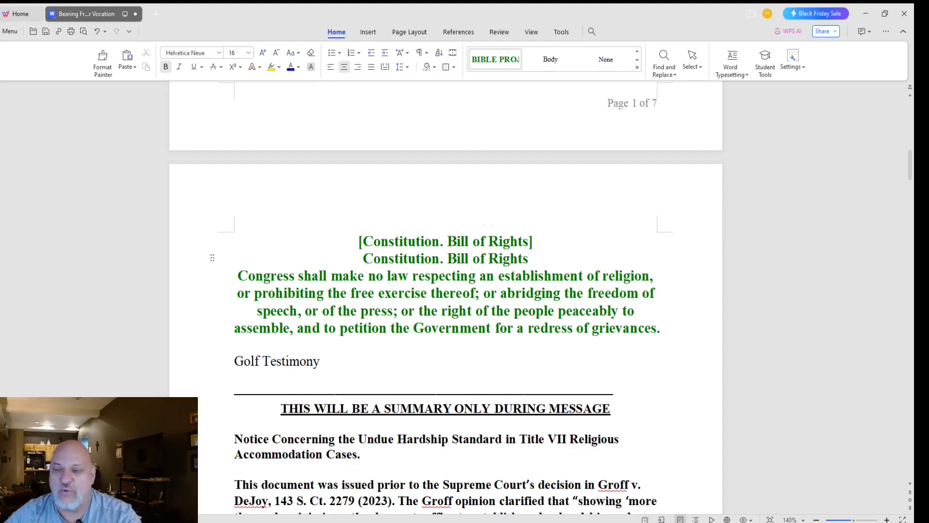
Step: Delete the Golf Testimony and EEOC material down to the Romans 11 passage
scroll(446, 297, down, 3)
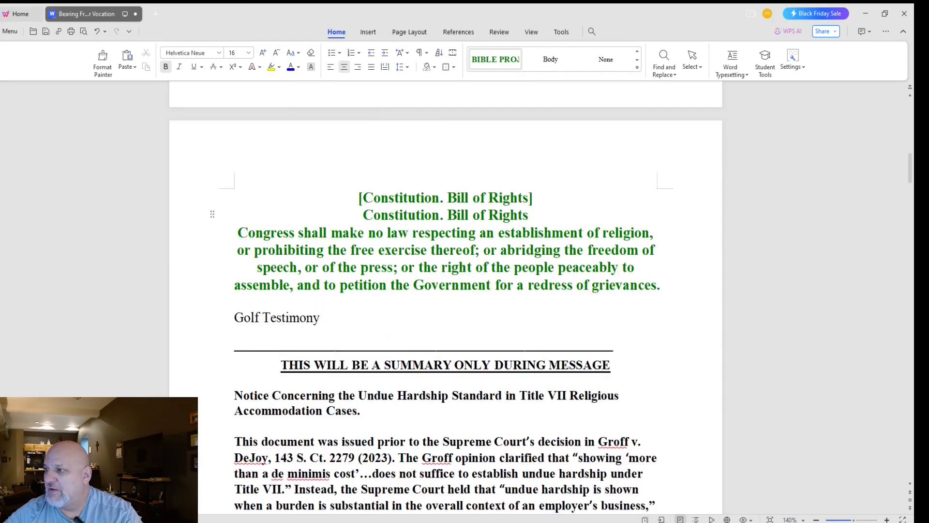
drag(234, 189, 388, 373)
scroll(373, 325, down, 3)
scroll(387, 372, down, 3)
scroll(446, 298, up, 2)
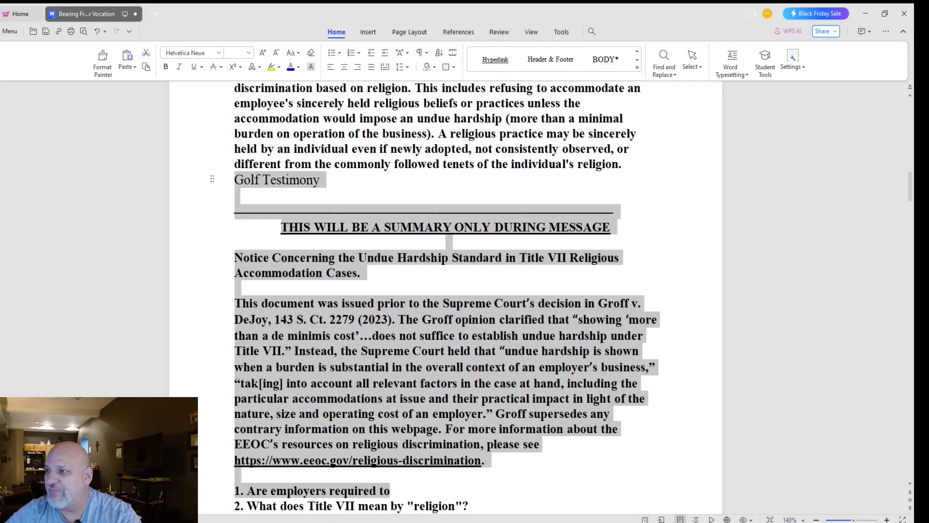
click(235, 196)
drag(235, 180, 272, 211)
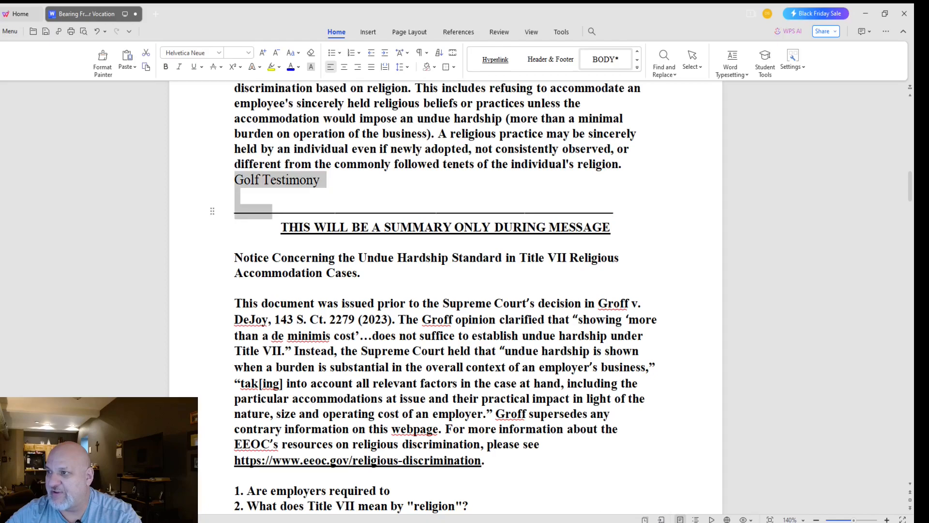
scroll(272, 211, up, 2)
drag(235, 145, 484, 391)
key(Delete)
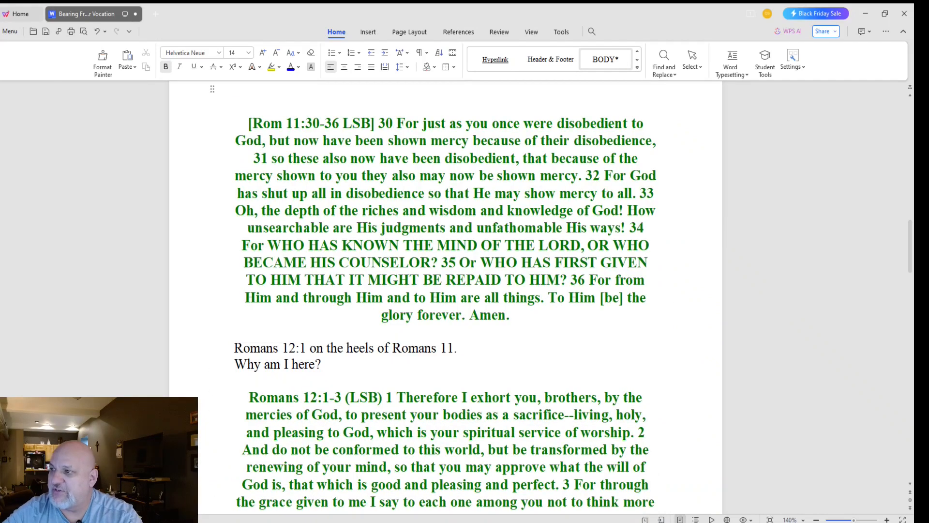
scroll(445, 297, up, 2)
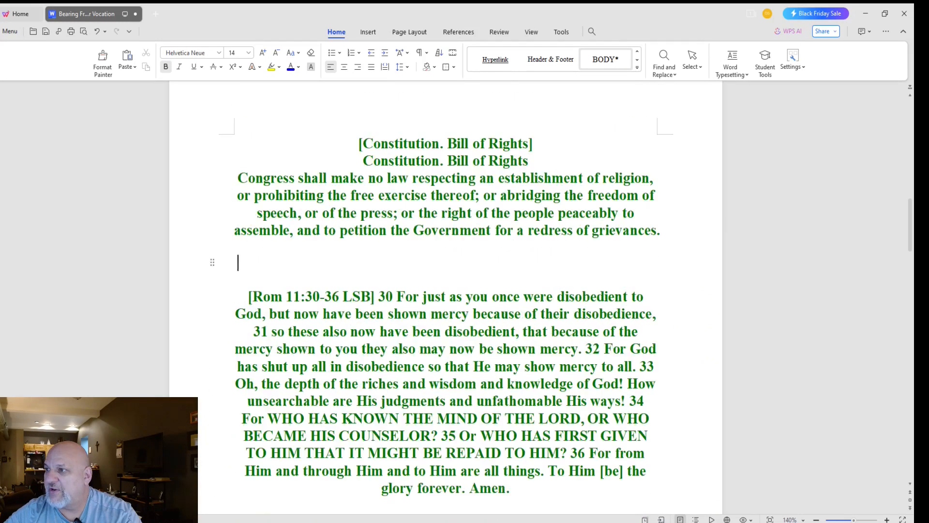
key(Delete)
key(Delete)
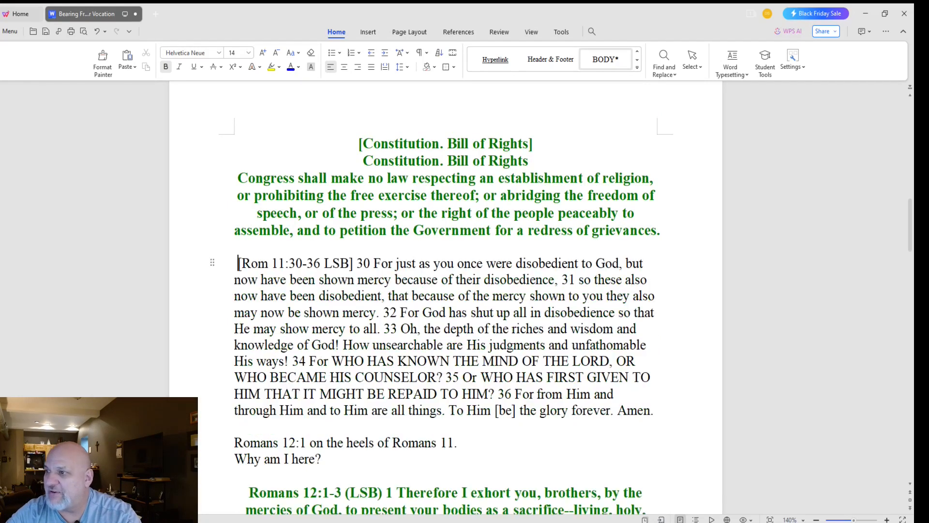
key(ctrl+z)
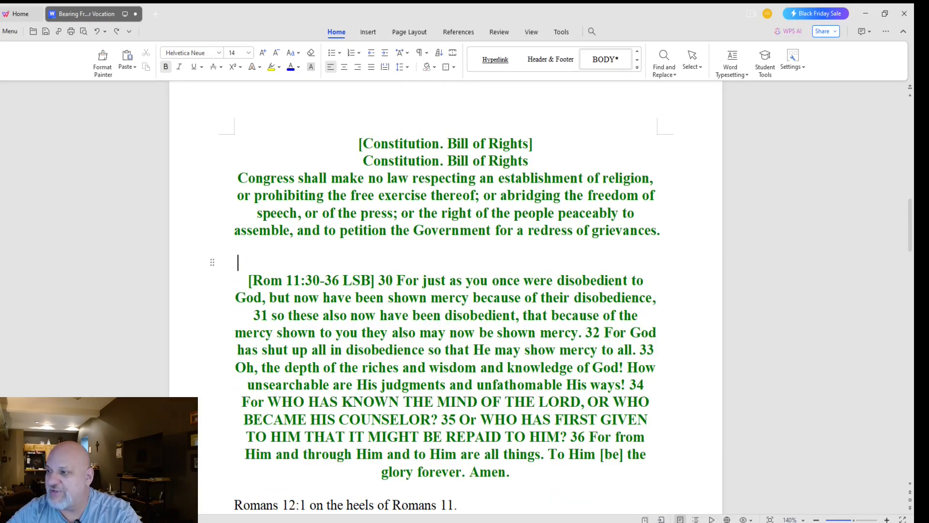
Step: Expand 'Rom' to 'Romans' and put bracketed and plain Romans 11:30-36 LSB headings on separate lines
click(379, 281)
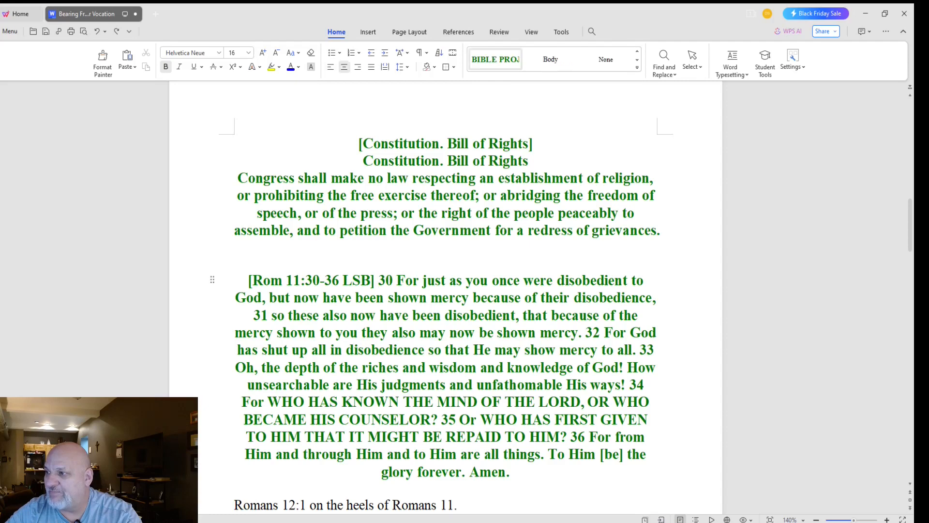
key(BackSpace)
key(Return)
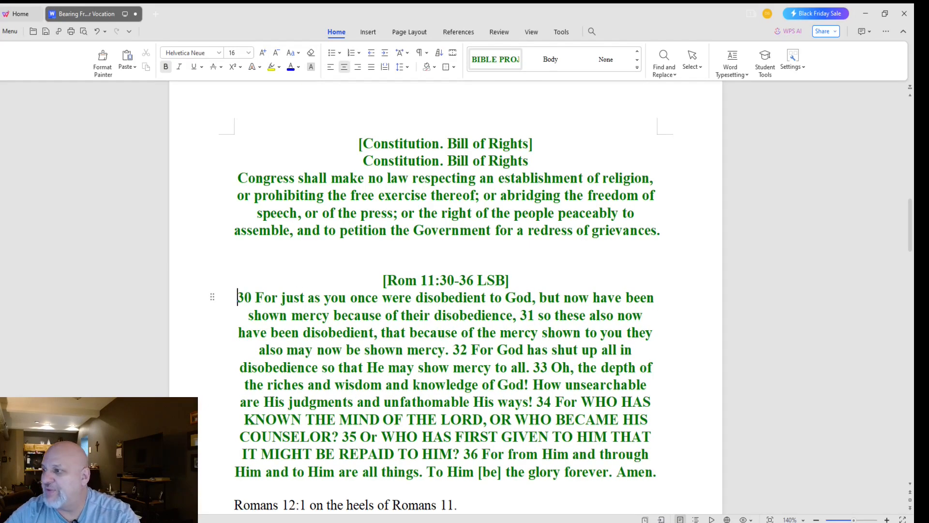
click(417, 281)
text(an)
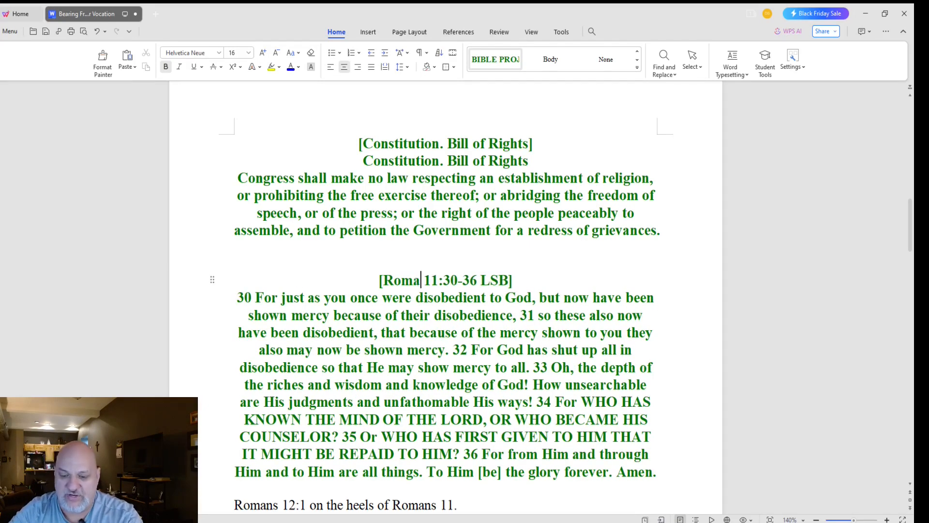
text(s)
drag(515, 281, 377, 280)
key(ctrl+c)
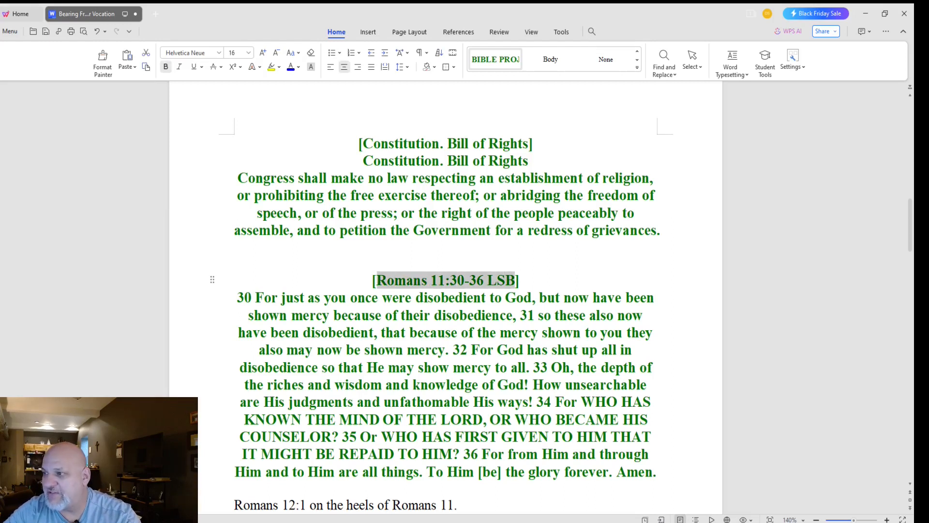
click(519, 280)
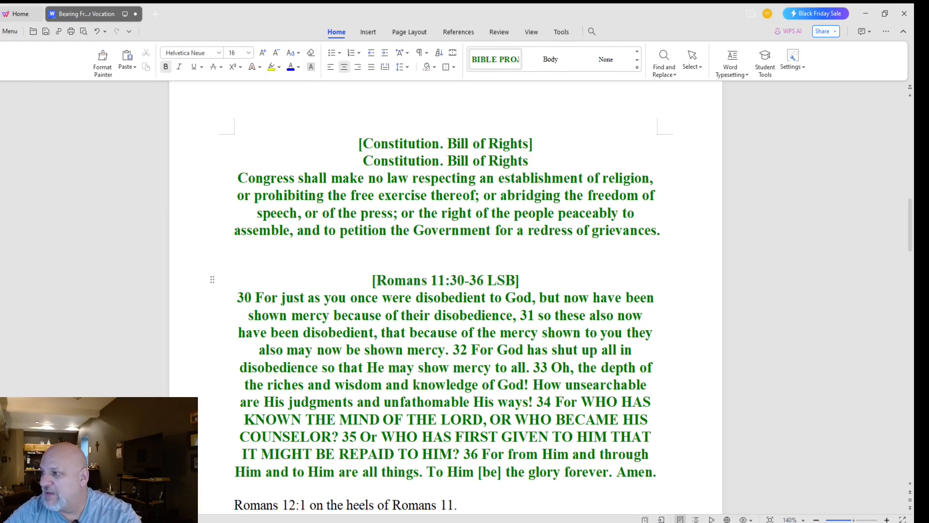
key(ctrl+v)
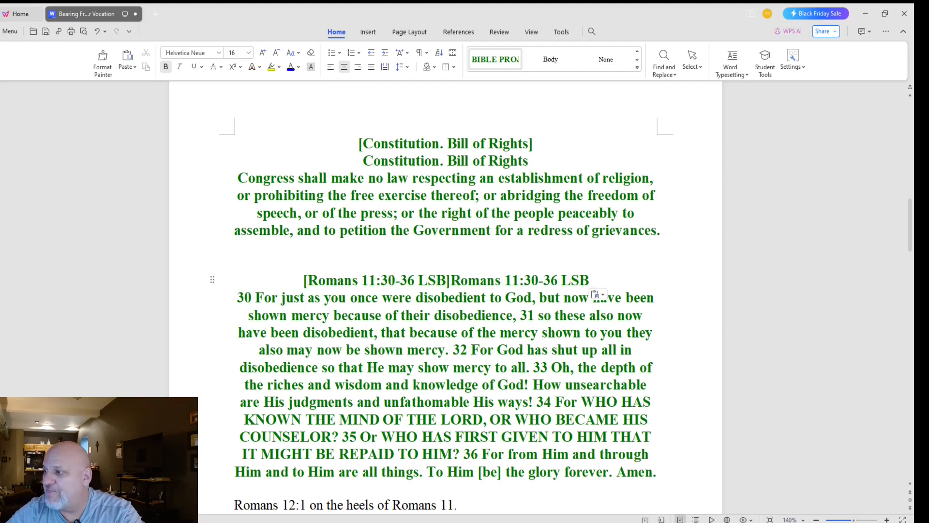
drag(451, 280, 446, 281)
click(451, 280)
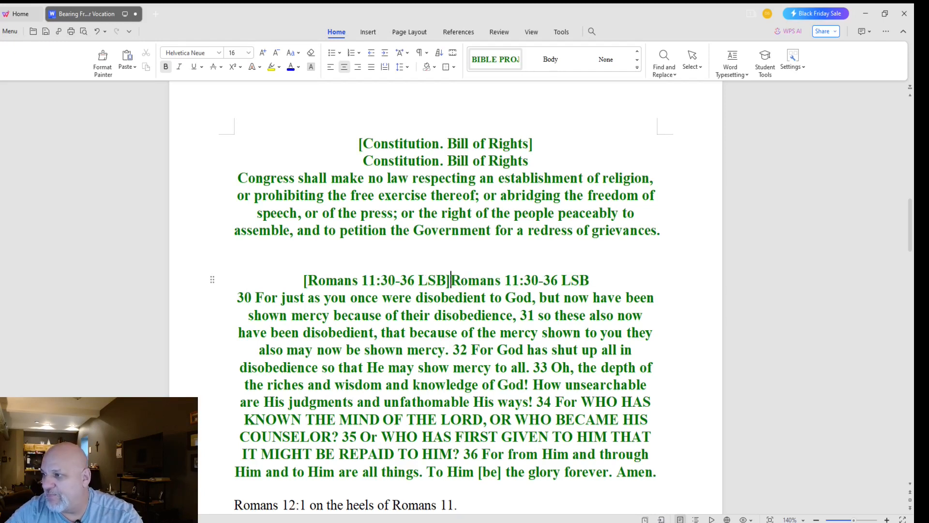
key(Return)
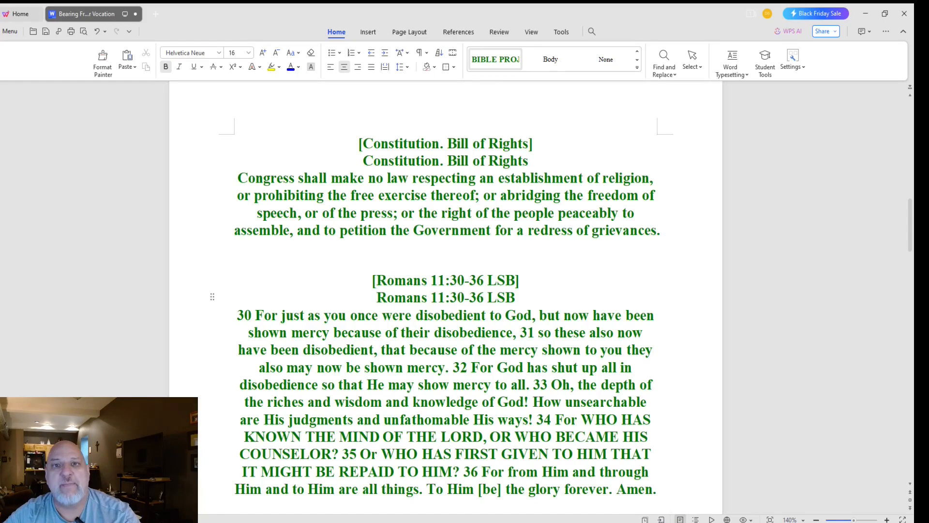
click(235, 246)
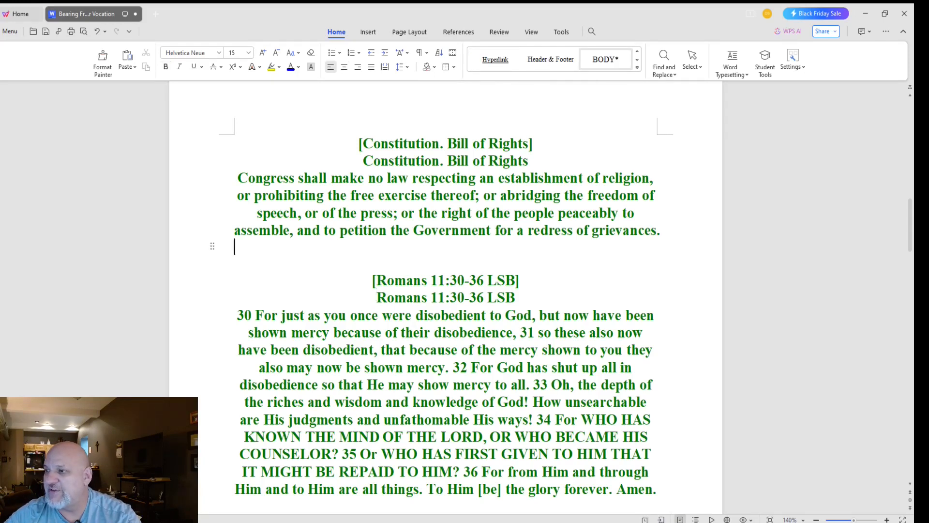
key(Down)
key(Down)
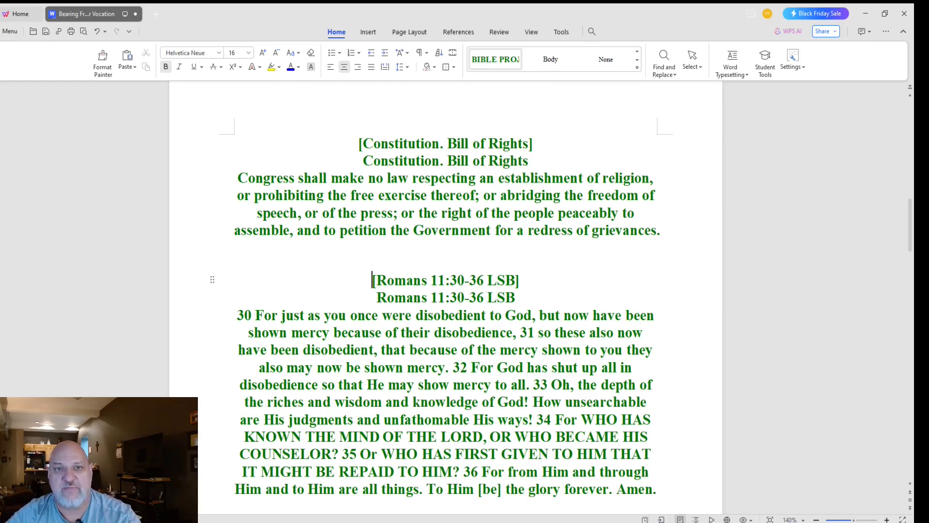
Step: Delete the two note lines after Romans 11 and strip the parentheses from the Romans 12:1-3 LSB reference
scroll(446, 291, down, 4)
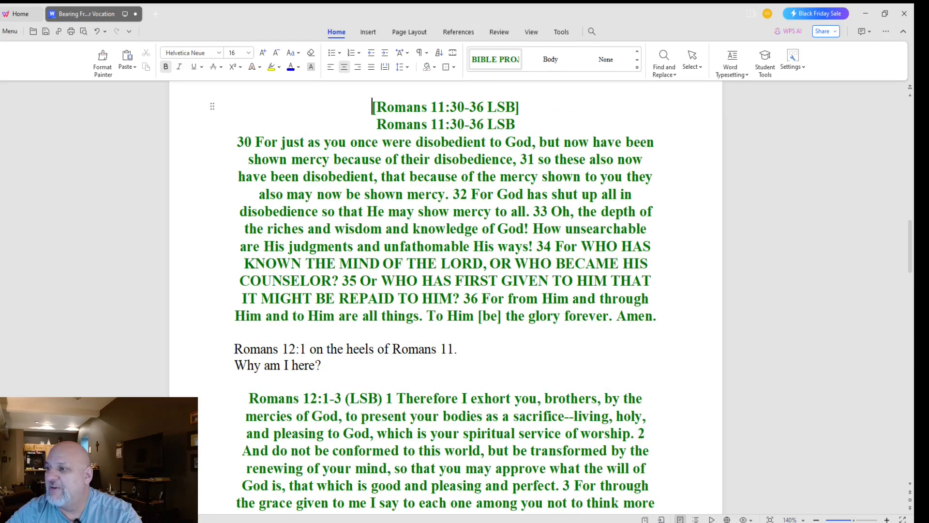
drag(234, 349, 329, 366)
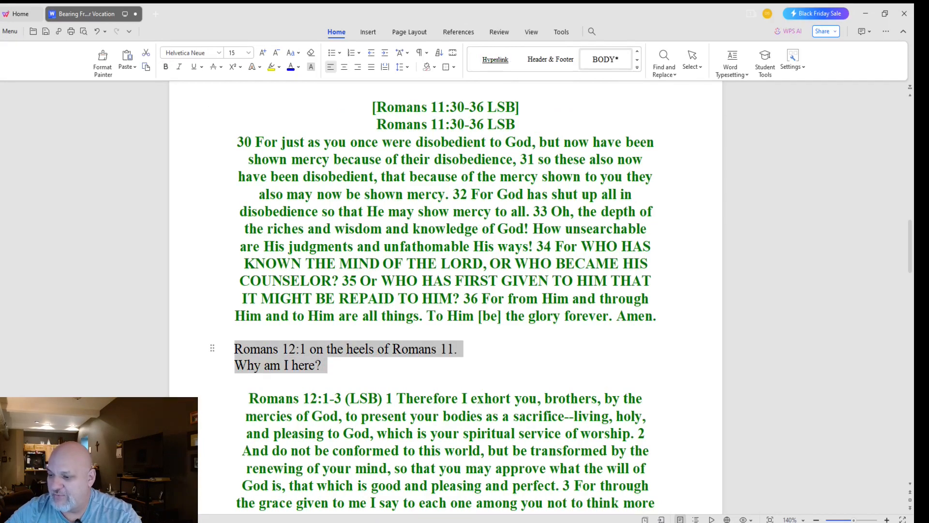
key(Delete)
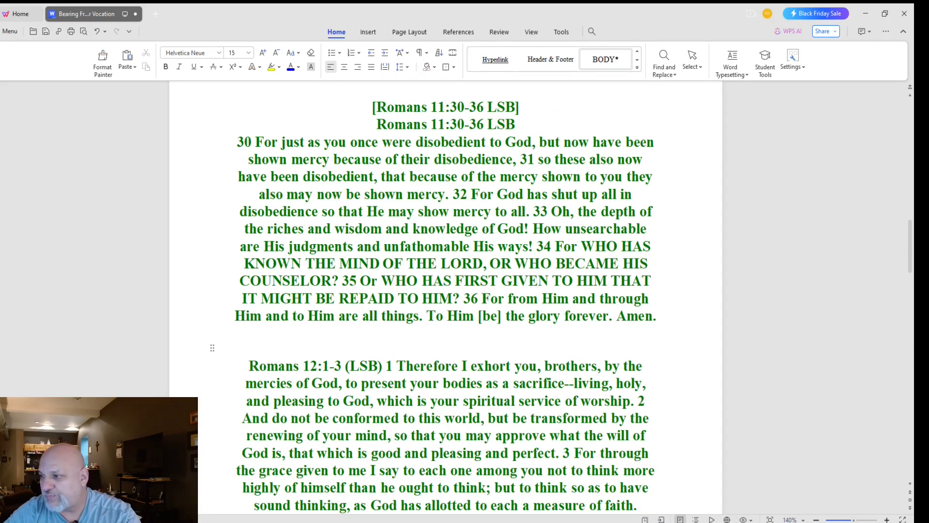
click(350, 366)
key(BackSpace)
key(Right)
key(Right)
key(Right)
key(Delete)
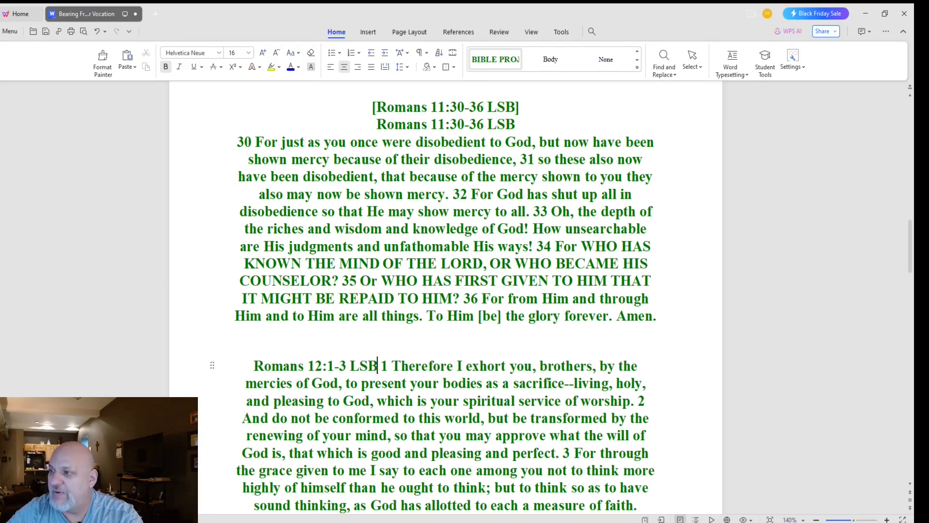
key(Return)
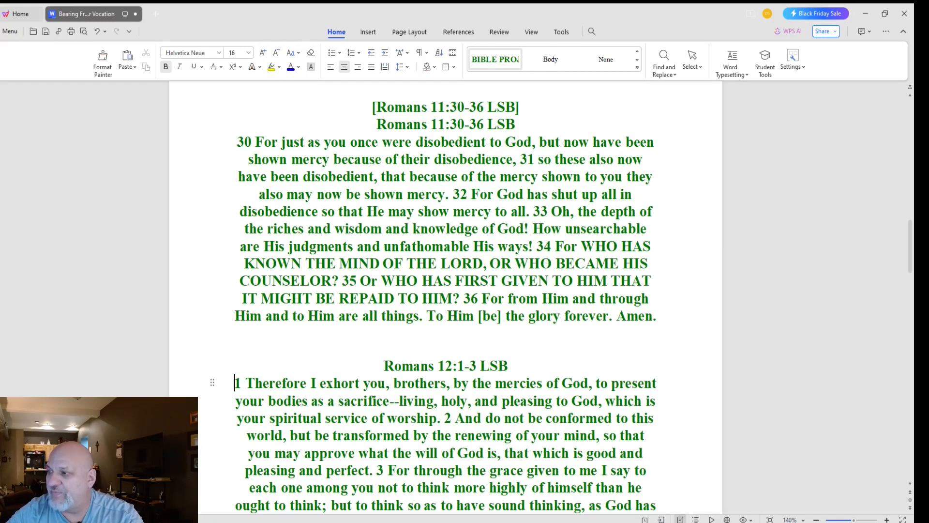
Step: Insert a '[Romans 12:1-3 LSB]' label on its own line above the heading
drag(509, 366, 384, 366)
key(ctrl+c)
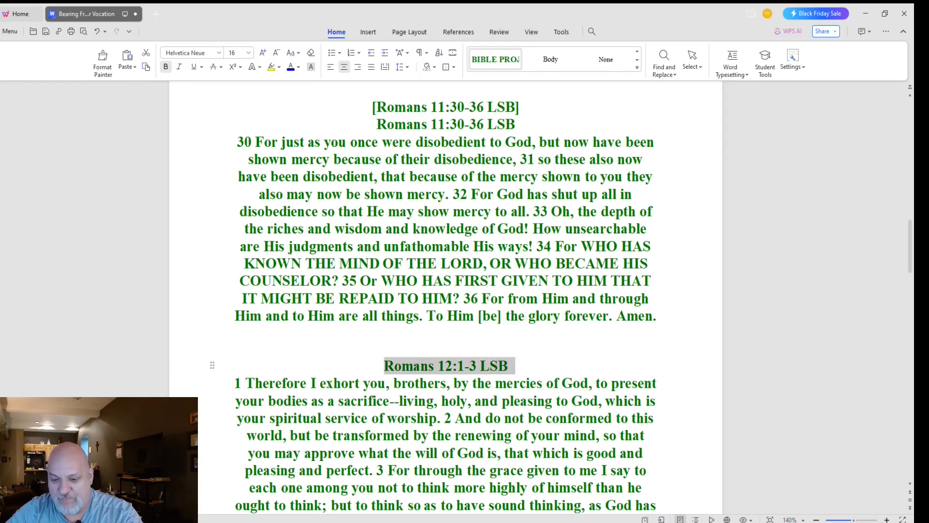
click(385, 366)
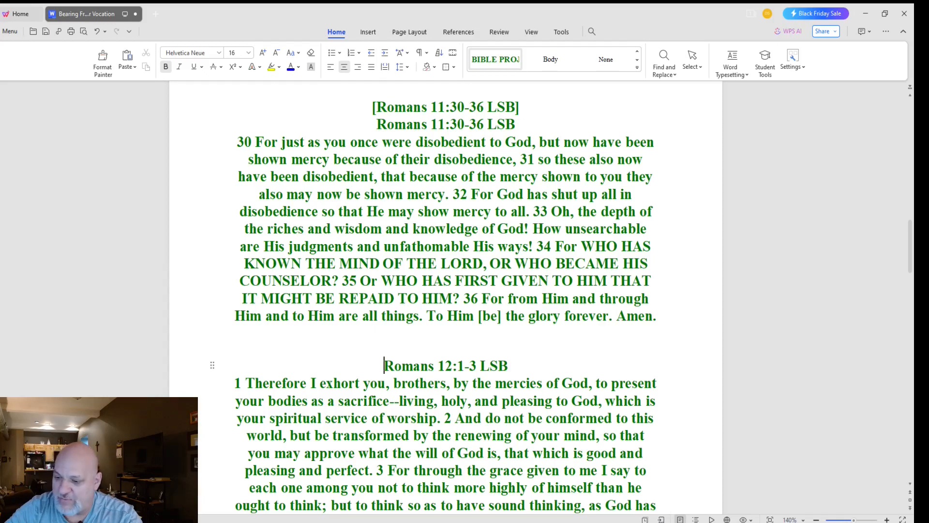
text([])
key(Left)
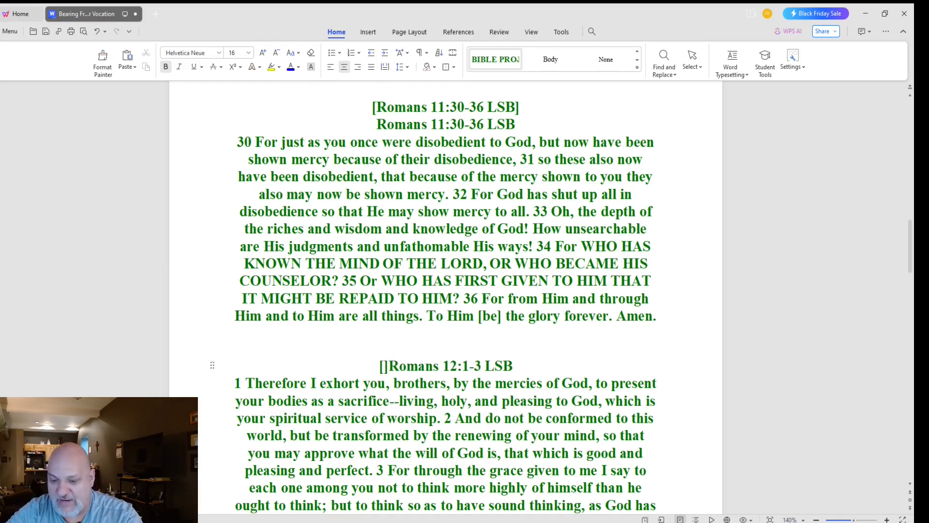
key(ctrl+v)
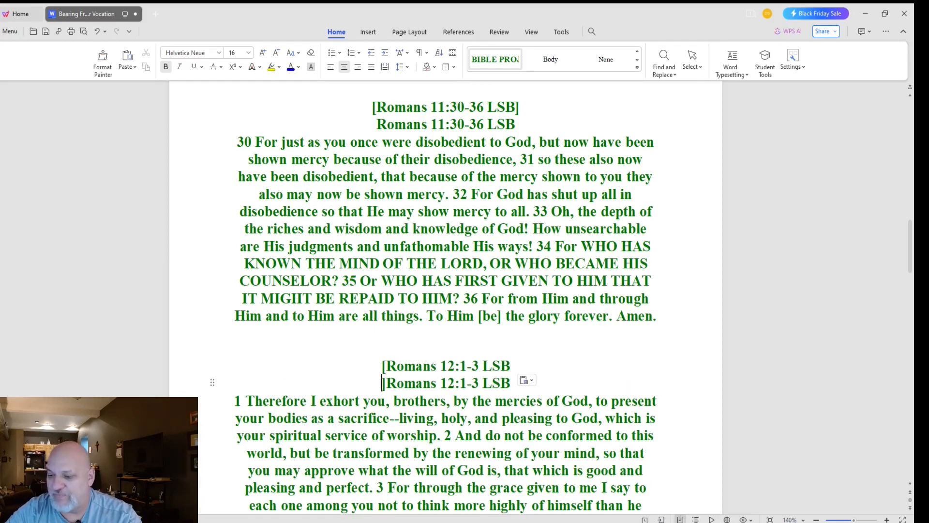
key(ctrl+j)
key(BackSpace)
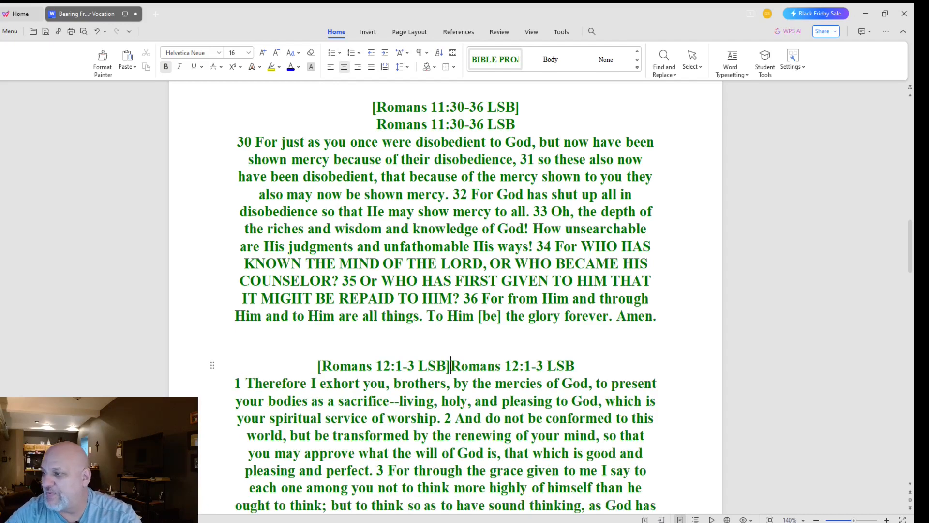
key(Return)
scroll(446, 295, down, 12)
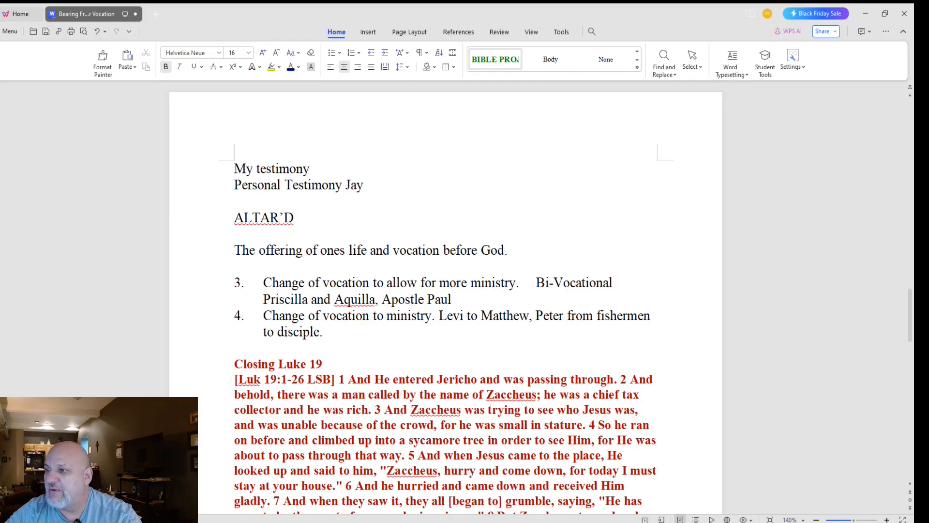
Step: Delete the testimony, the Luke 19 passage and the leftover 'Call into ministry:' lines after Romans 12:1-3
drag(234, 168, 339, 380)
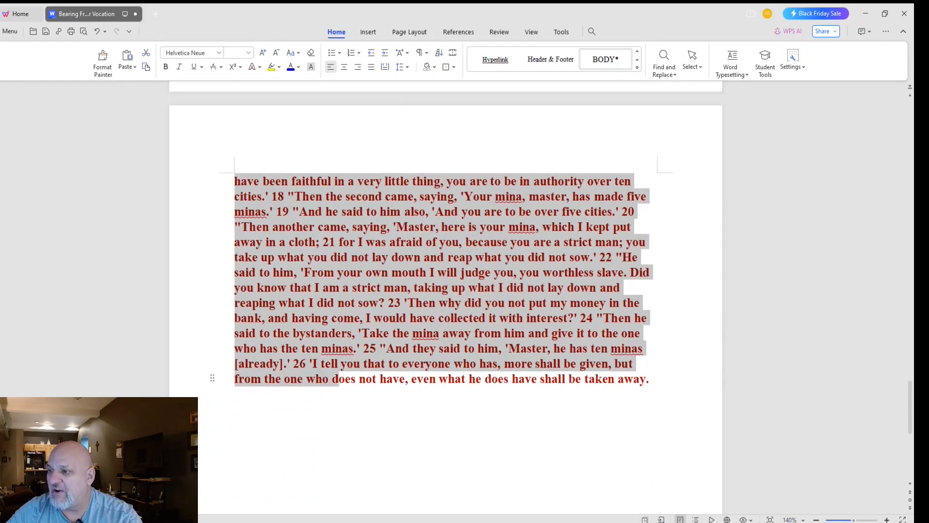
key(Delete)
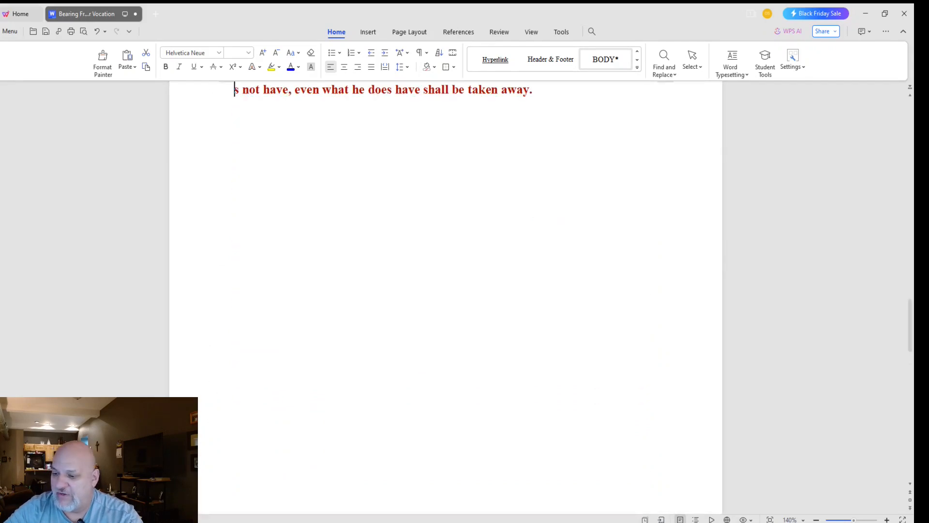
scroll(446, 298, up, 5)
drag(533, 349, 235, 175)
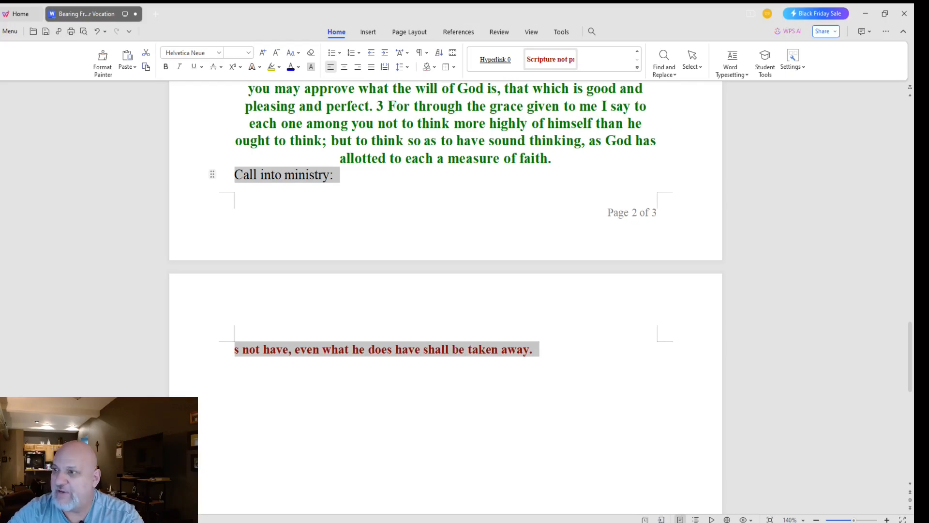
key(Delete)
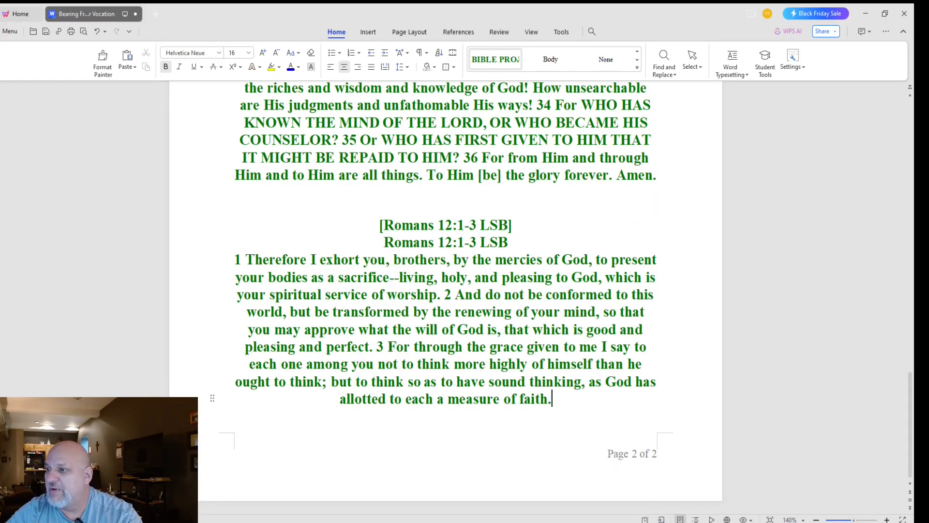
scroll(552, 440, up, 20)
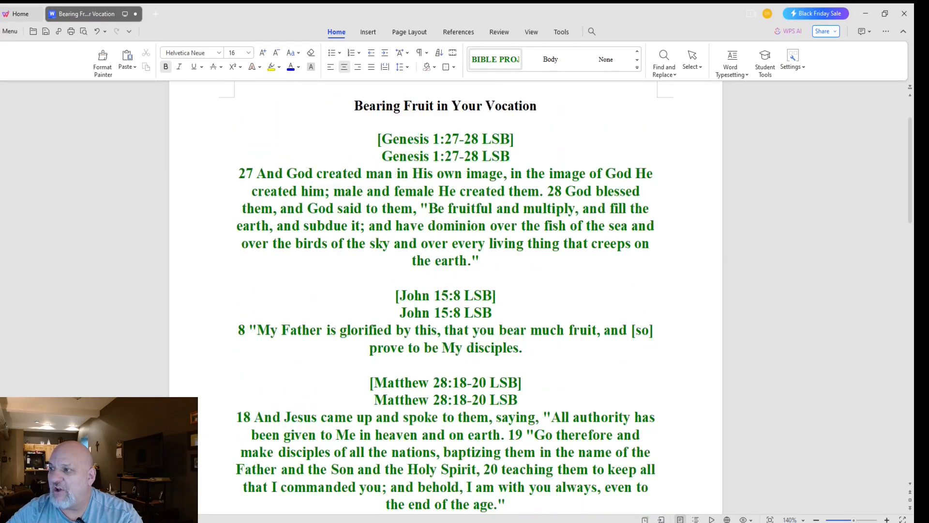
scroll(445, 295, down, 20)
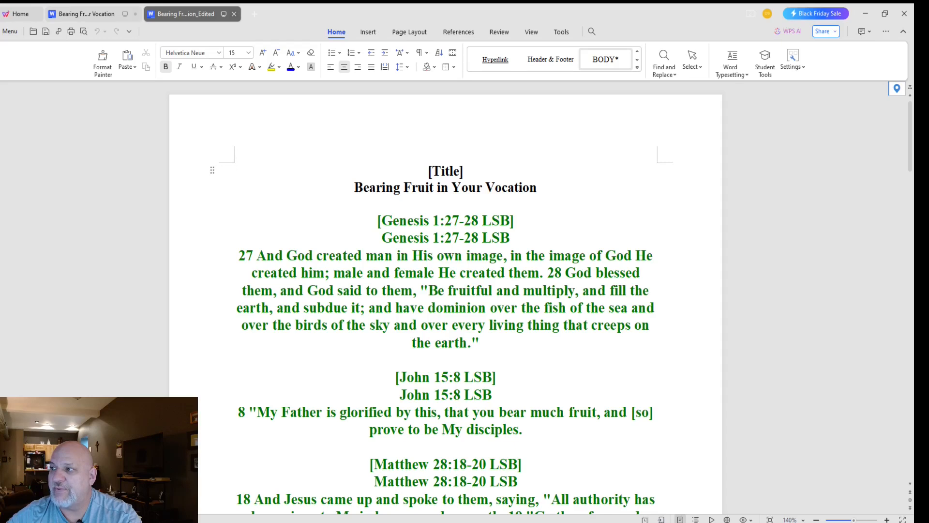
Step: Close the edited copy of the sermon and return to the top of the original document
key(ctrl+w)
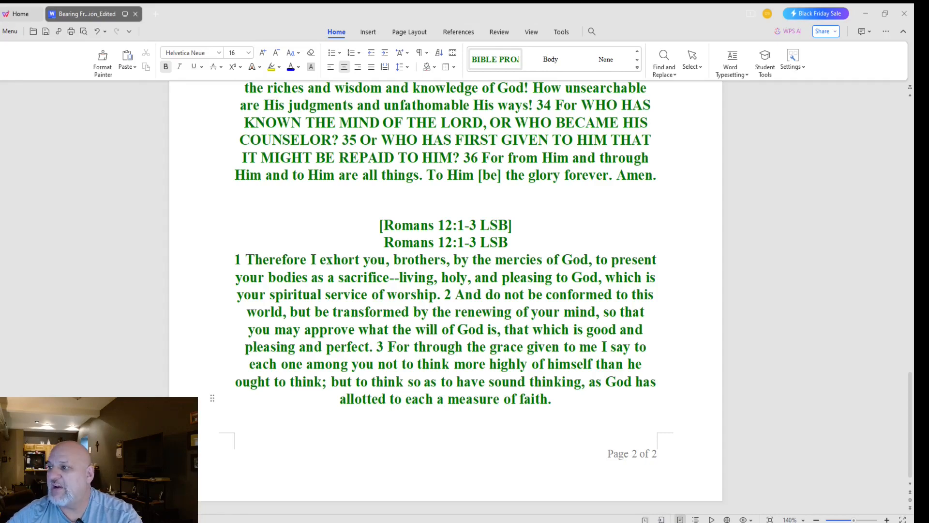
scroll(445, 301, up, 17)
scroll(445, 300, up, 1)
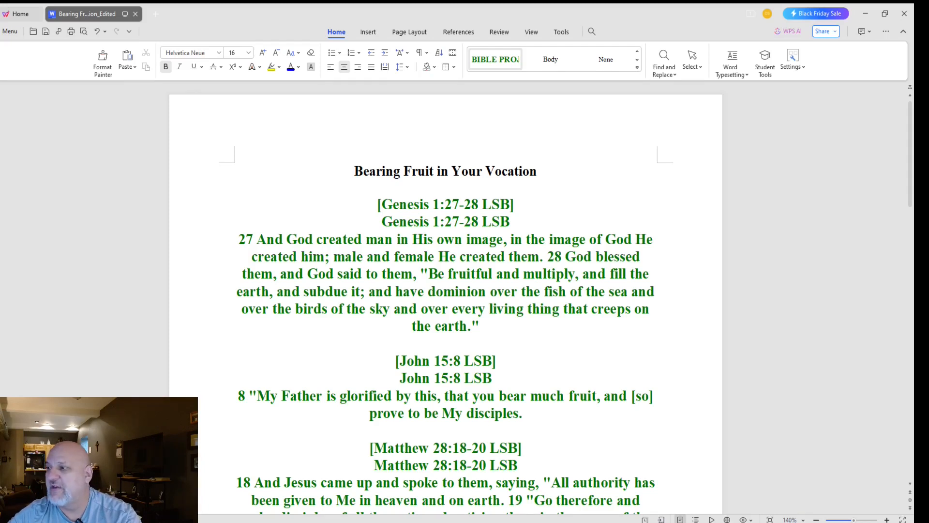
Step: Add '[Bearing Fruit in Your Vocation]' on its own line above the title, save, and close
drag(355, 171, 545, 171)
key(ctrl+c)
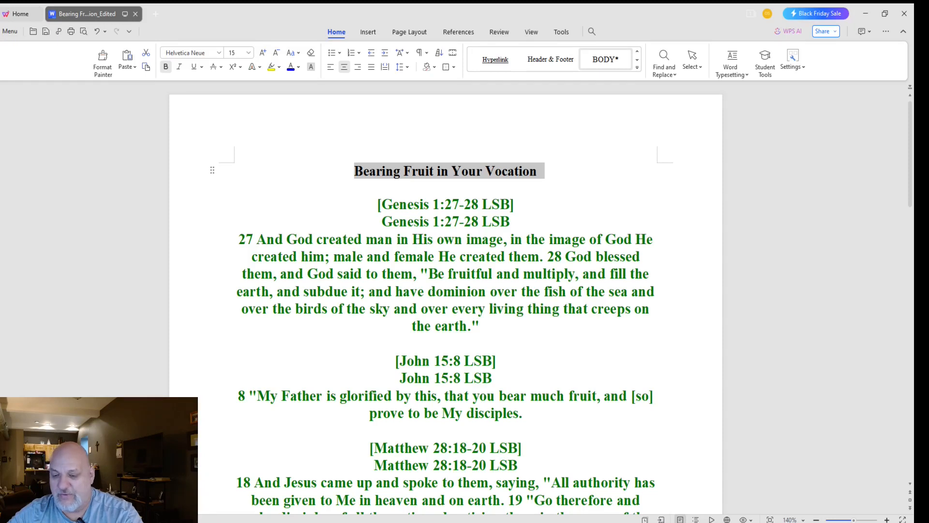
click(418, 171)
click(355, 171)
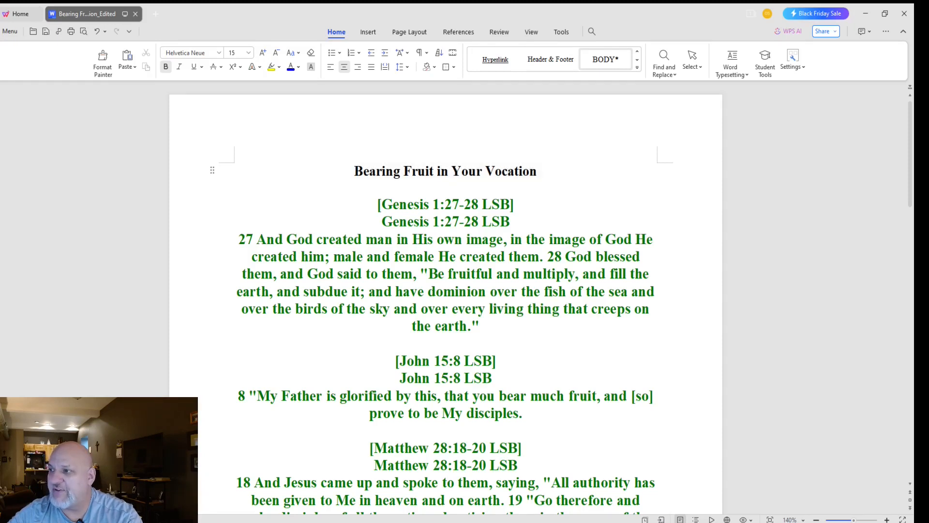
text([])
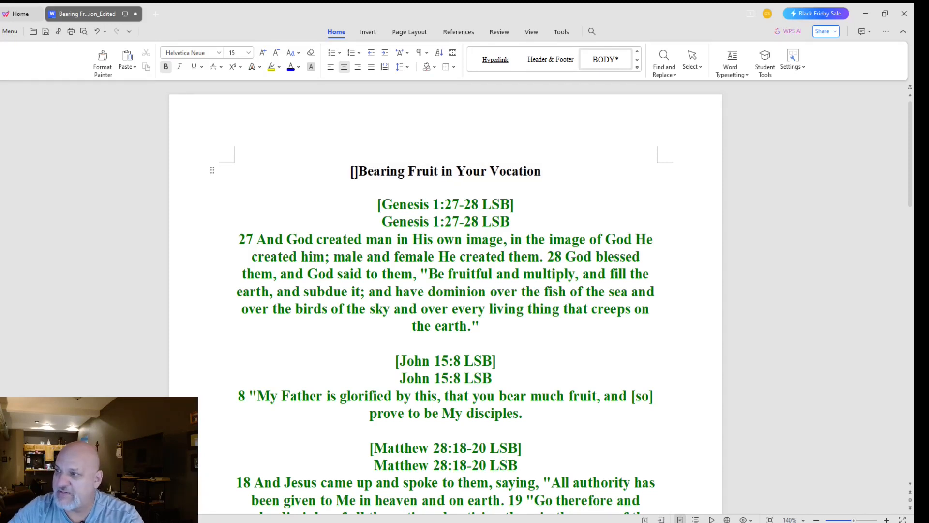
key(ctrl+v)
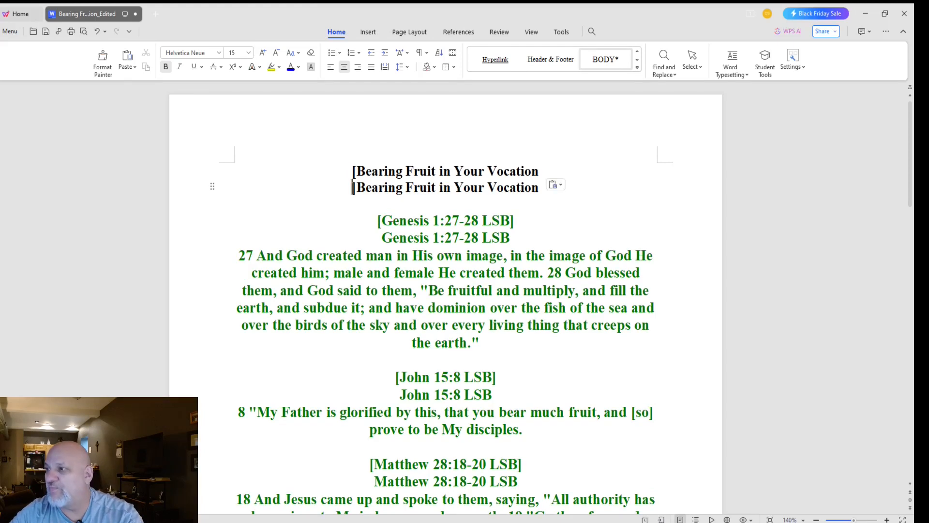
key(ctrl+j)
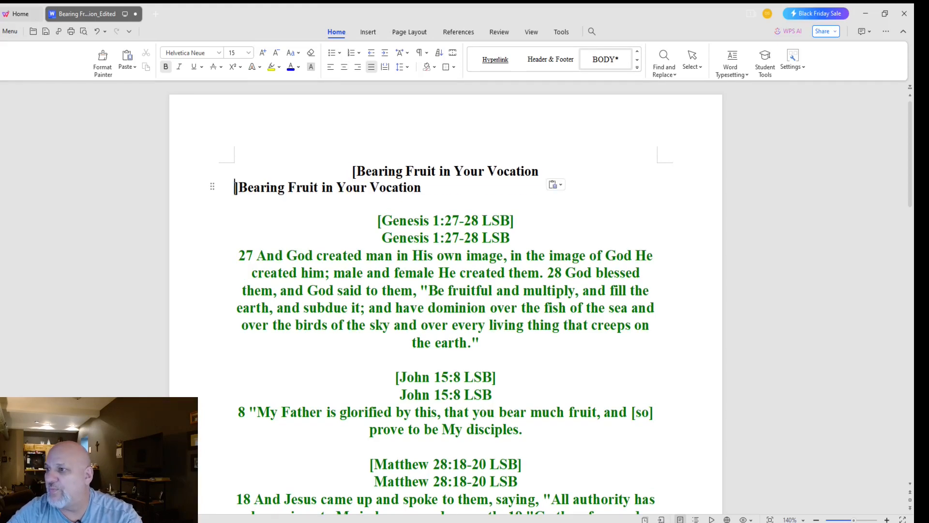
key(BackSpace)
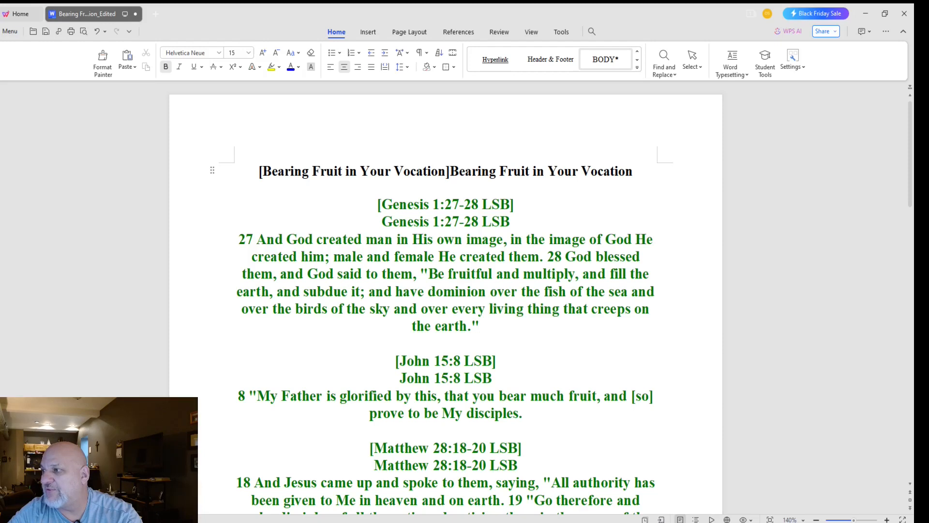
key(Return)
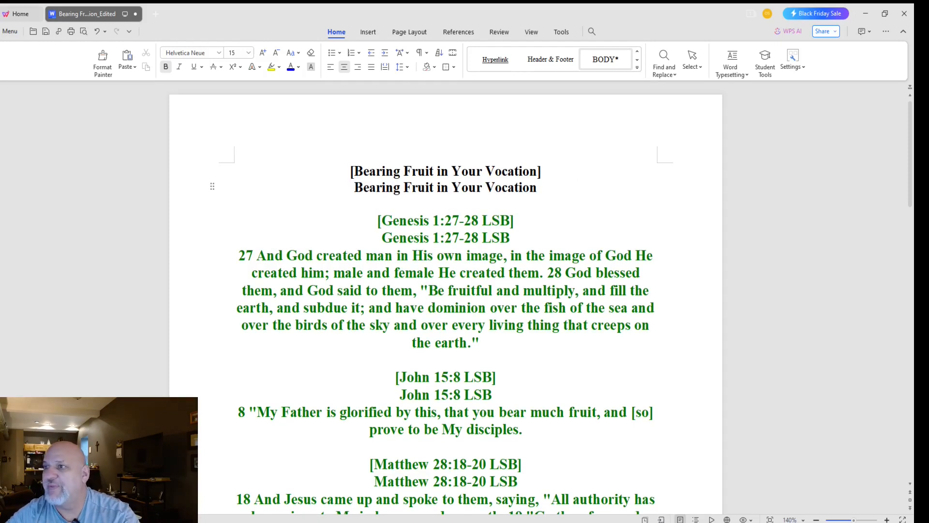
key(ctrl+s)
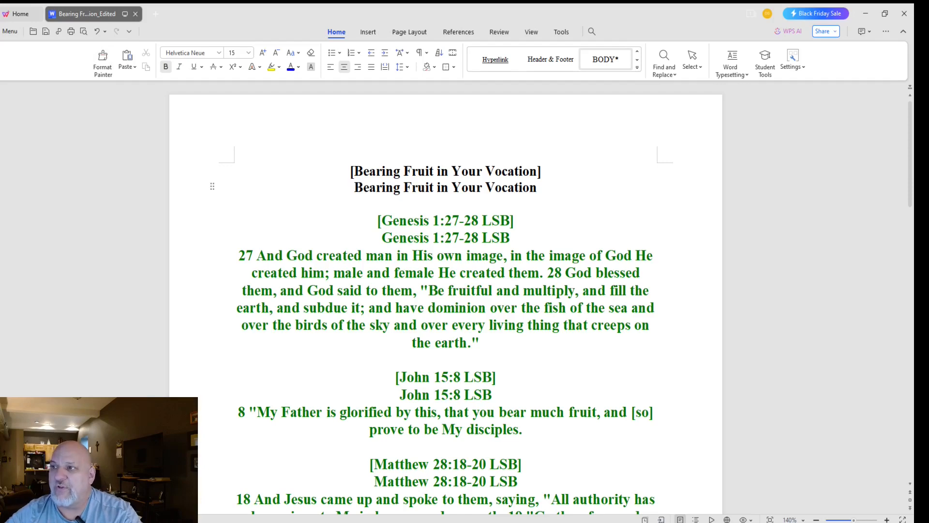
key(ctrl+w)
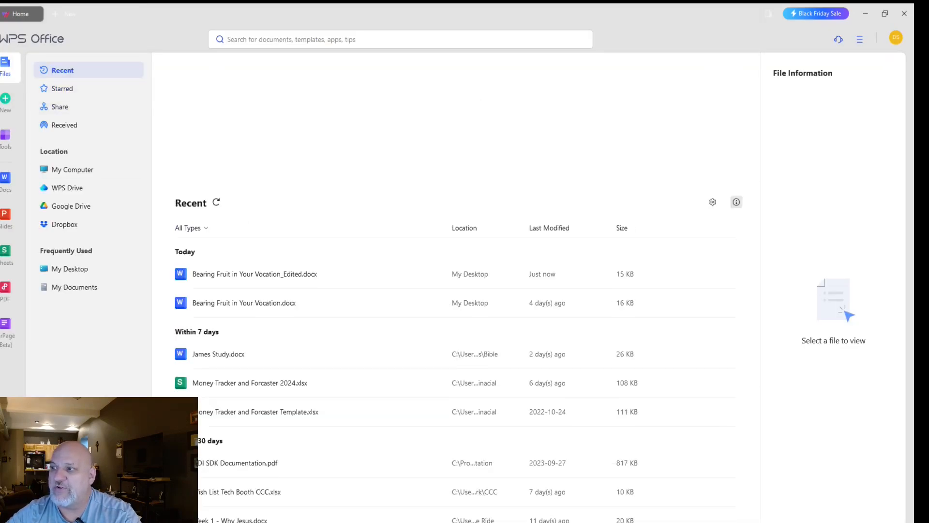
Step: Open the original Bearing Fruit in Your Vocation.docx from Recent and scroll through its content
double_click(244, 303)
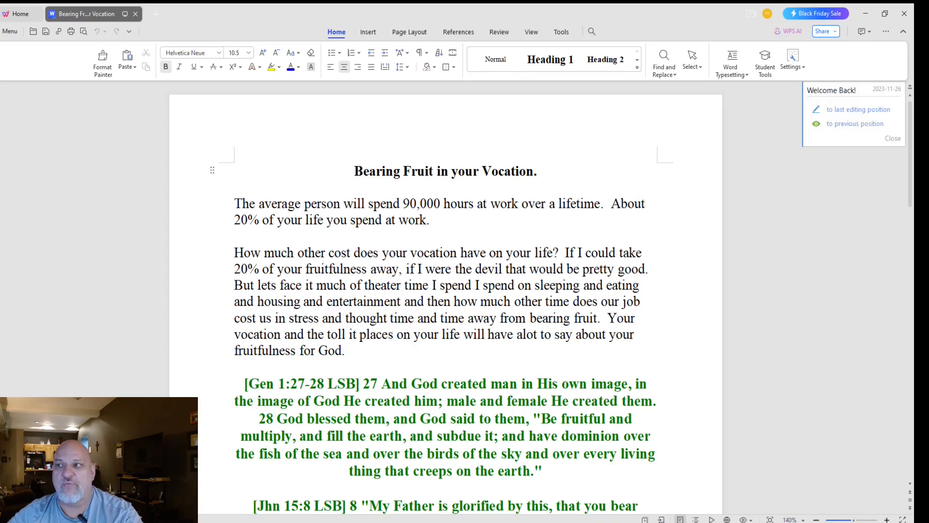
scroll(442, 297, down, 3)
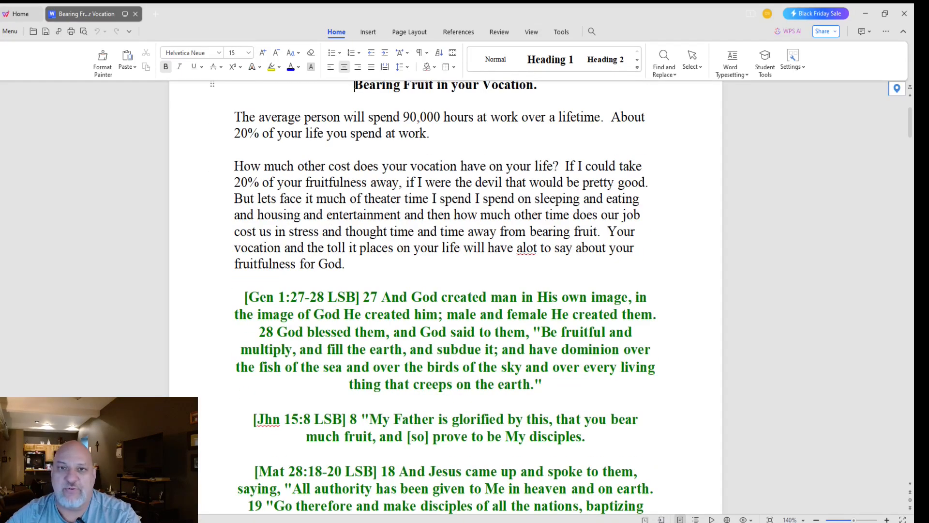
scroll(446, 297, down, 7)
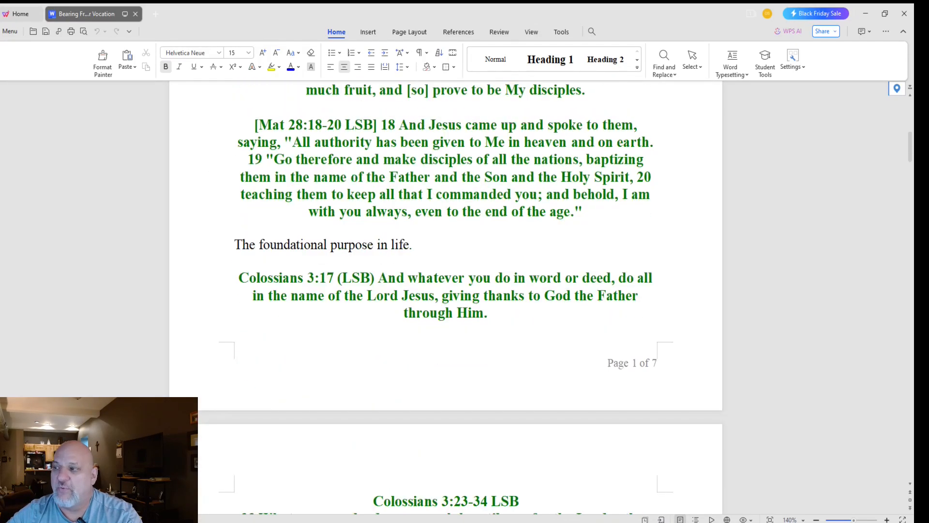
scroll(445, 297, down, 9)
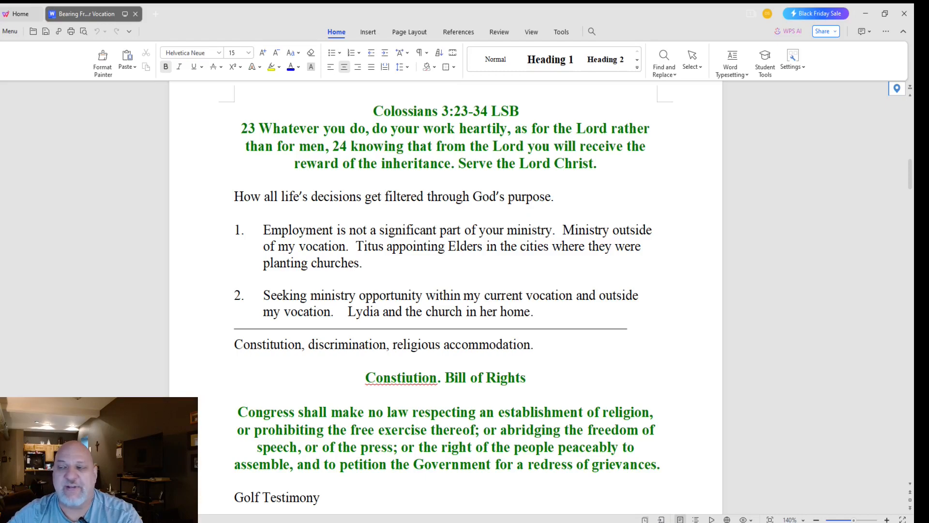
drag(213, 196, 213, 312)
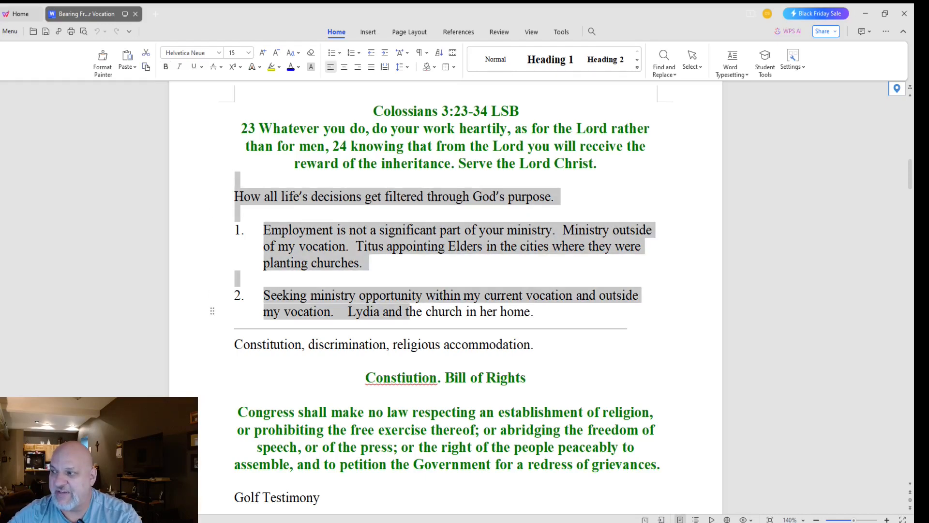
scroll(213, 313, down, 9)
scroll(393, 265, down, 5)
click(394, 265)
scroll(393, 265, down, 1)
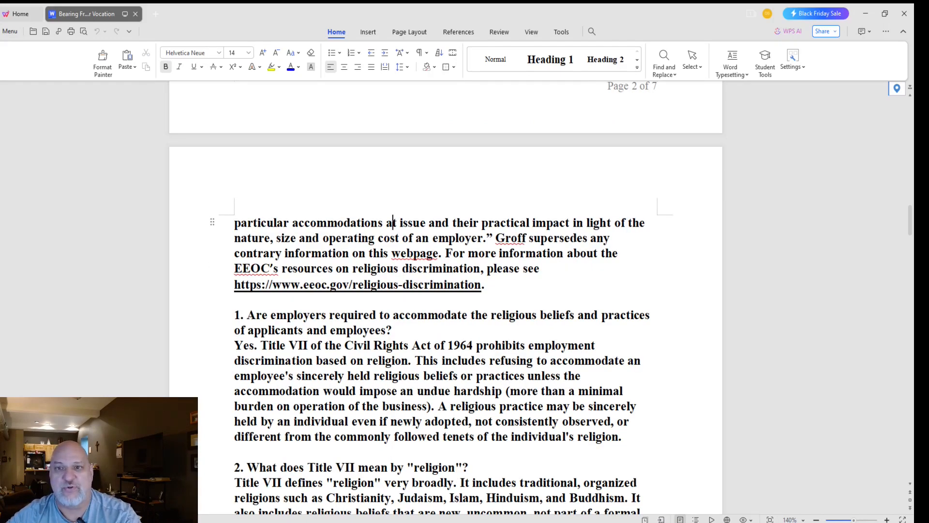
scroll(445, 290, up, 20)
scroll(445, 291, up, 6)
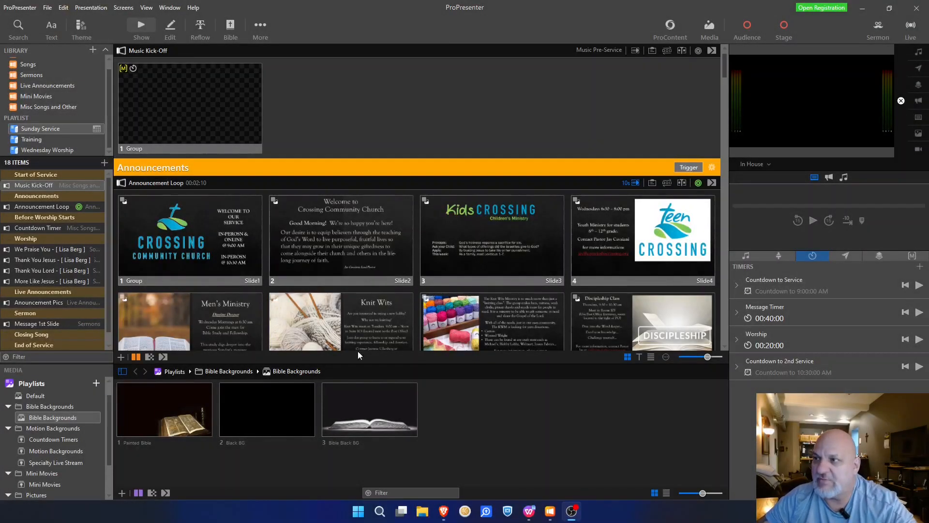
Step: Import Bearing Fruit in Your Vocation_Edited through File > Import > File...
click(47, 8)
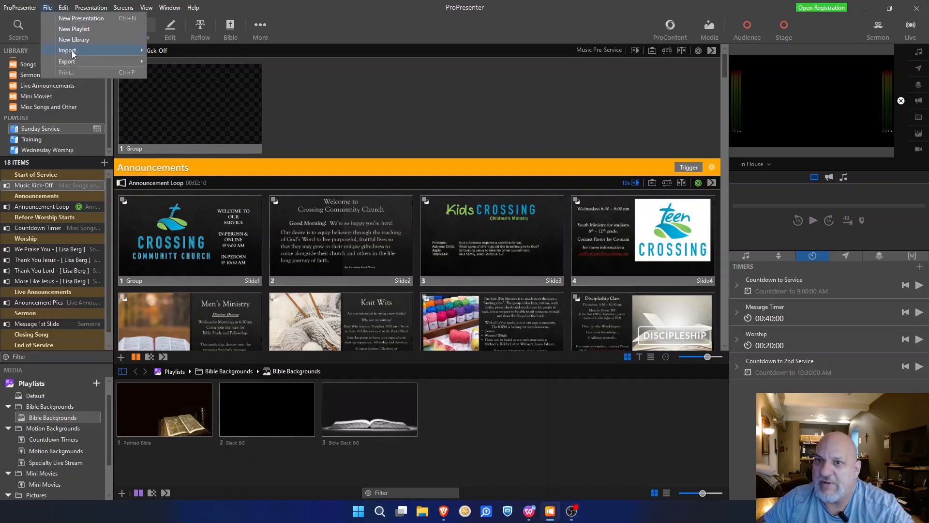
mouse_move(73, 52)
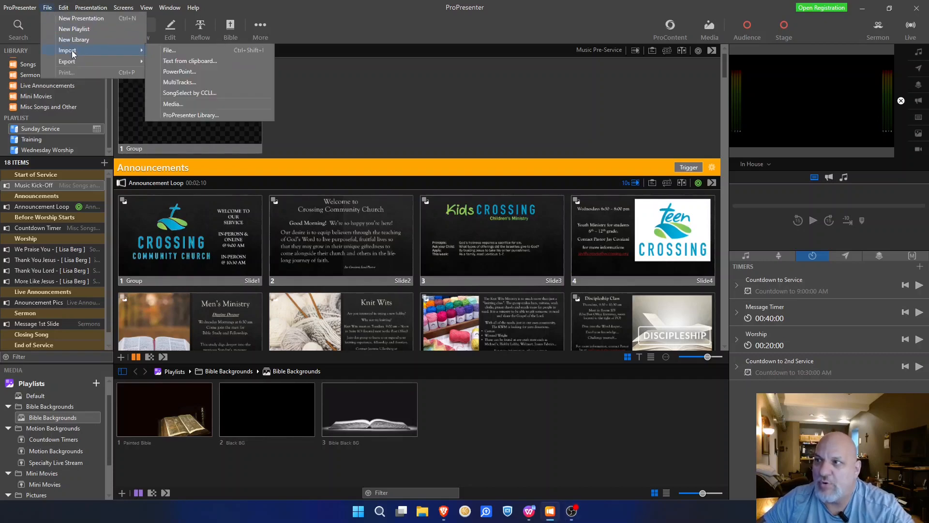
click(175, 51)
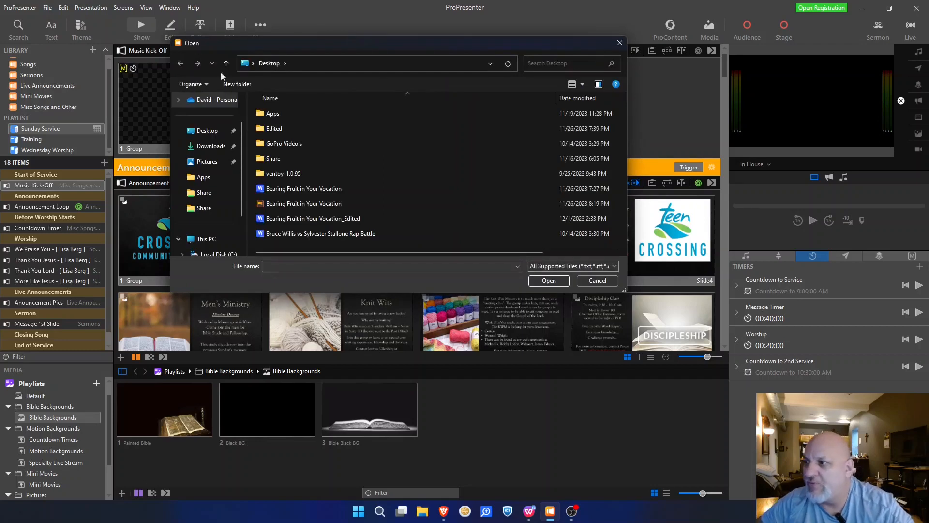
double_click(352, 220)
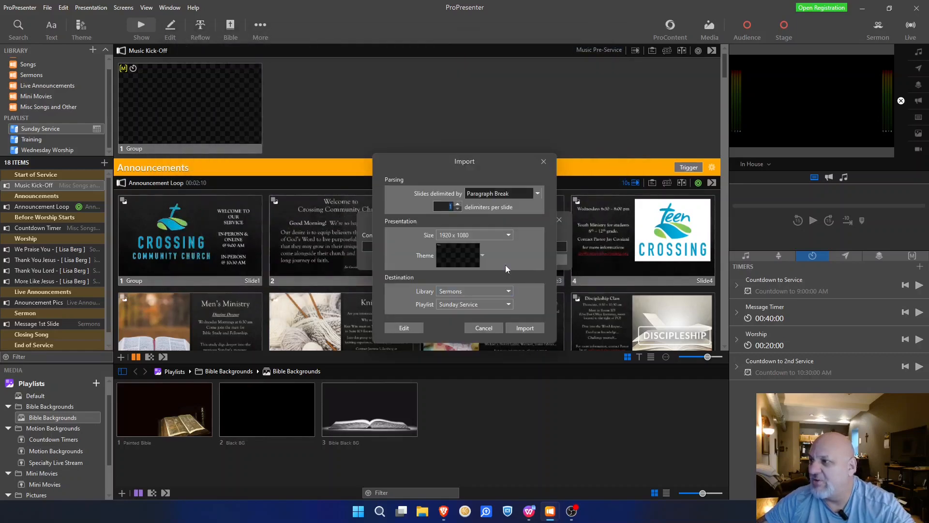
Step: Set slides delimited by Paragraph Break with 1 delimiter per slide
click(537, 193)
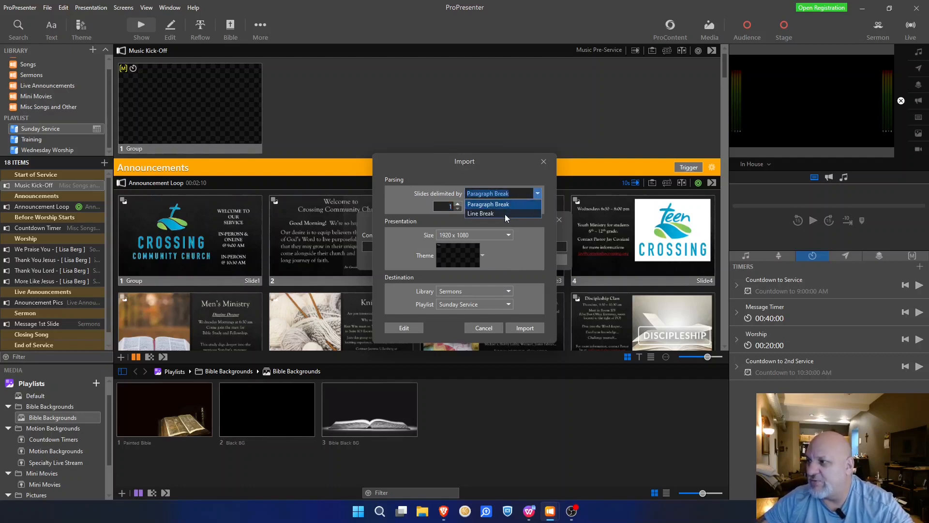
click(512, 204)
click(538, 193)
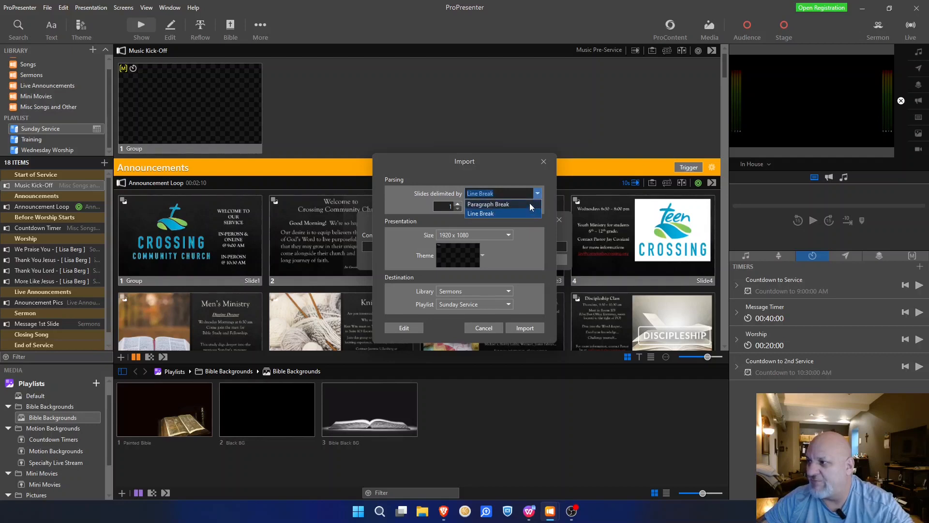
click(510, 215)
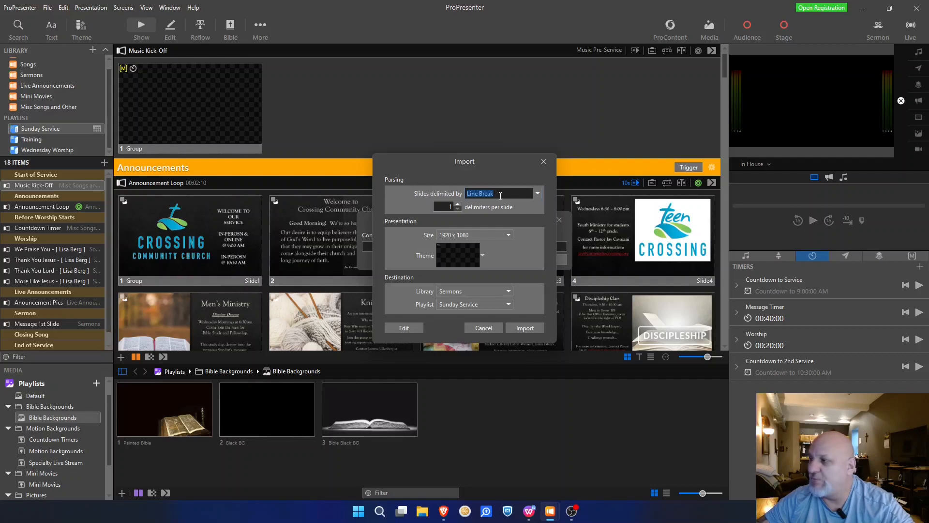
click(538, 194)
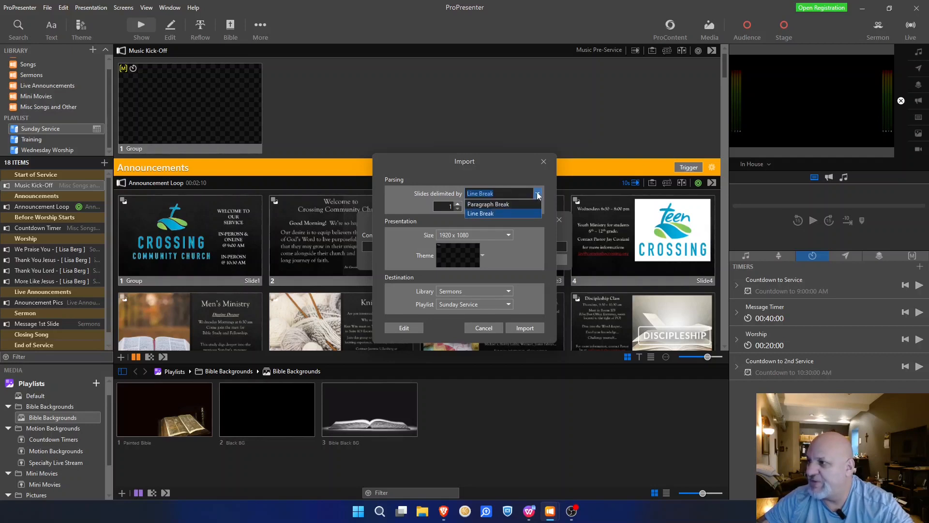
click(500, 205)
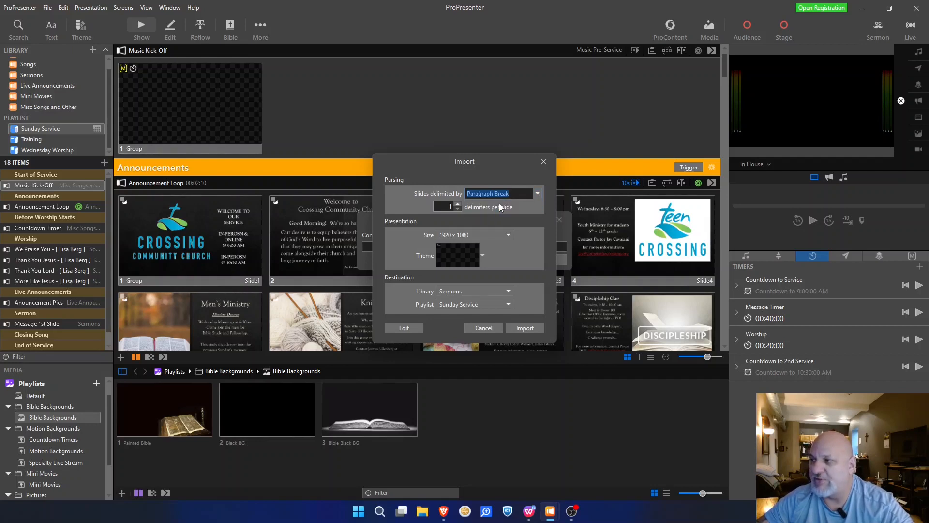
click(451, 206)
text(1)
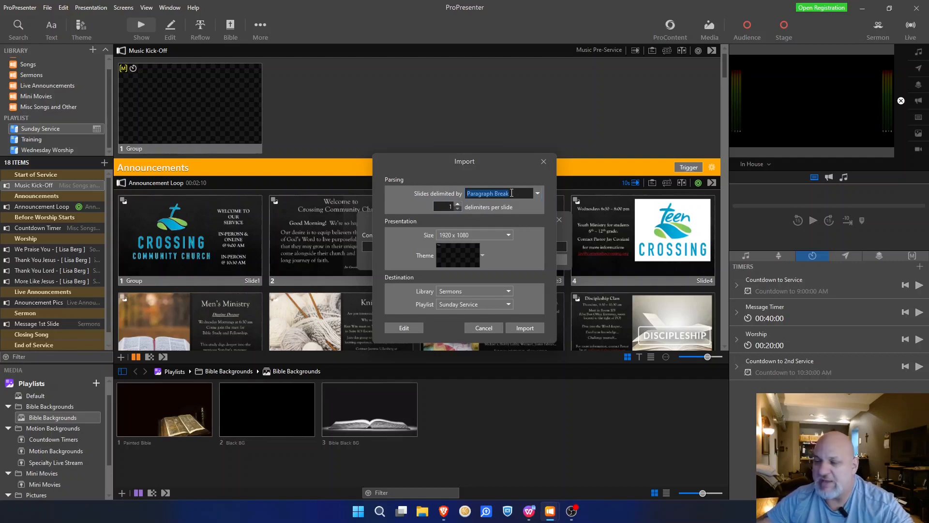
Step: Check the green Gen 1:27-28 paragraph in WPS Writer, then return to ProPresenter's Import dialog
click(529, 513)
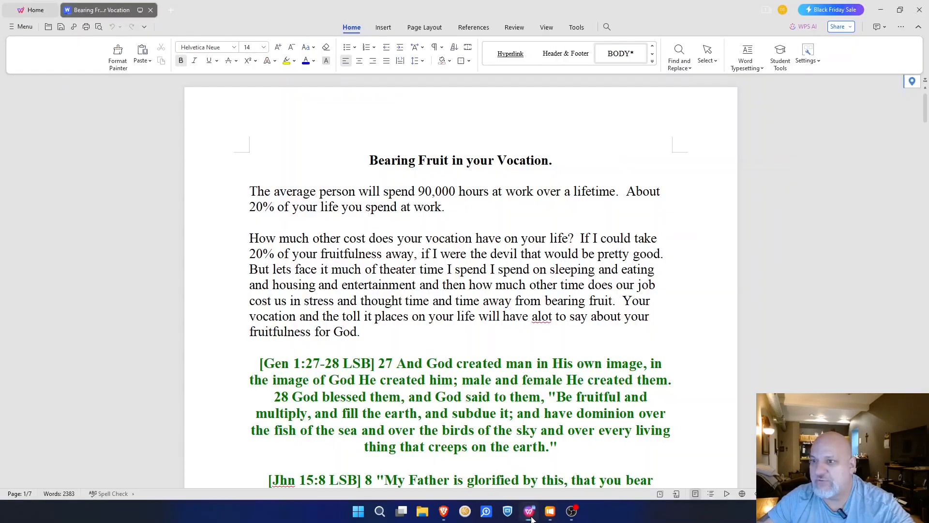
scroll(415, 234, down, 3)
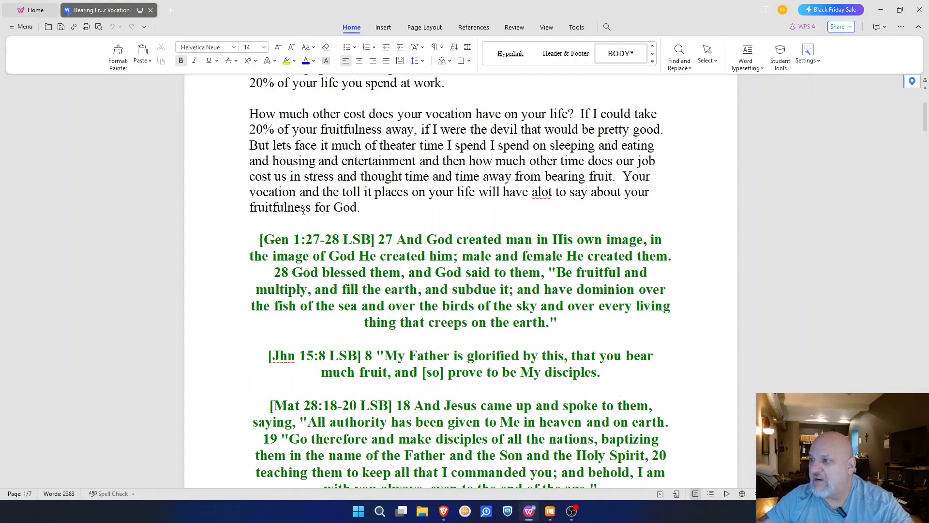
drag(258, 239, 566, 322)
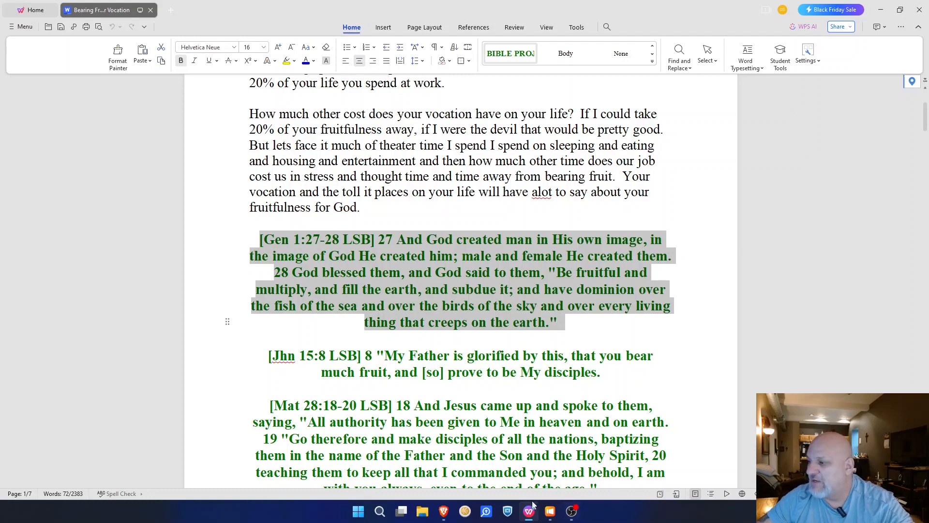
mouse_move(547, 515)
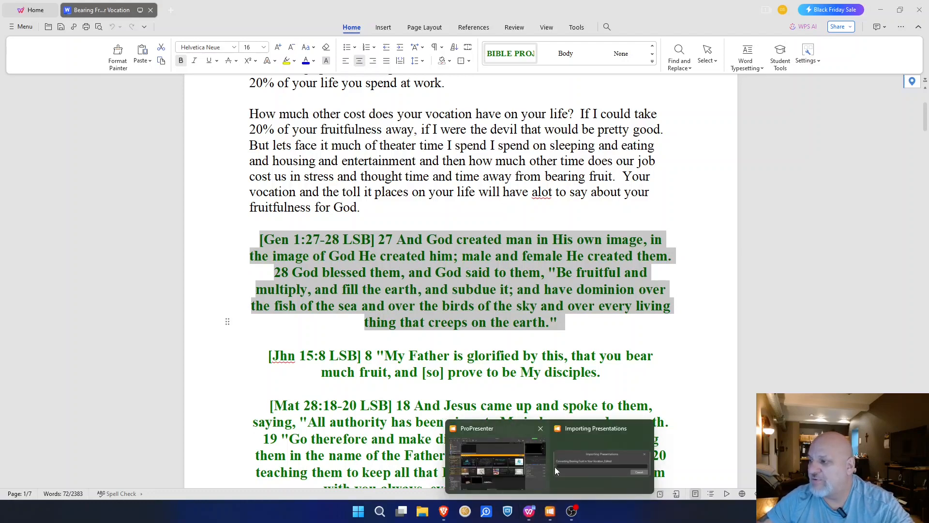
click(524, 439)
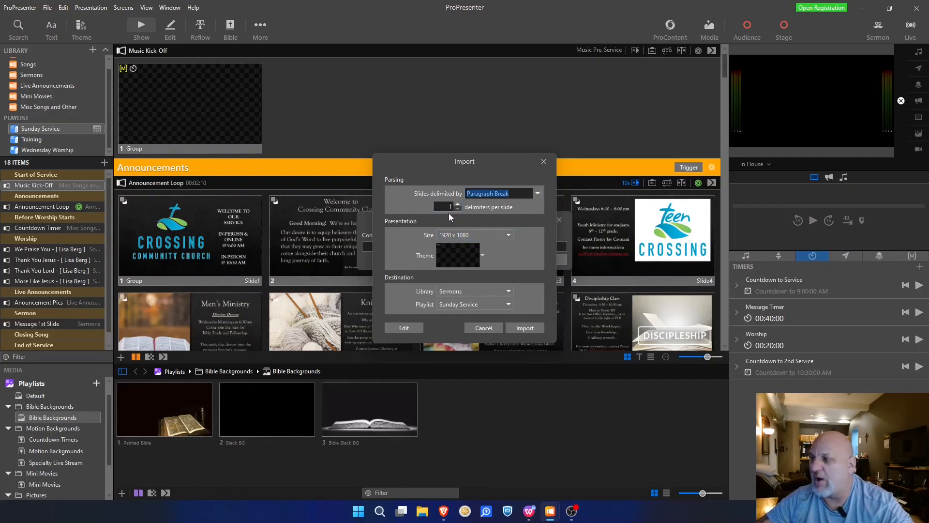
Step: Choose the Bible Background 1 theme with its In house layout for the import
click(483, 256)
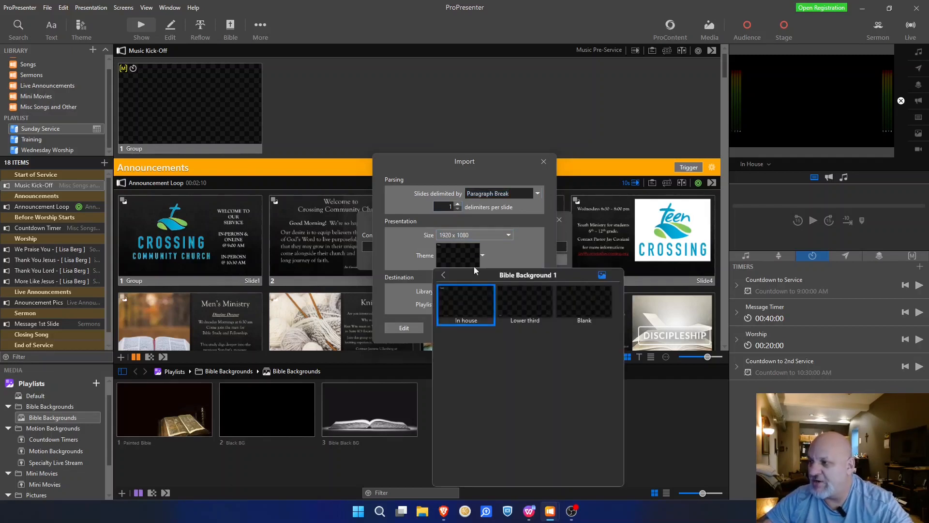
click(444, 275)
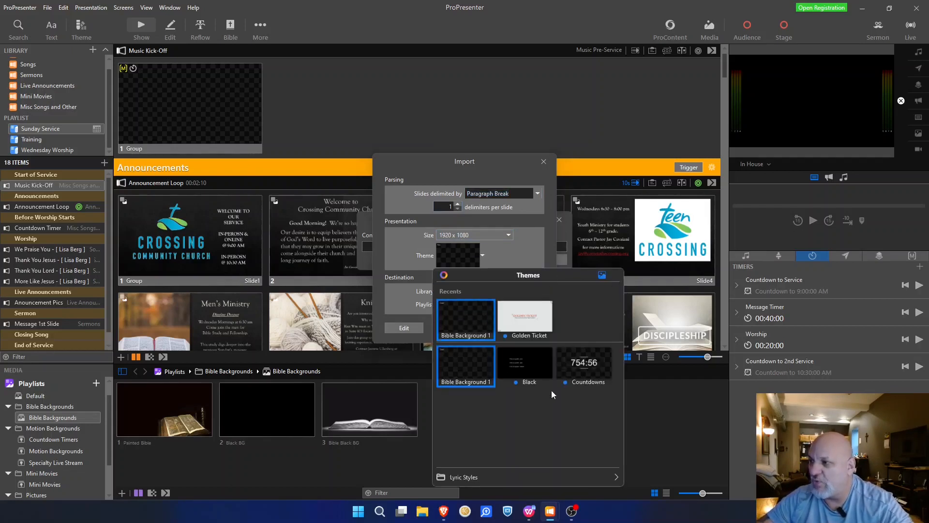
click(460, 318)
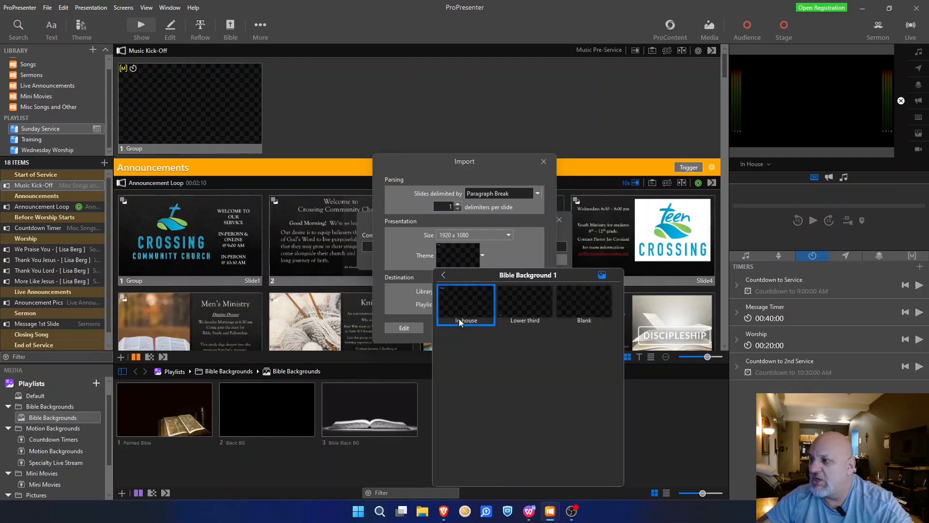
click(444, 275)
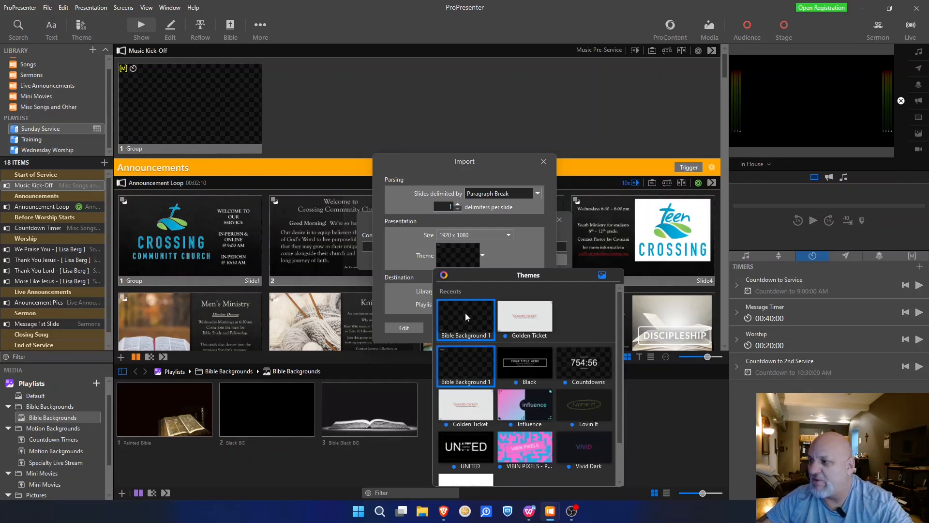
click(466, 317)
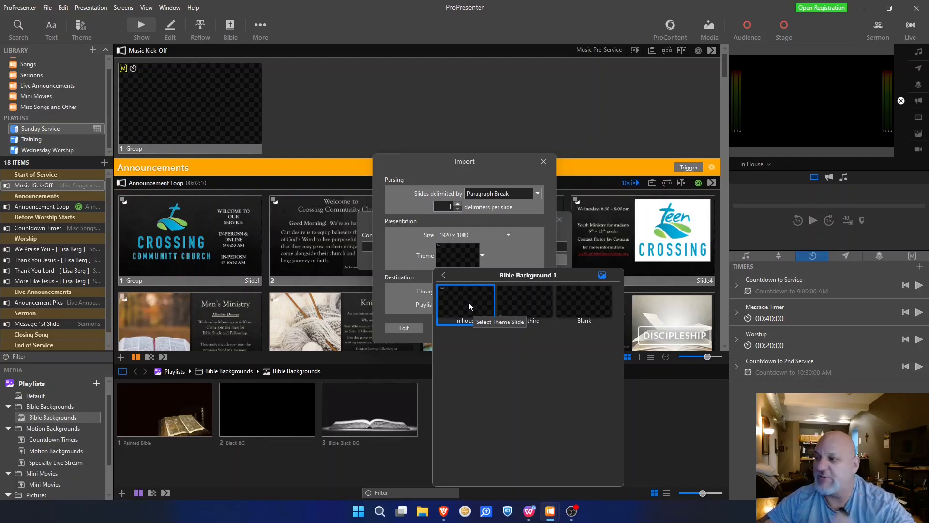
click(529, 305)
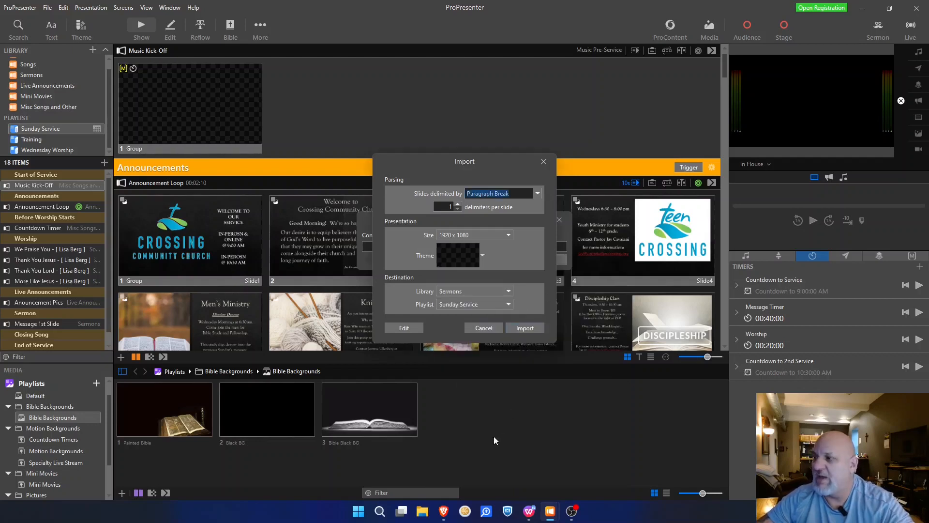
click(470, 257)
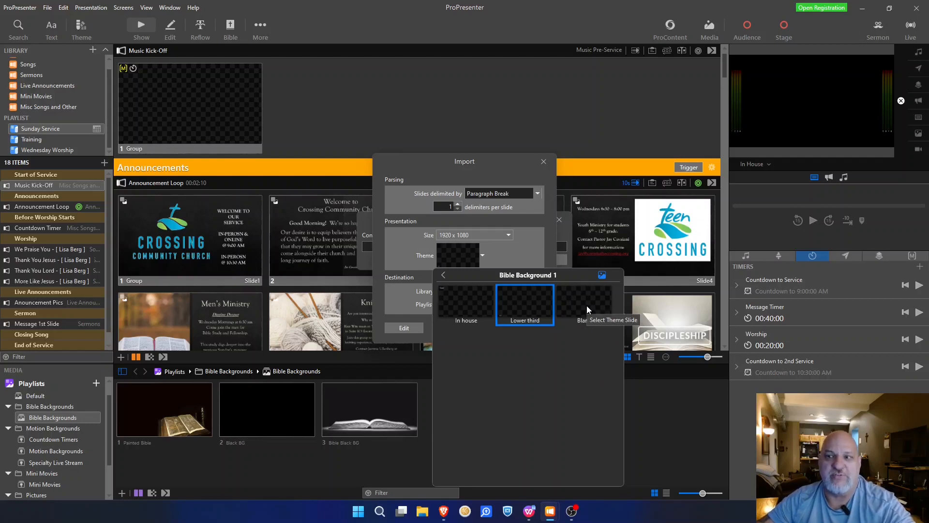
click(400, 247)
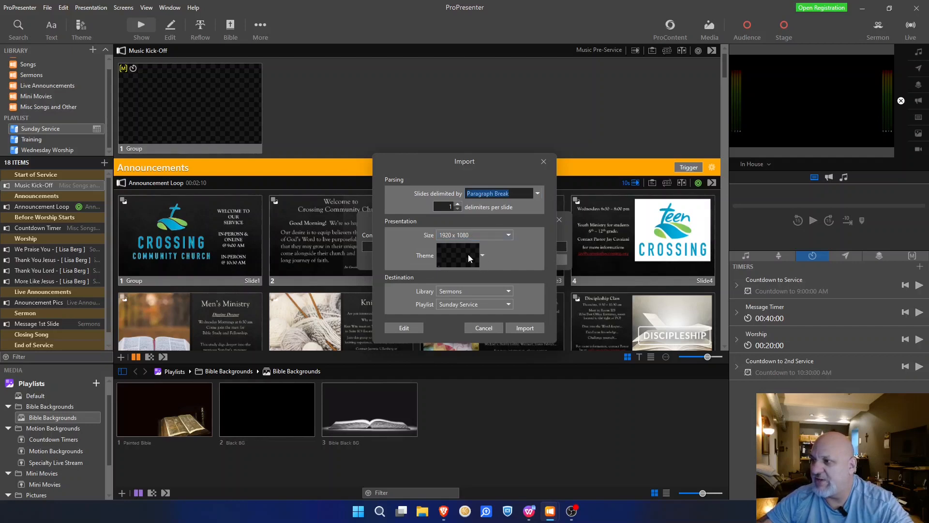
click(465, 256)
click(463, 297)
Step: Keep Sermons as the library and Sunday Service as the playlist, and open the import editor
click(468, 292)
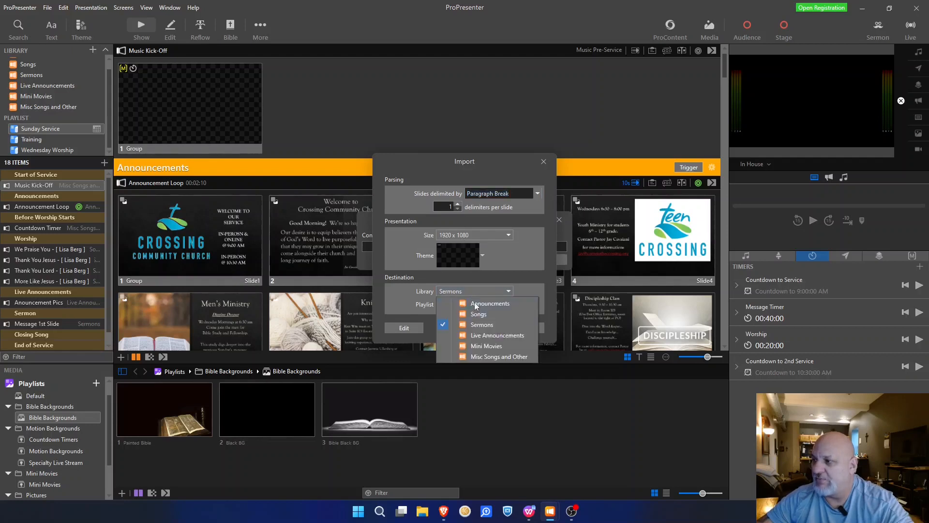
click(478, 325)
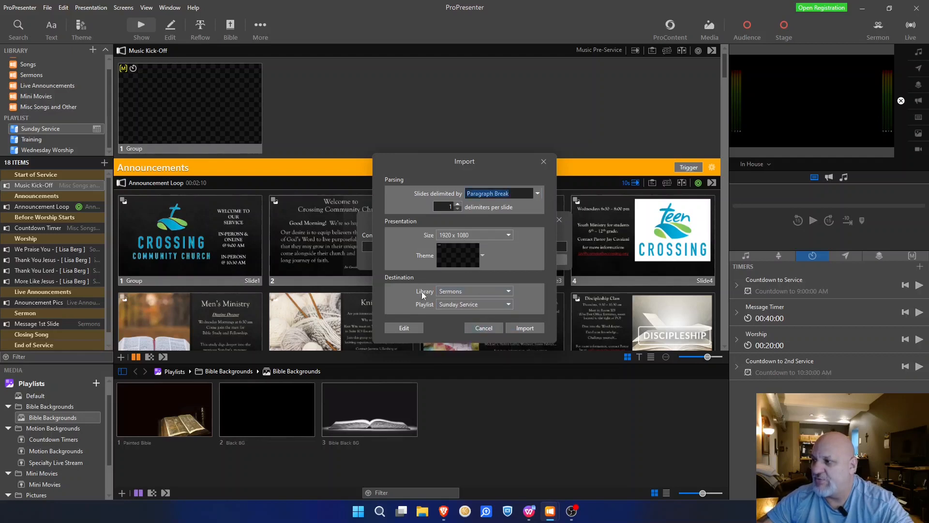
click(471, 305)
click(480, 327)
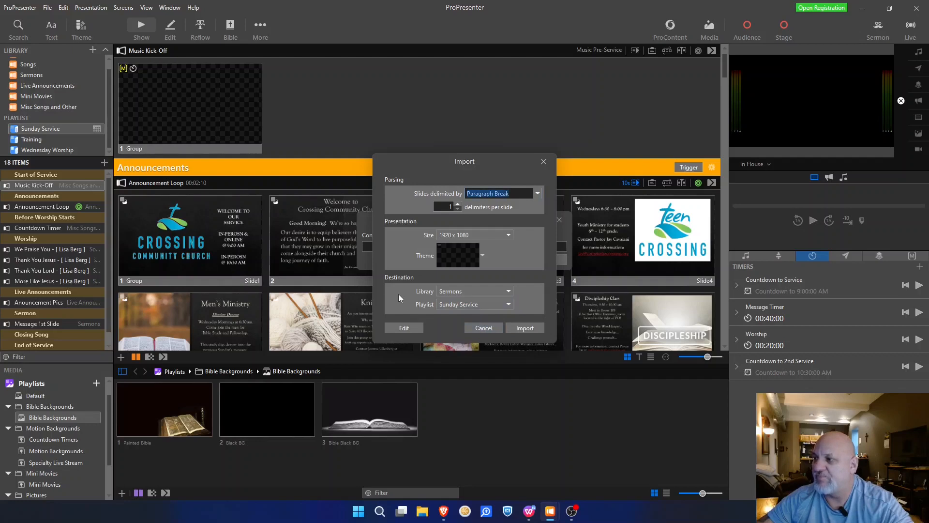
click(405, 328)
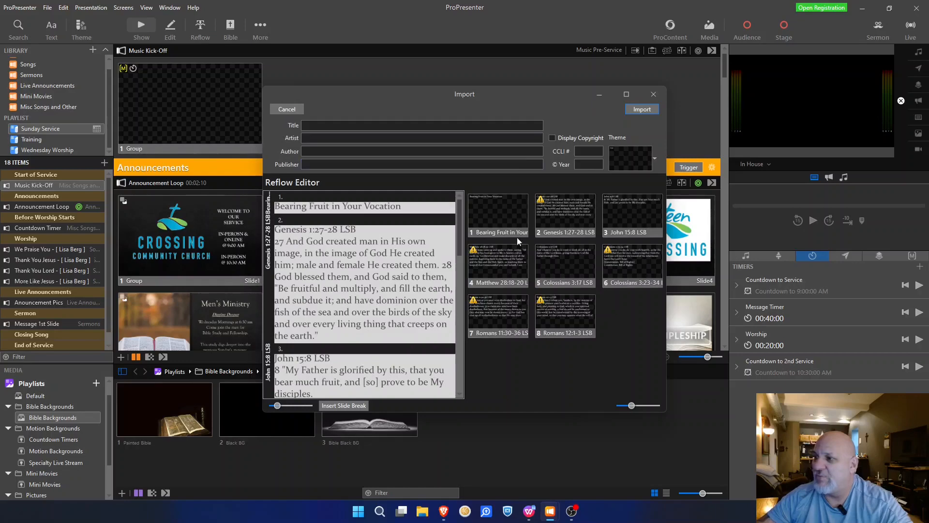
Step: Maximize the Import window so the Reflow Editor shows all eight slides, then select the title slide
click(626, 93)
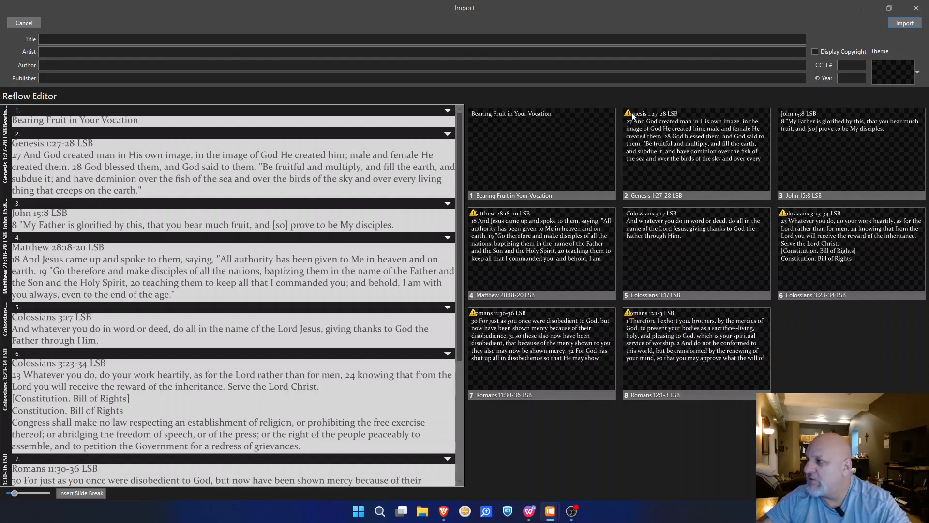
mouse_move(628, 115)
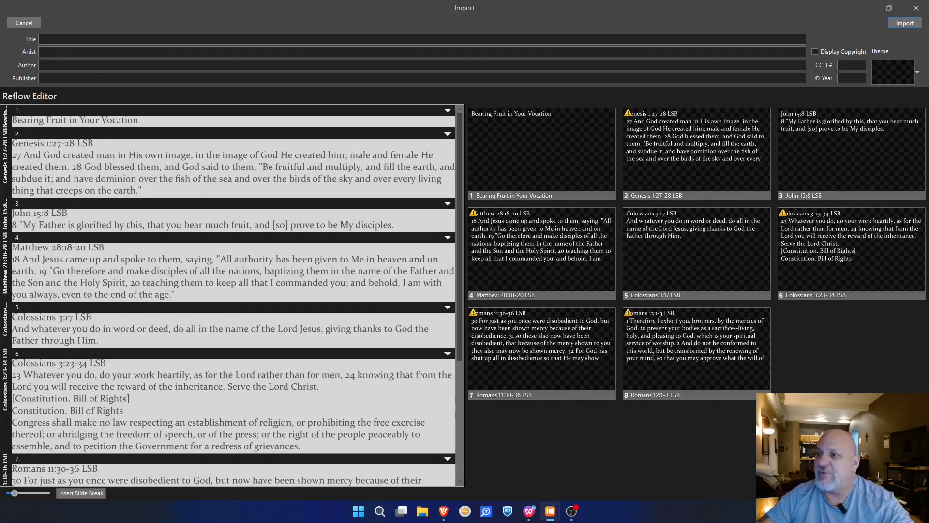
click(496, 144)
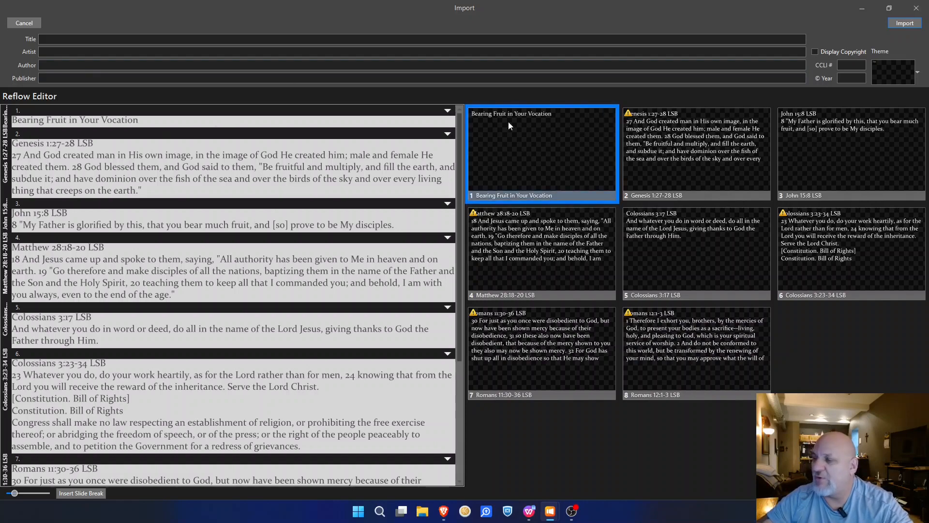
Step: Add a blank line under the Genesis 1:27-28 heading and break verse 28 onto a new slide
click(110, 146)
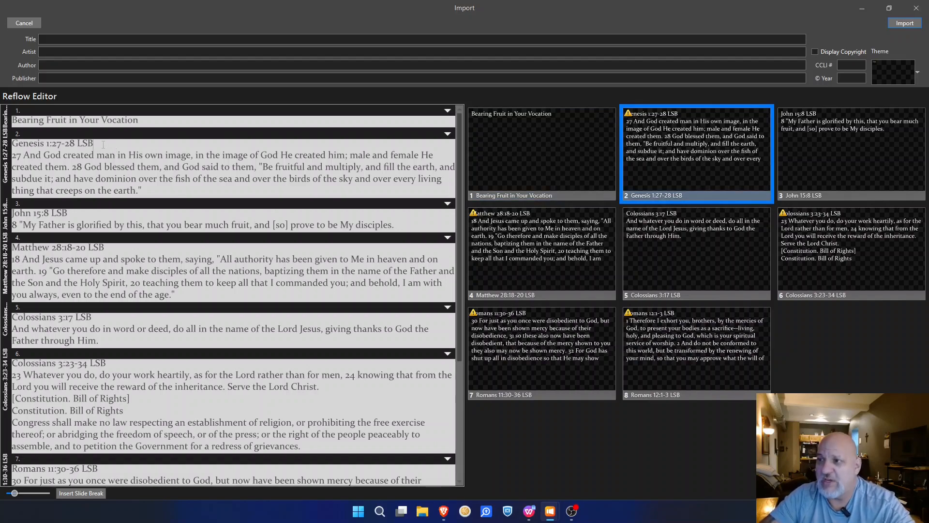
key(Return)
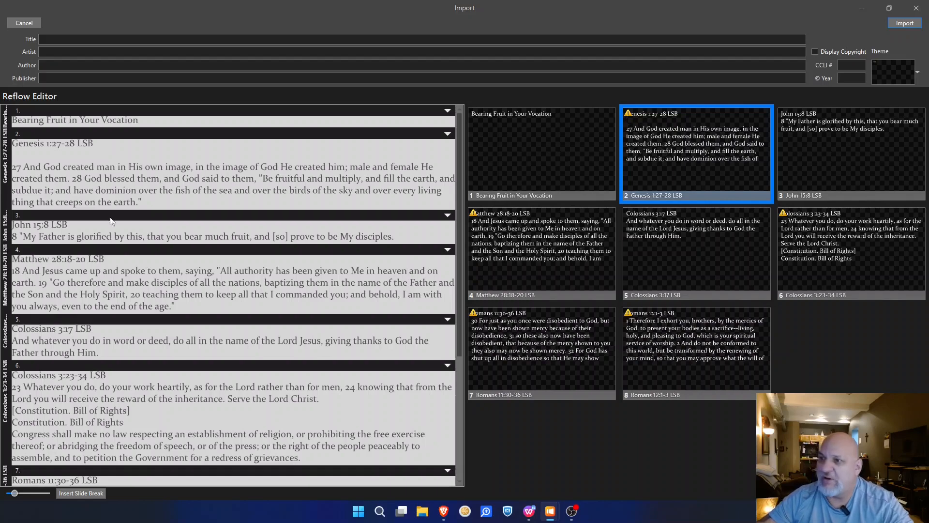
click(71, 178)
key(BackSpace)
key(Return)
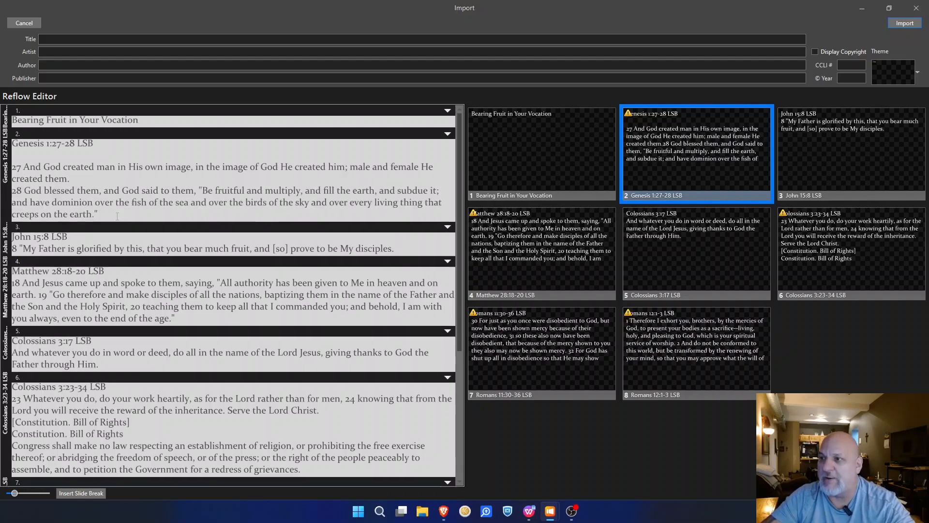
key(BackSpace)
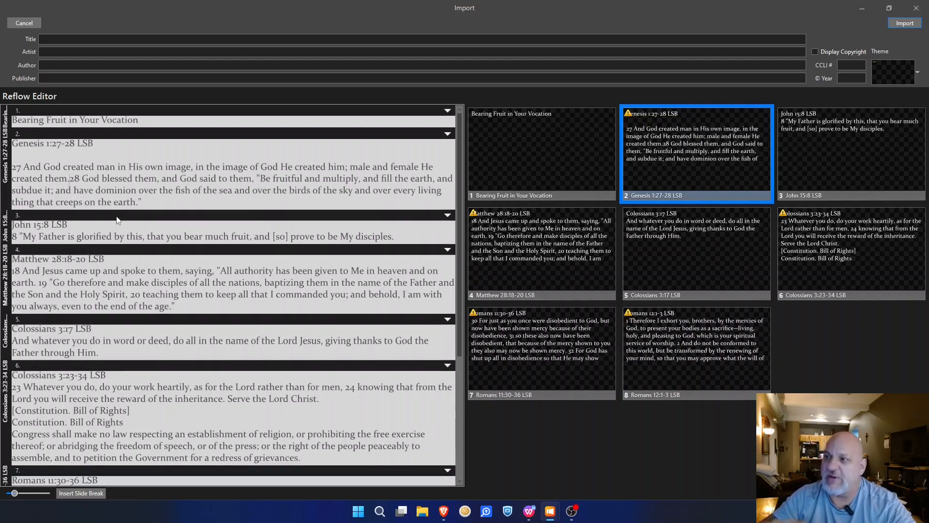
click(69, 178)
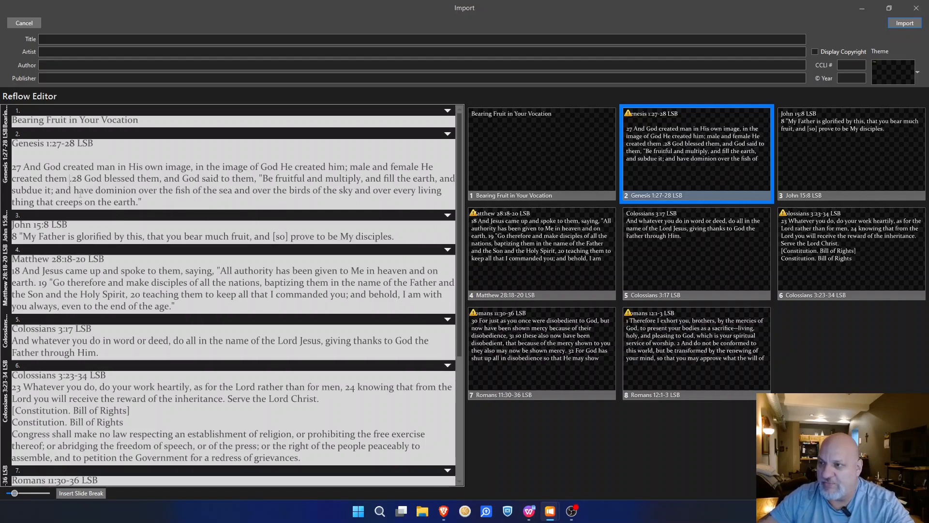
key(BackSpace)
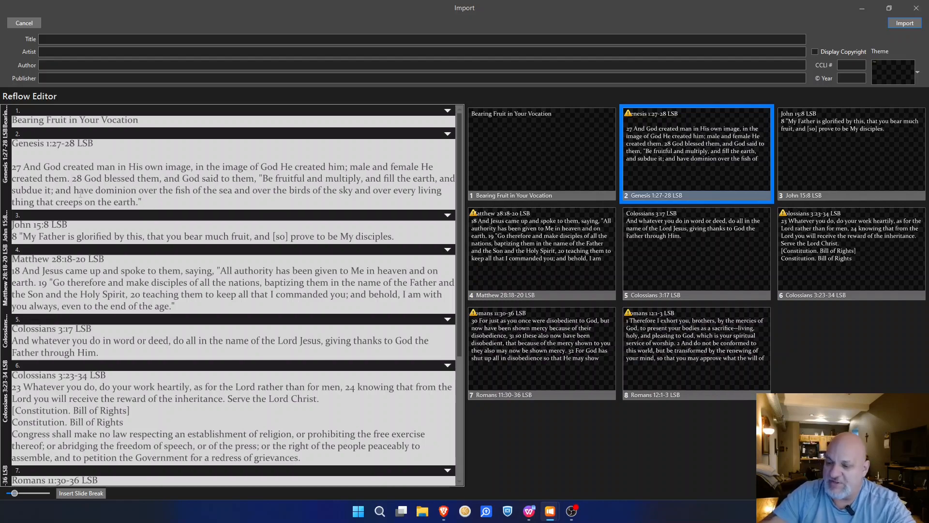
key(BackSpace)
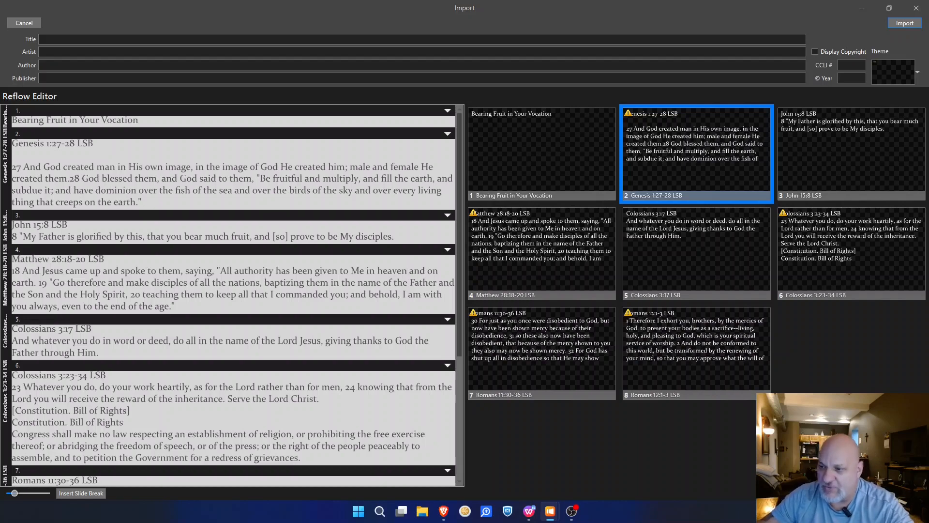
click(91, 493)
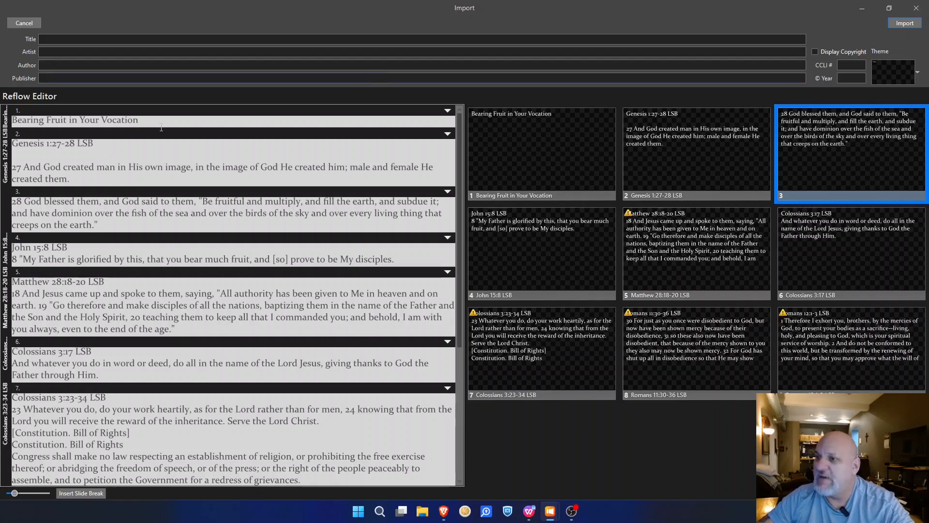
Step: Add blank lines under the John 15:8 and Matthew 28:18-20 headings
click(73, 246)
key(Return)
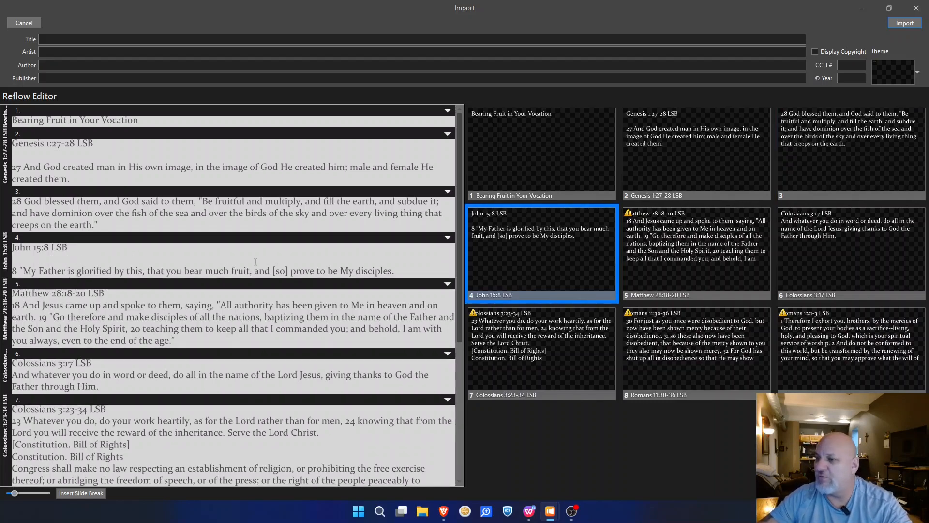
click(114, 291)
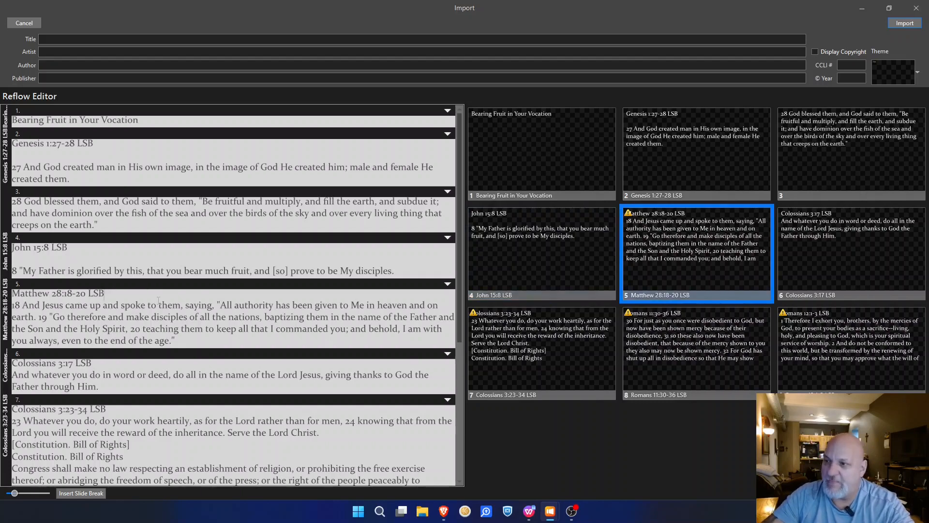
key(Return)
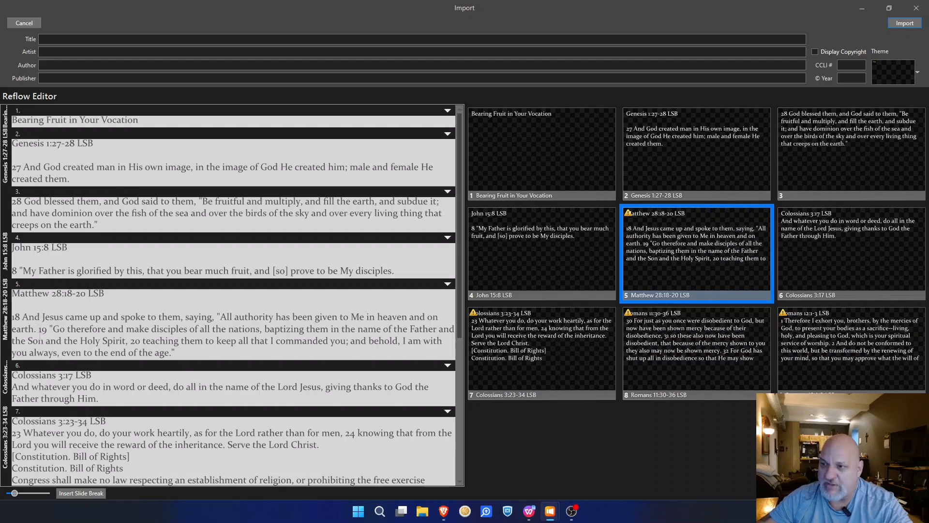
Step: Move Matthew verse 19 onward onto its own slide
click(40, 330)
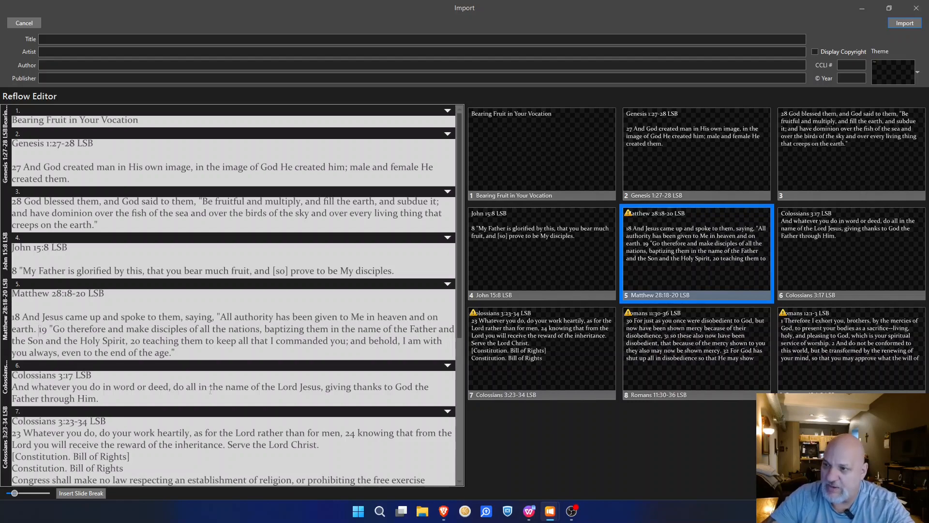
key(BackSpace)
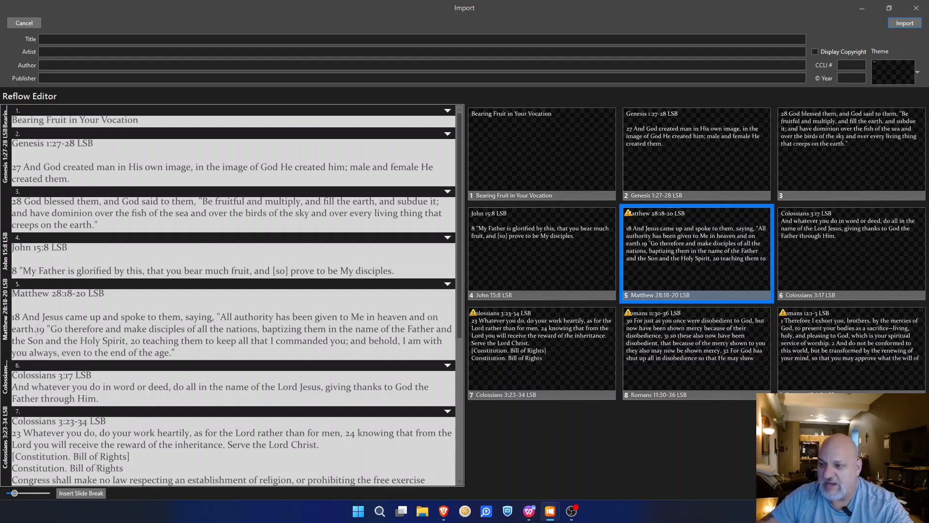
click(74, 492)
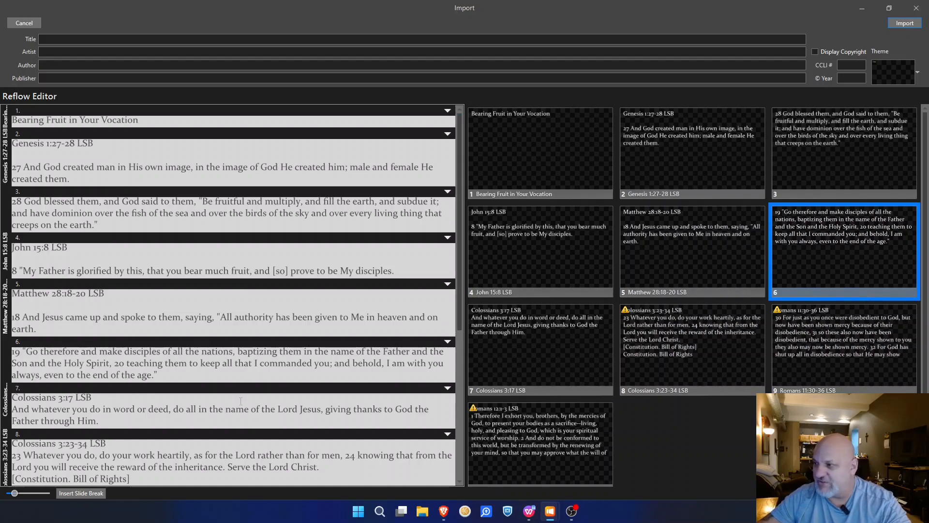
Step: Add a blank line under the Colossians 3:17 LSB heading
scroll(175, 390, down, 1)
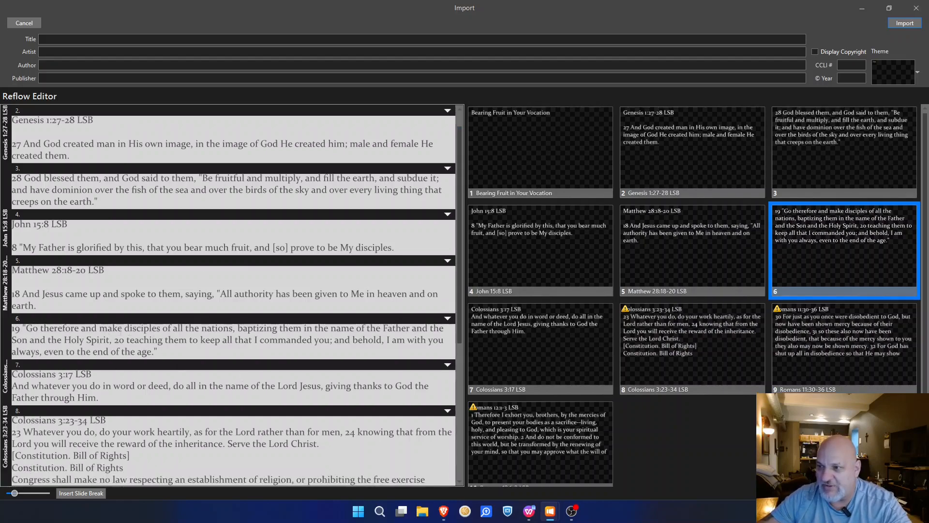
click(101, 374)
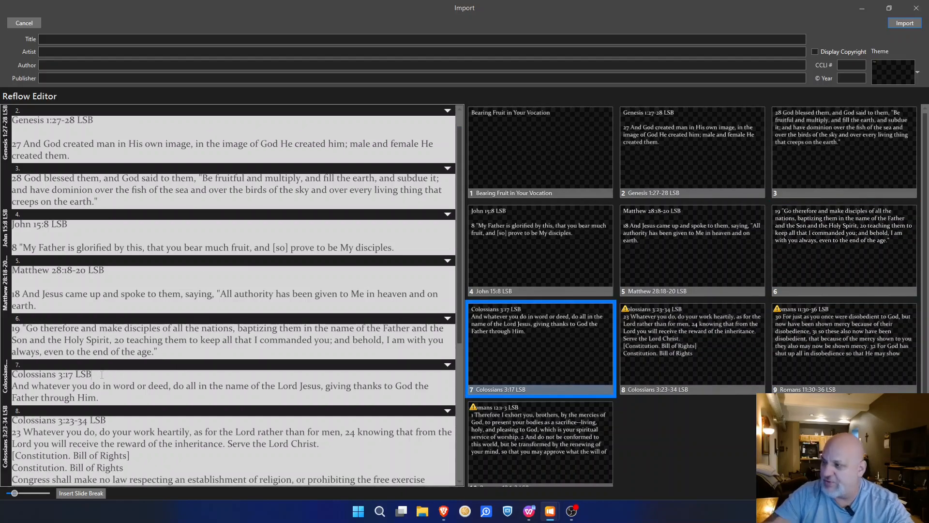
key(Return)
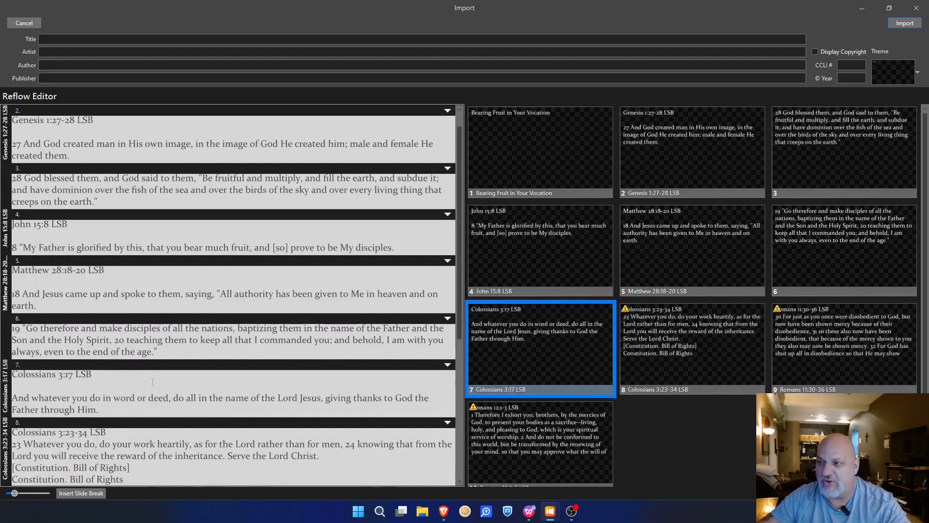
scroll(153, 382, down, 5)
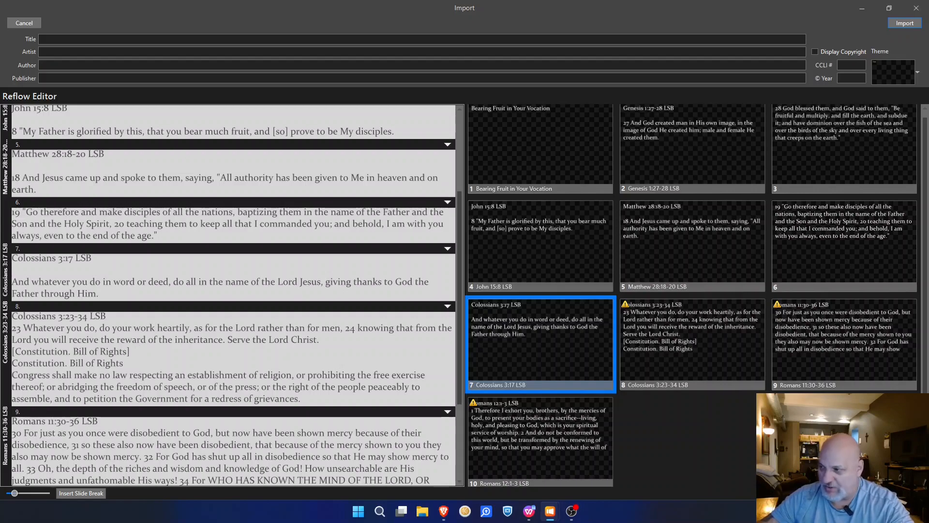
Step: Switch to the sermon document in WPS Writer and scroll through it
click(529, 511)
scroll(452, 312, down, 5)
scroll(452, 312, down, 10)
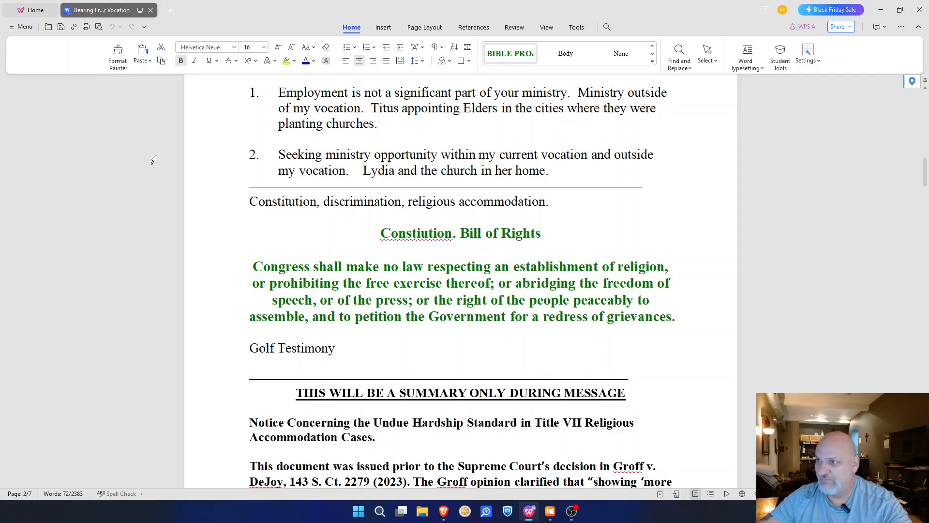
Step: Open Bearing Fruit in Your Vocation_Edited.docx from Recent, check page 2, then return to ProPresenter
click(26, 27)
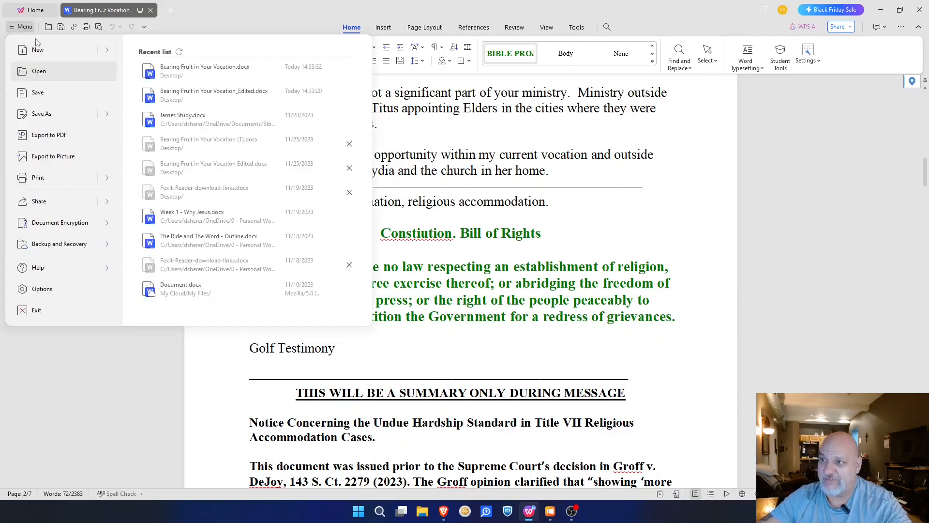
click(222, 94)
scroll(410, 197, down, 15)
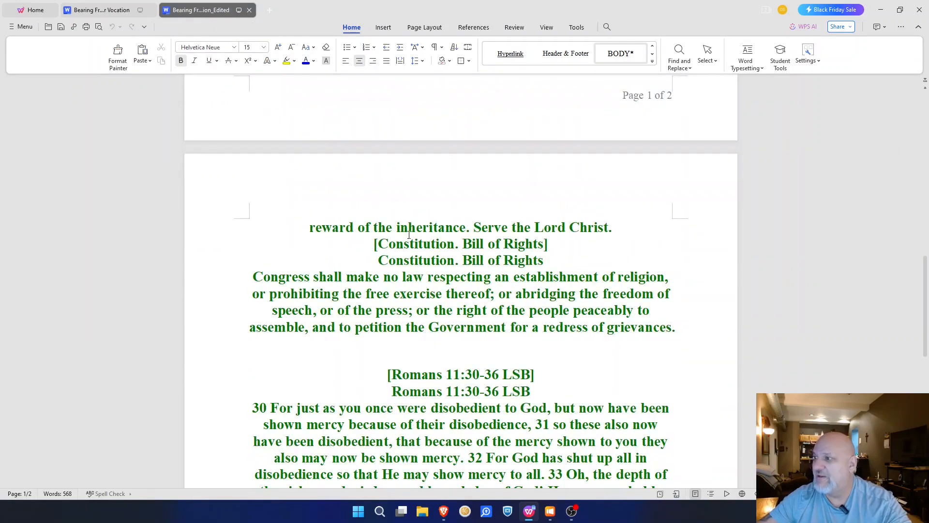
scroll(573, 225, up, 1)
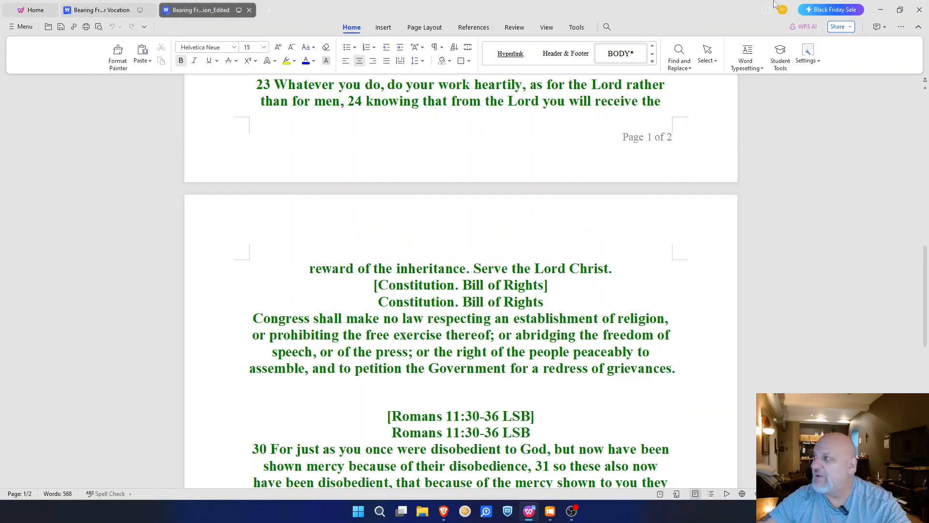
click(881, 9)
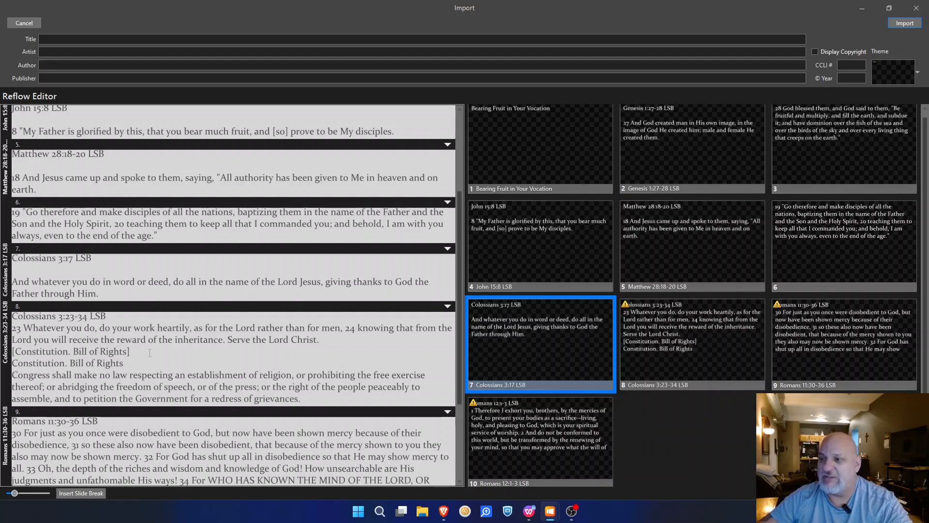
Step: Insert a slide break after 'Serve the Lord Christ.' so the Constitution text gets its own slide
click(321, 340)
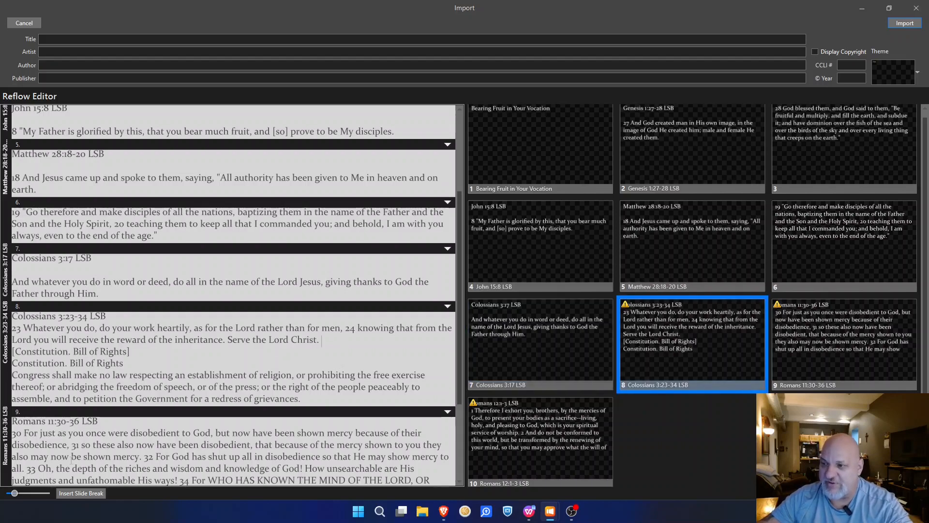
click(80, 493)
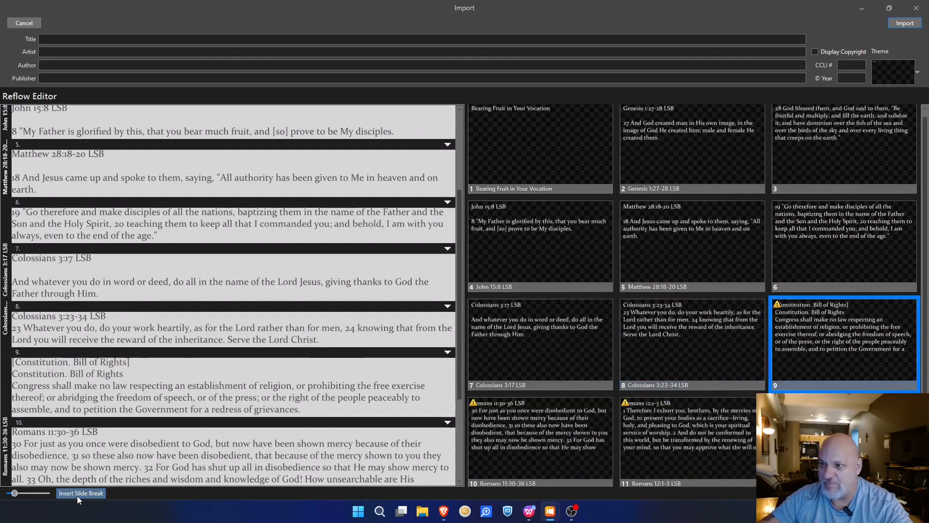
drag(130, 363, 8, 362)
click(13, 363)
Step: Delete the bracketed '[Constitution. Bill of Rights]' line and add blank lines under the Colossians 3:23-34 and Constitution headings
click(136, 310)
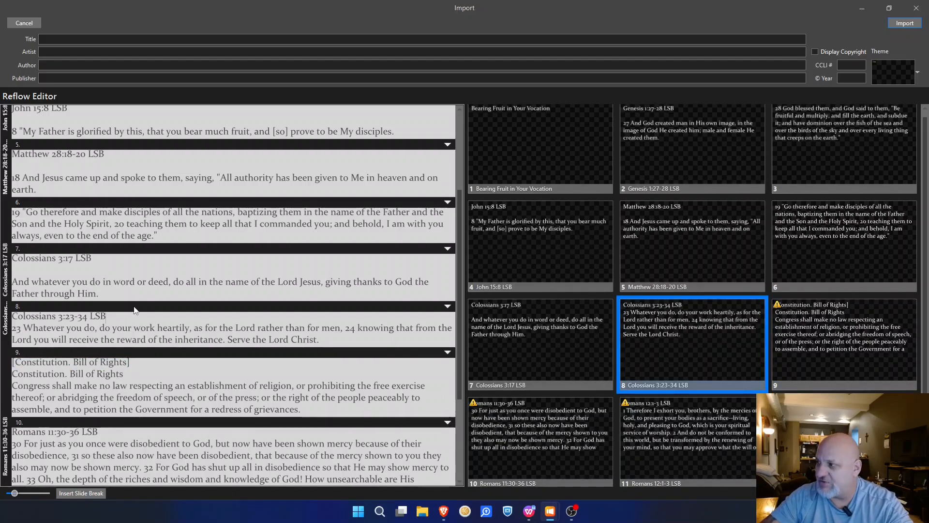
key(Return)
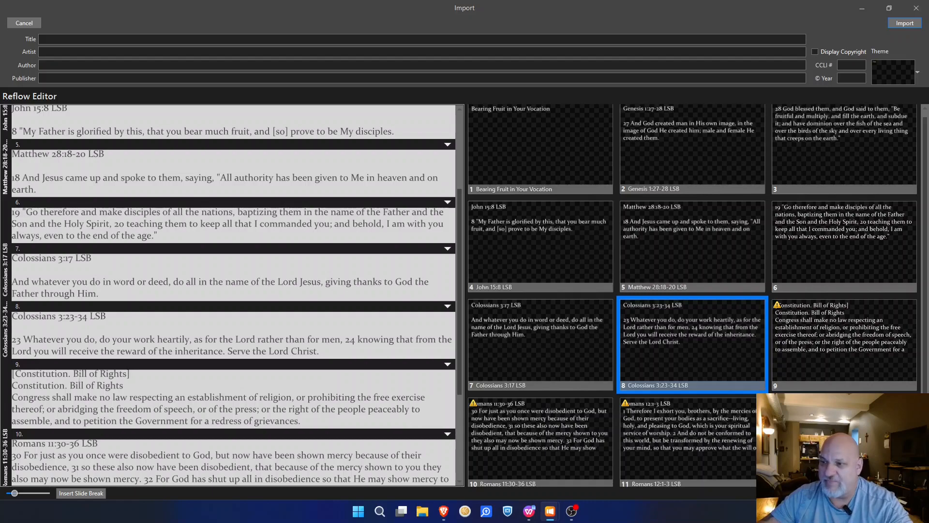
drag(144, 376, 19, 372)
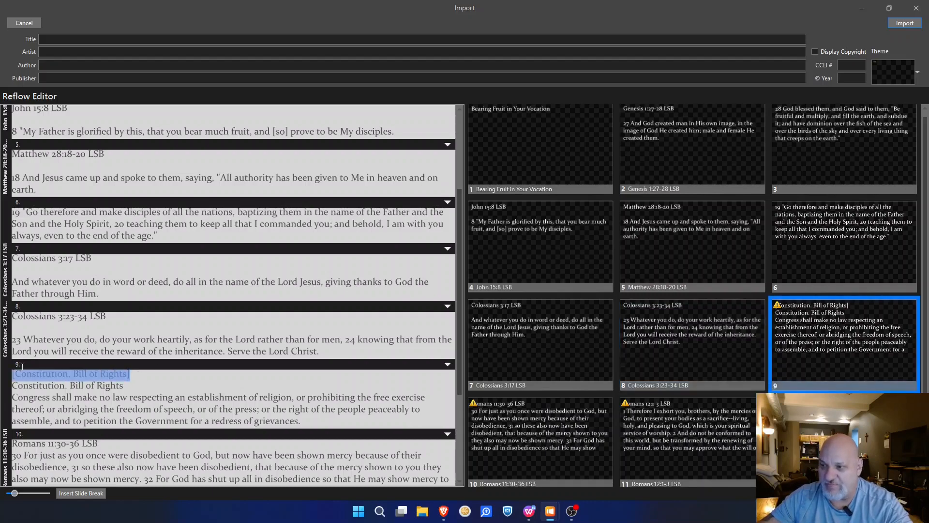
key(Delete)
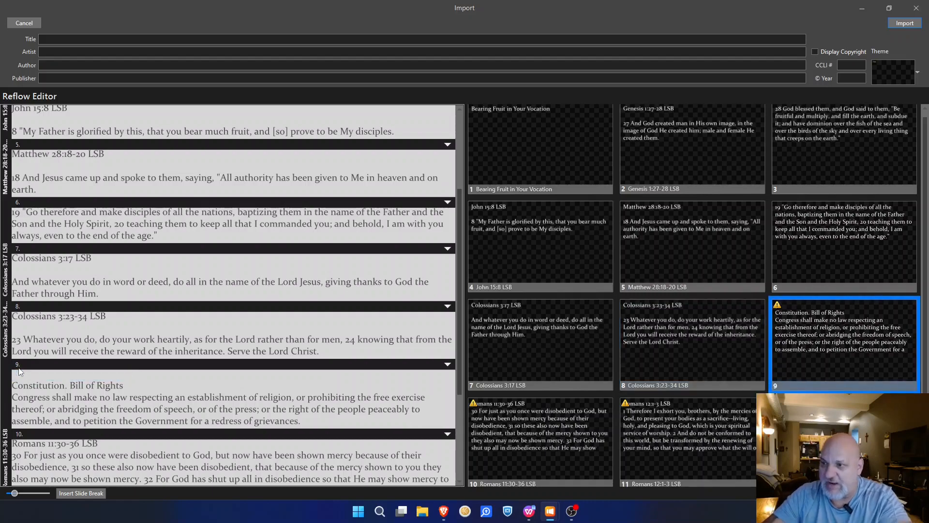
key(Delete)
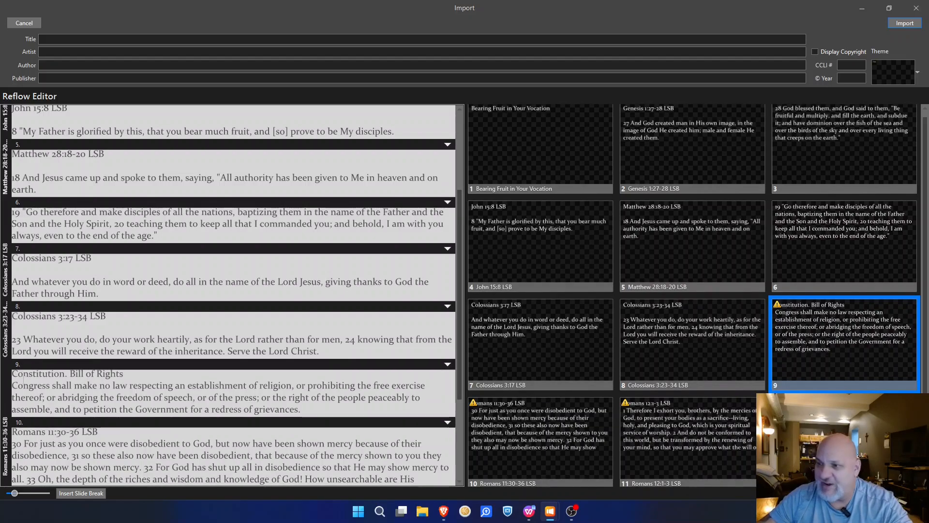
click(145, 376)
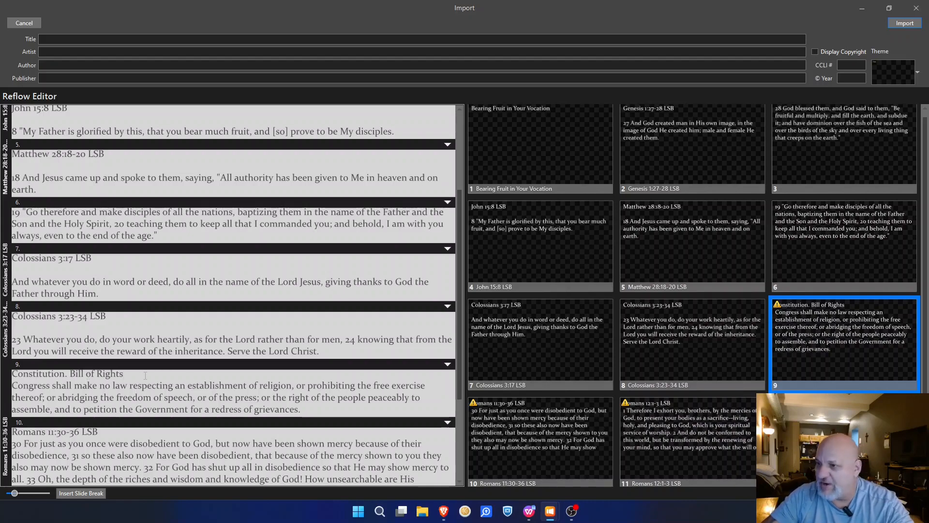
key(Return)
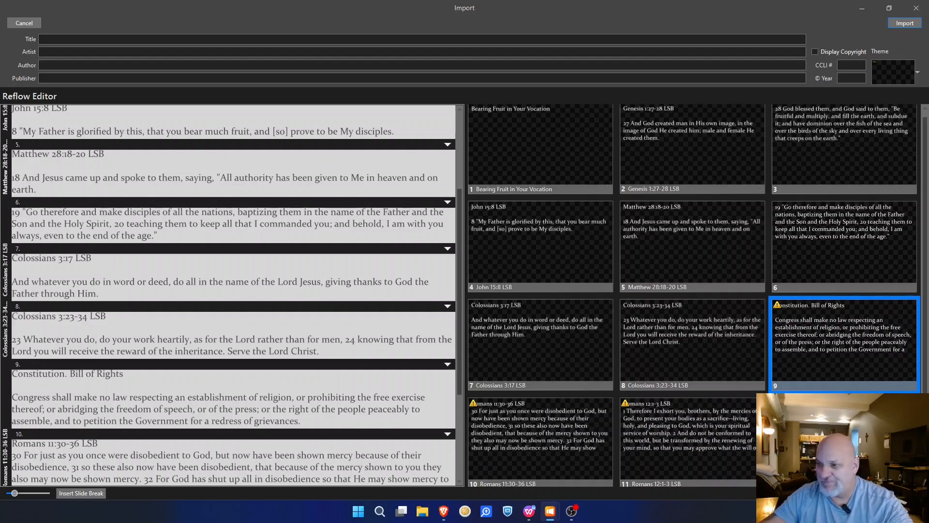
Step: Add a blank line under the Romans 11:30-36 heading; try a slide break at verse 32, then undo it
scroll(243, 368, down, 3)
click(107, 352)
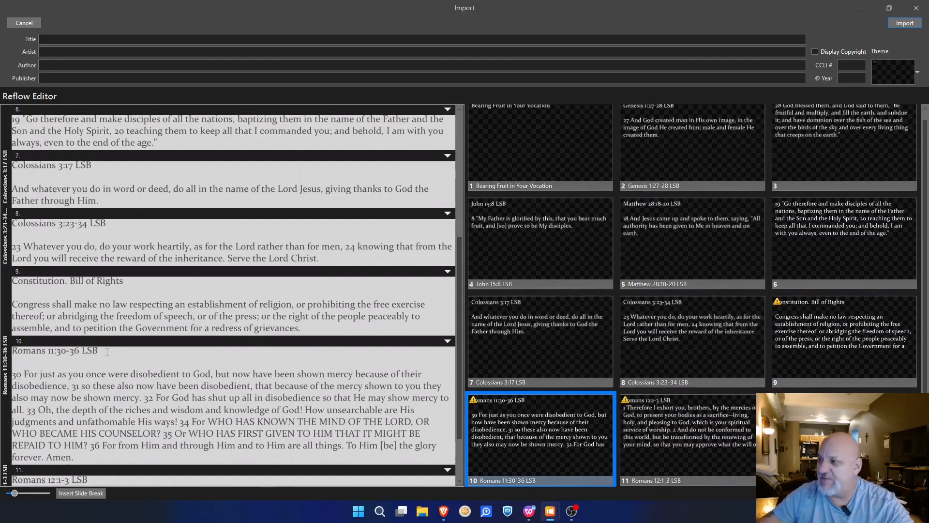
key(Return)
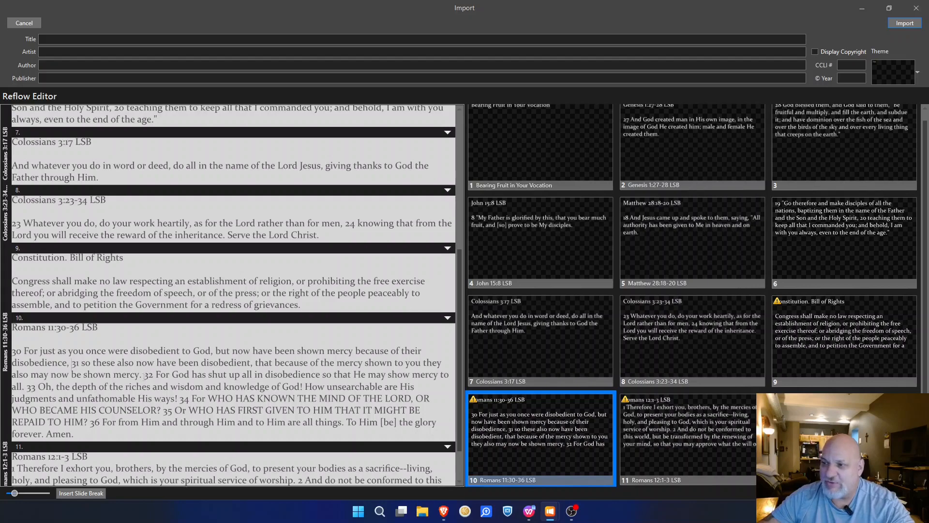
key(BackSpace)
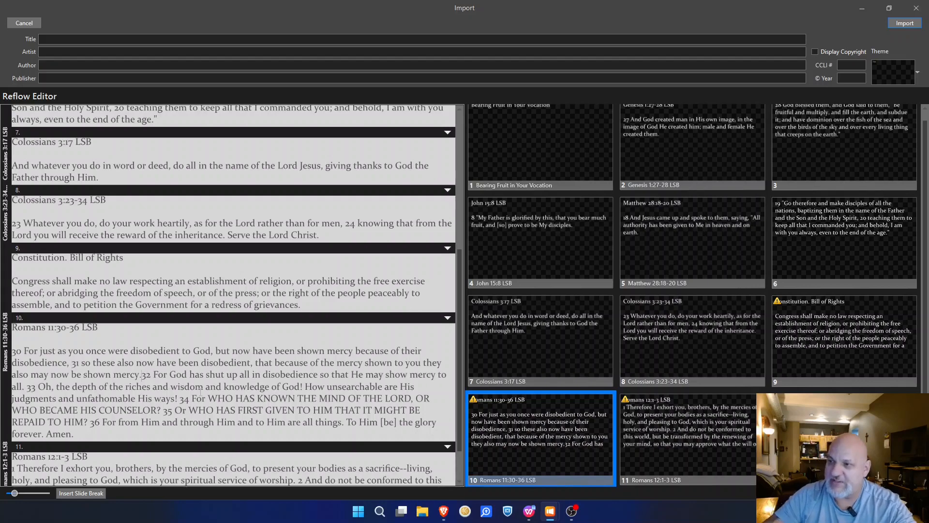
click(88, 493)
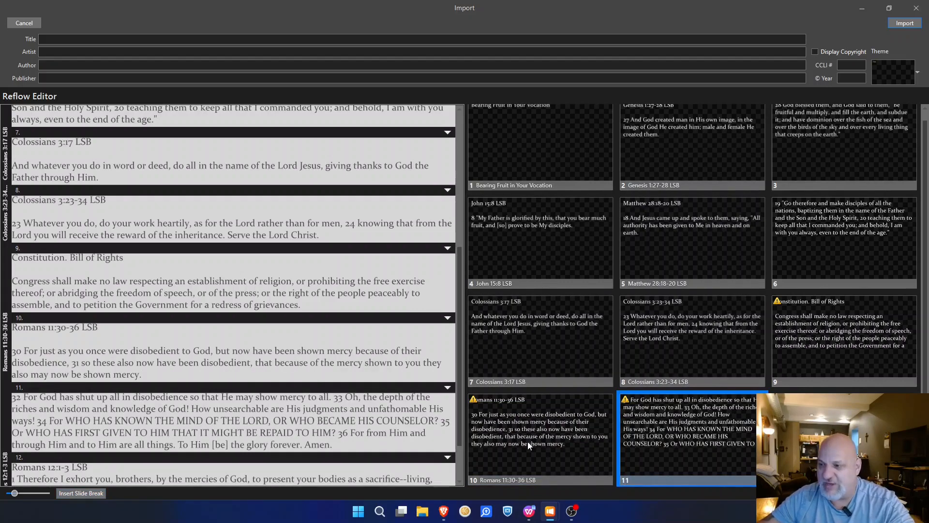
key(BackSpace)
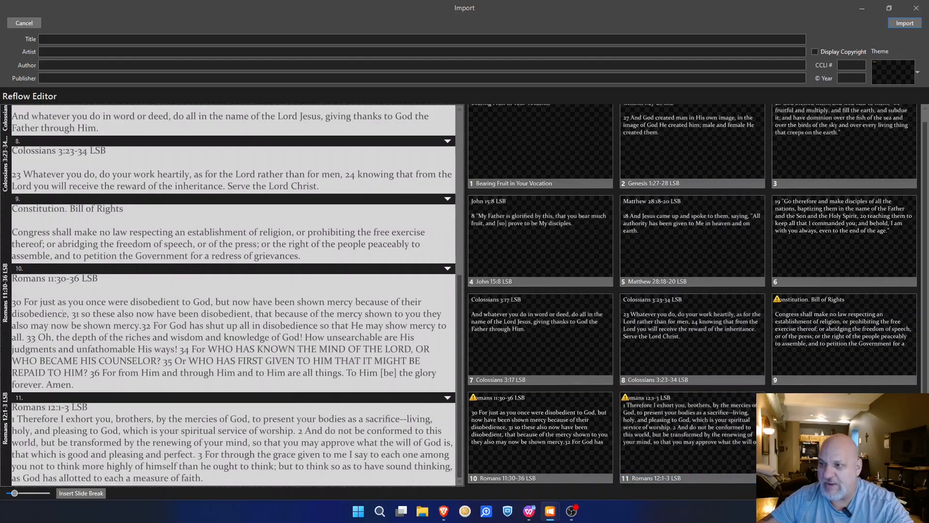
Step: Break Romans 11 at verse 31 so verses 31–36 form slide 11
click(72, 315)
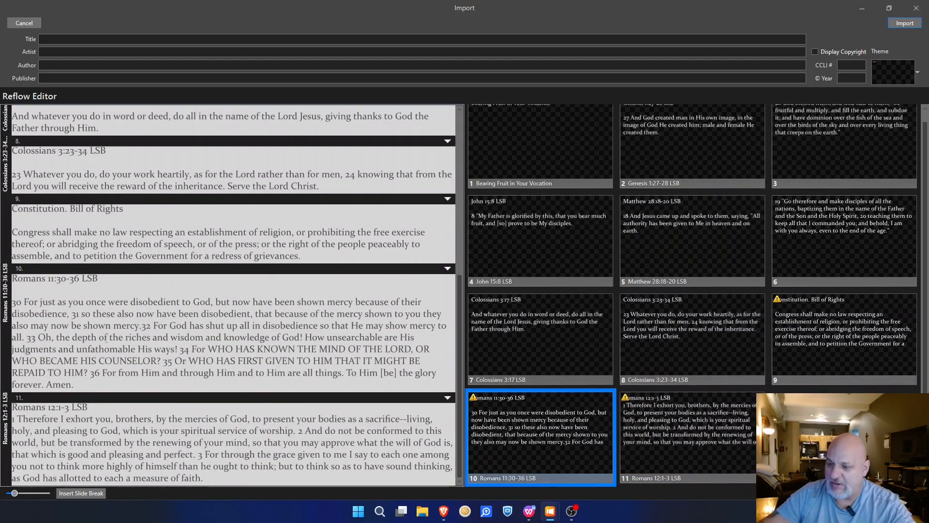
key(BackSpace)
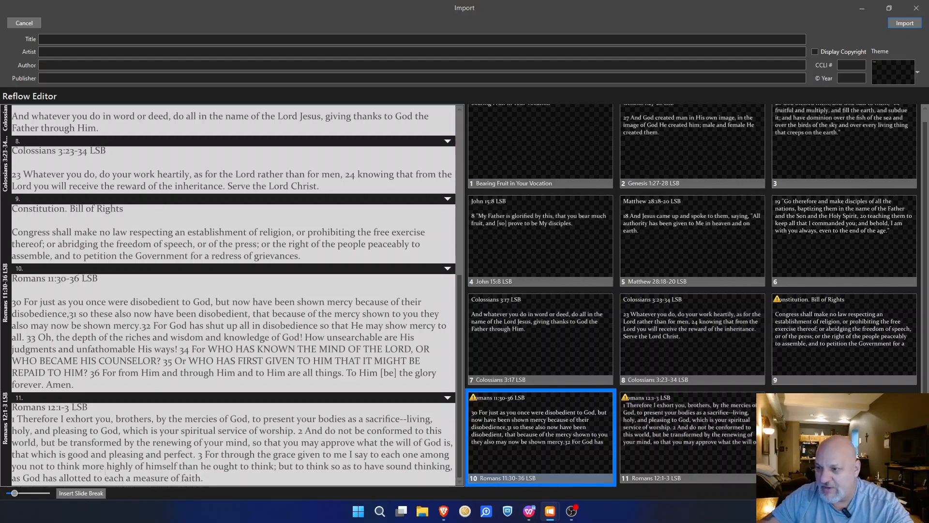
click(95, 495)
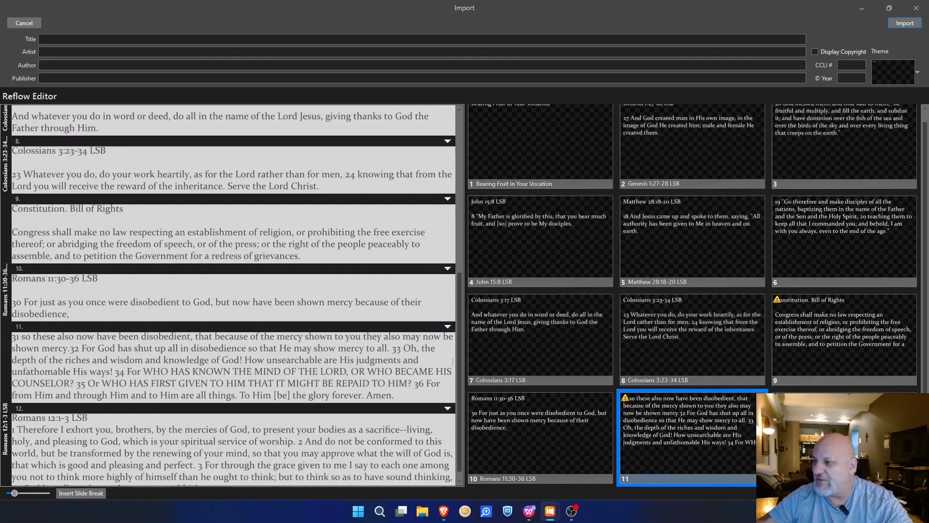
click(704, 420)
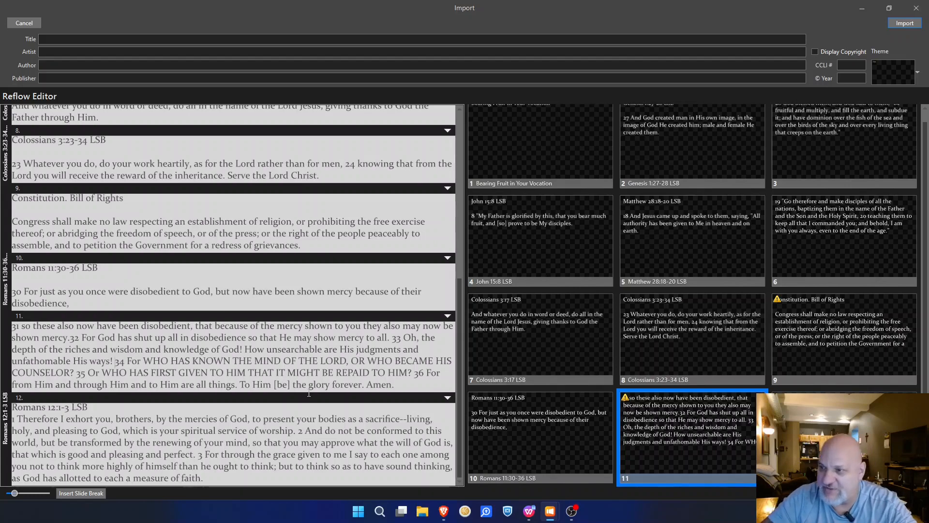
Step: Try a slide break at verse 34, then undo it
key(BackSpace)
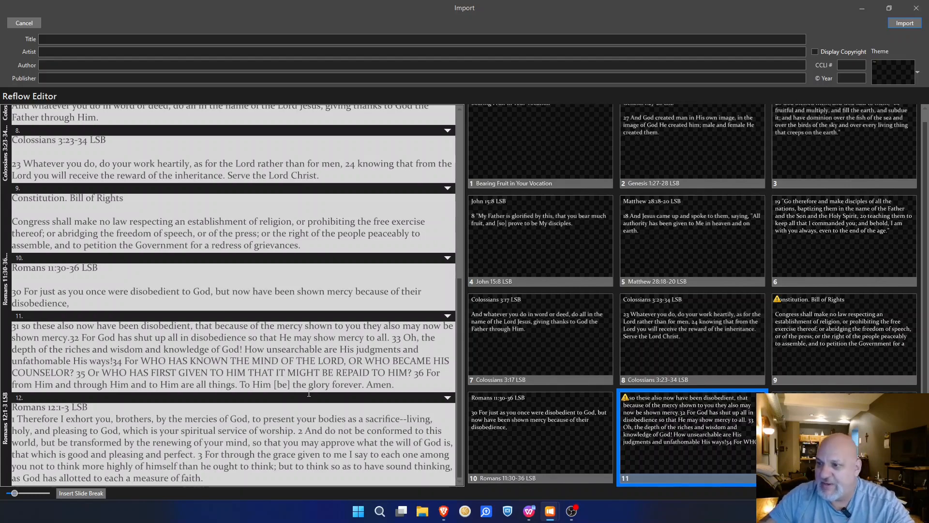
click(92, 493)
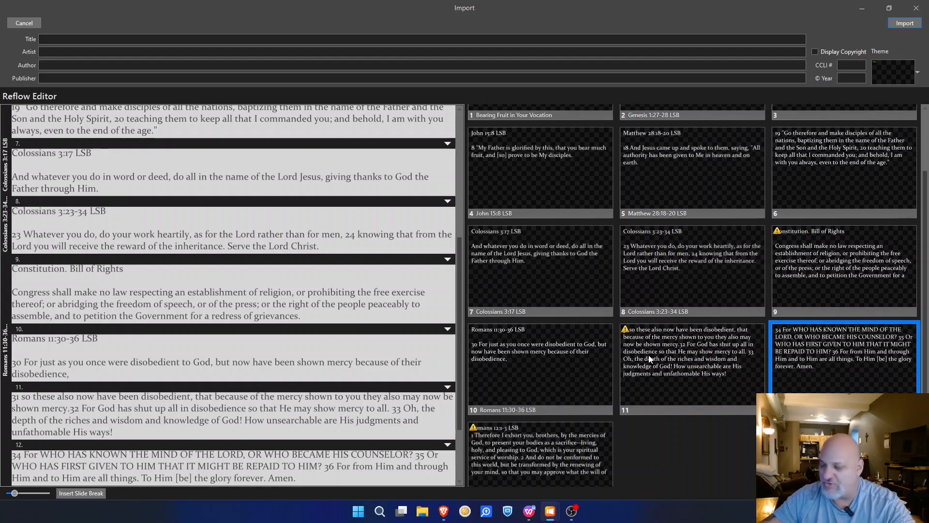
key(BackSpace)
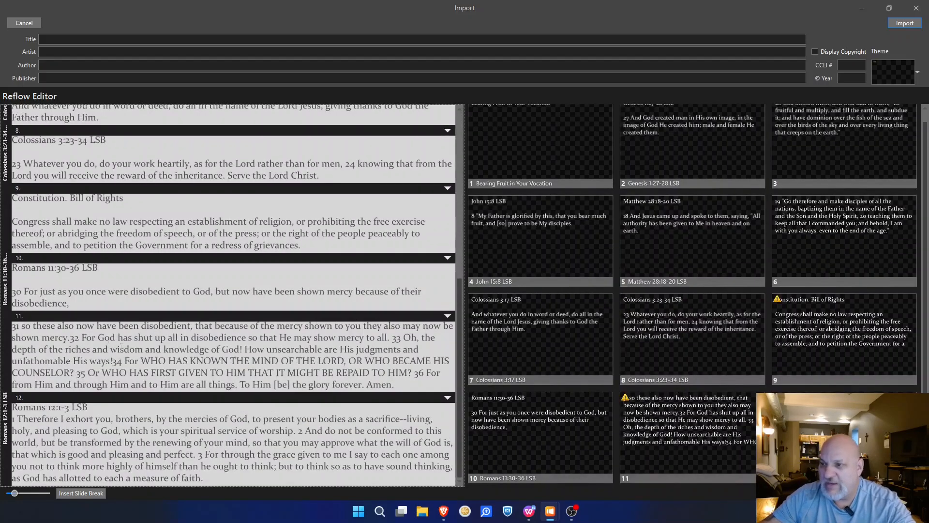
Step: Insert slide breaks before Romans 11 verses 33 and 35
click(114, 362)
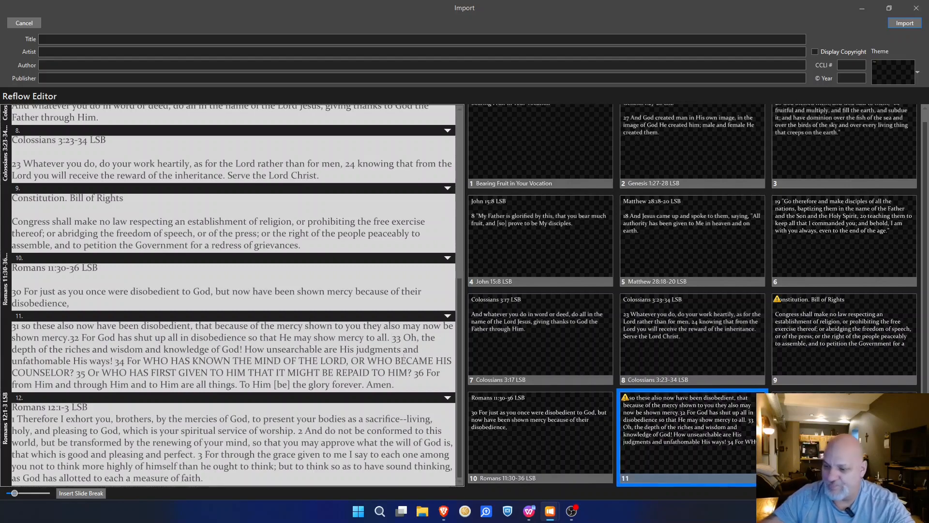
click(392, 339)
key(BackSpace)
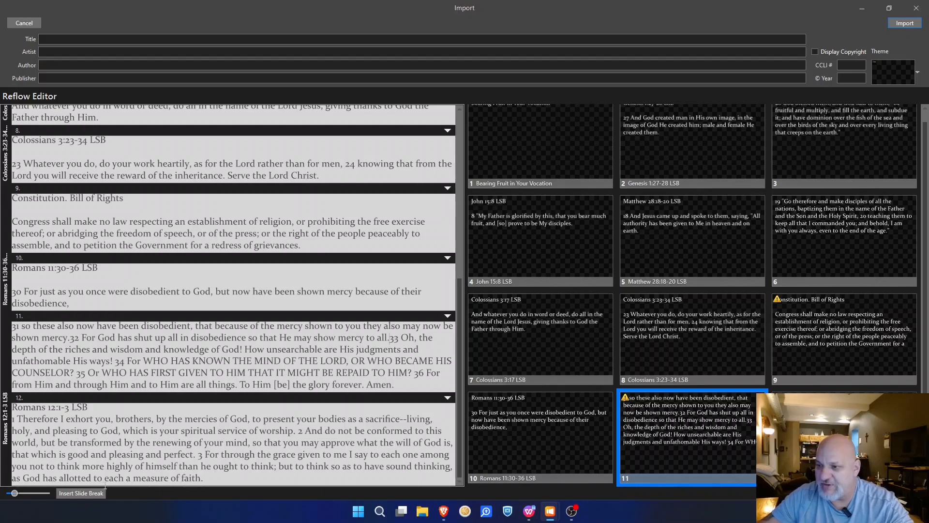
click(83, 494)
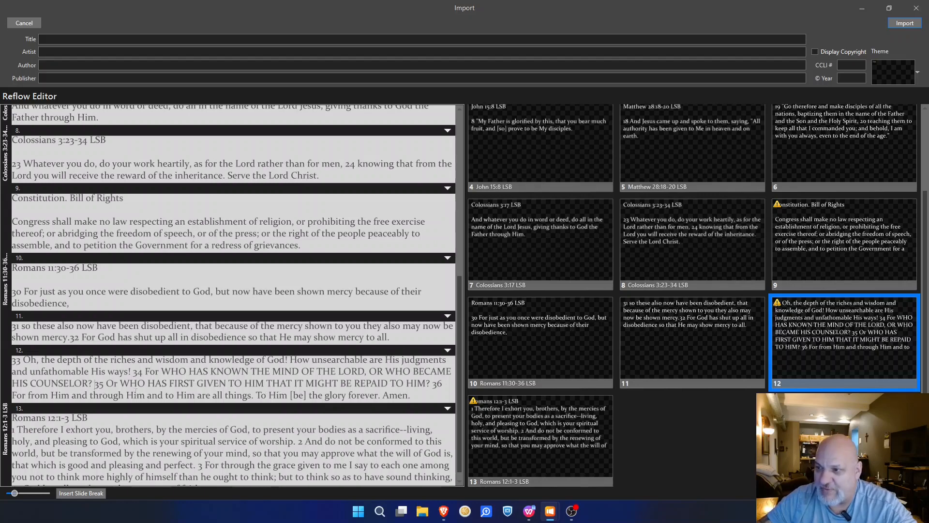
key(BackSpace)
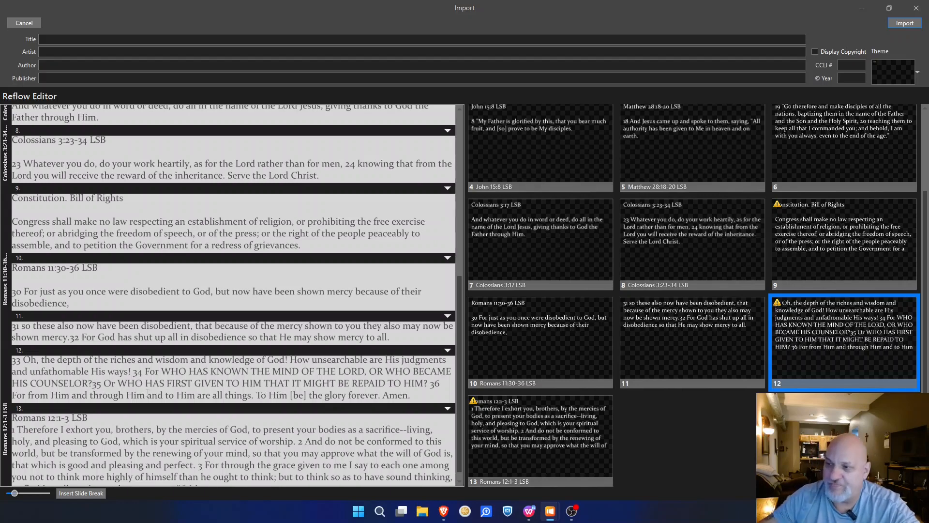
click(86, 493)
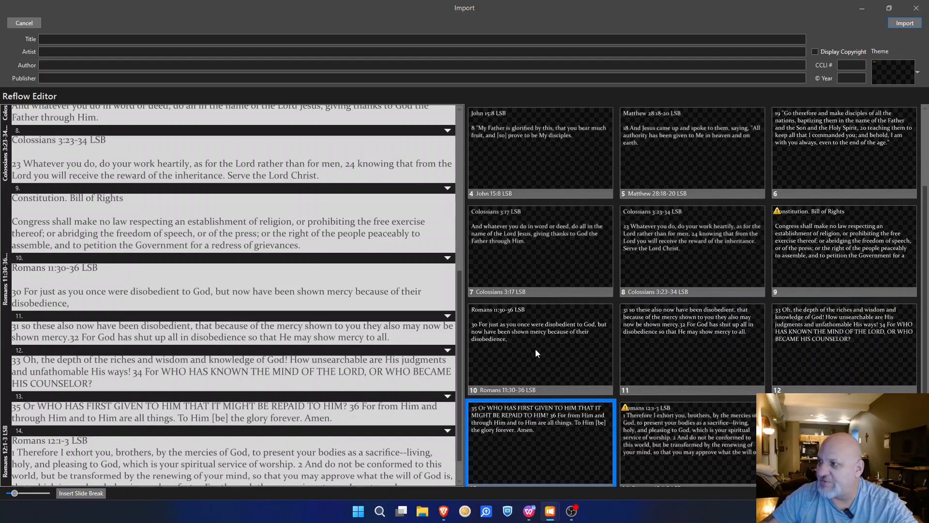
scroll(127, 424, down, 2)
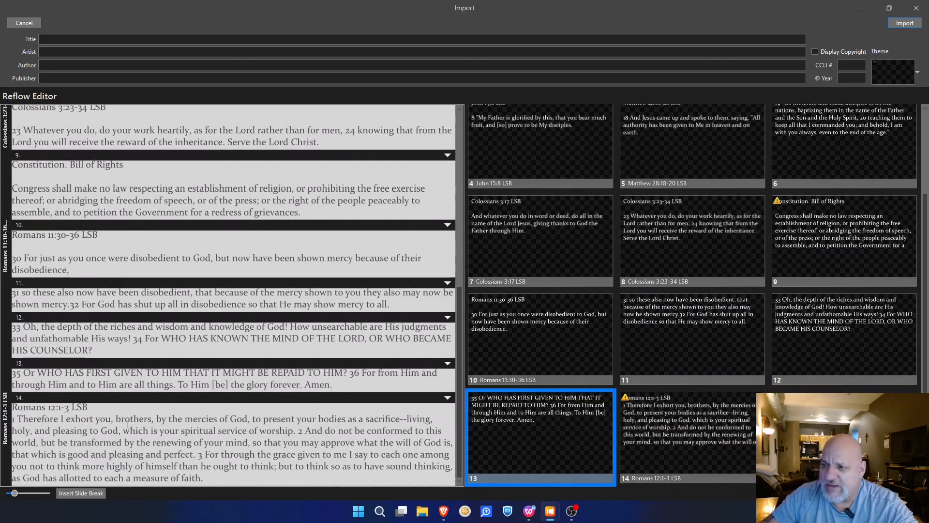
Step: Add a blank line under the Romans 12:1-3 heading and give verses 2 and 3 their own slides
click(104, 412)
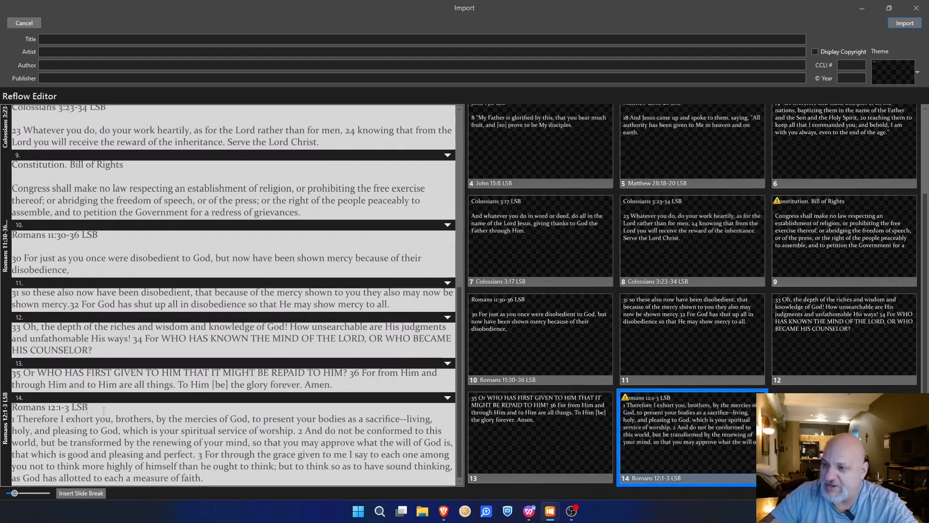
key(Return)
scroll(244, 373, down, 1)
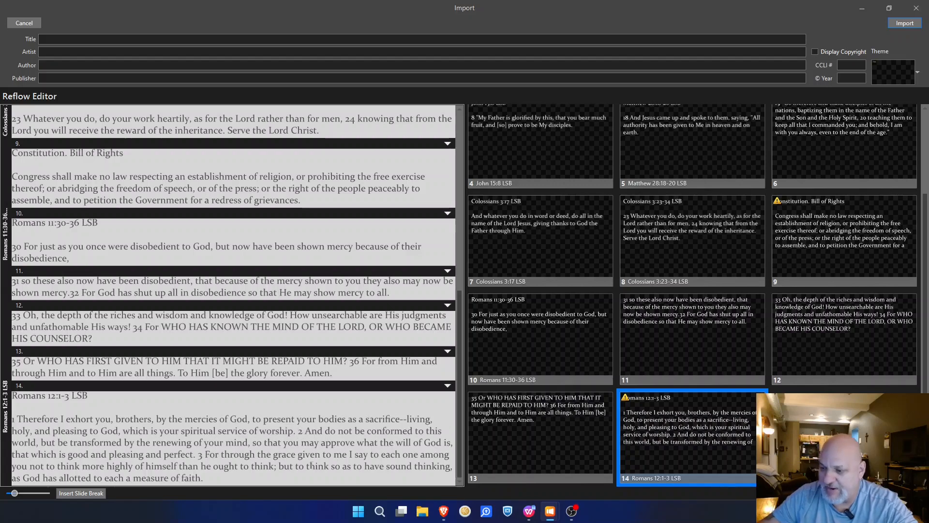
click(298, 431)
key(BackSpace)
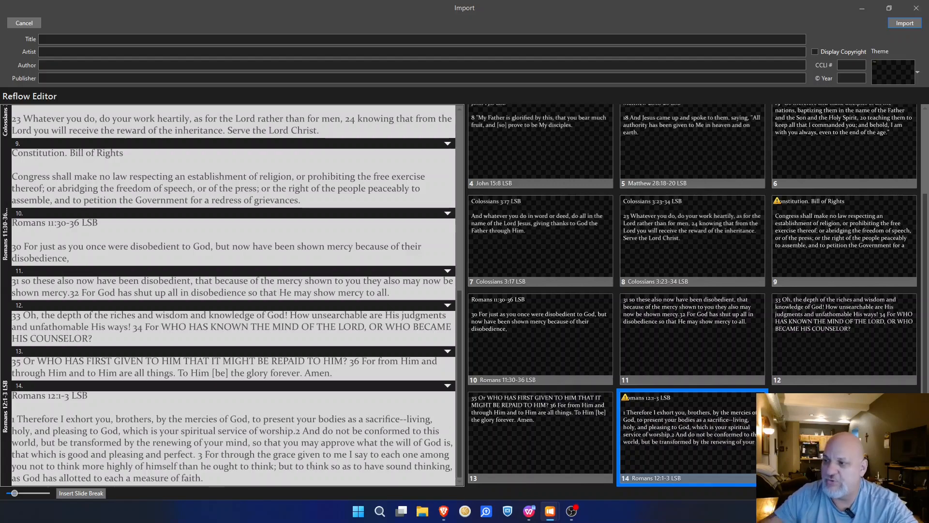
click(77, 493)
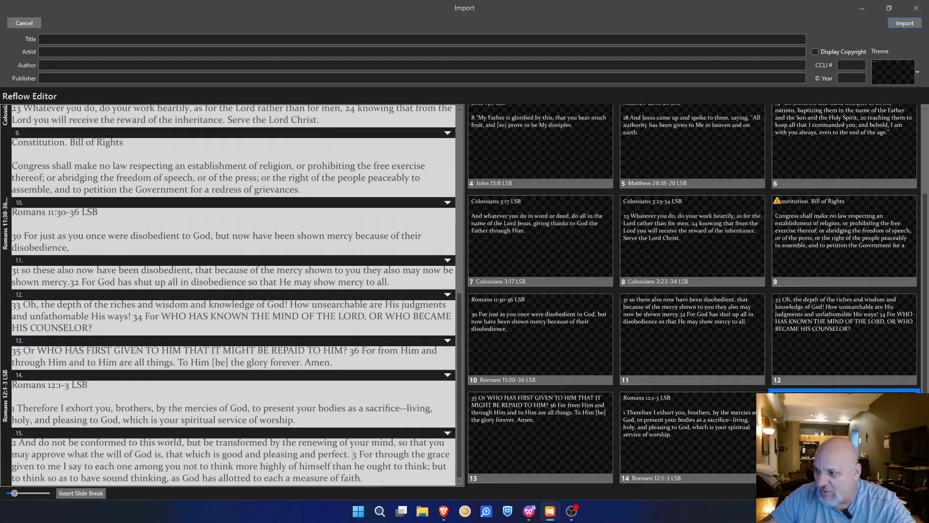
key(BackSpace)
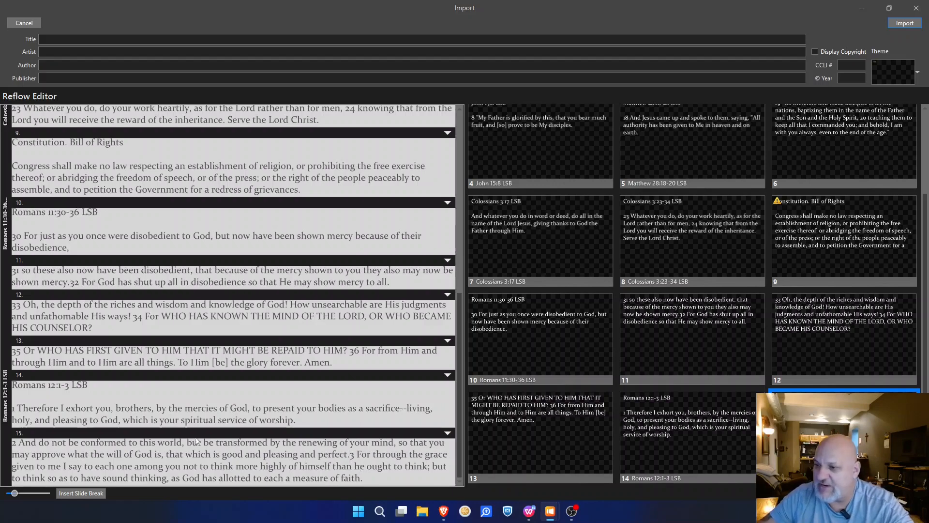
click(97, 498)
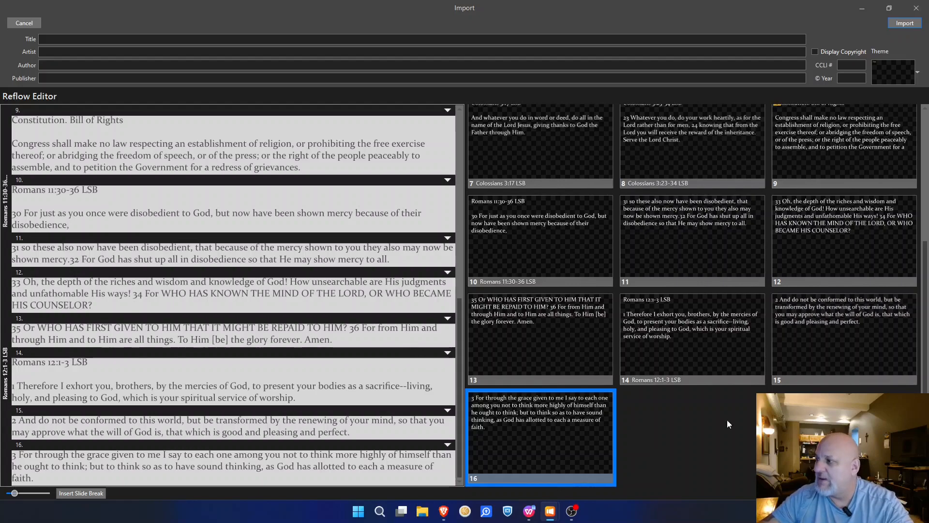
scroll(789, 324, up, 3)
scroll(800, 314, up, 3)
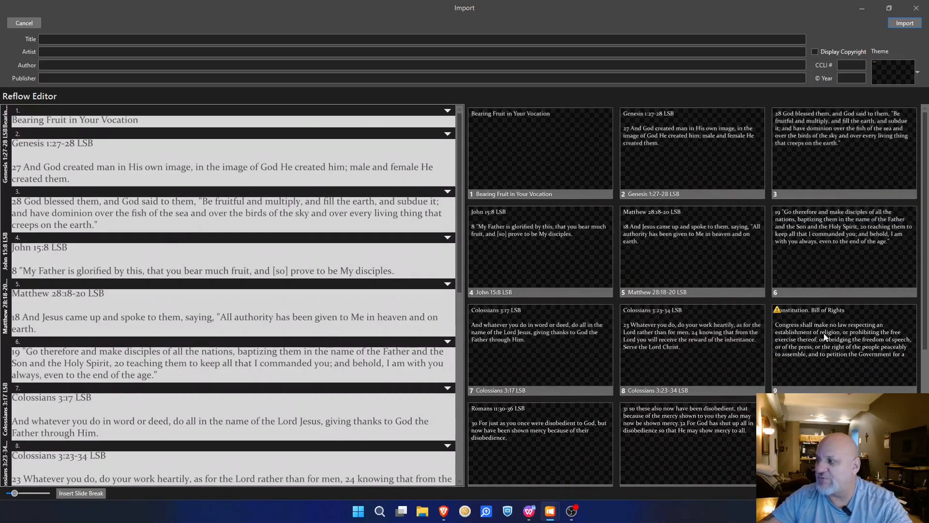
Step: Copy 'Bearing Fruit in Your Vocation' from the title slide into the Title field
scroll(838, 314, down, 2)
scroll(838, 310, up, 3)
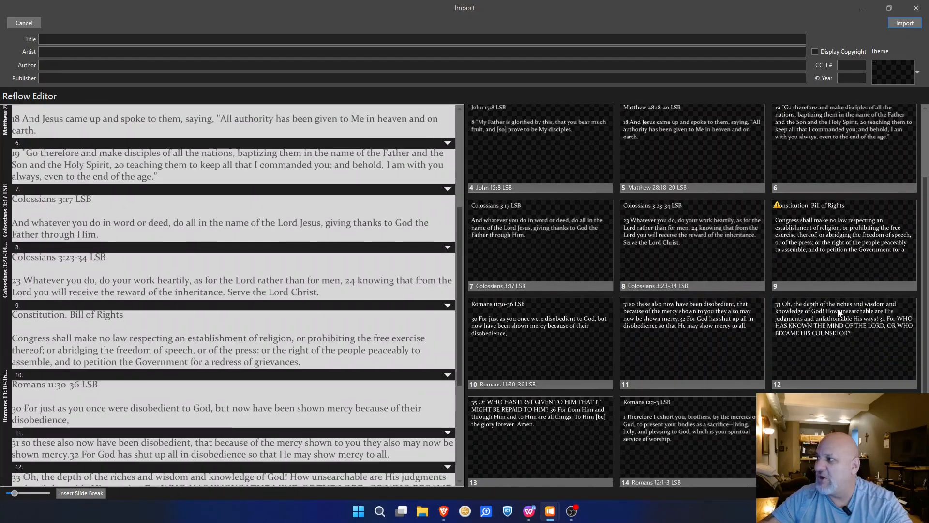
click(129, 38)
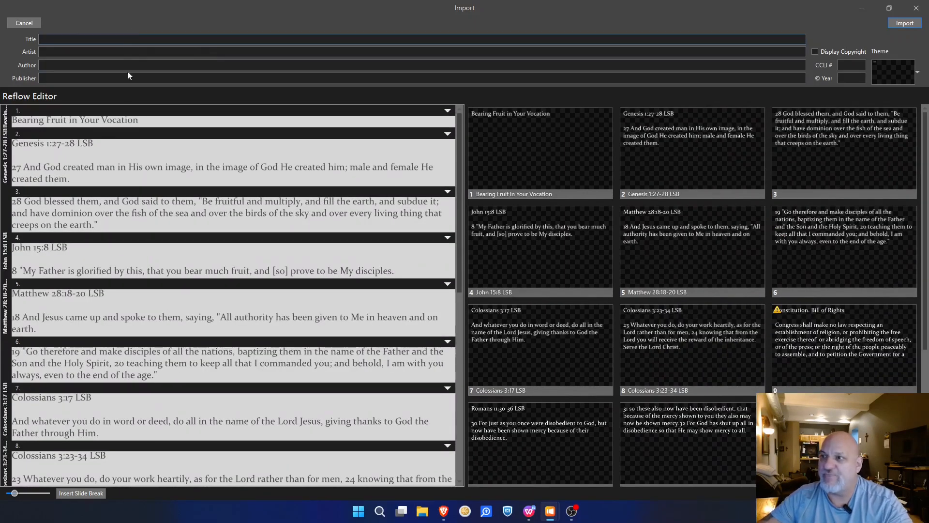
click(150, 120)
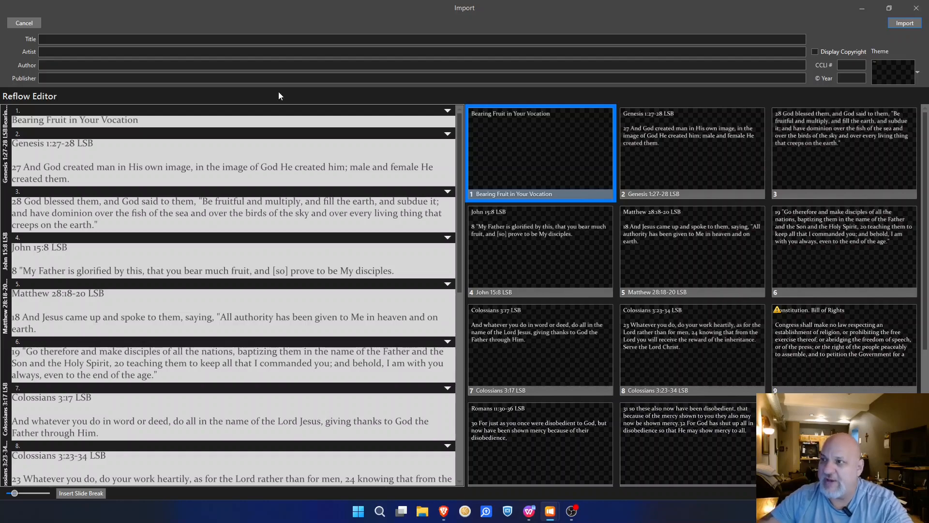
drag(139, 120, 41, 115)
drag(139, 120, 11, 118)
key(ctrl+c)
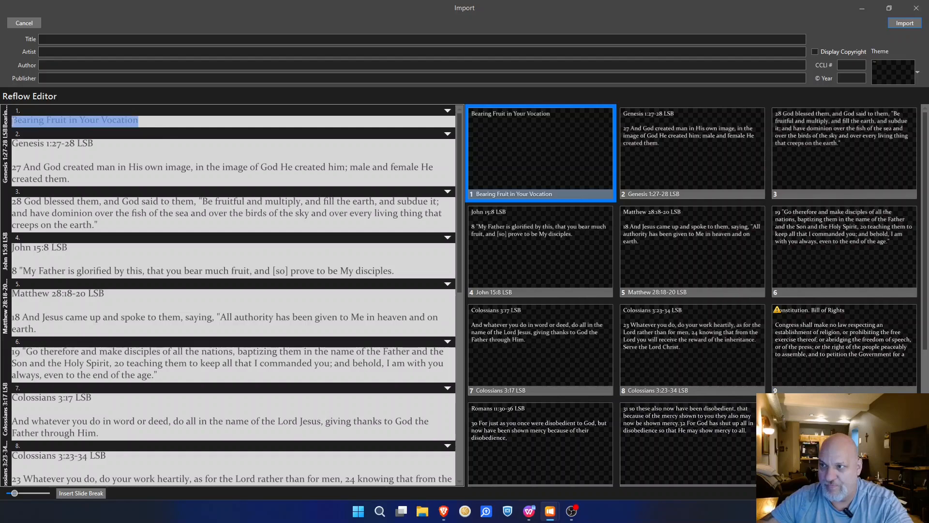
click(82, 39)
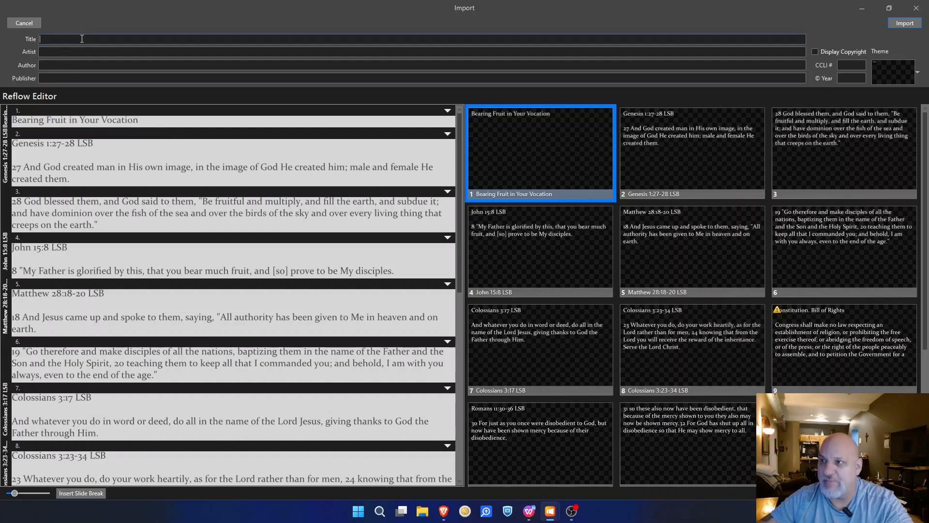
key(ctrl+v)
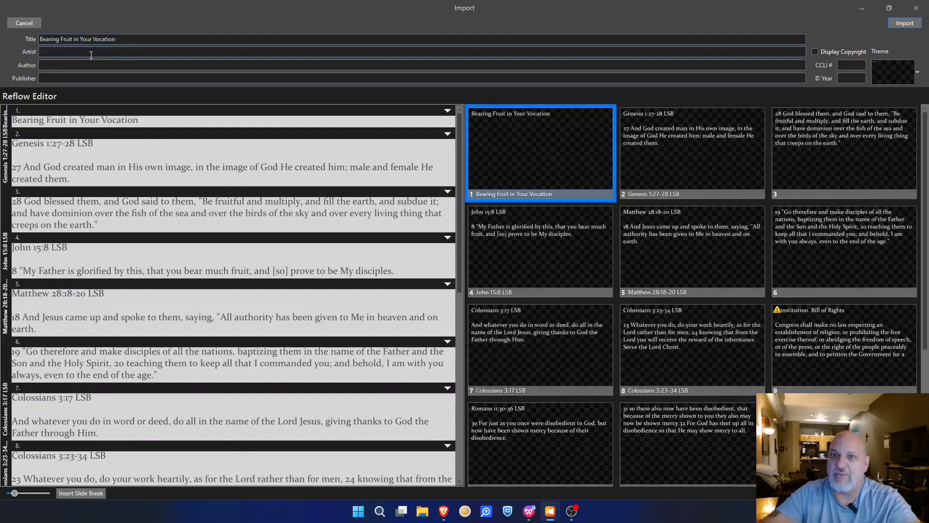
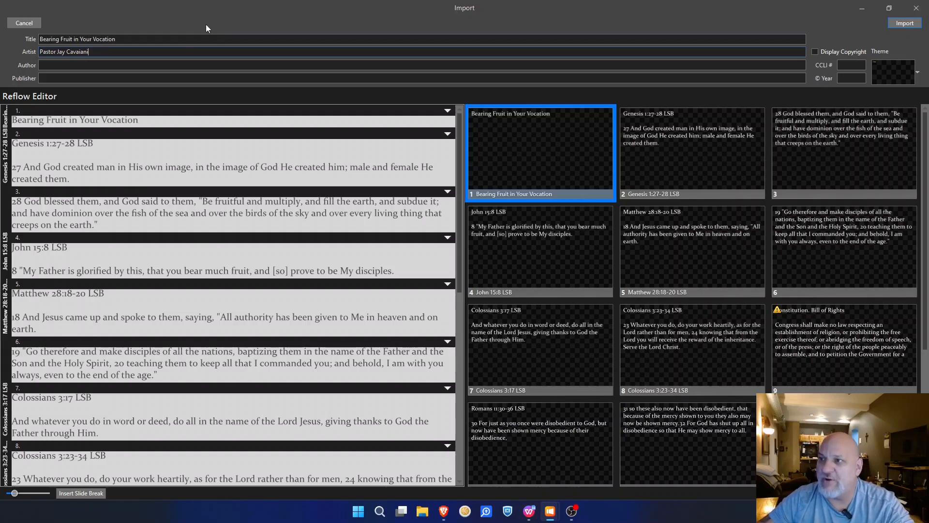
Step: Enter the pastor's name as Artist and 2023 as the © Year
click(850, 79)
text(2)
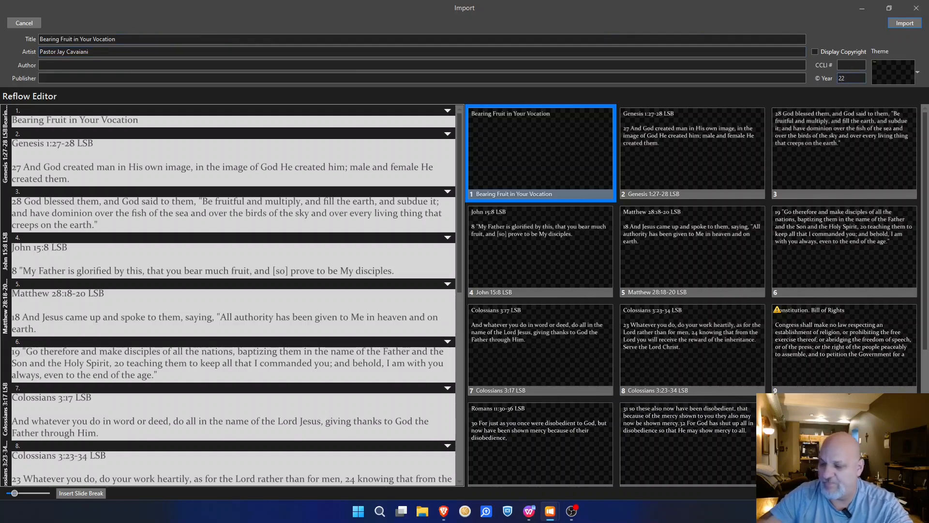
text(023)
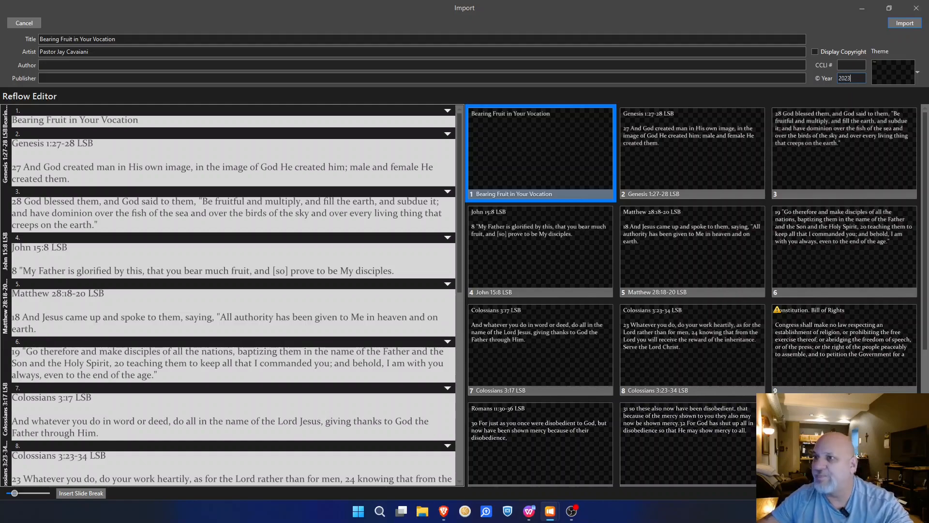
Step: Import the presentation, overwriting the existing file for all, and view it in the Sermons library
click(910, 26)
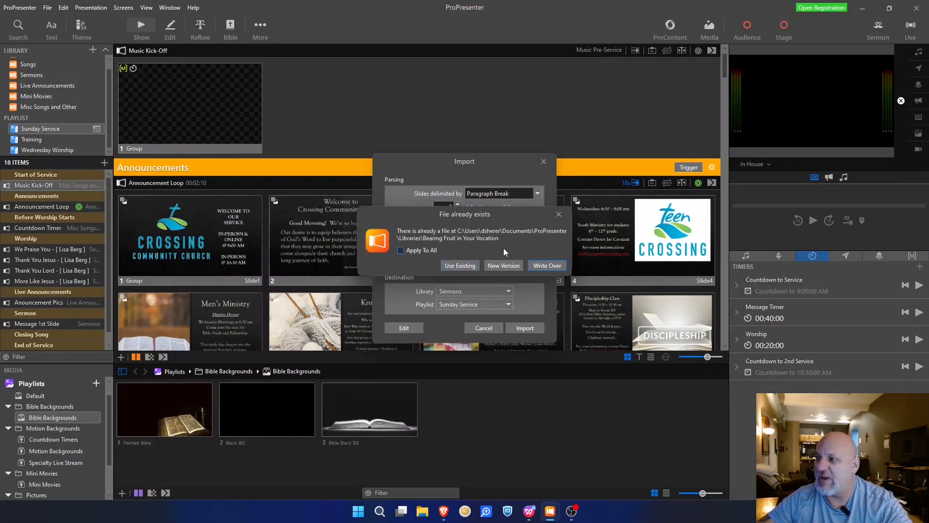
click(400, 252)
click(551, 266)
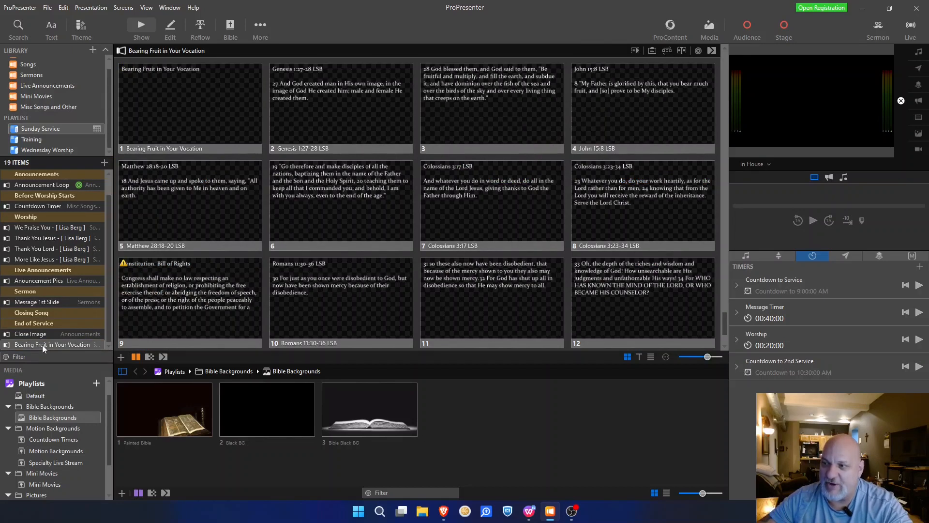
click(33, 75)
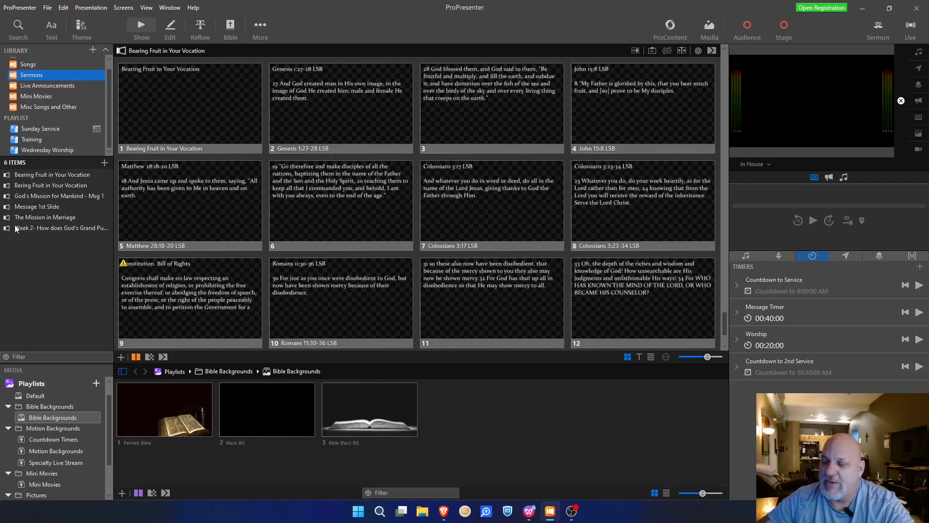
Step: In the Sunday Service playlist, move Bearing Fruit in Your Vocation under Message 1st Slide
click(50, 129)
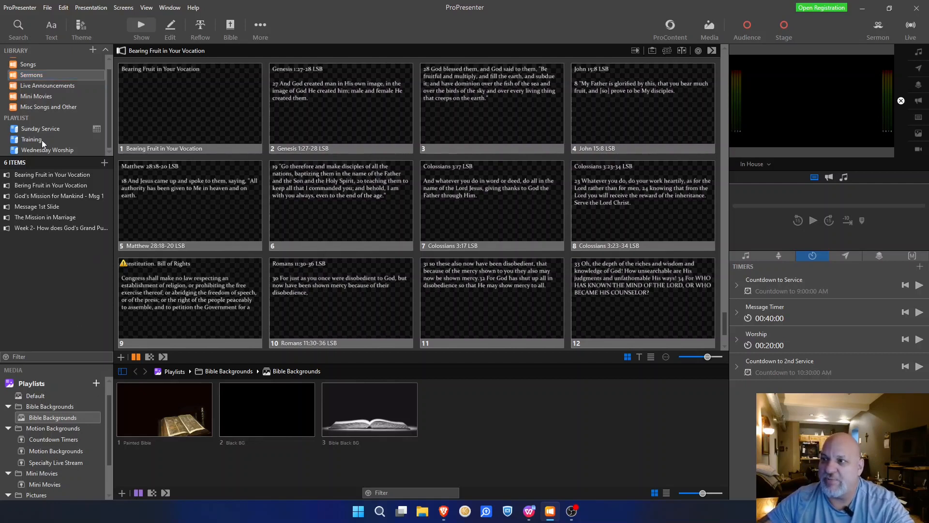
scroll(47, 326, down, 1)
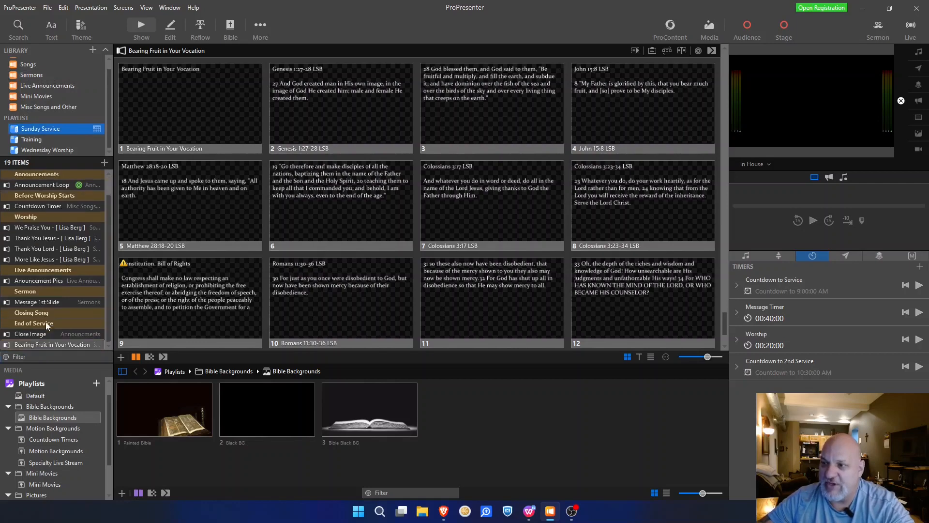
drag(42, 347, 46, 310)
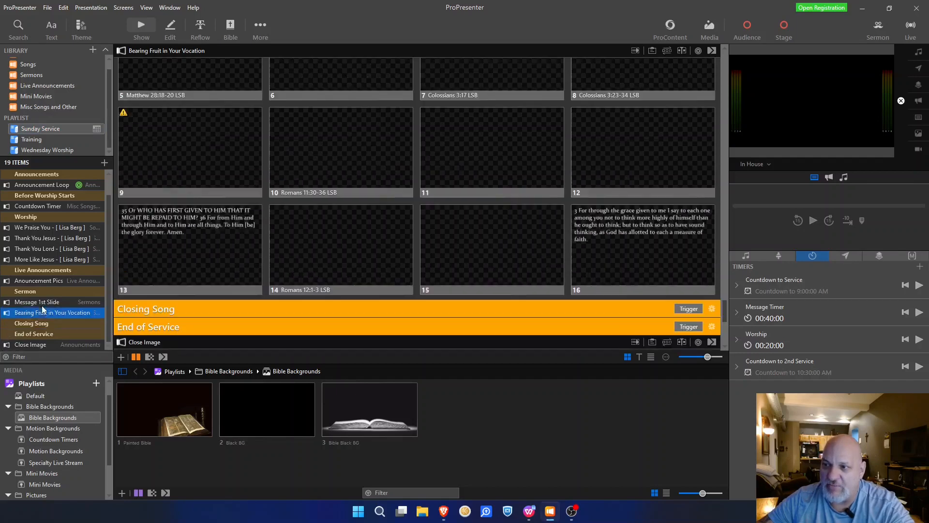
Step: Check the Sermon section order, then open the Bearing Fruit presentation in the editor
scroll(331, 232, up, 5)
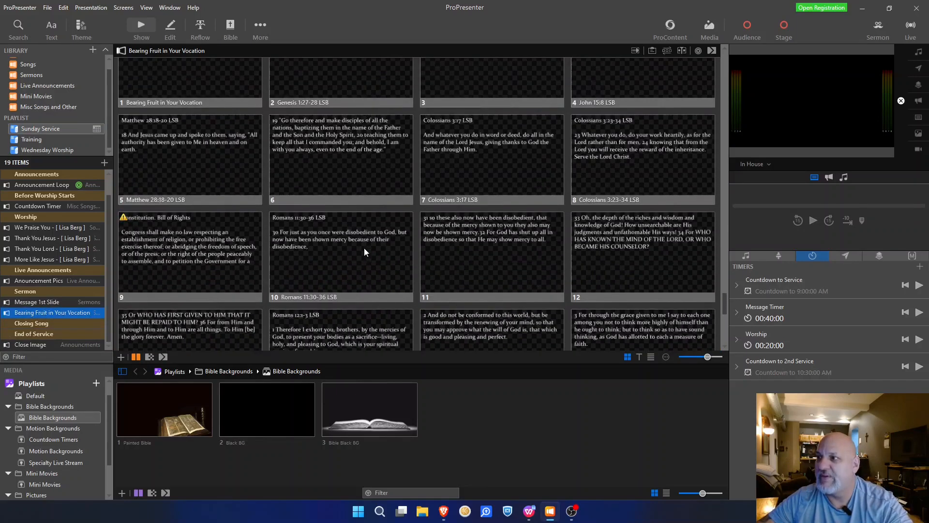
scroll(205, 144, up, 1)
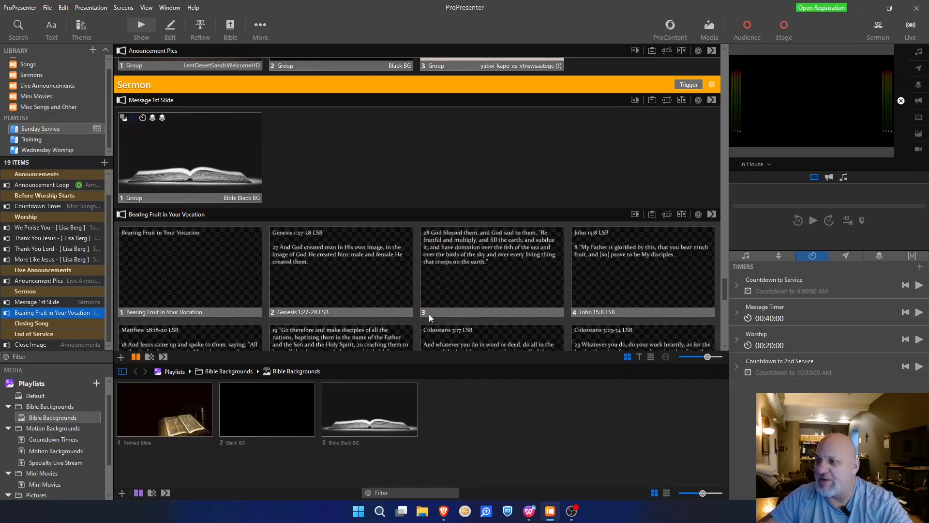
scroll(375, 250, down, 2)
scroll(513, 294, down, 3)
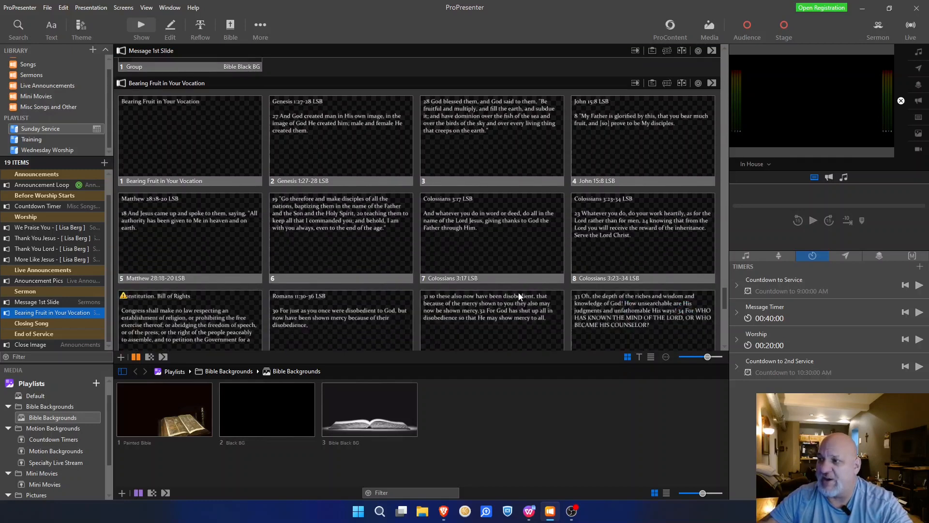
scroll(454, 281, up, 1)
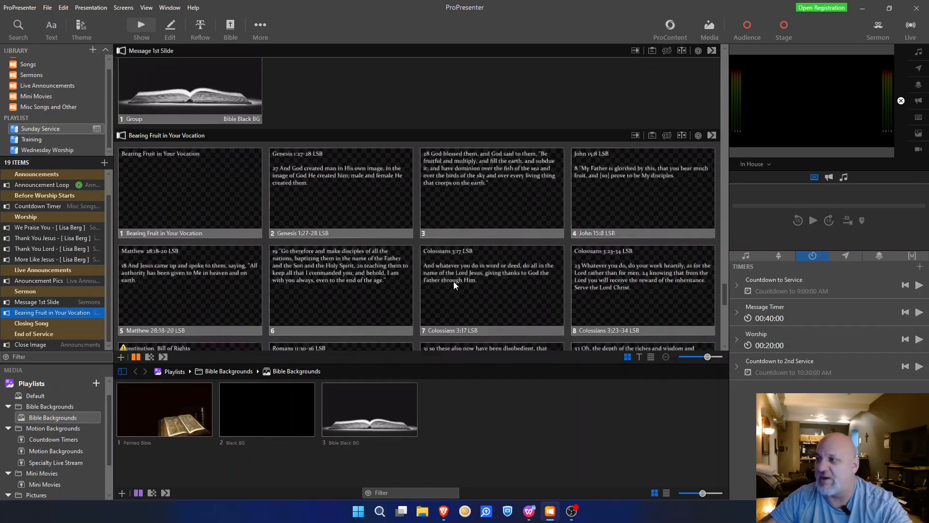
scroll(455, 281, up, 2)
scroll(346, 243, down, 1)
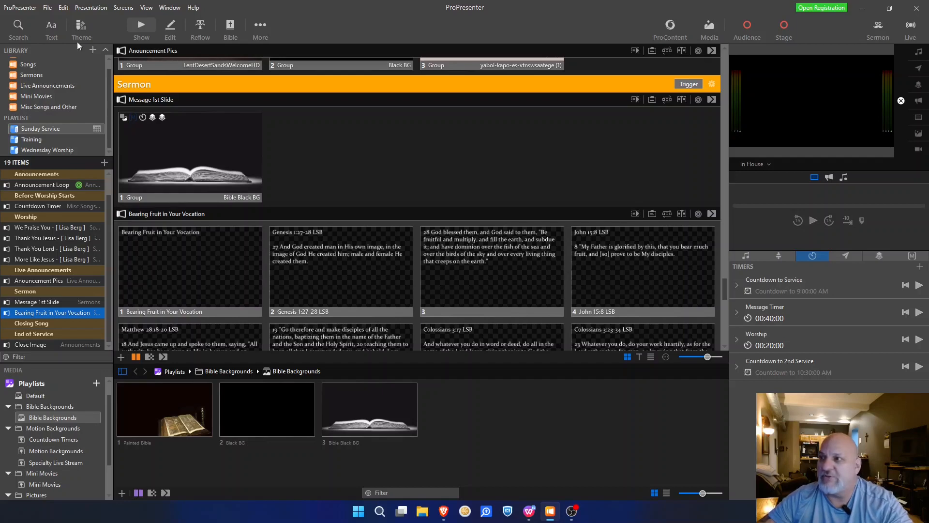
click(169, 28)
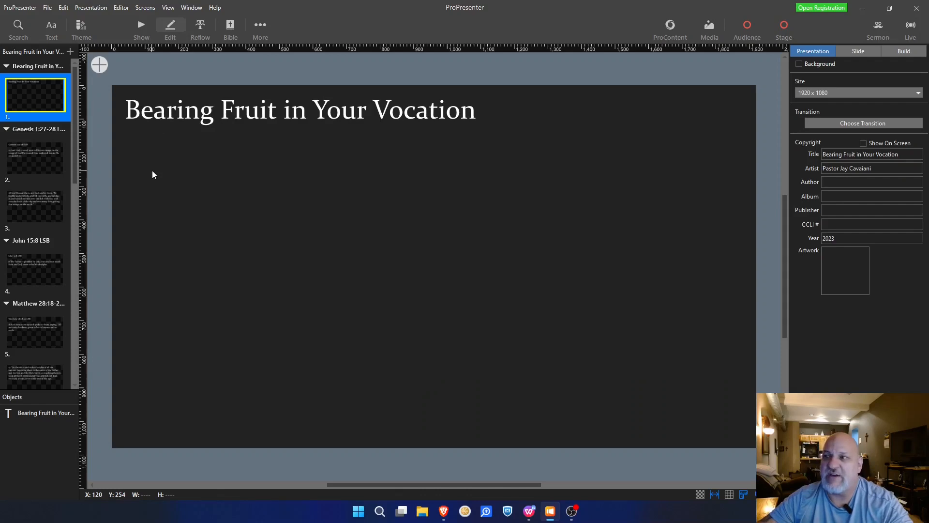
Step: Center the title slide's text box horizontally and vertically
click(145, 121)
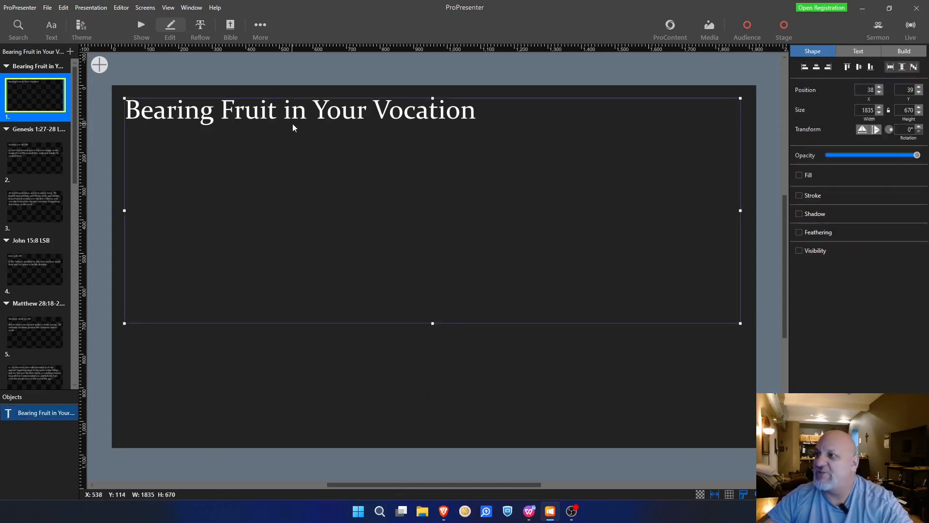
click(859, 51)
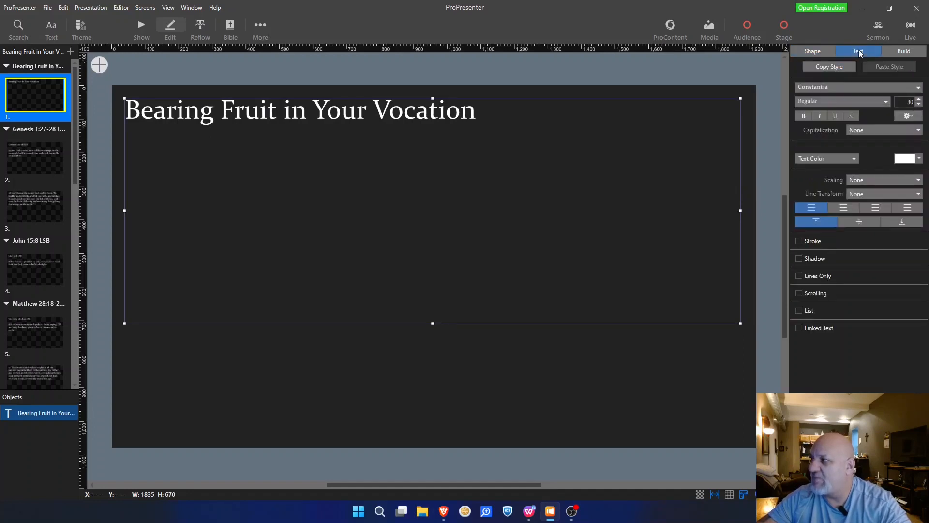
click(842, 209)
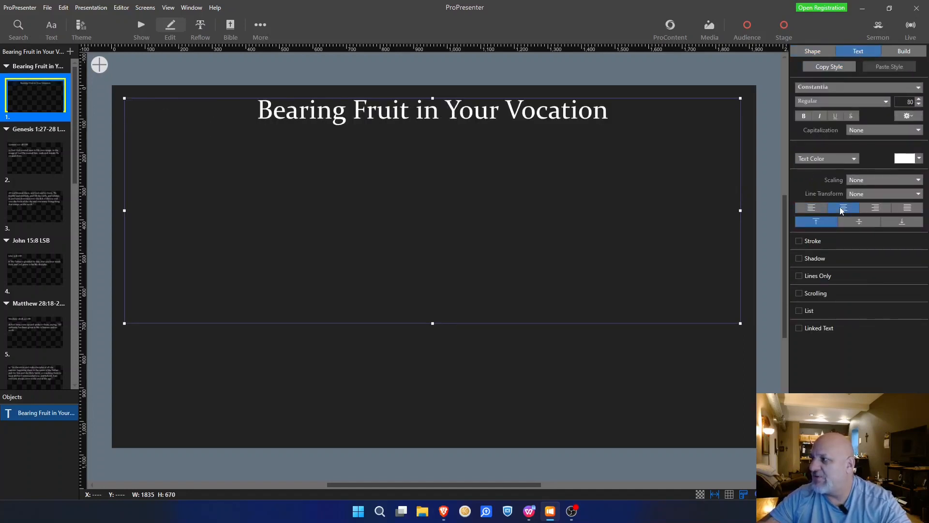
click(859, 223)
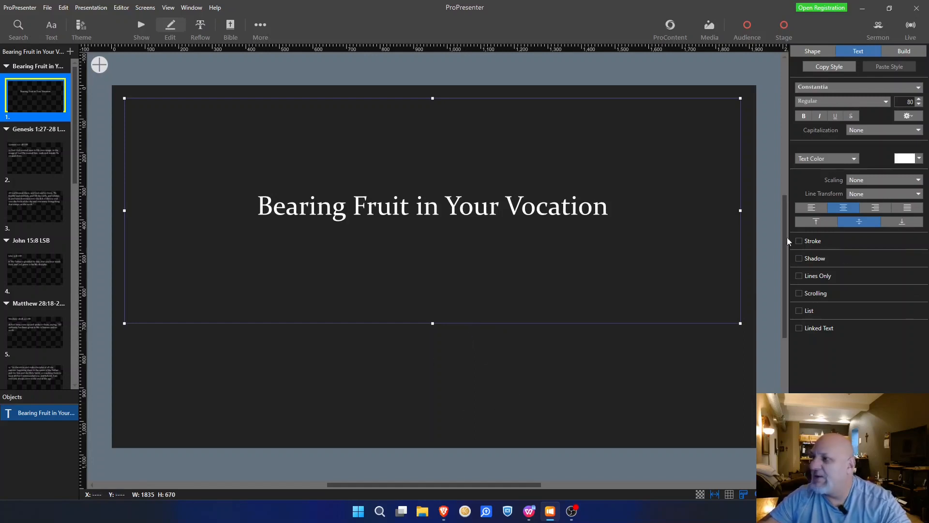
Step: Select the whole title text, bump it to size 85, and make it bold italic
double_click(597, 212)
drag(609, 208, 248, 209)
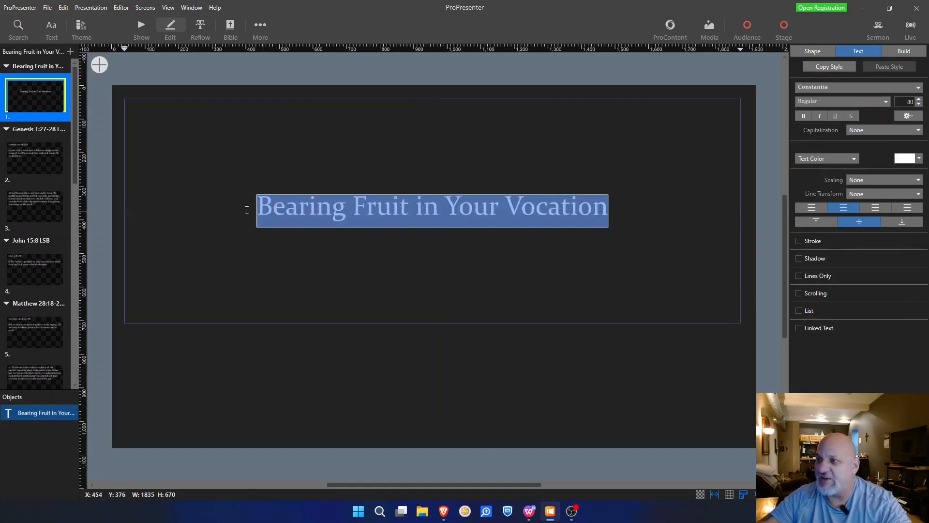
click(920, 100)
click(919, 100)
click(919, 99)
click(919, 99)
click(919, 99)
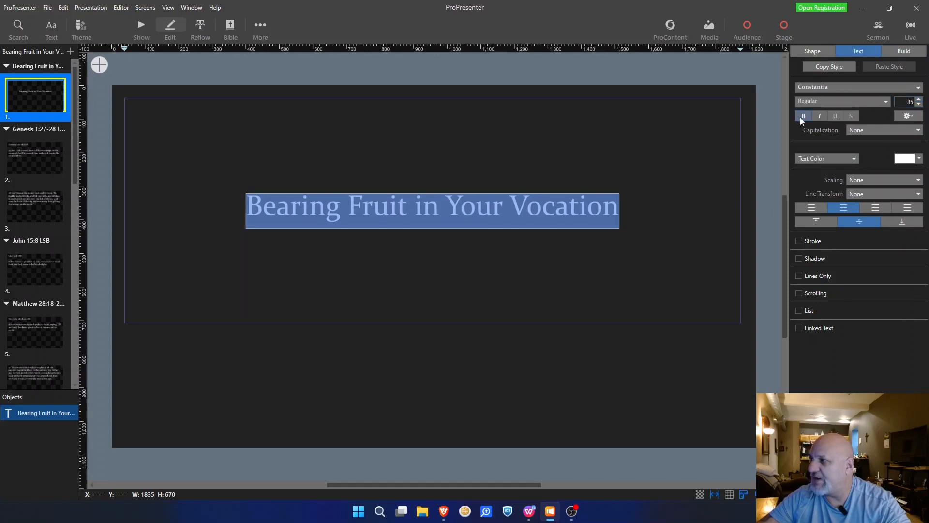
click(803, 117)
click(819, 116)
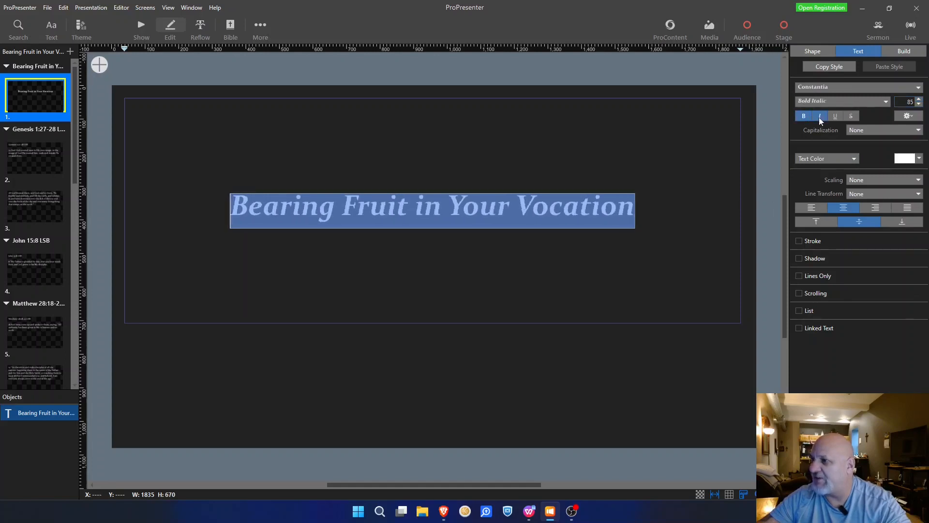
Step: Enlarge the title text from 85 up to 128 and deselect to view the slide
click(920, 100)
click(919, 100)
click(919, 100)
click(919, 100)
click(919, 100)
click(919, 100)
click(919, 100)
click(919, 100)
click(919, 99)
click(919, 100)
click(919, 99)
click(920, 100)
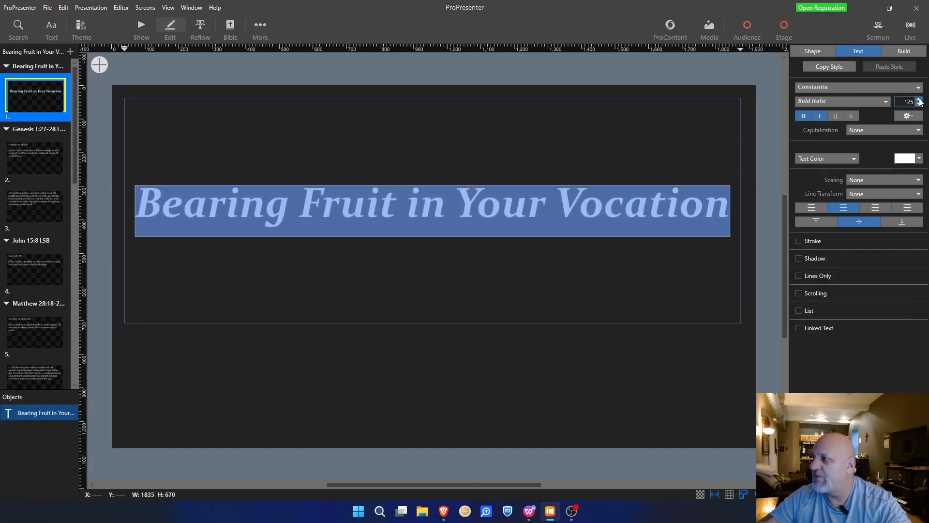
click(919, 100)
click(919, 100)
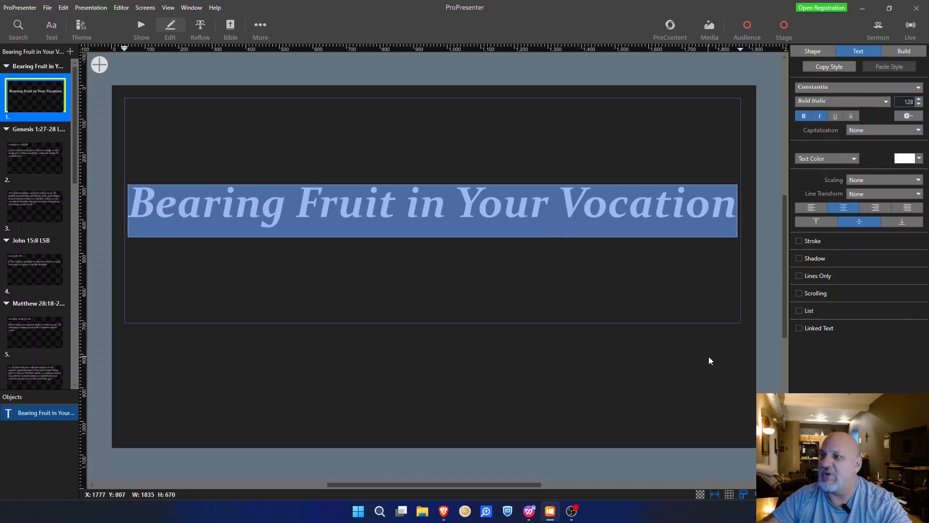
click(647, 82)
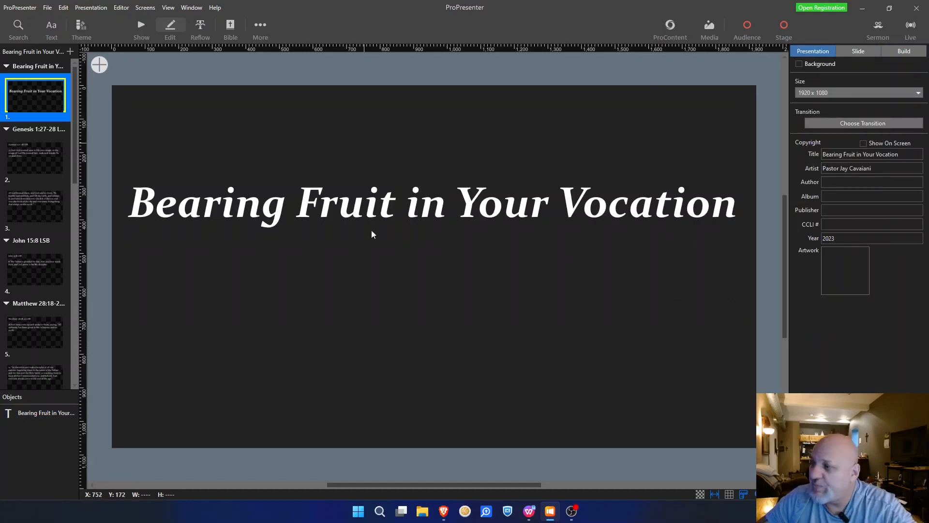
Step: Close the _Edited document copy in WPS Writer, select the two opening paragraphs, and return to ProPresenter
click(532, 511)
scroll(618, 352, up, 15)
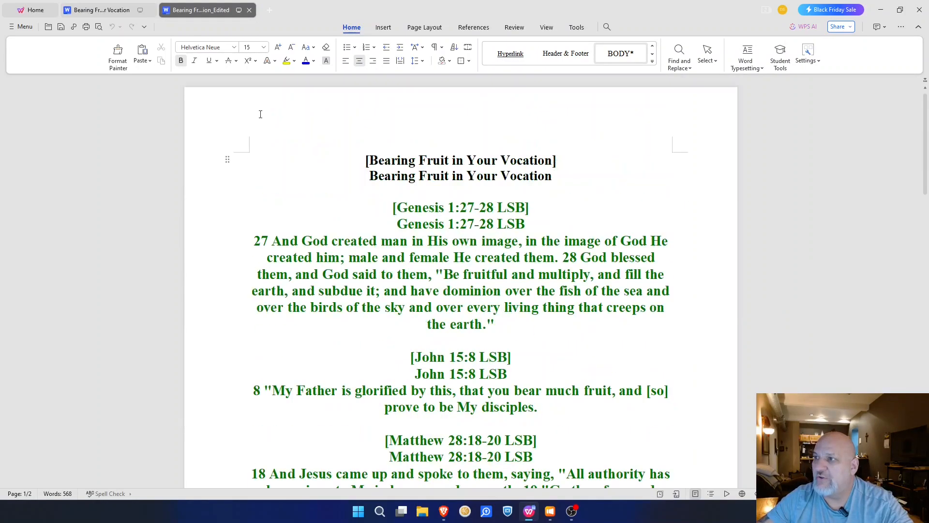
click(250, 9)
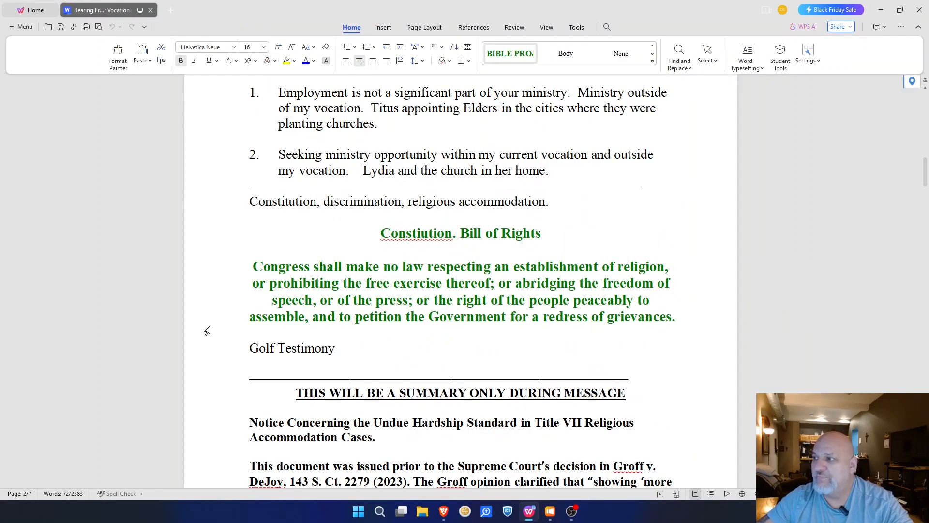
scroll(616, 338, up, 15)
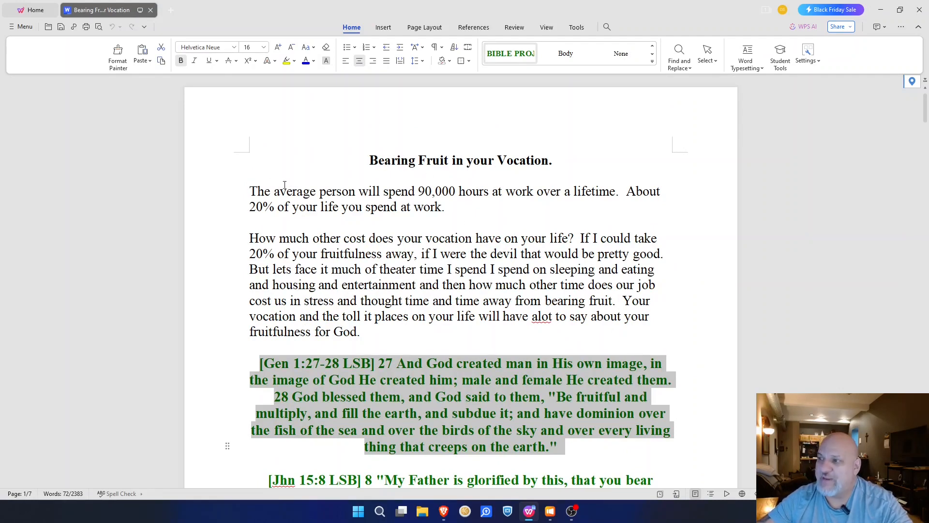
drag(249, 187, 398, 338)
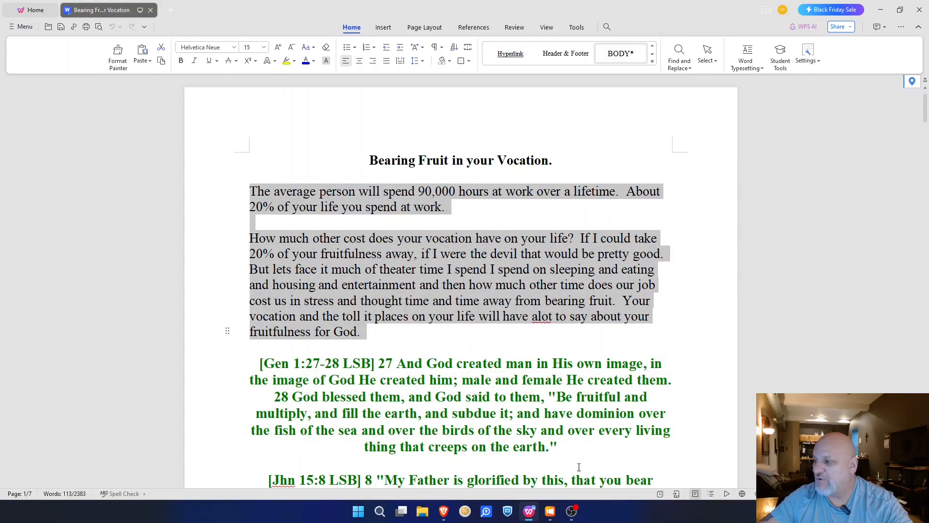
click(550, 511)
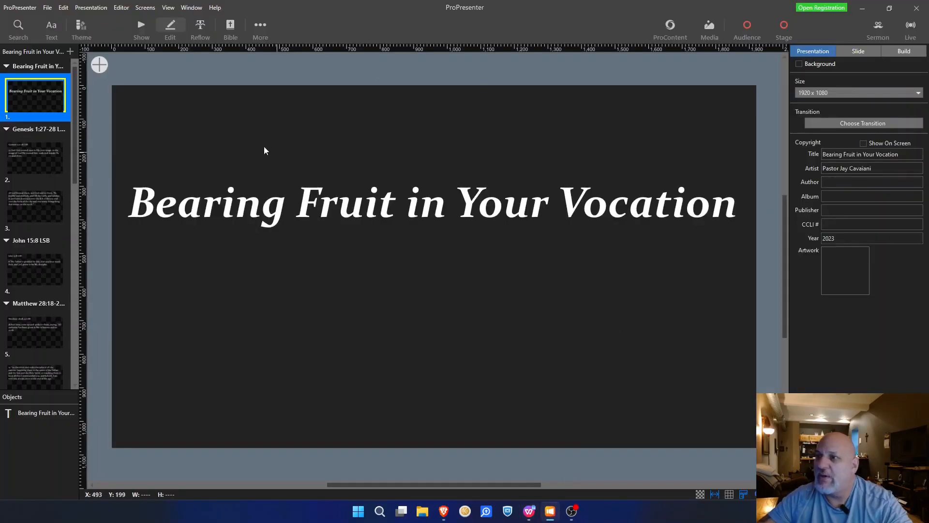
Step: Open slide 2 and select the 'Genesis 1:27-28' reference in its heading
click(27, 161)
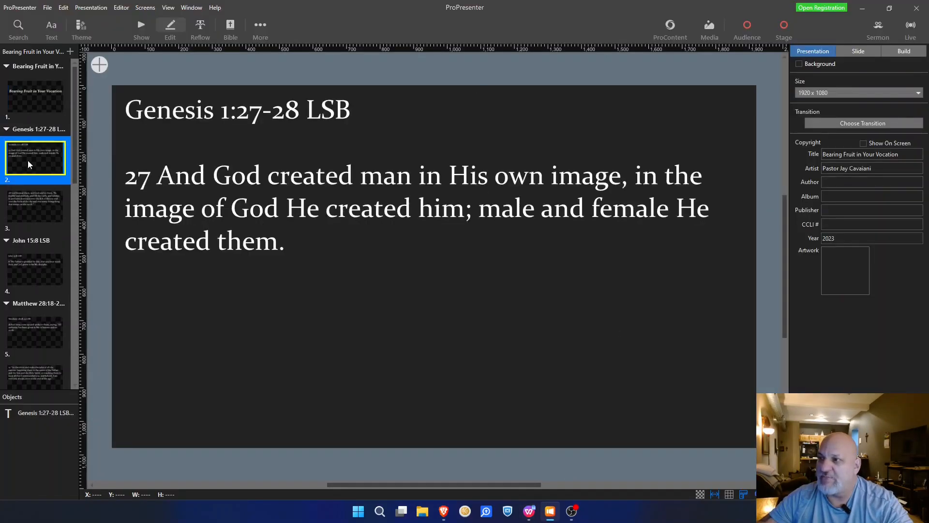
double_click(277, 108)
drag(300, 109, 122, 110)
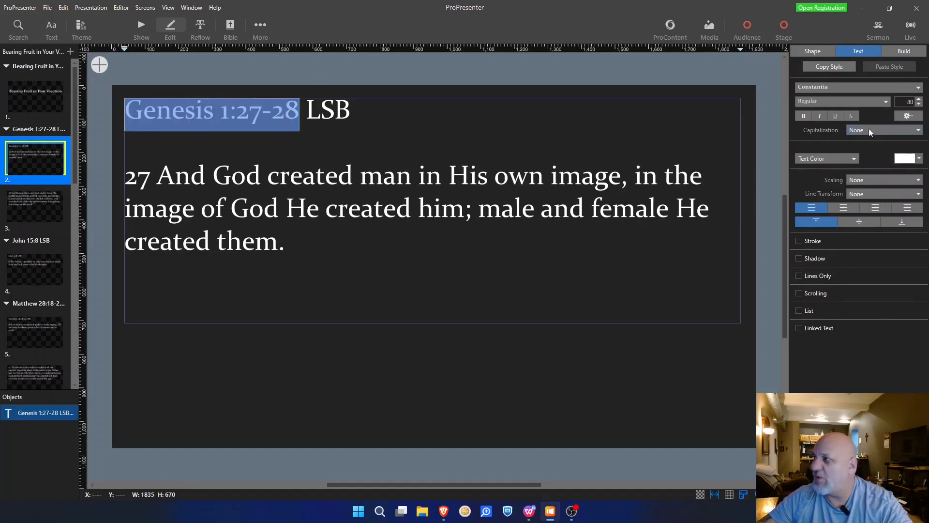
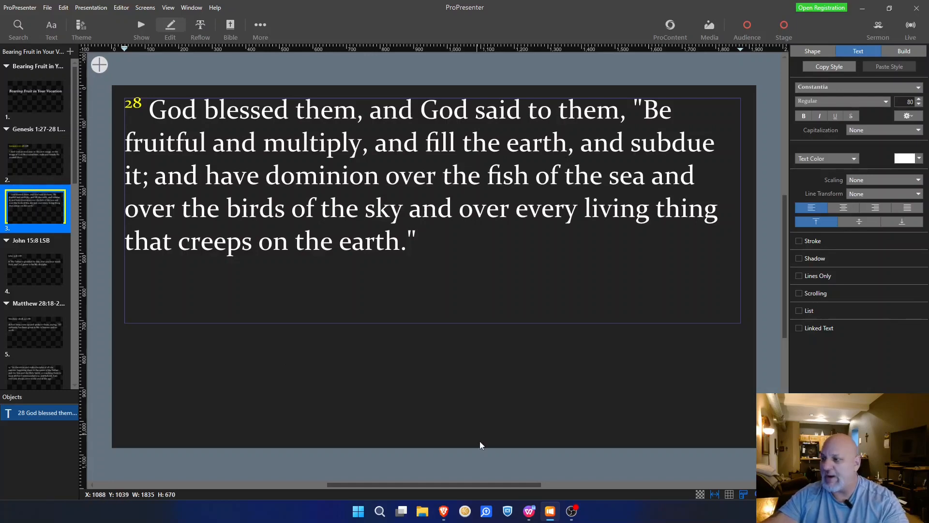
Step: Check the Genesis 1:28 slide against the sermon notes in WPS, then return to ProPresenter
click(529, 513)
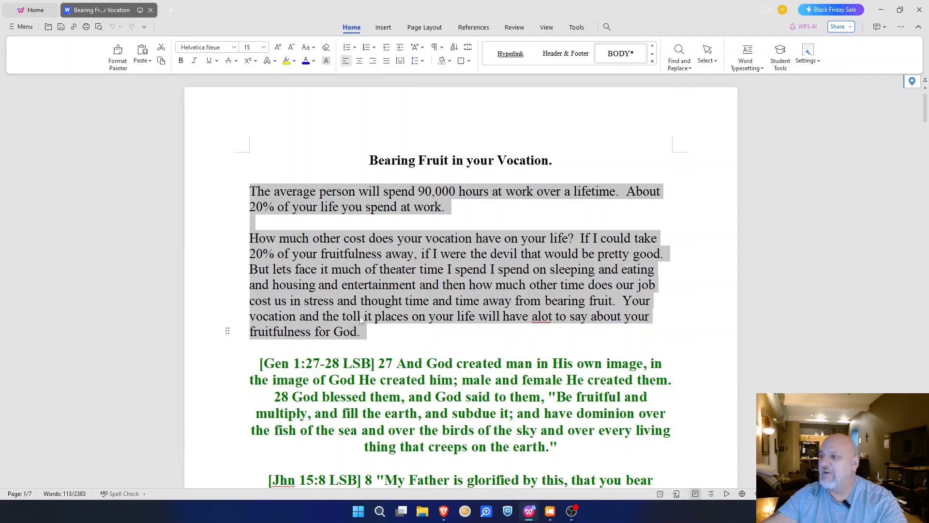
scroll(362, 321, down, 5)
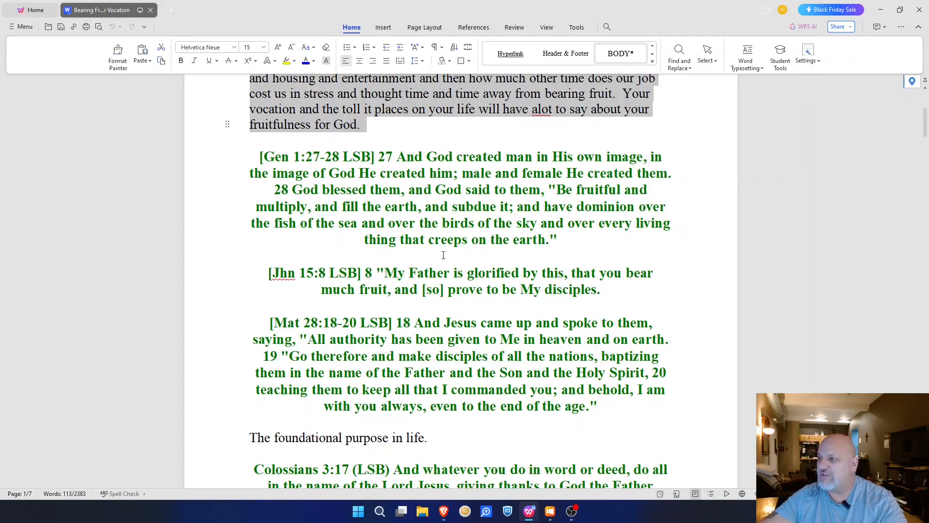
click(881, 10)
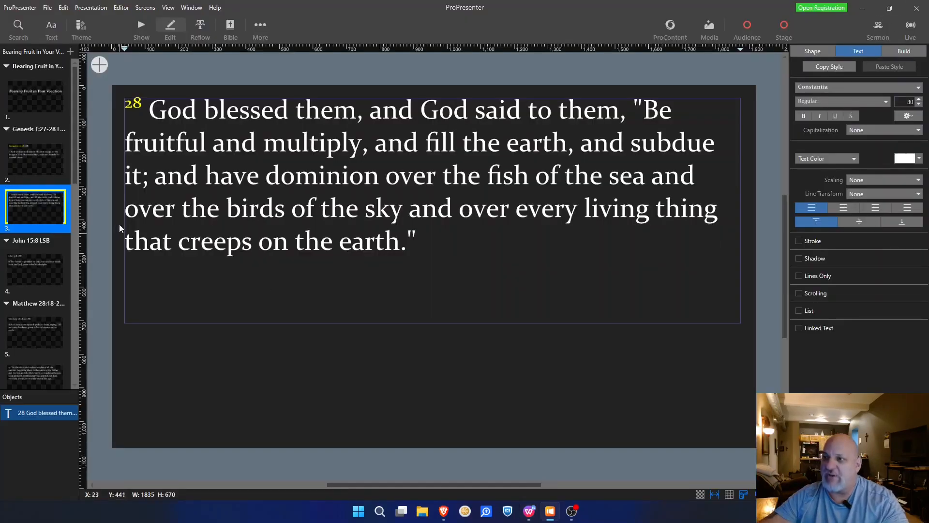
Step: On slide 4, make the 'John 15:8' title reference yellow
click(15, 267)
double_click(207, 109)
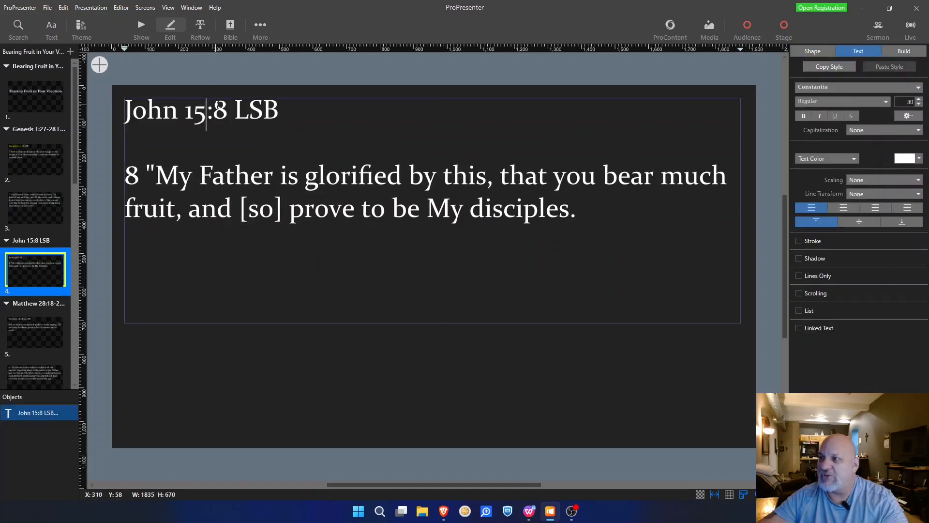
drag(227, 110, 125, 112)
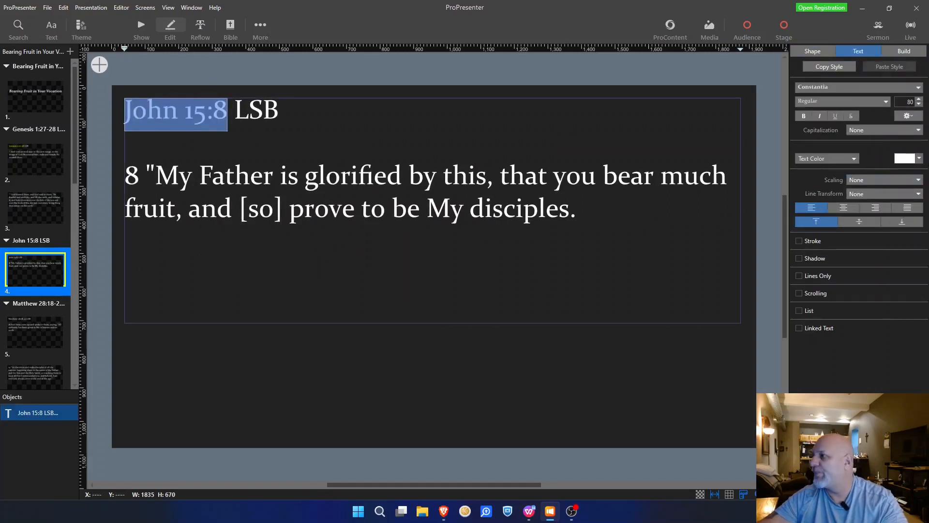
click(923, 162)
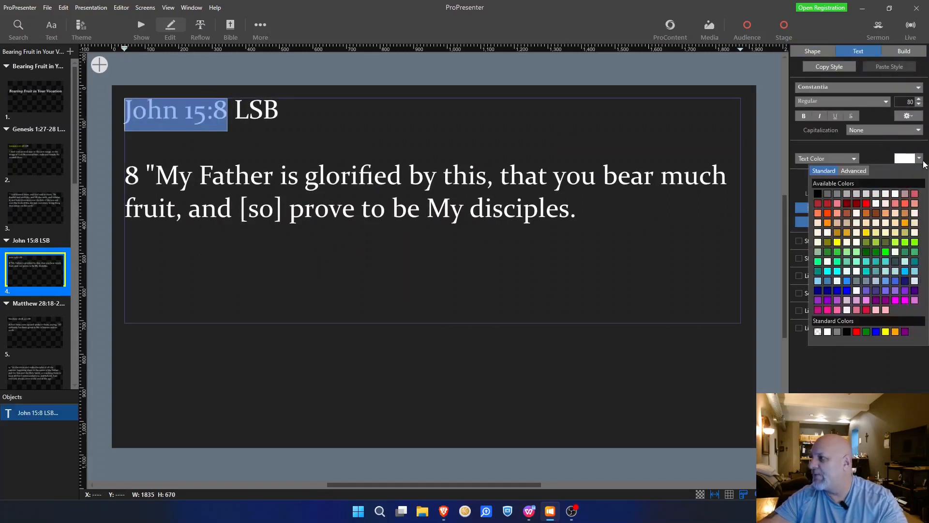
click(890, 333)
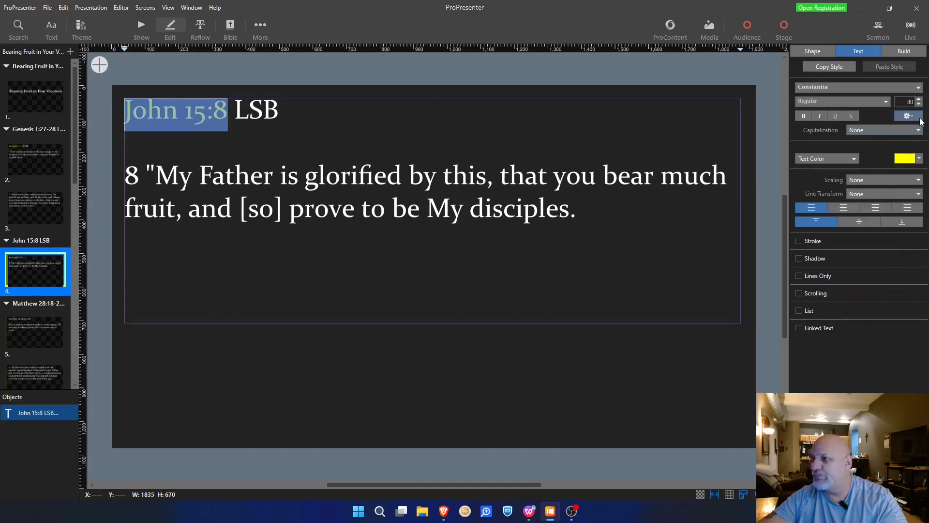
Step: Turn verse number 8 into a yellow superscript and deselect to check it
drag(126, 179, 139, 180)
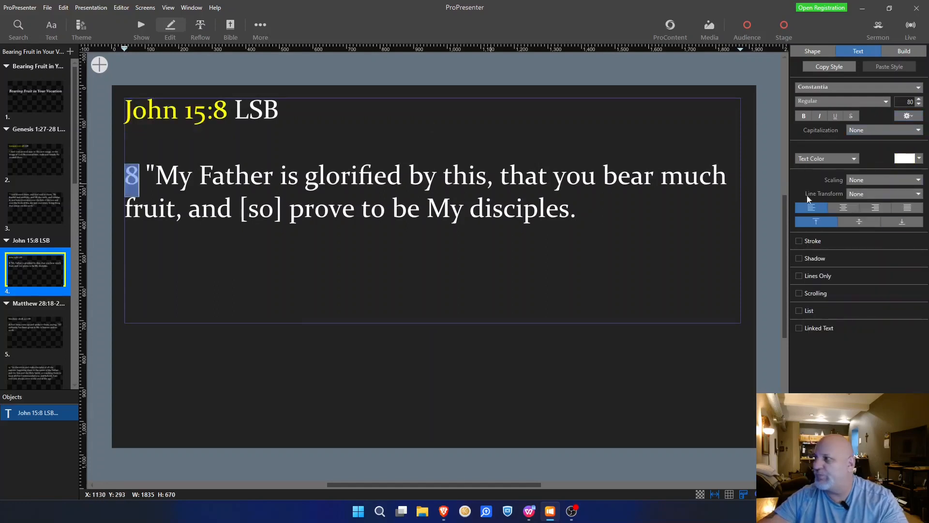
click(916, 117)
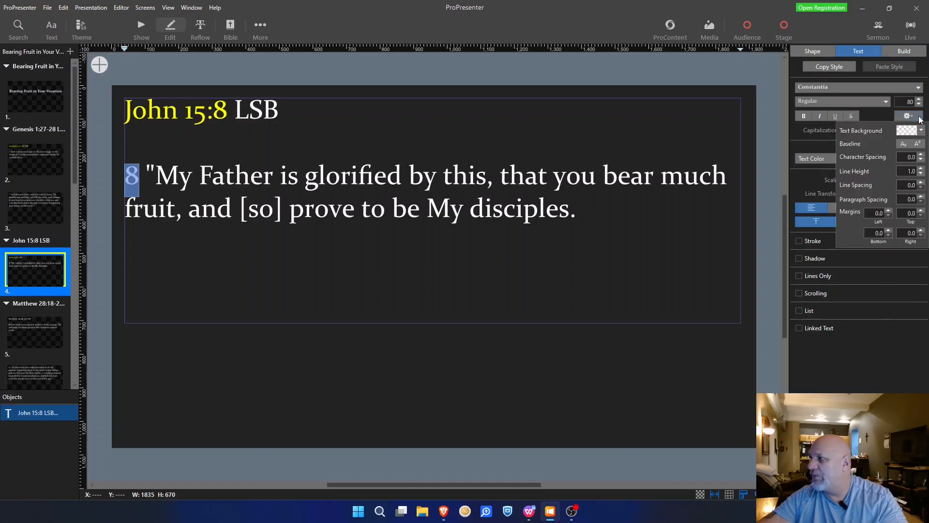
click(922, 145)
click(919, 158)
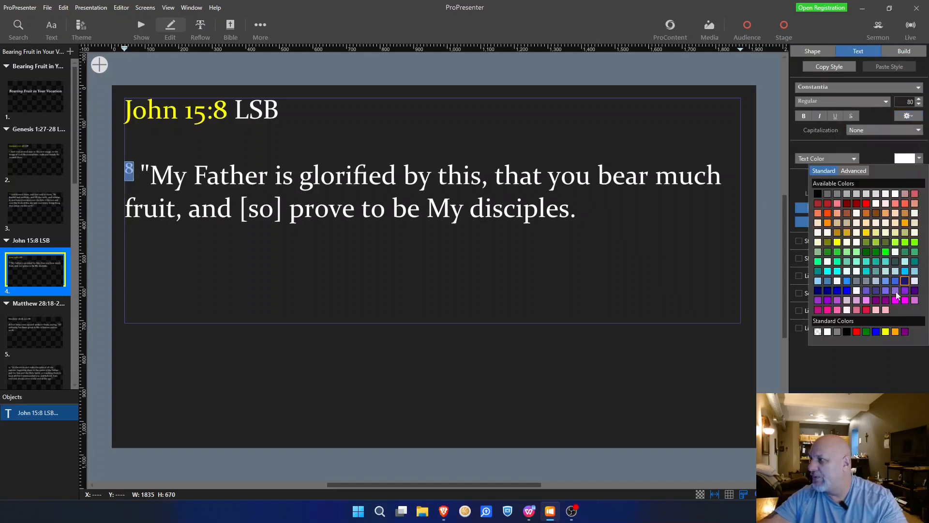
click(887, 332)
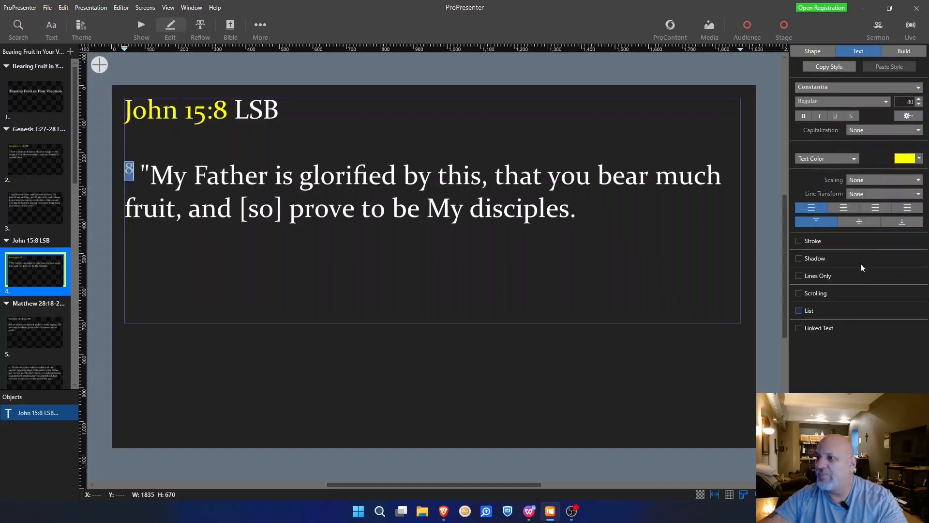
click(471, 296)
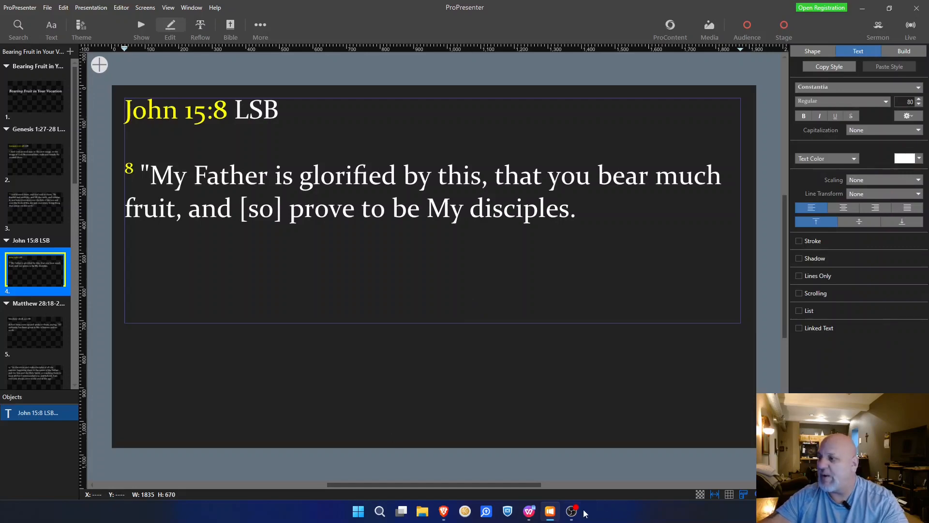
Step: Compare the John slide with the sermon notes in WPS, then return to ProPresenter
click(529, 511)
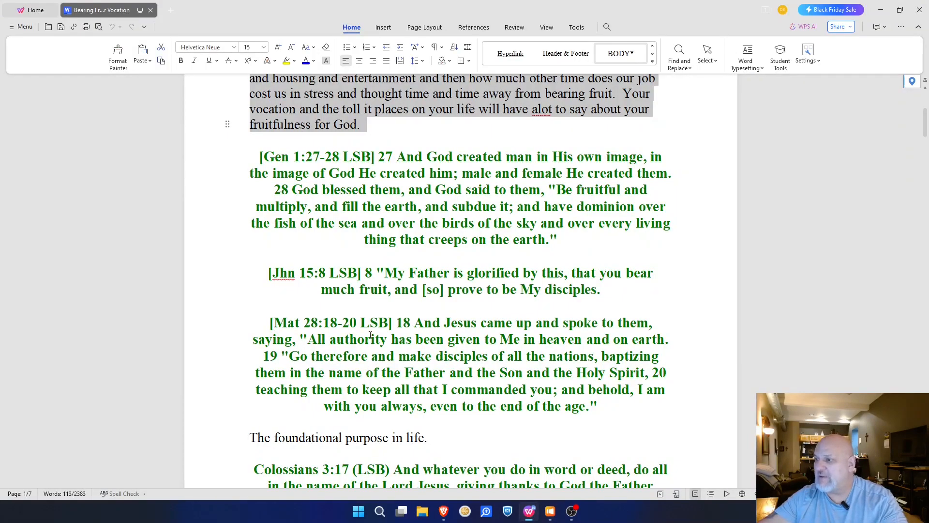
scroll(316, 328, down, 3)
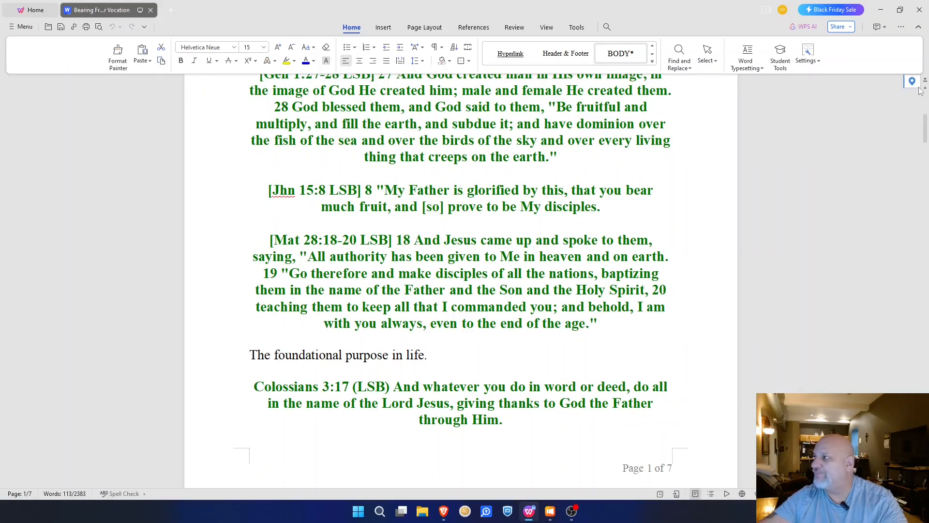
key(alt+Tab)
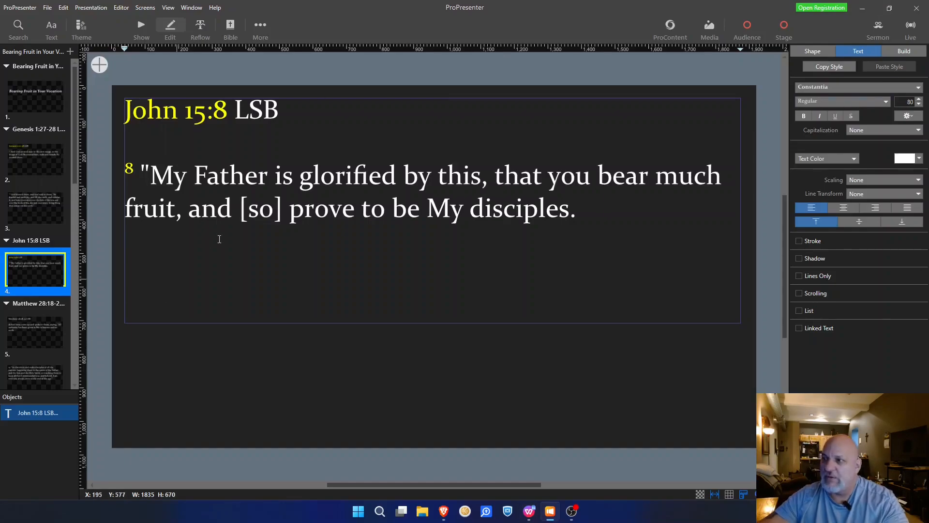
Step: On slide 5, make the 'Matthew 28:18-20' title reference yellow
click(39, 319)
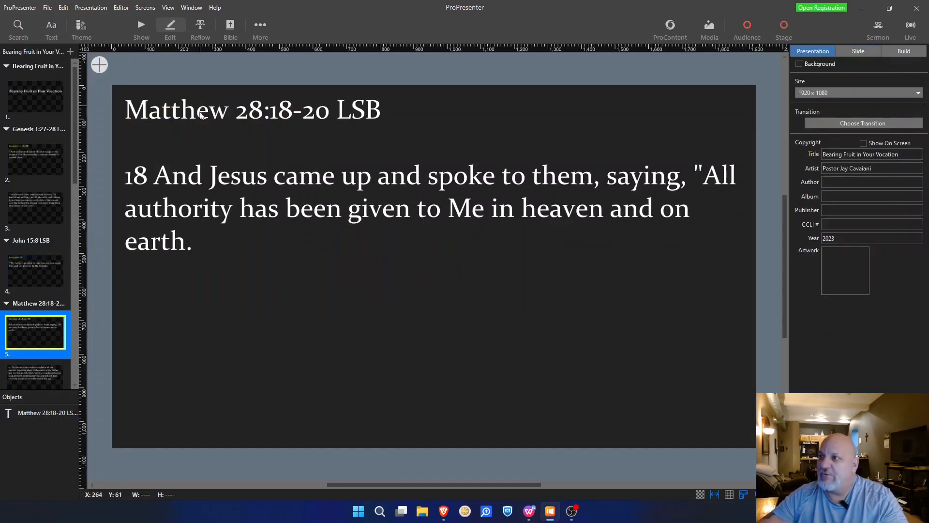
click(271, 116)
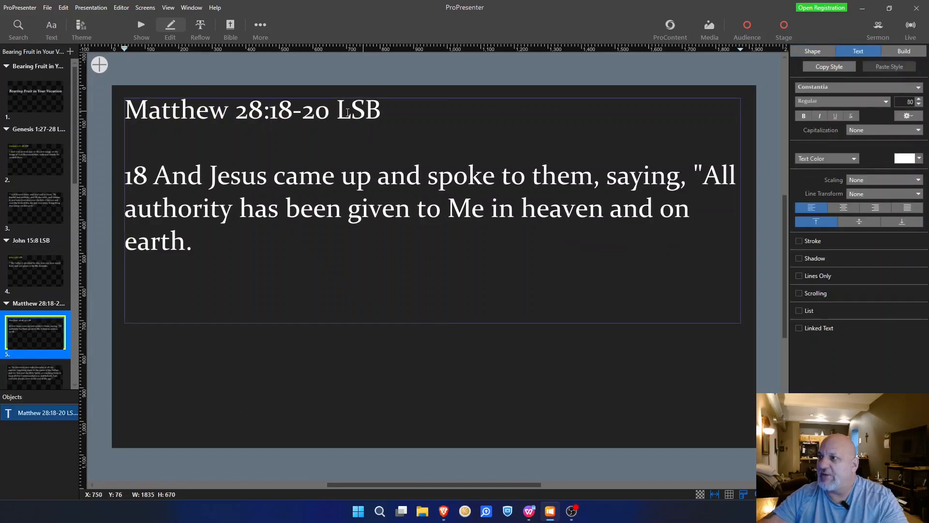
drag(331, 112, 129, 113)
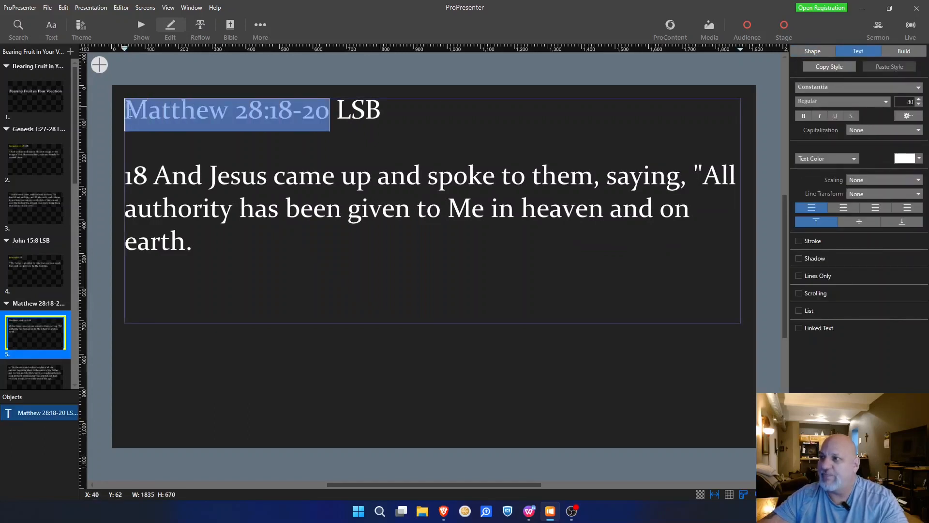
click(918, 159)
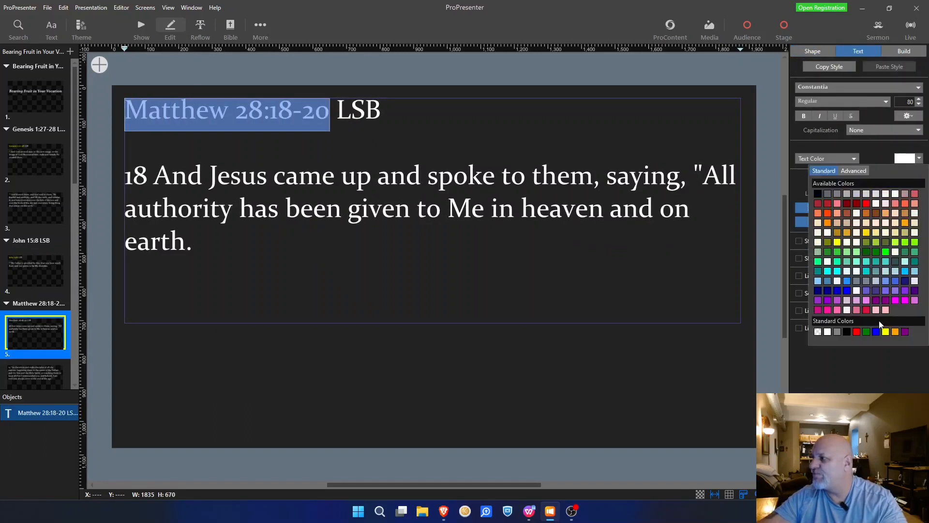
click(886, 332)
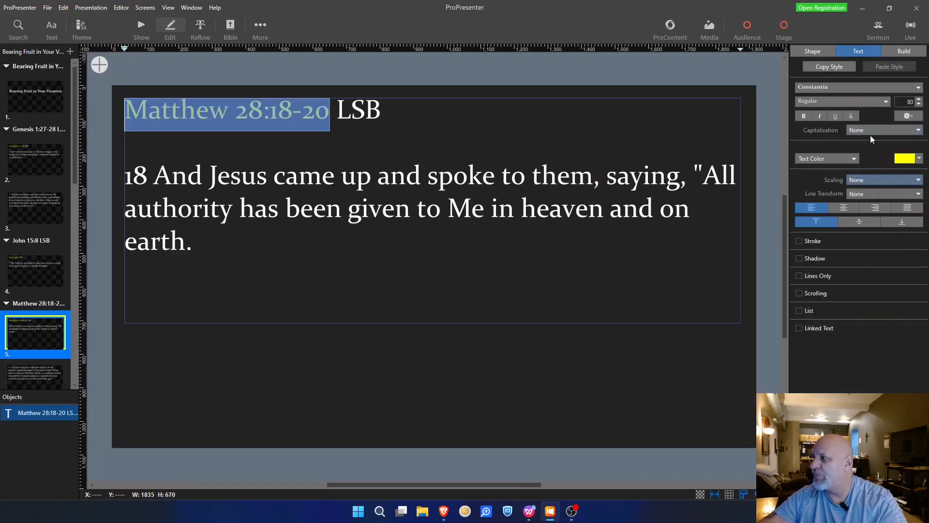
Step: Turn verse number 18 into a yellow superscript
double_click(134, 175)
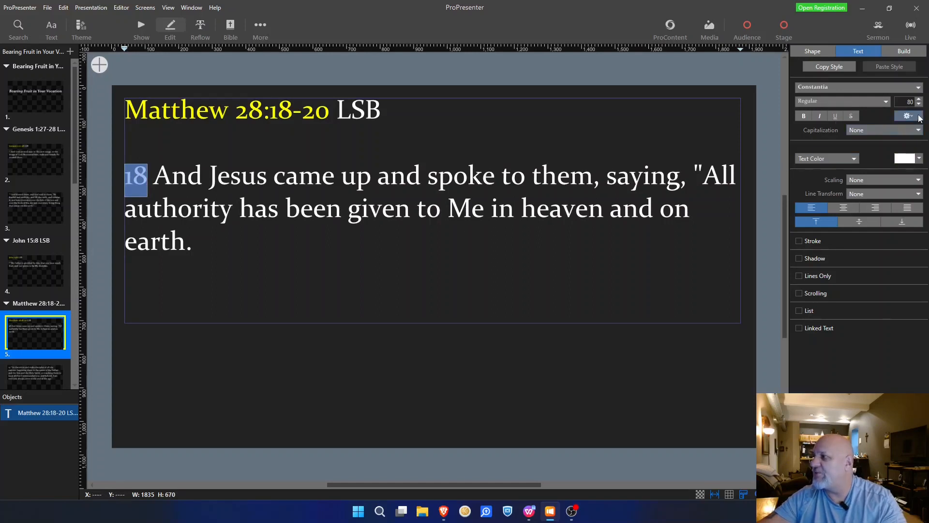
click(919, 118)
click(921, 144)
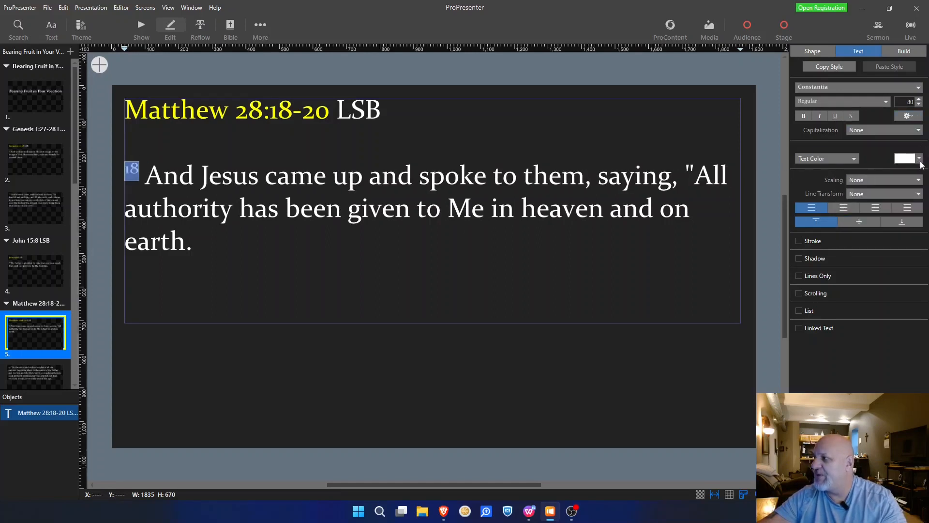
click(920, 161)
click(888, 335)
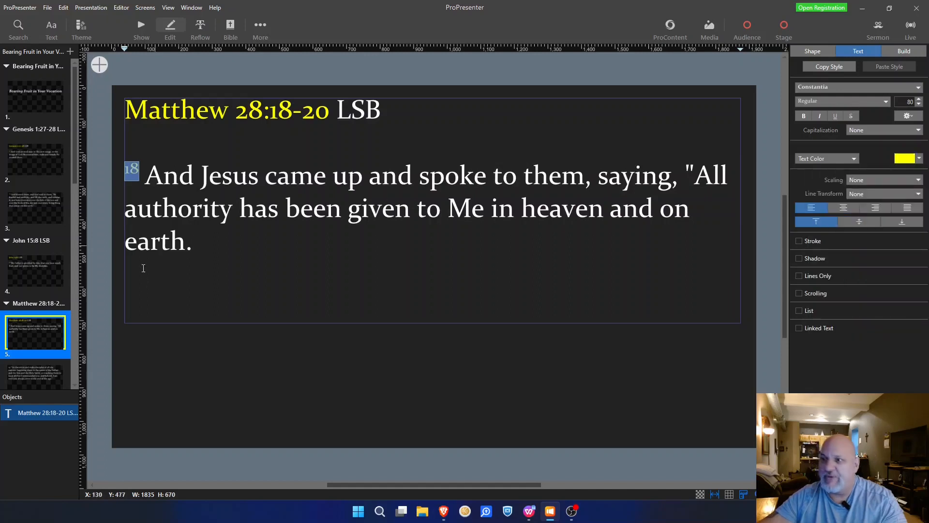
scroll(37, 280, down, 3)
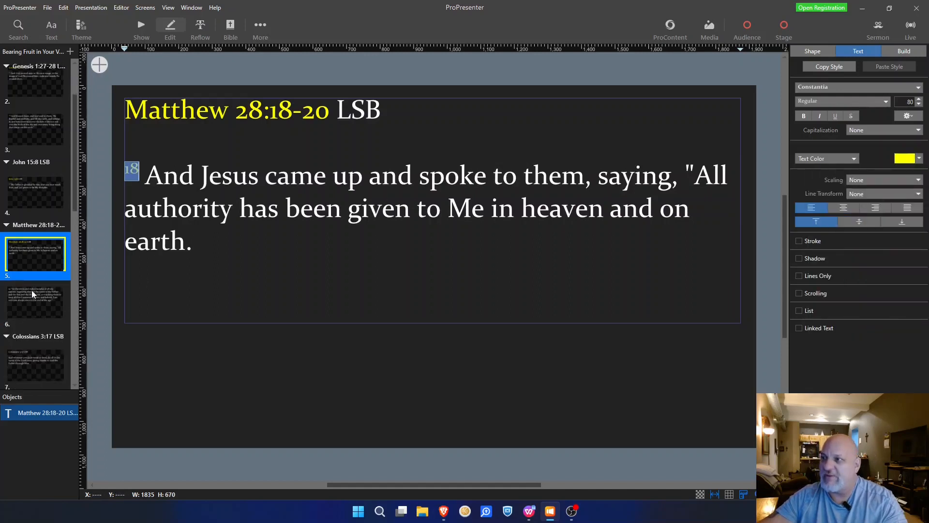
click(30, 292)
Step: Make verse numbers 19 and 20 on slide 6 yellow superscripts
click(138, 116)
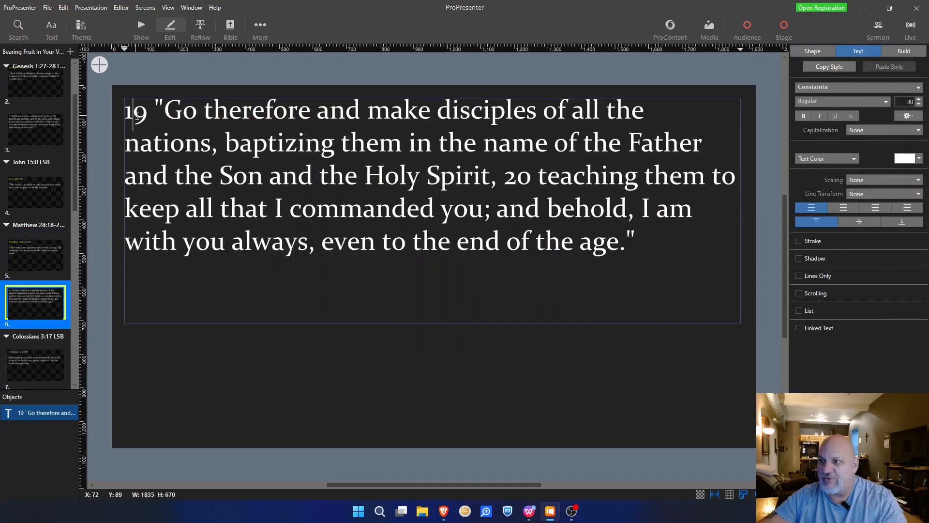
double_click(137, 115)
ctrl+double_click(517, 180)
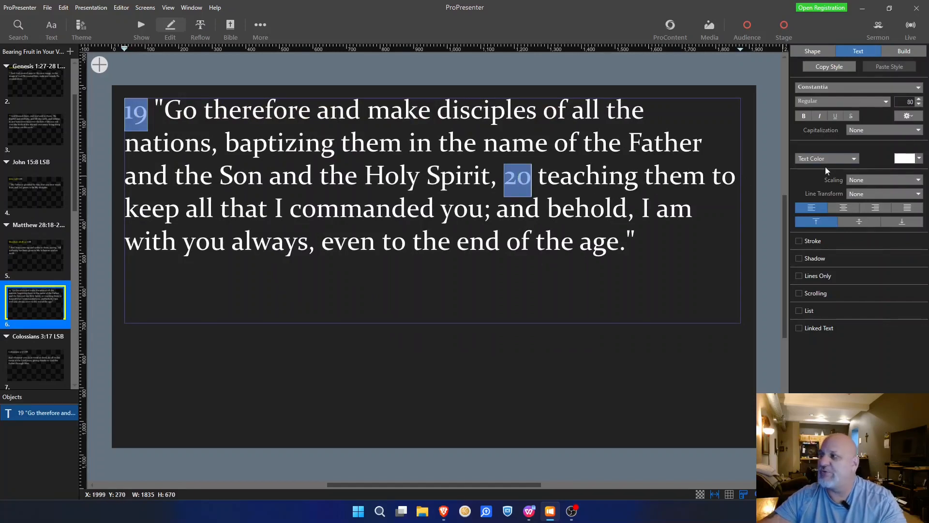
click(921, 120)
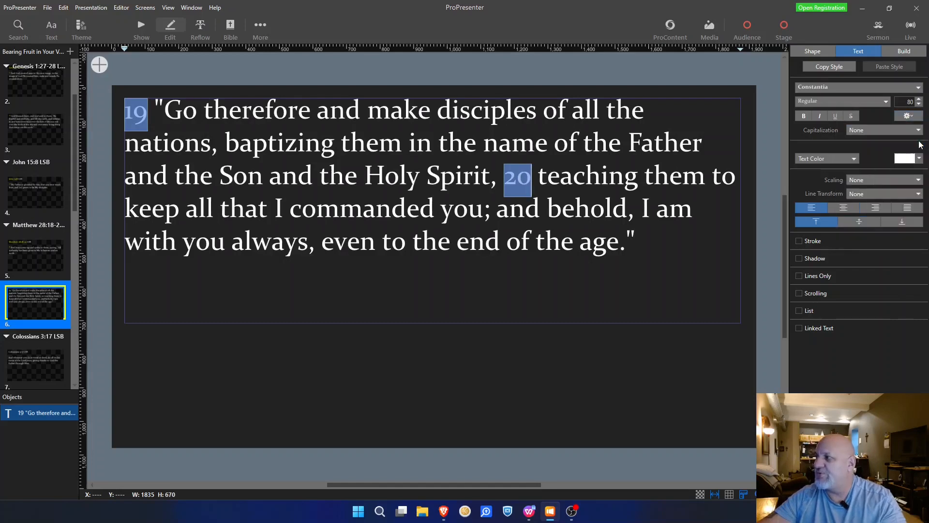
click(917, 144)
click(920, 159)
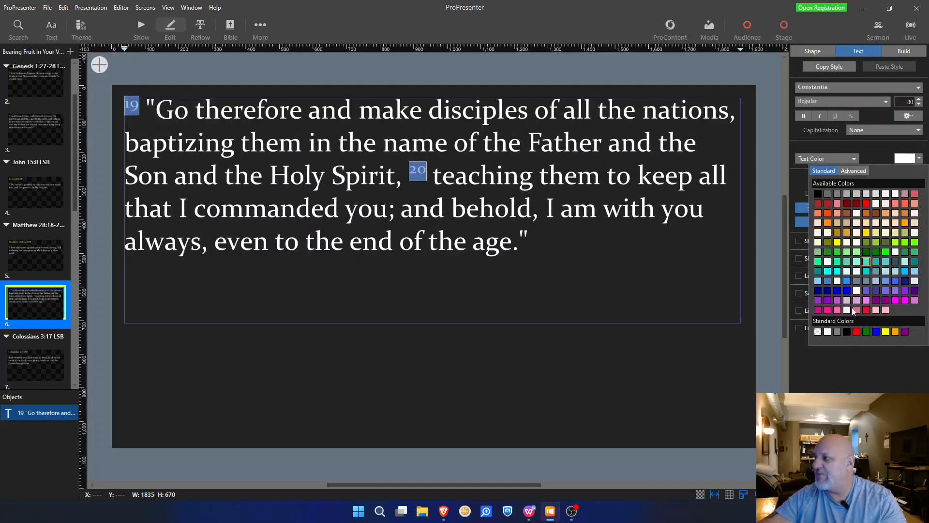
click(885, 332)
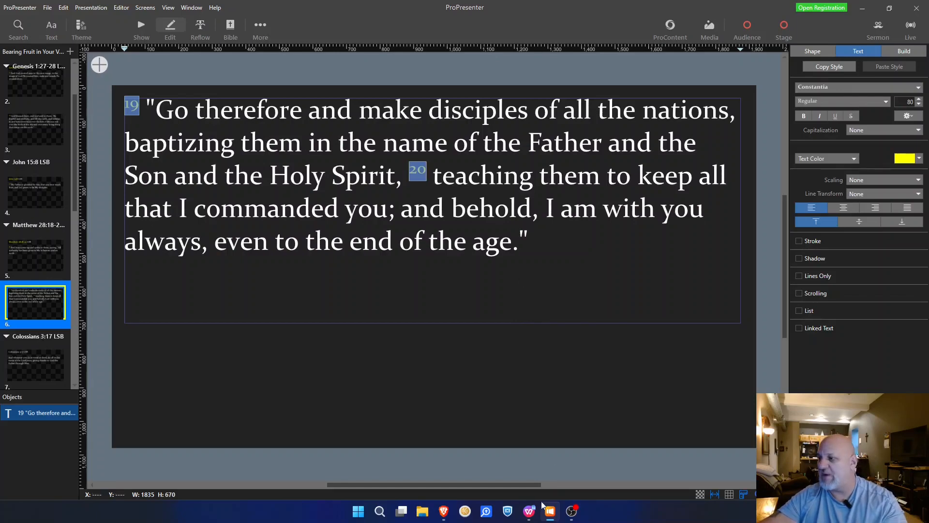
click(529, 512)
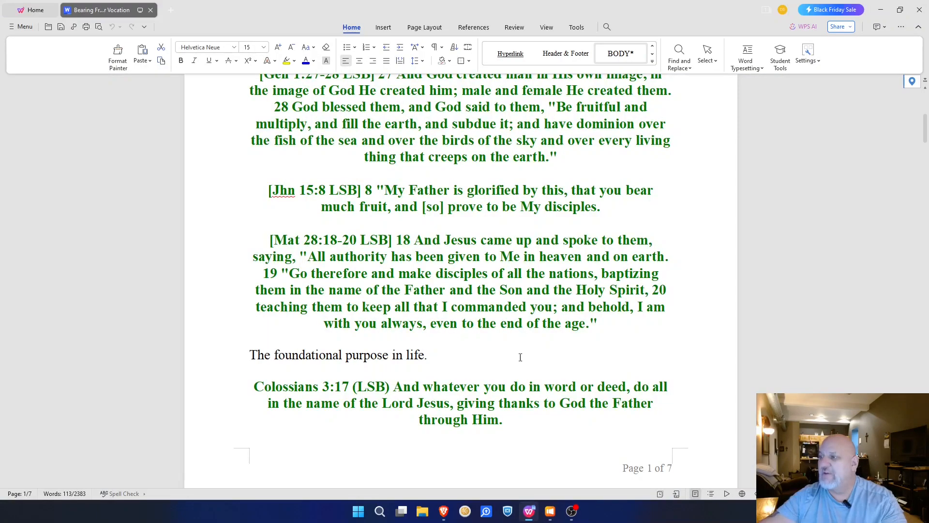
scroll(314, 107, down, 3)
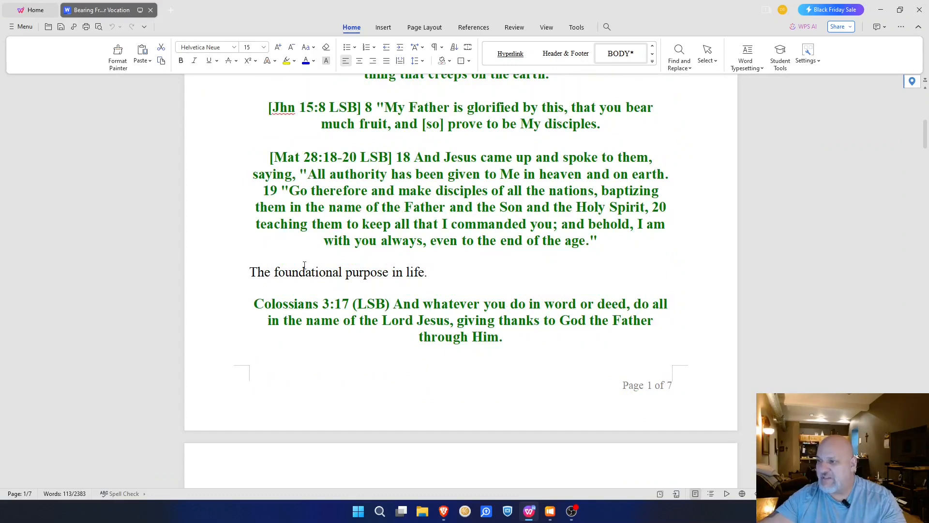
drag(248, 274, 432, 274)
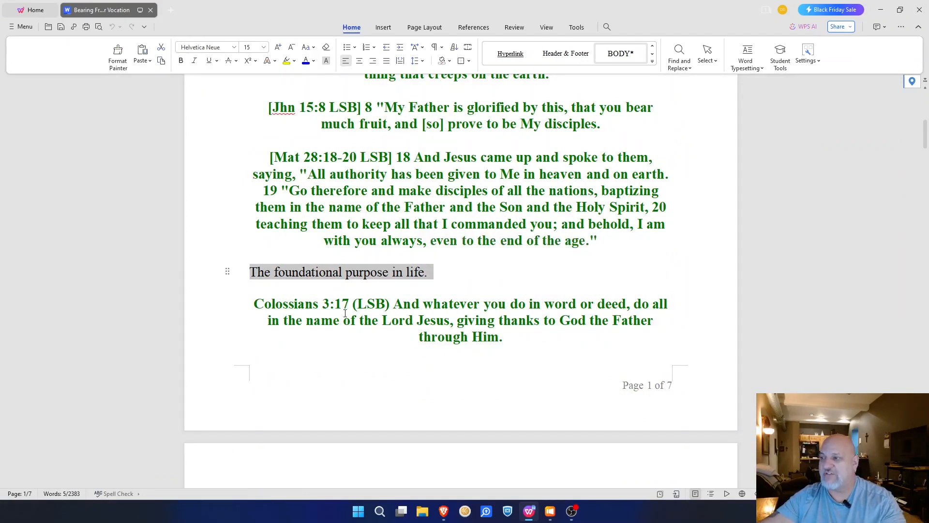
click(456, 277)
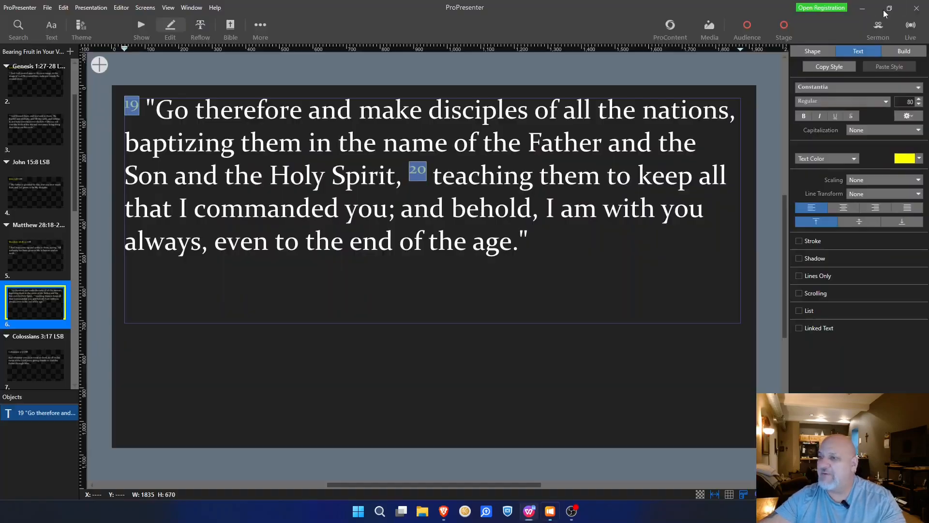
click(882, 10)
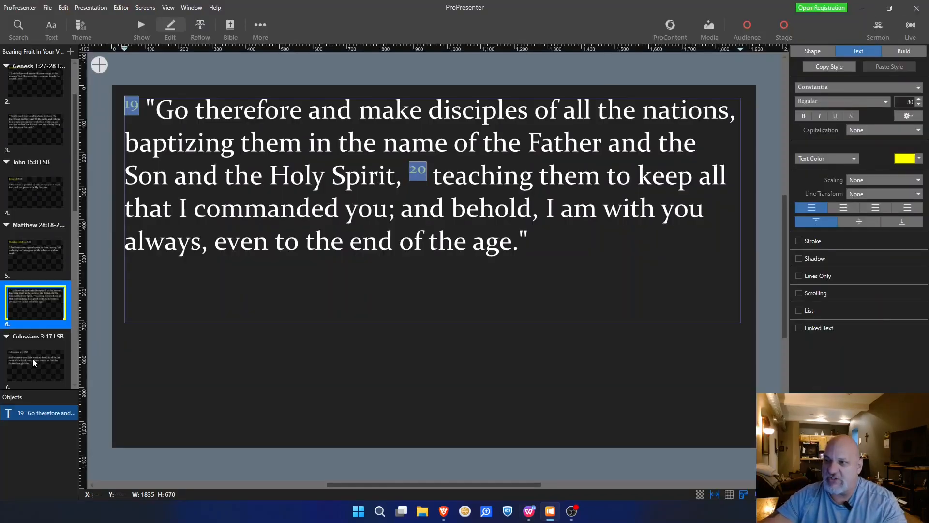
Step: Colour the 'Colossians 3:17' reference in the slide 7 title yellow
scroll(46, 194, down, 7)
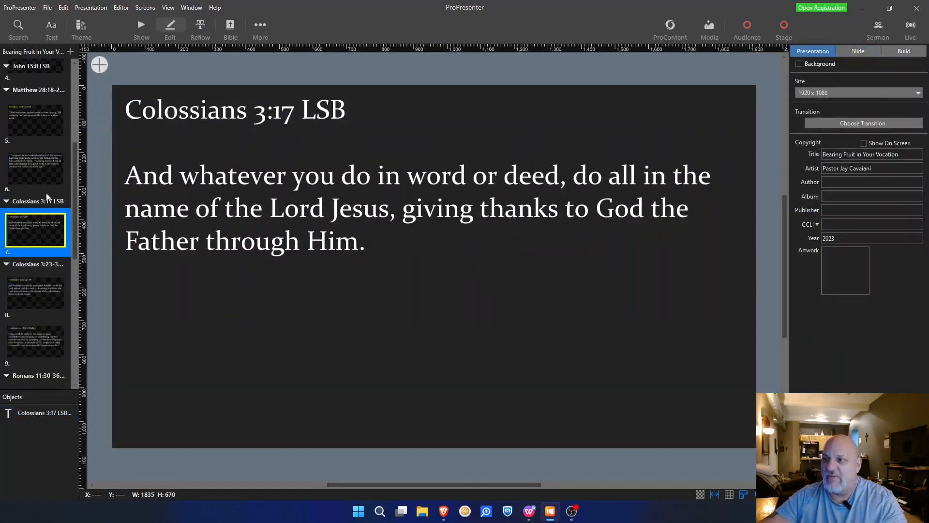
double_click(280, 114)
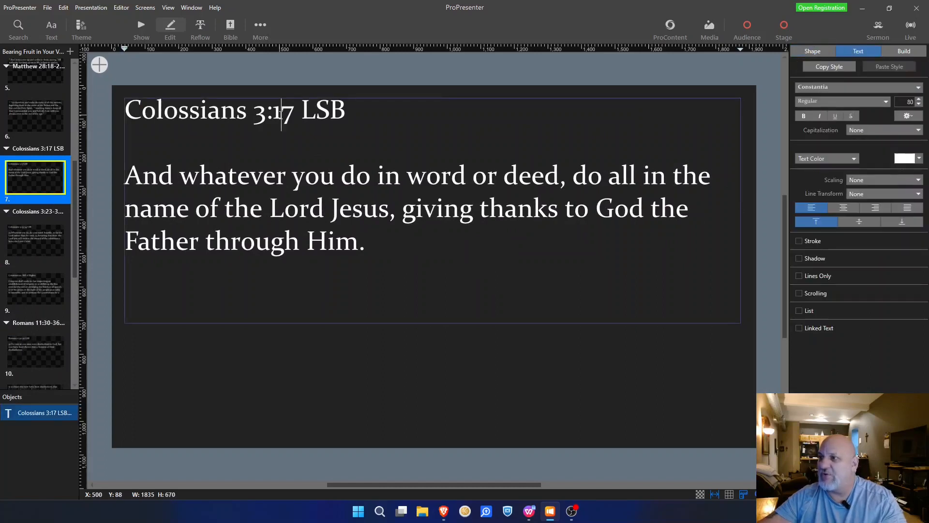
drag(294, 114, 124, 112)
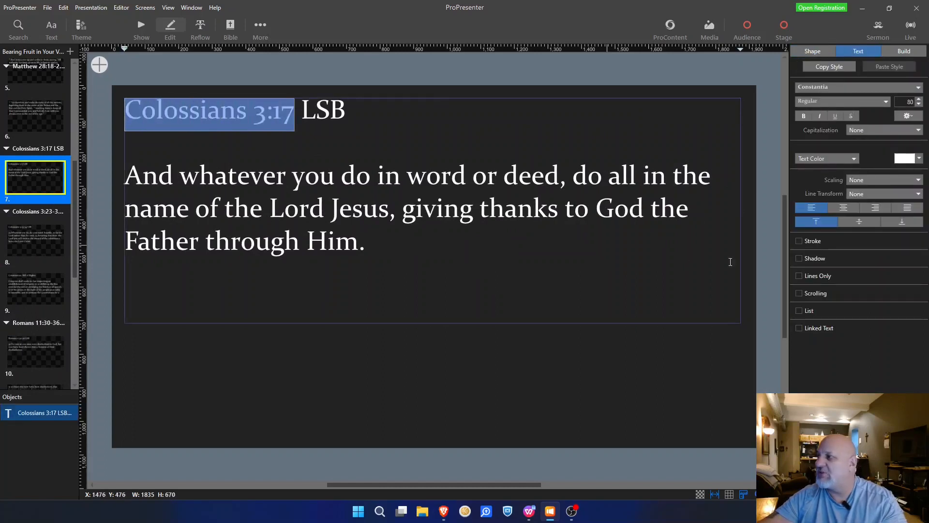
click(922, 163)
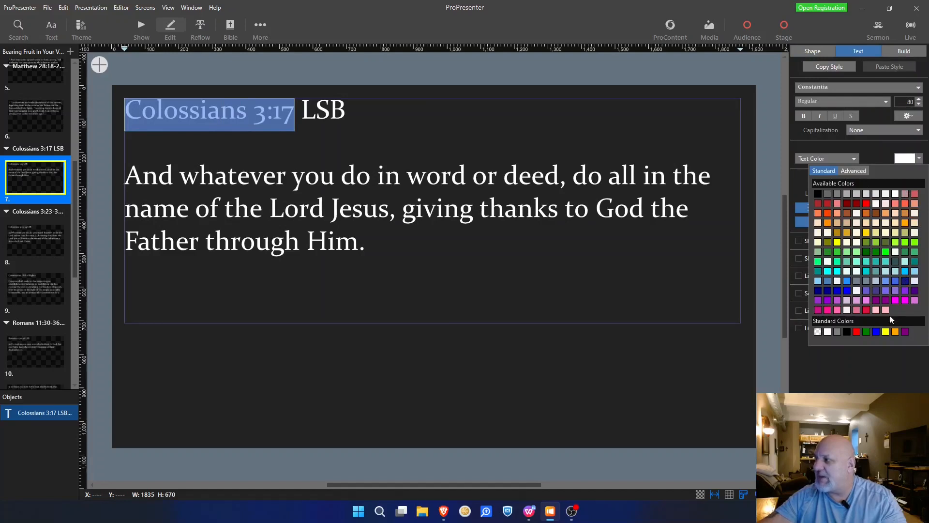
click(889, 335)
click(127, 181)
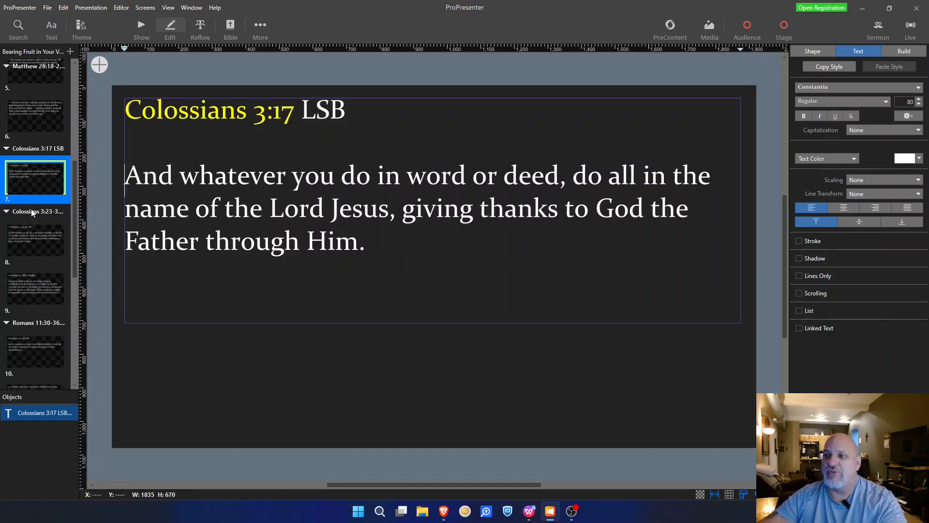
Step: Glance at the sermon notes in WPS and return to ProPresenter
click(529, 511)
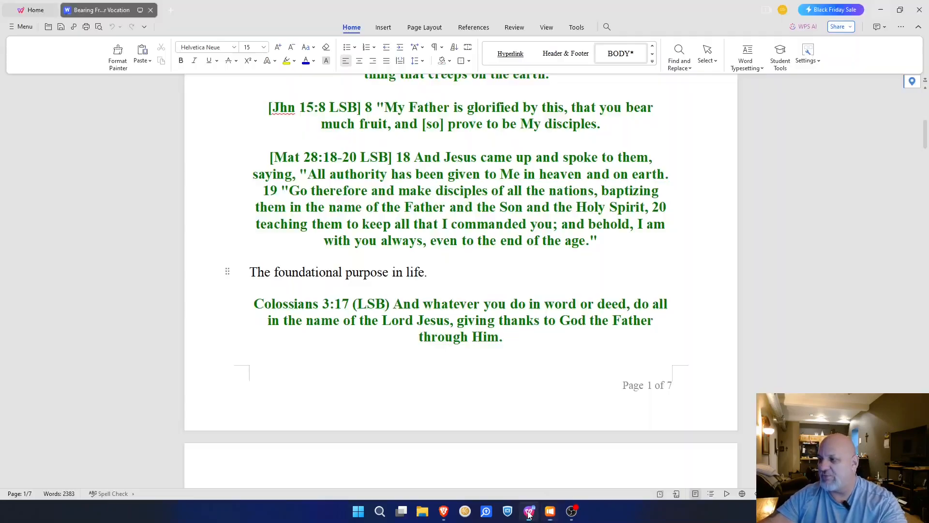
scroll(444, 240, down, 5)
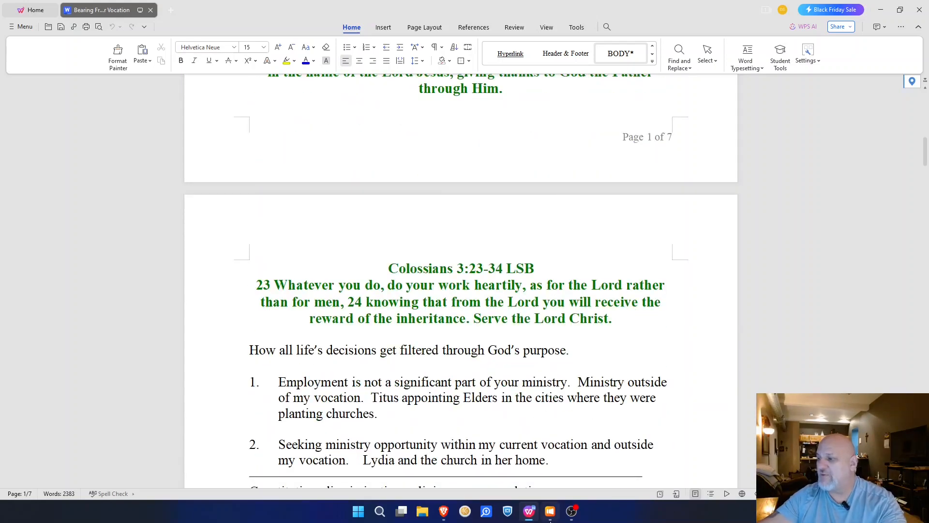
click(551, 511)
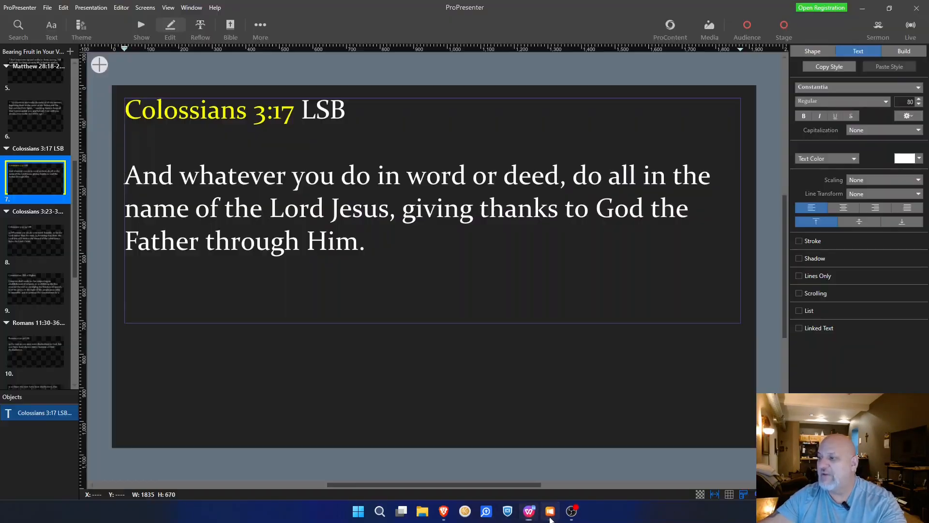
Step: On slide 8, select the 'Colossians 3:23-34' reference and bring up the sermon notes
click(32, 237)
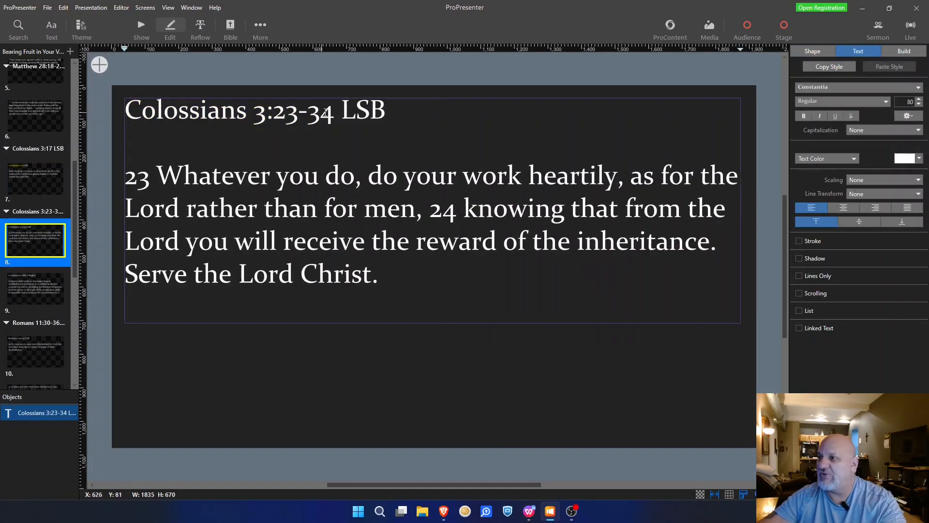
drag(334, 113, 123, 106)
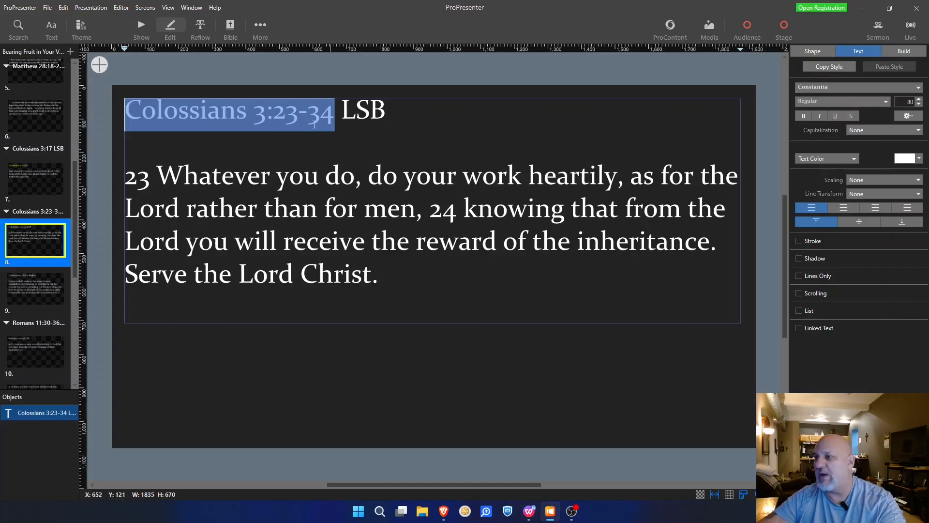
click(533, 518)
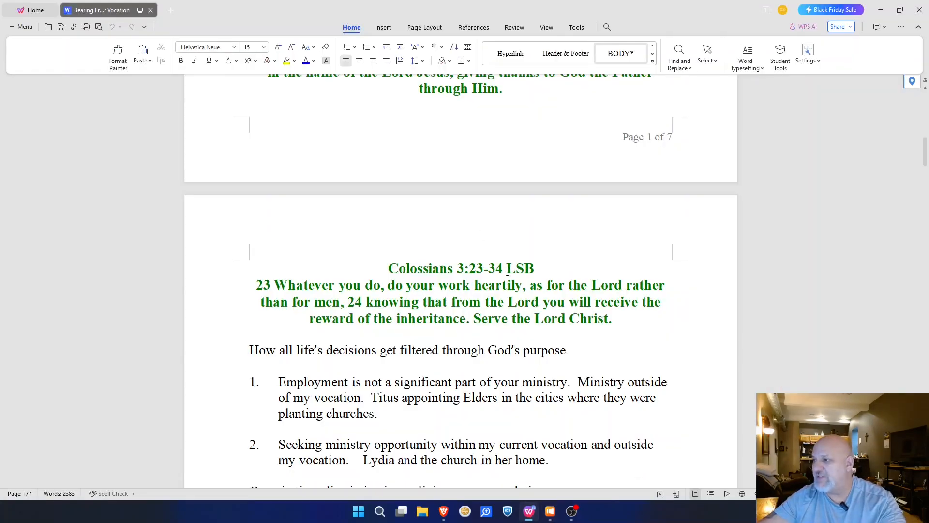
Step: Scroll through the notes around the Colossians passages, then return to ProPresenter
scroll(432, 297, down, 7)
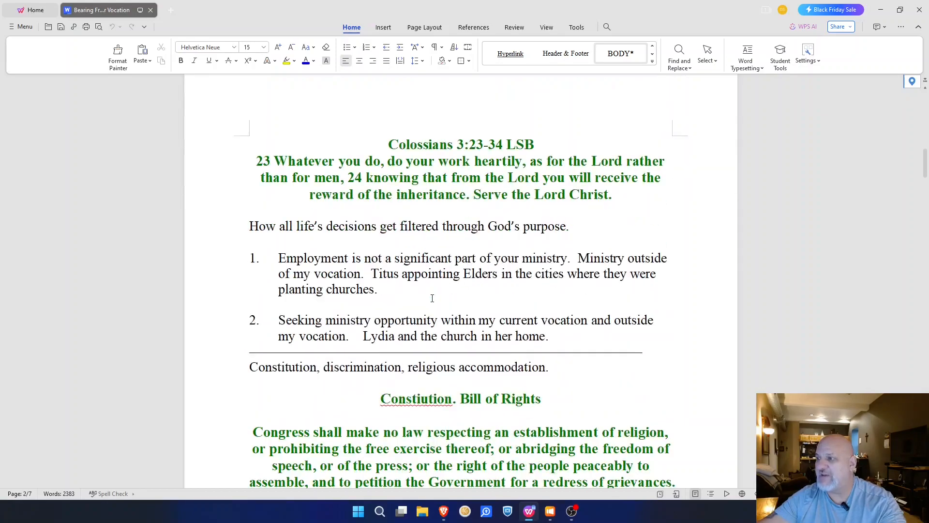
scroll(432, 298, down, 18)
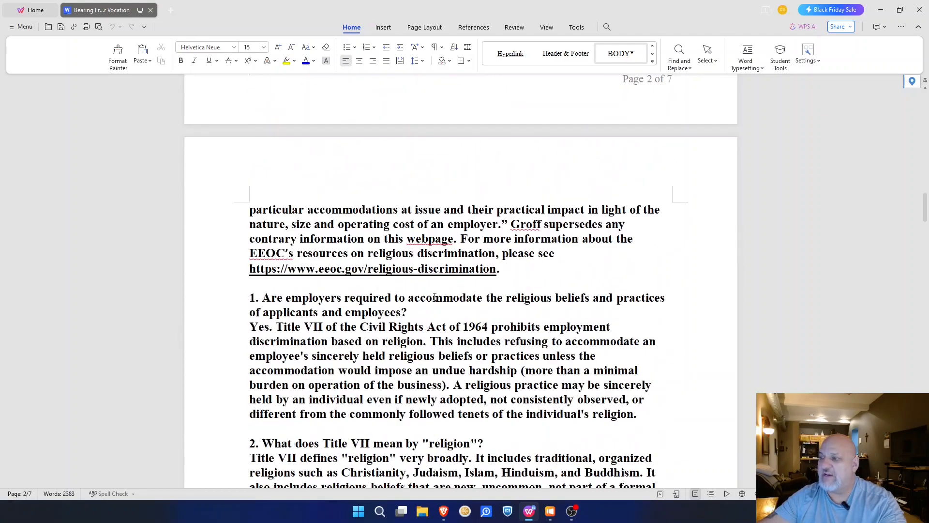
scroll(438, 301, down, 20)
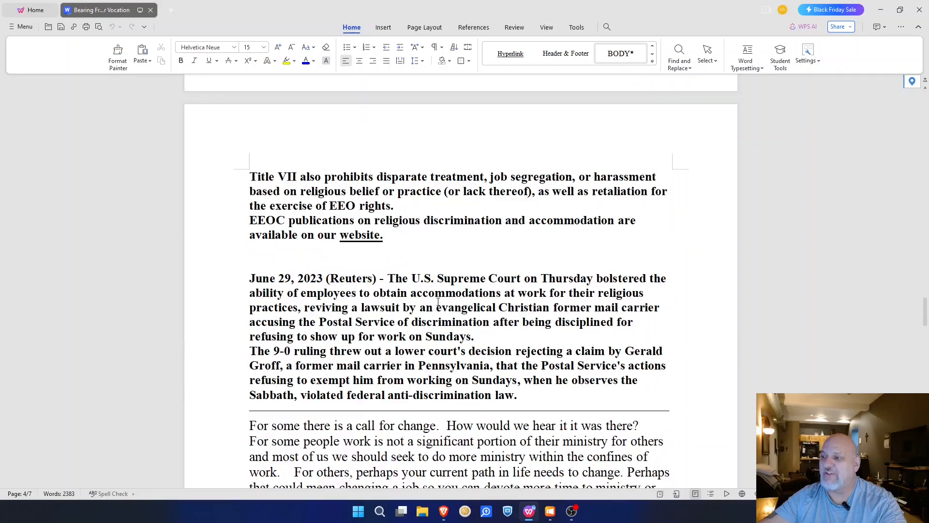
scroll(438, 302, up, 4)
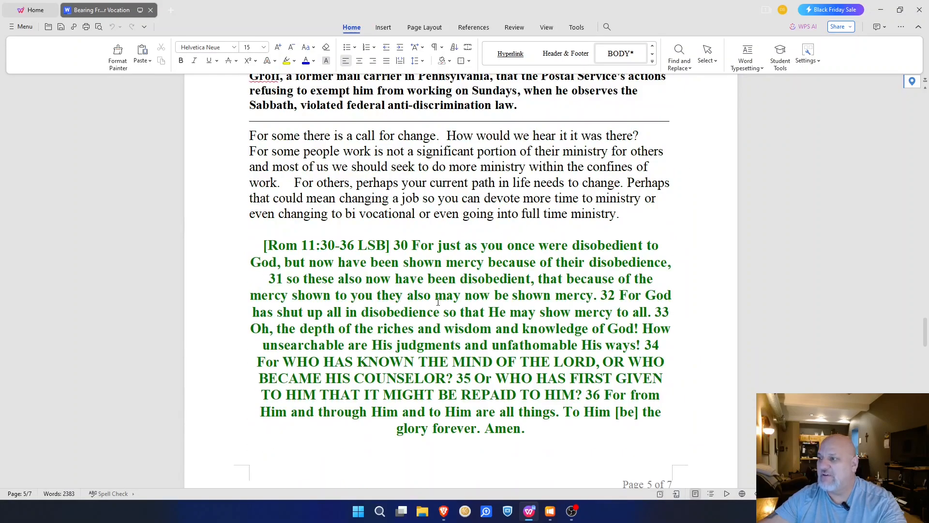
scroll(438, 302, up, 20)
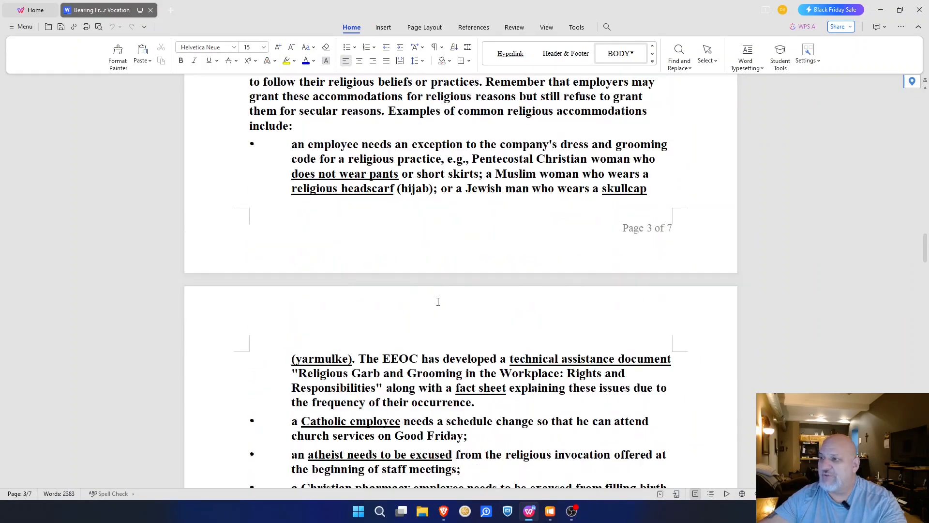
scroll(438, 302, up, 20)
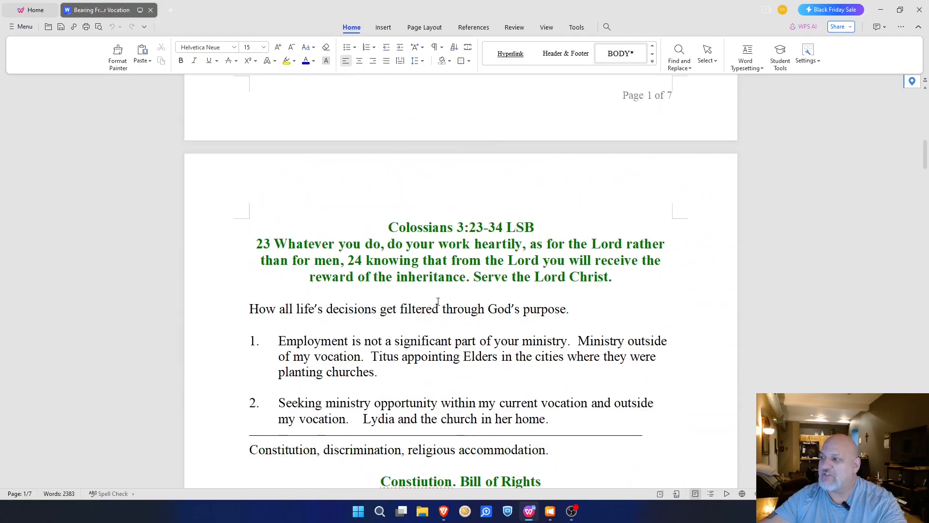
scroll(438, 302, up, 4)
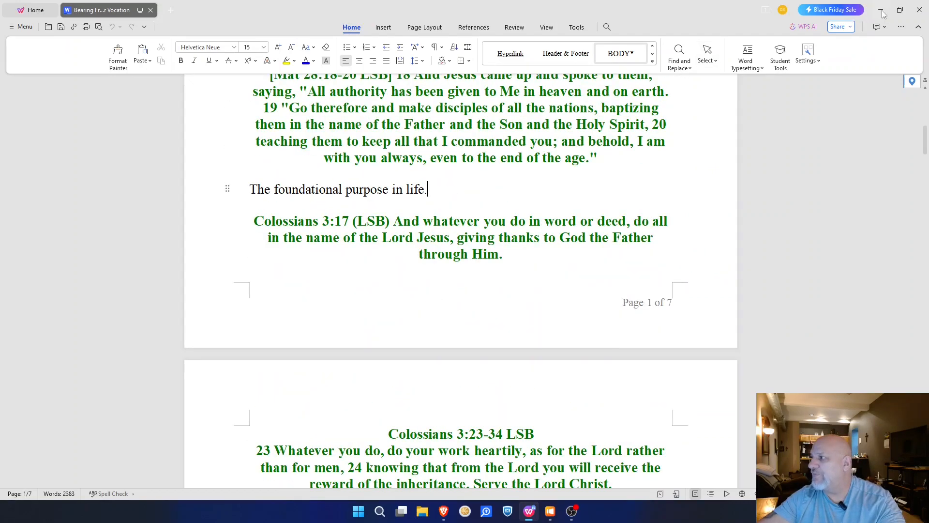
key(alt+Tab)
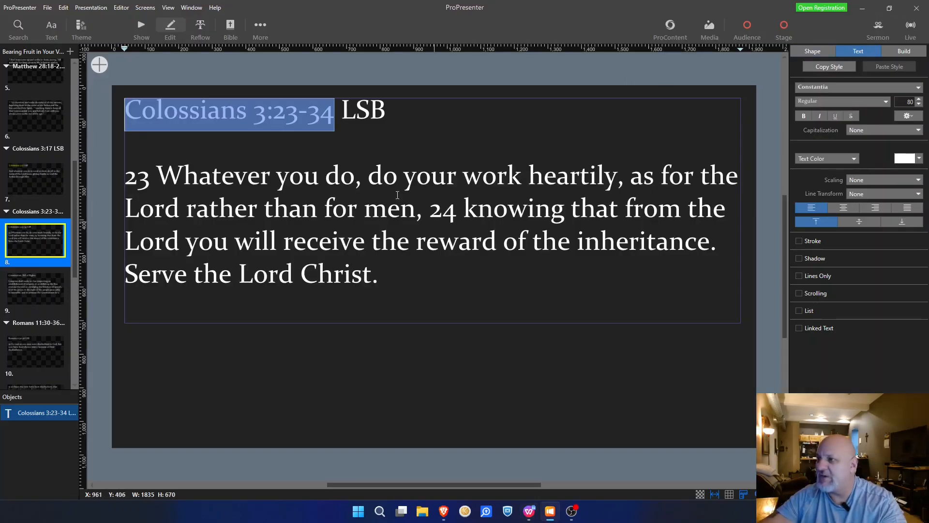
Step: Correct the reference to 'Colossians 3:23-24' and make it yellow
click(323, 114)
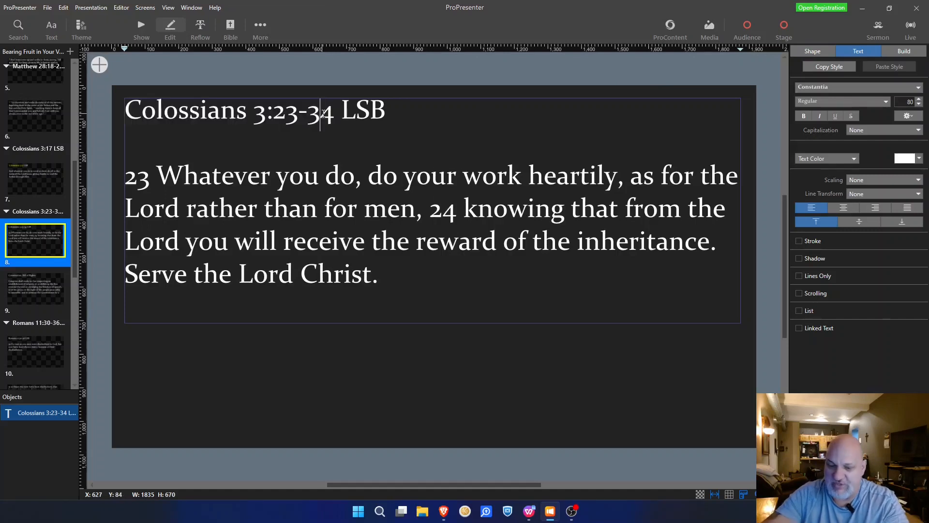
key(BackSpace)
text(2)
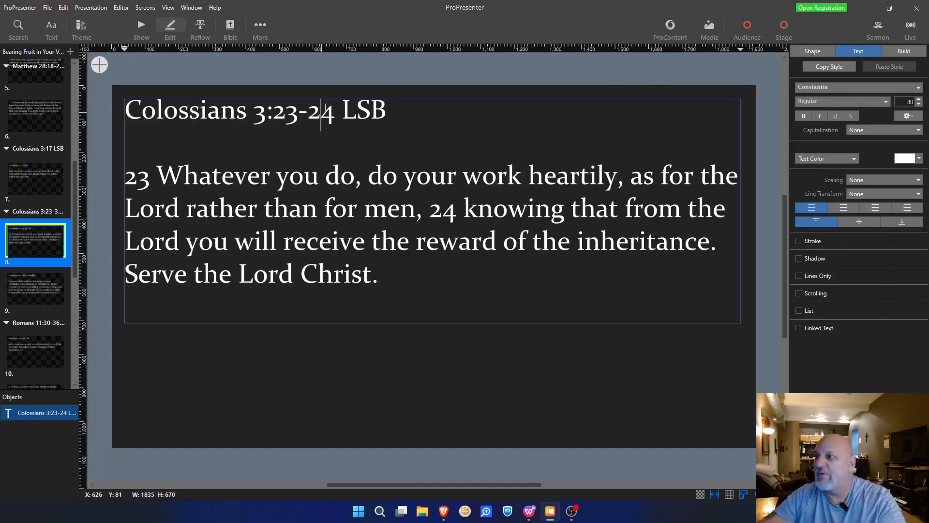
drag(337, 118, 122, 117)
click(919, 159)
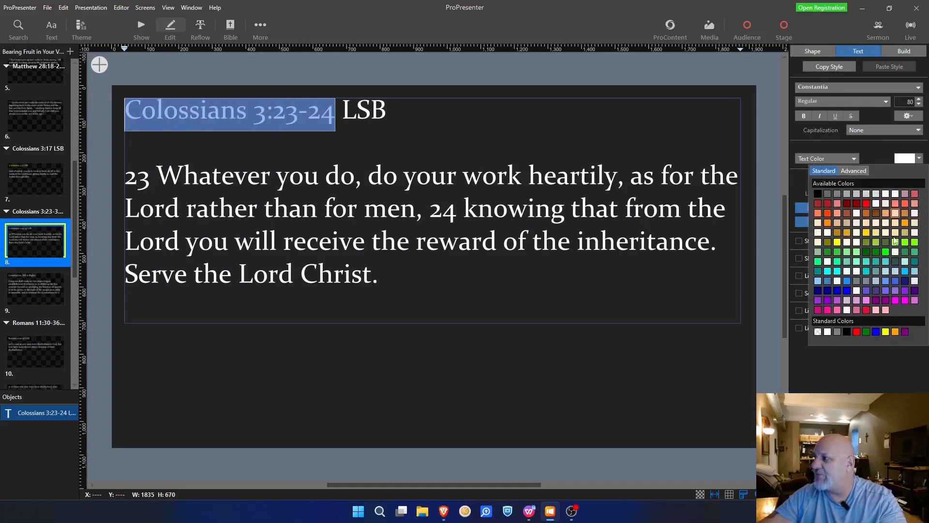
click(886, 332)
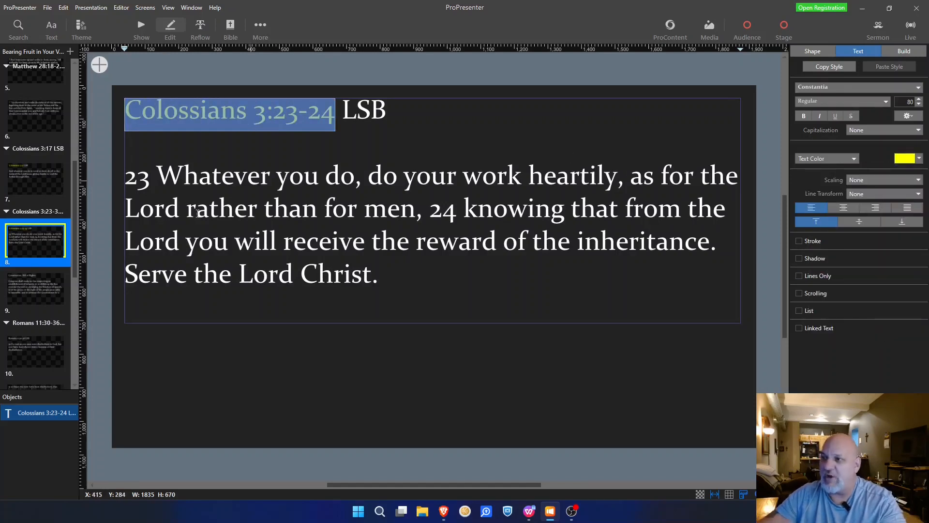
click(141, 183)
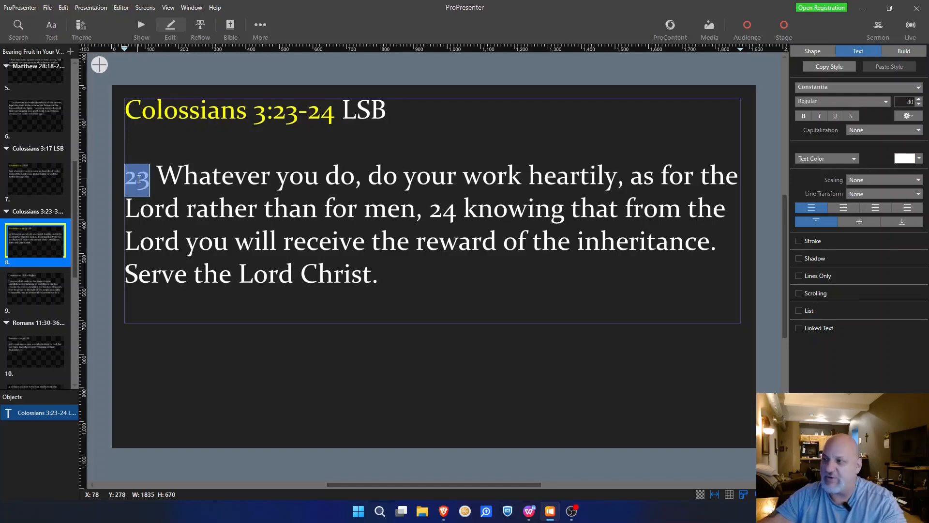
Step: Make verse numbers 23 and 24 yellow superscripts
ctrl+double_click(443, 215)
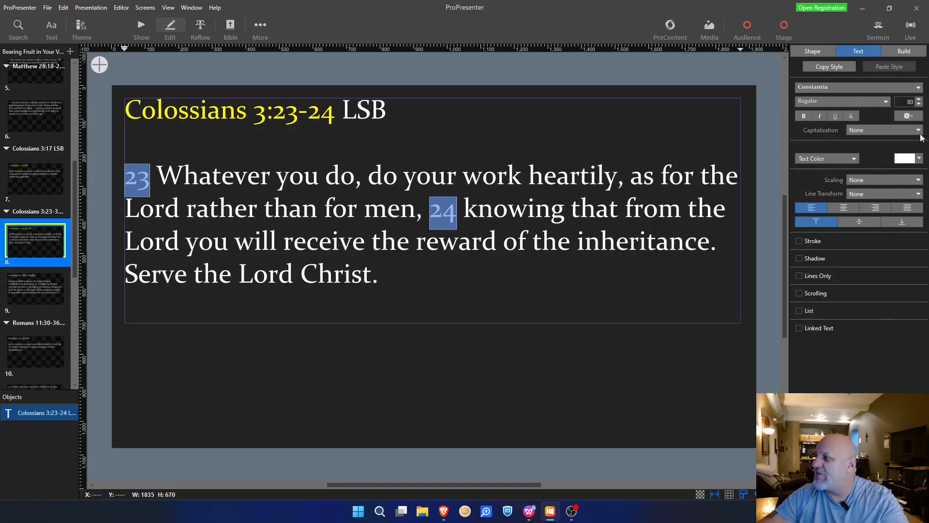
click(914, 117)
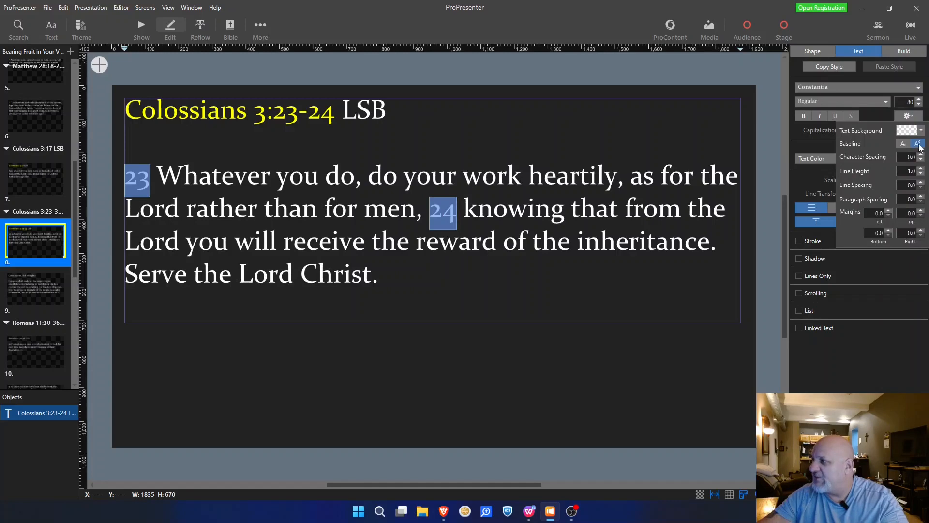
click(920, 148)
click(919, 159)
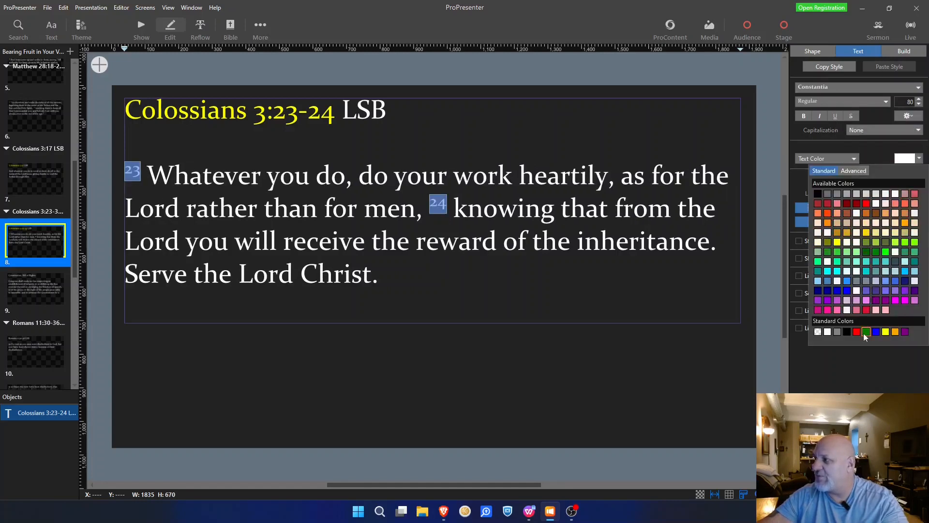
click(886, 332)
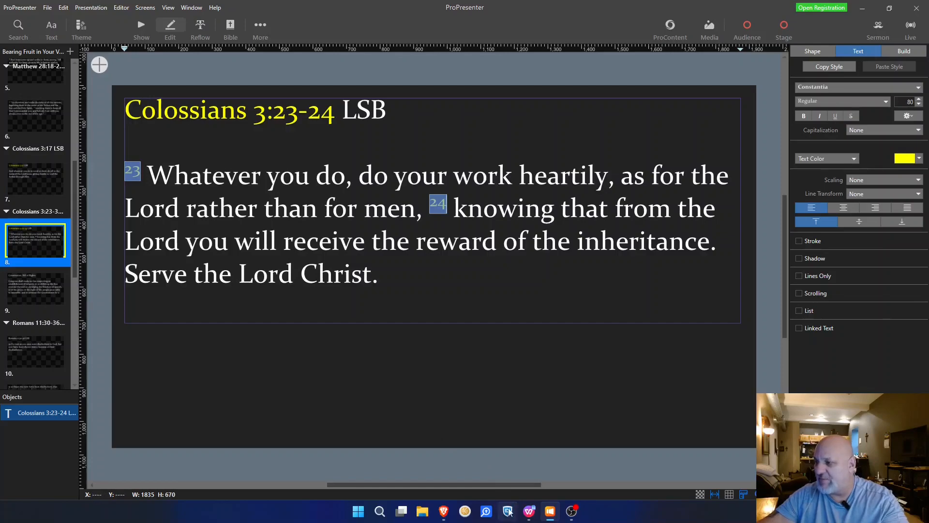
click(529, 512)
Step: Select the notes paragraphs down to the accommodation line, then minimize WPS
scroll(423, 216, down, 8)
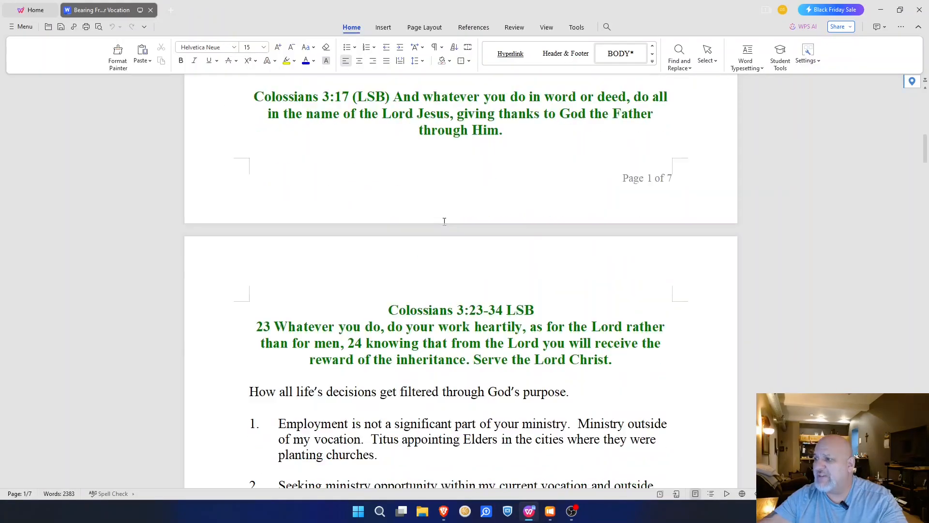
drag(578, 289, 250, 143)
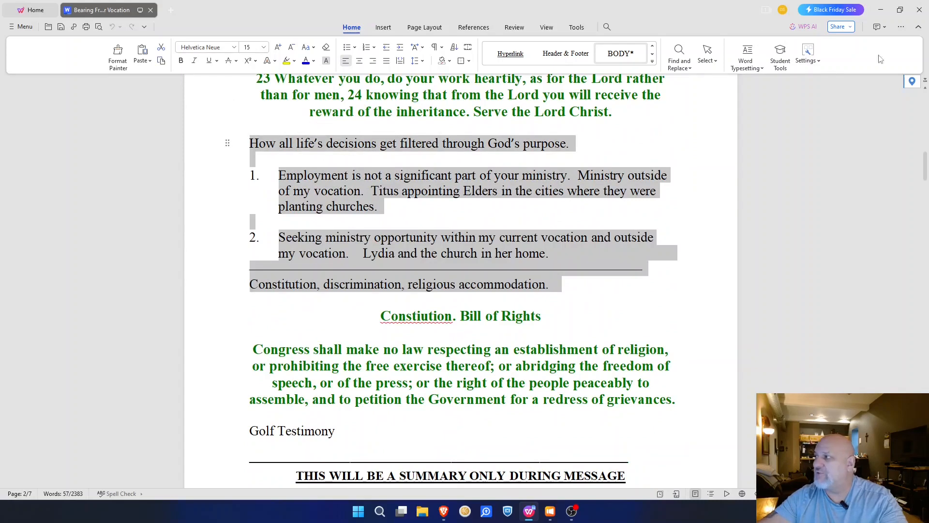
click(881, 9)
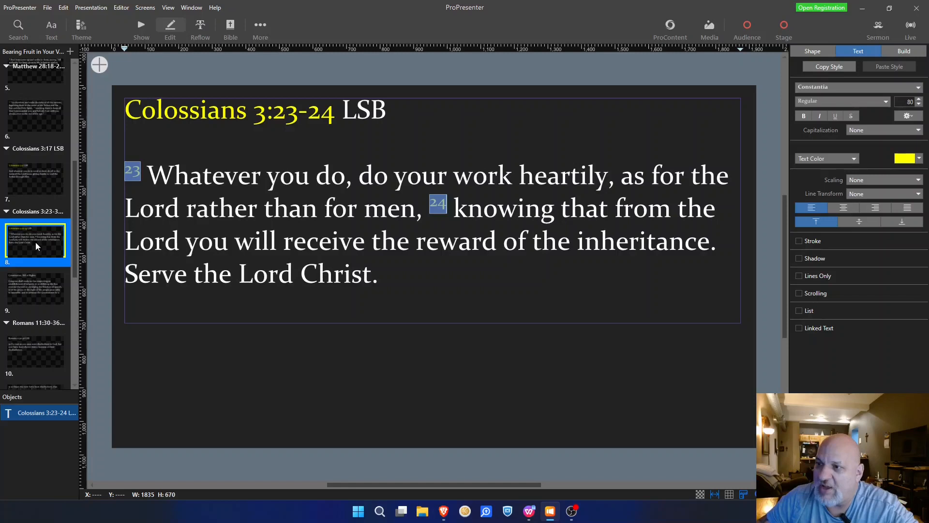
Step: Insert a blank Bible Background 1 slide after the Colossians 3:23-24 slide, then review slides 8–10
click(71, 50)
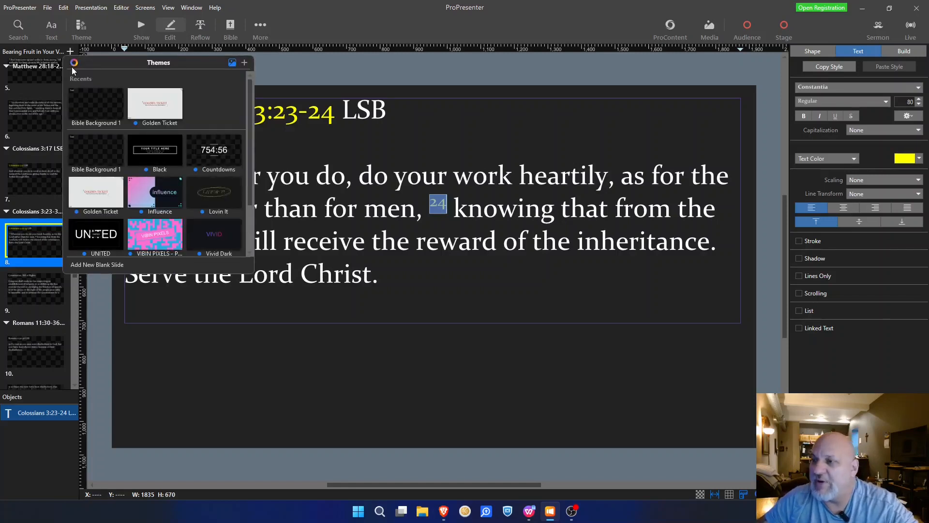
click(98, 110)
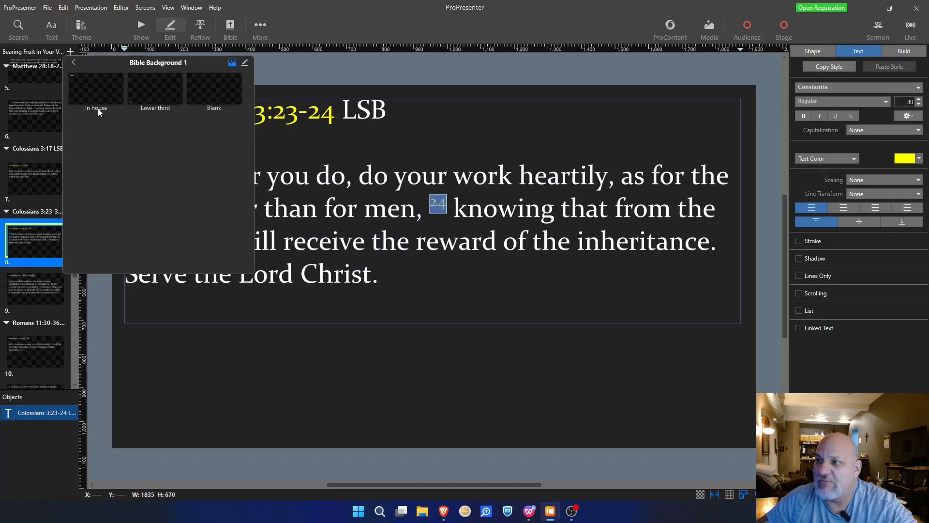
click(213, 101)
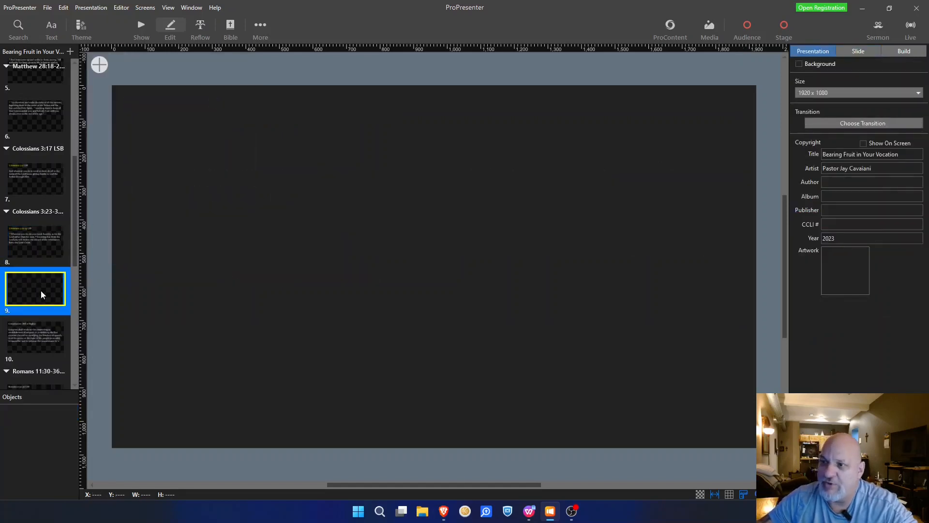
click(35, 238)
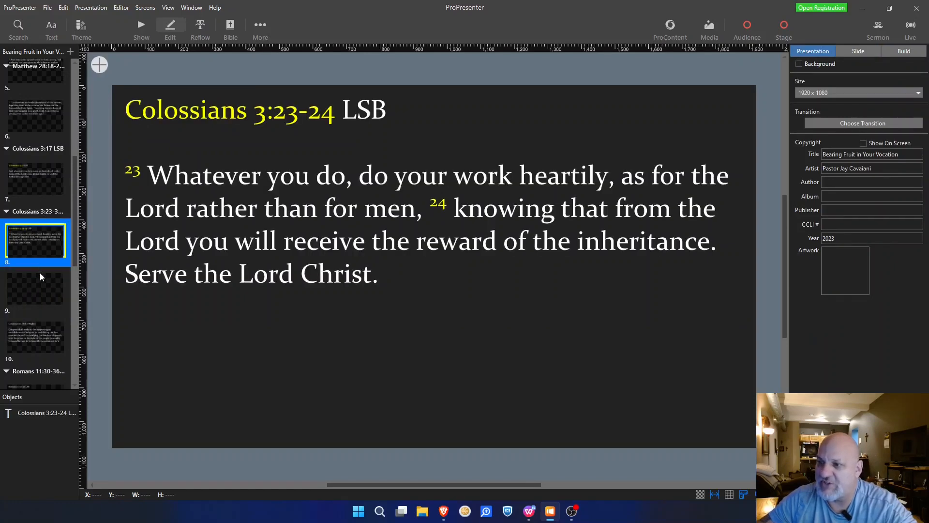
click(40, 290)
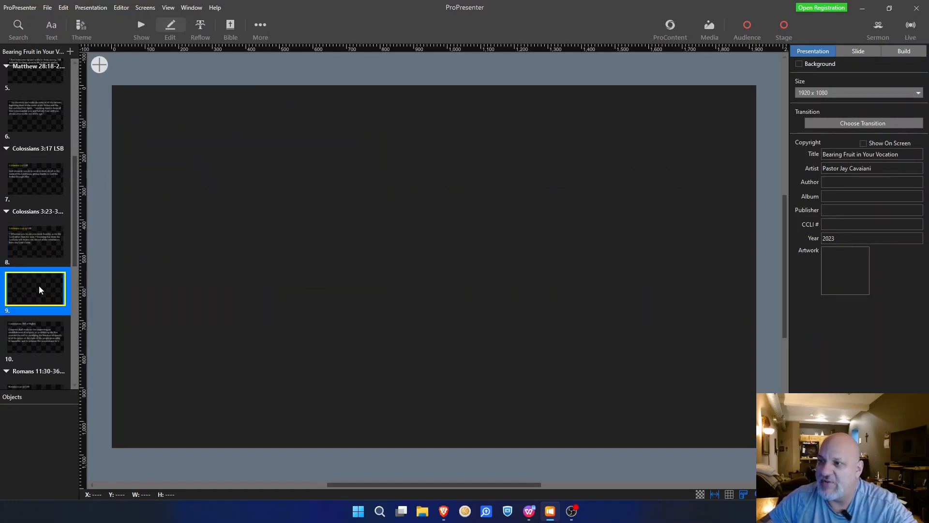
click(31, 327)
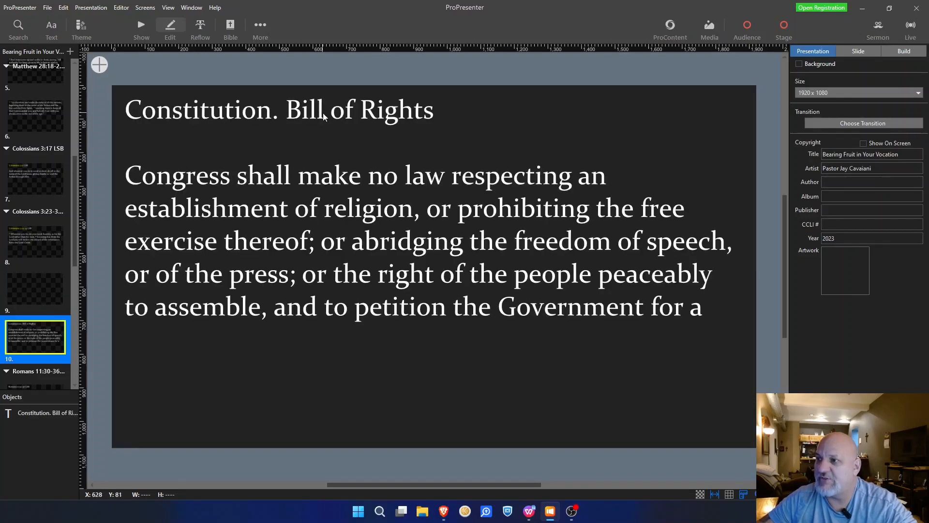
click(533, 517)
Step: Review the Bill of Rights and Golf Testimony notes in WPS Writer, then return to ProPresenter's slide 10
scroll(391, 198, down, 1)
scroll(391, 197, up, 2)
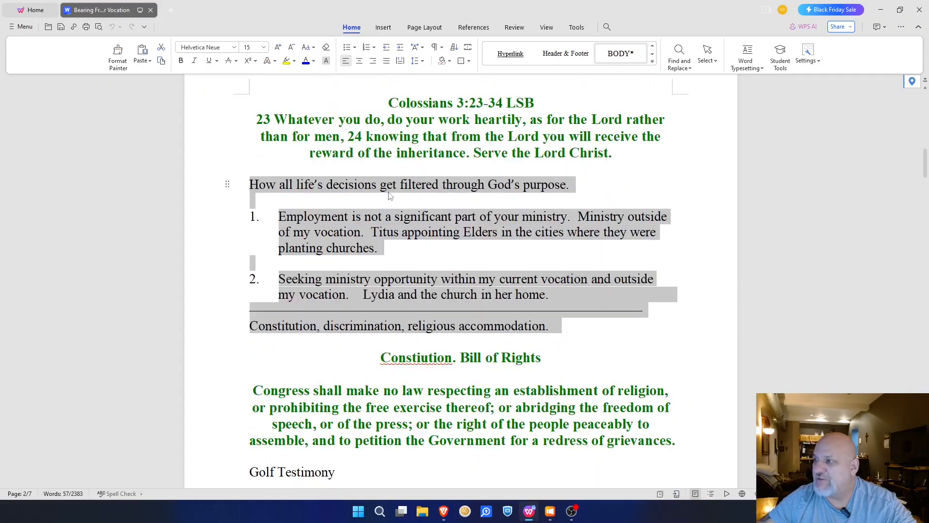
scroll(432, 316, down, 2)
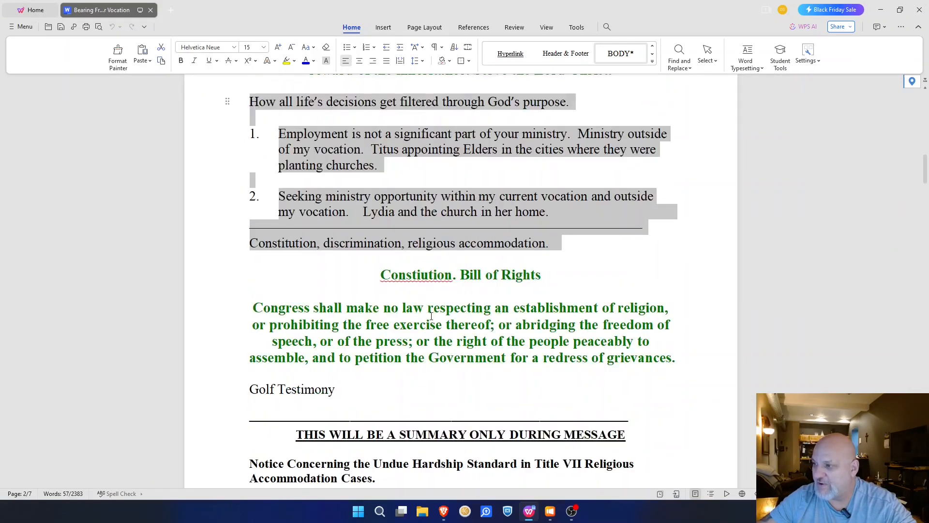
click(551, 517)
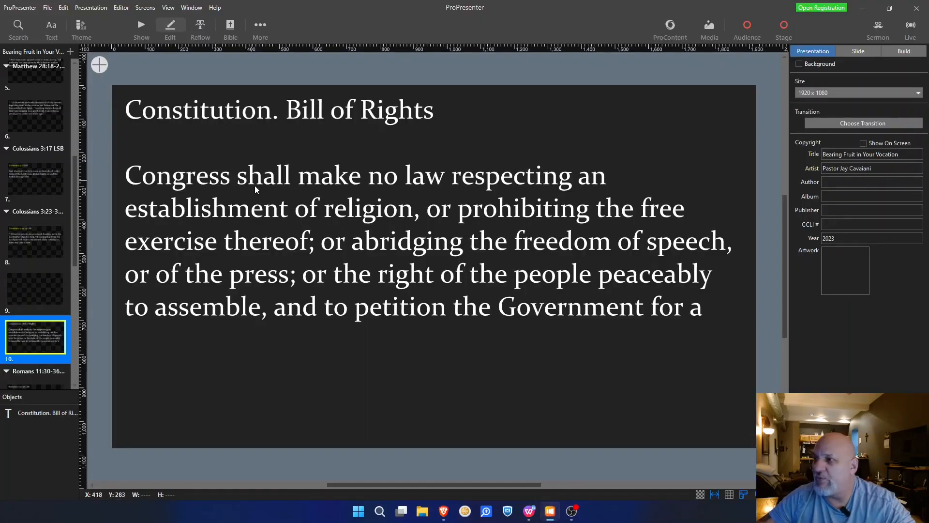
Step: Center the 'Constitution. Bill of Rights' title on slide 10 and make it bold italic
click(349, 105)
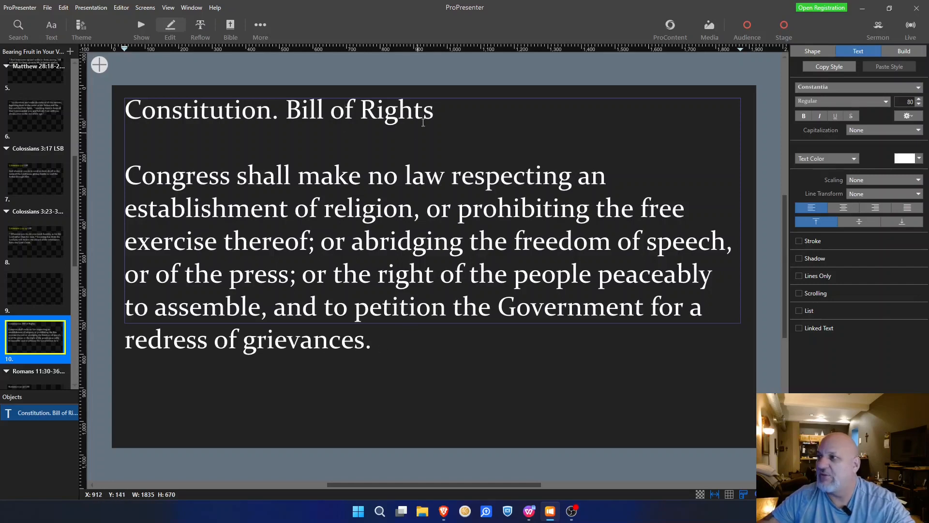
drag(458, 115, 119, 113)
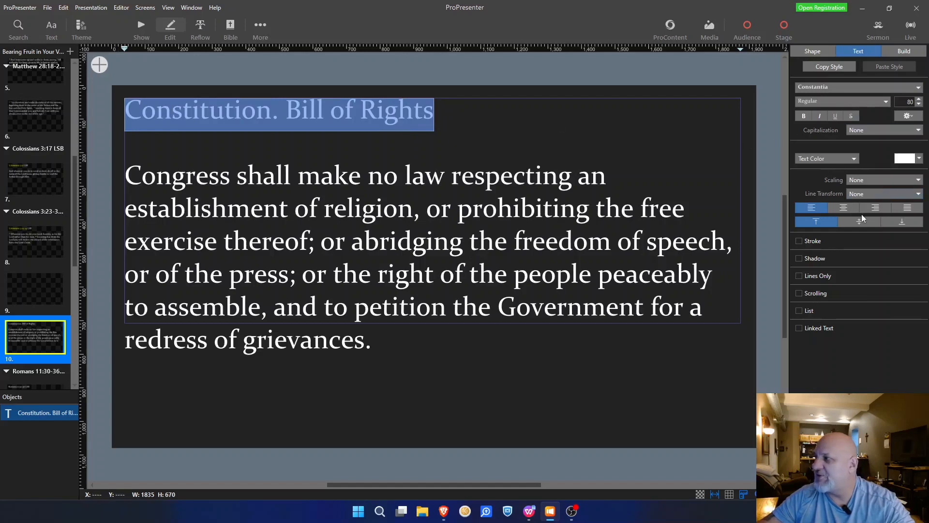
click(849, 208)
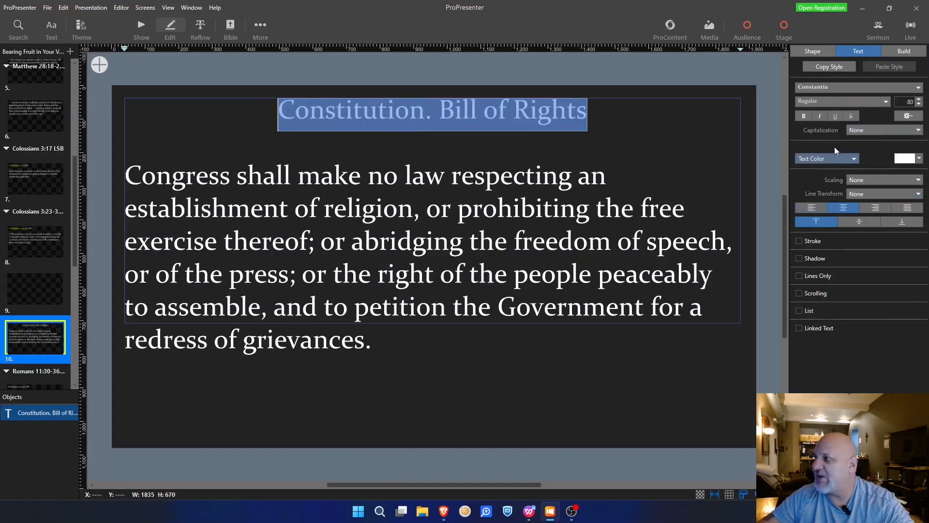
click(819, 117)
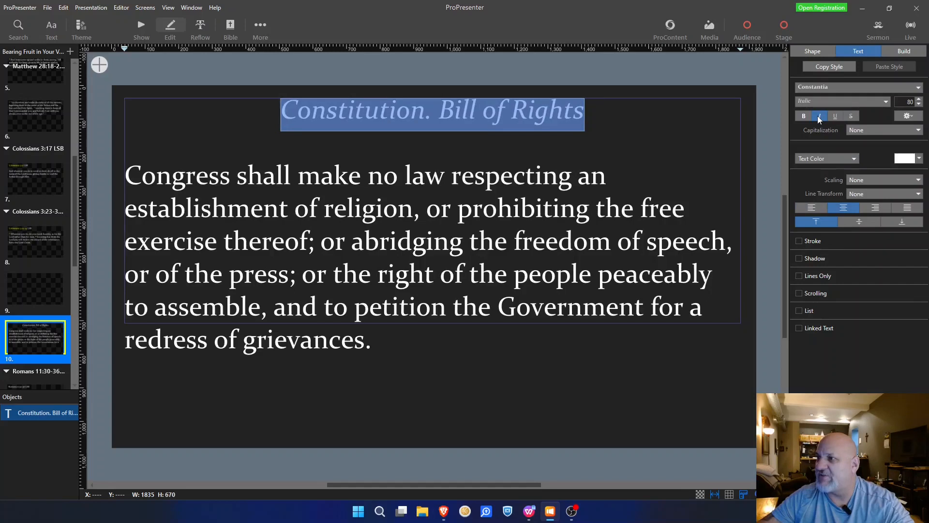
click(806, 117)
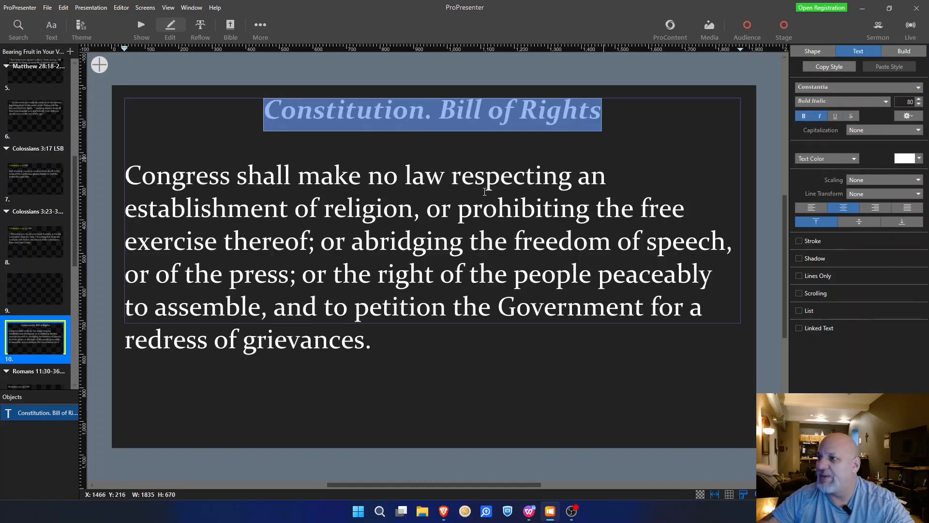
click(385, 213)
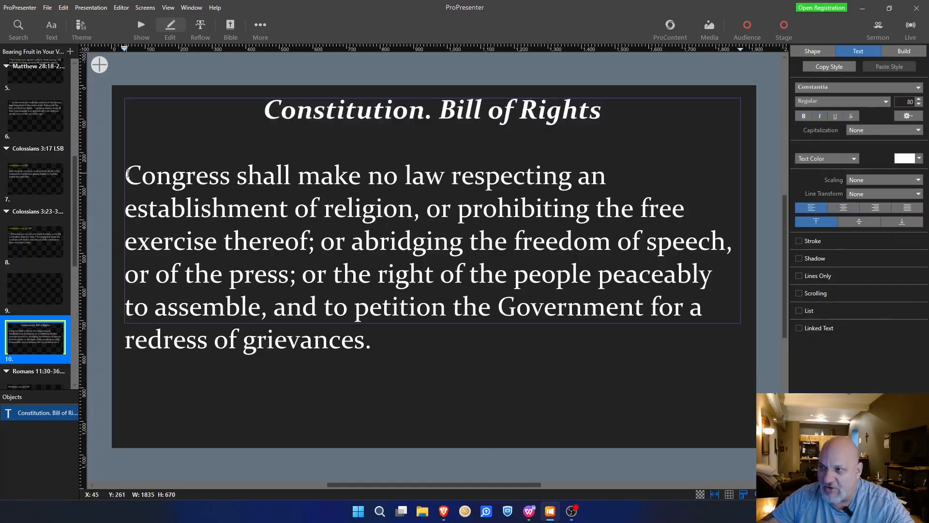
Step: Shrink the Congress paragraph's font size to 75
drag(127, 174, 380, 362)
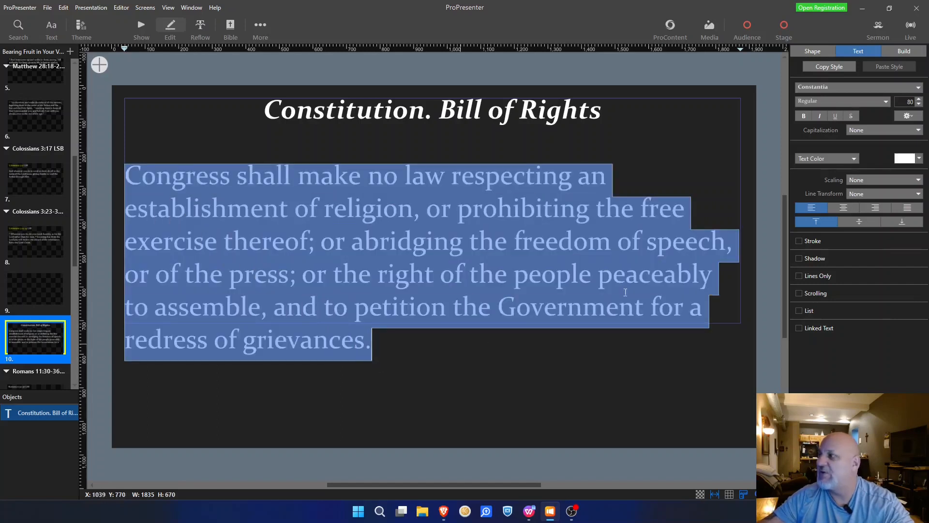
click(919, 105)
click(919, 105)
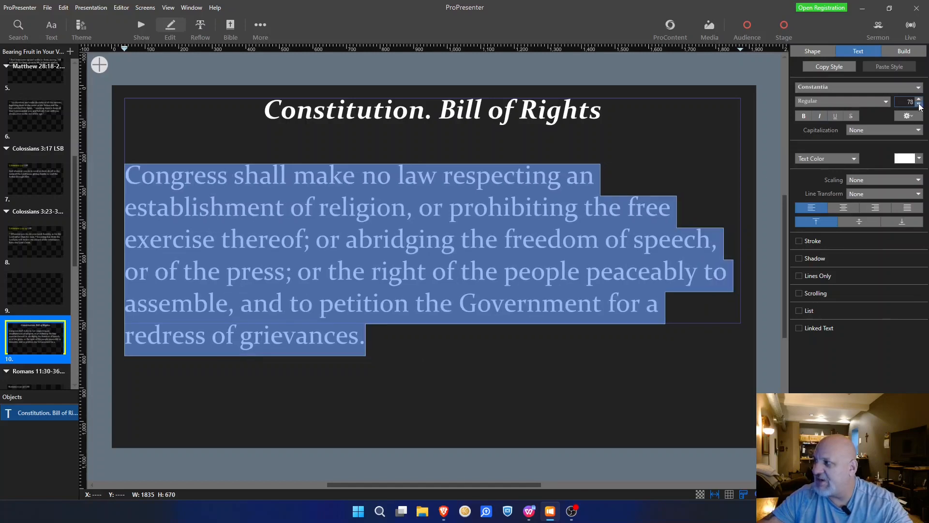
click(919, 105)
click(919, 105)
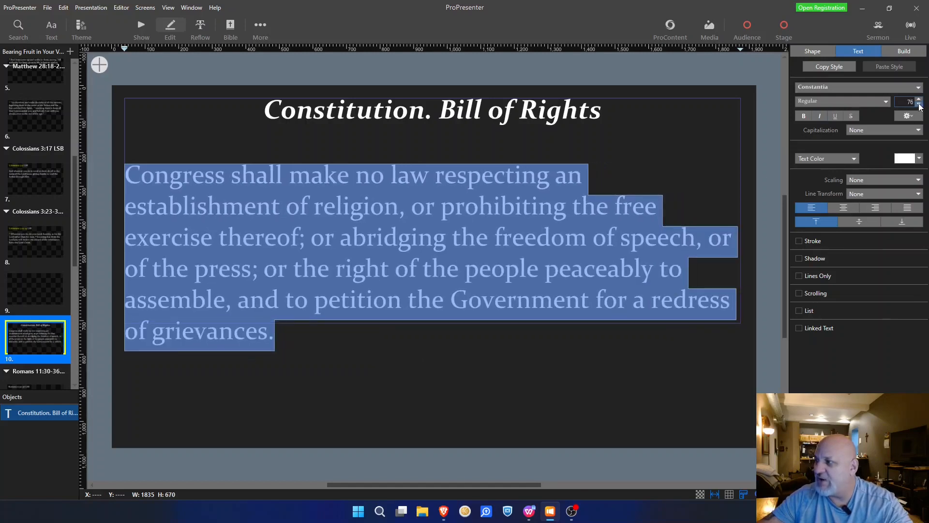
click(919, 105)
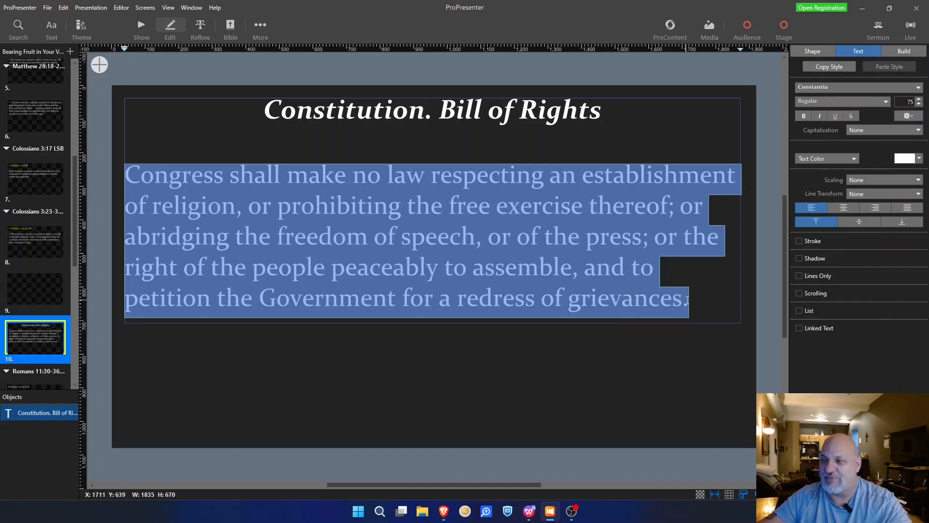
Step: Check the title and body formatting, reselecting the title before clearing the selection
click(640, 126)
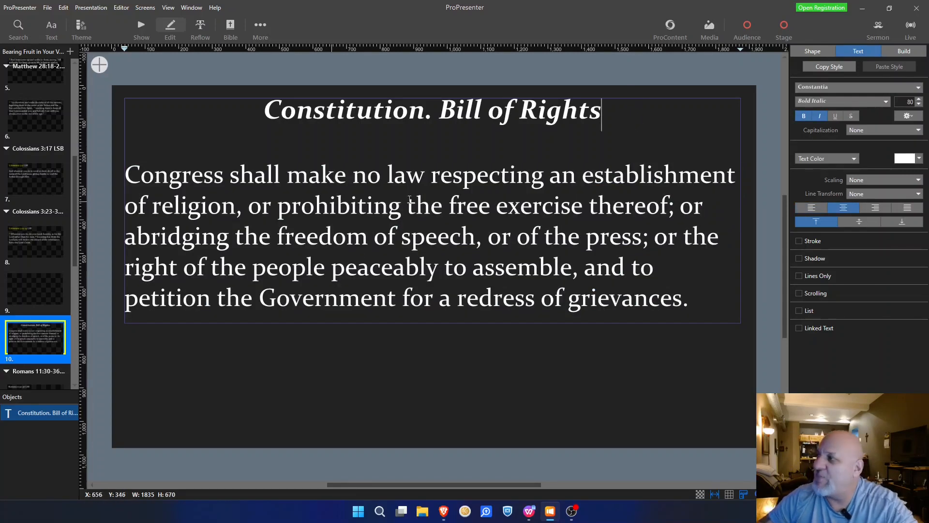
click(587, 237)
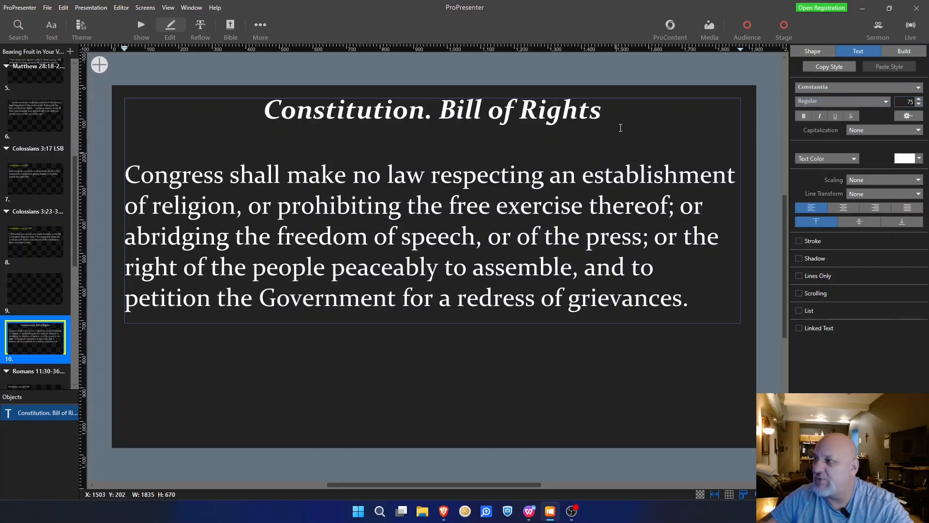
drag(610, 114, 270, 92)
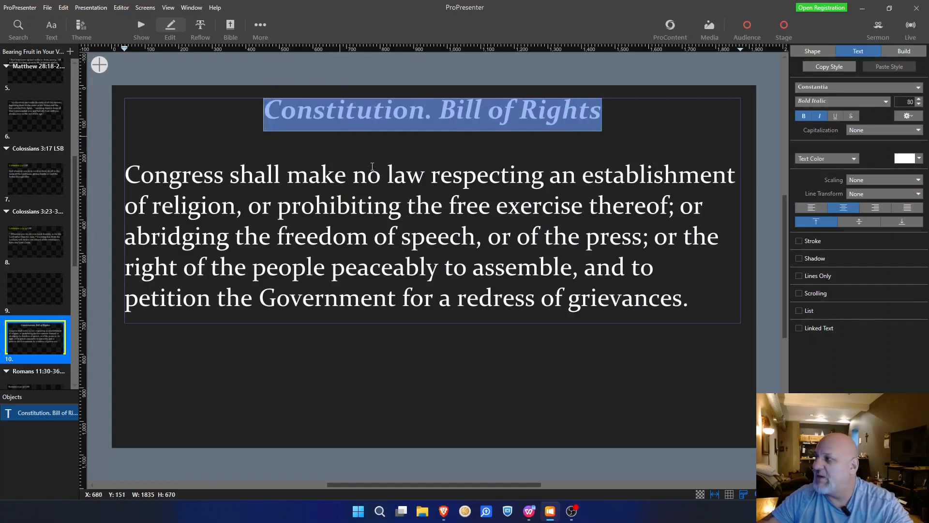
click(227, 140)
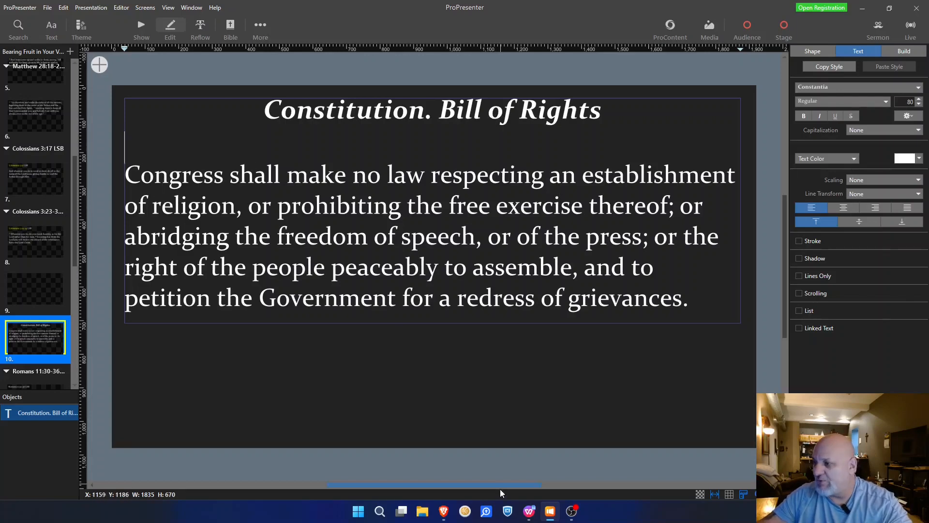
Step: Scroll the sermon notes down to the green Romans 11:30-36 LSB passage on page 5
click(529, 510)
scroll(418, 214, down, 3)
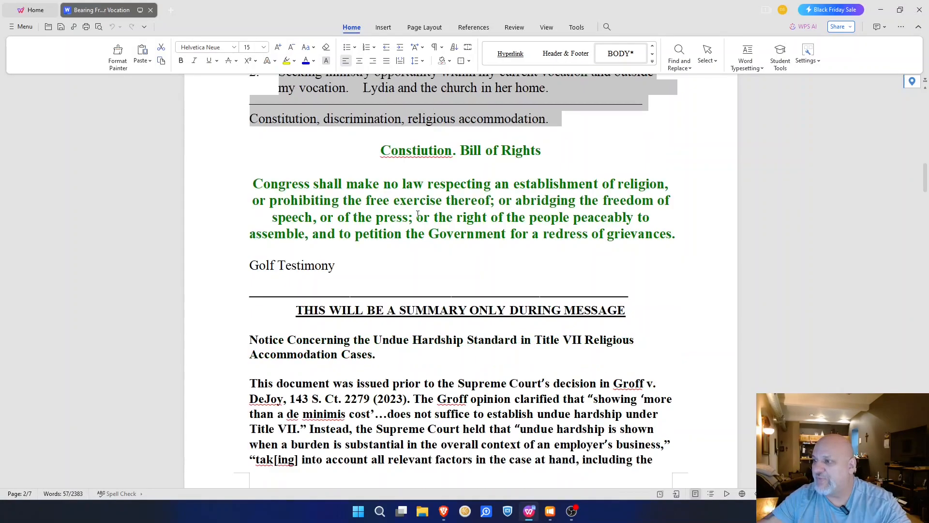
scroll(354, 196, down, 20)
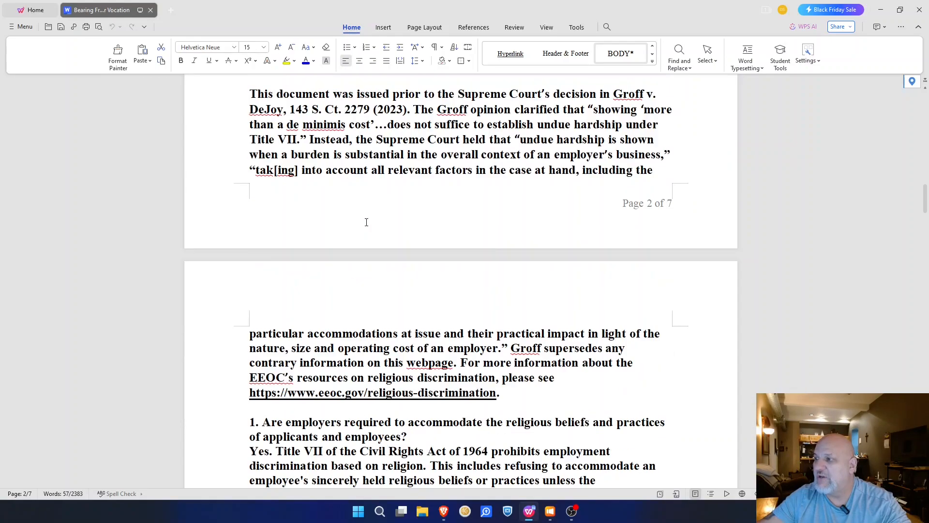
scroll(367, 227, down, 5)
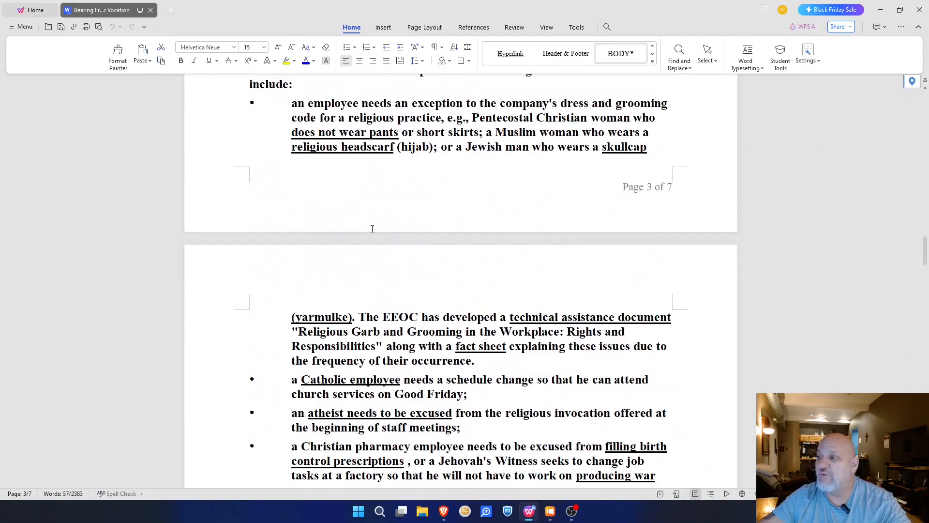
scroll(537, 368, down, 20)
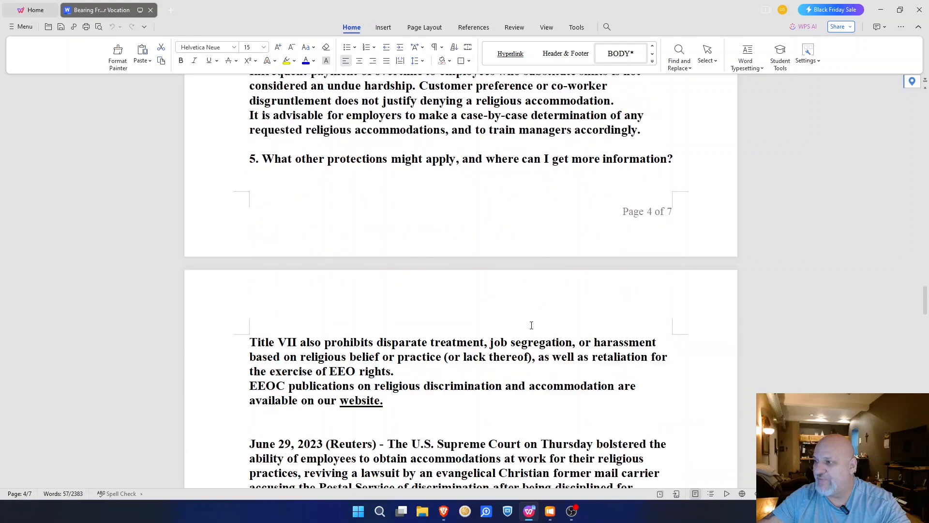
Step: Insert a Blank template slide after slide 10, then open the first Romans 11:30-36 slide
click(550, 511)
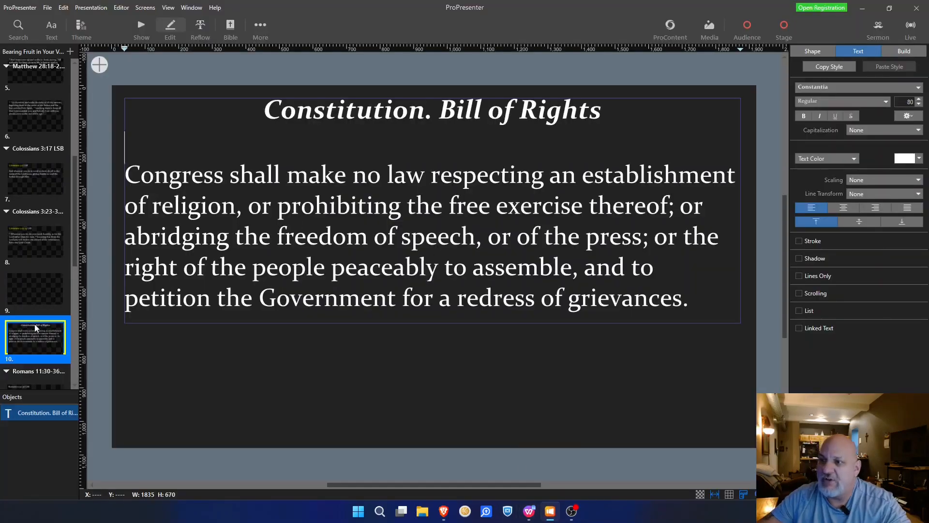
click(132, 62)
click(70, 51)
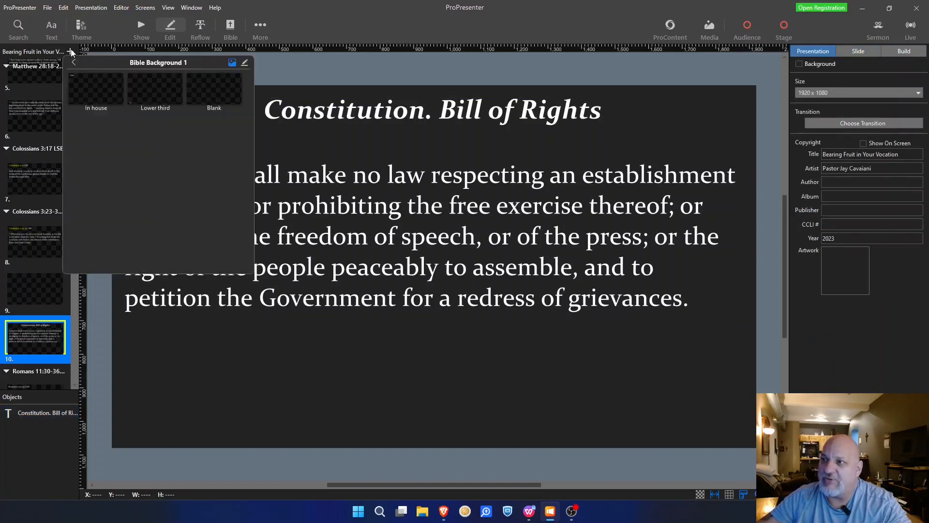
click(214, 90)
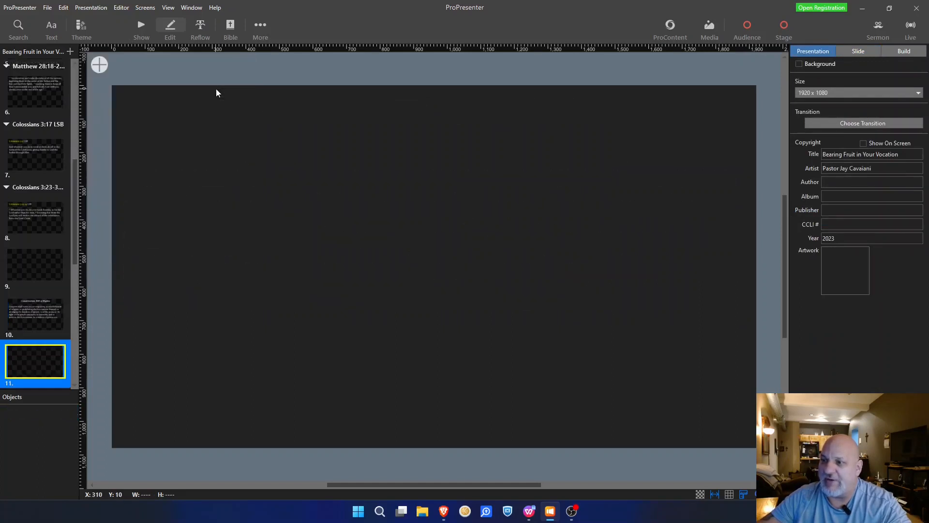
scroll(29, 260, down, 3)
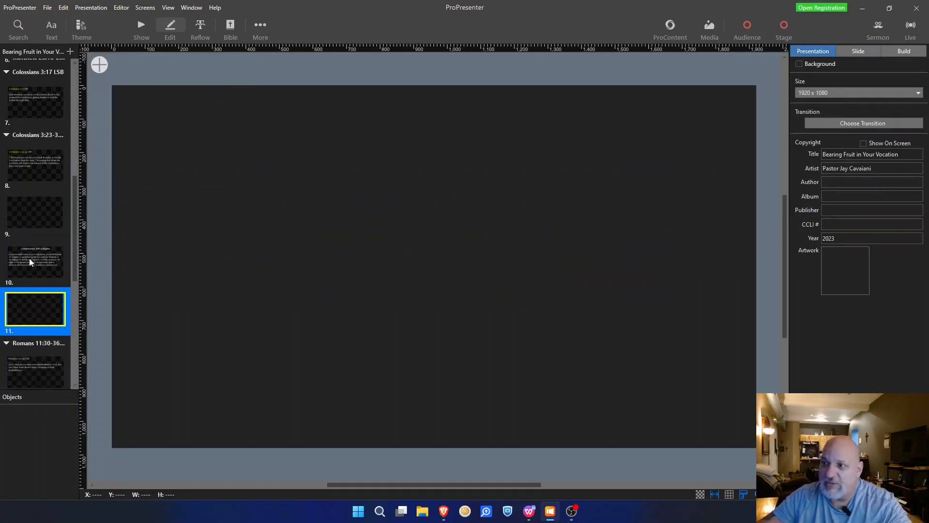
scroll(31, 261, down, 2)
click(28, 209)
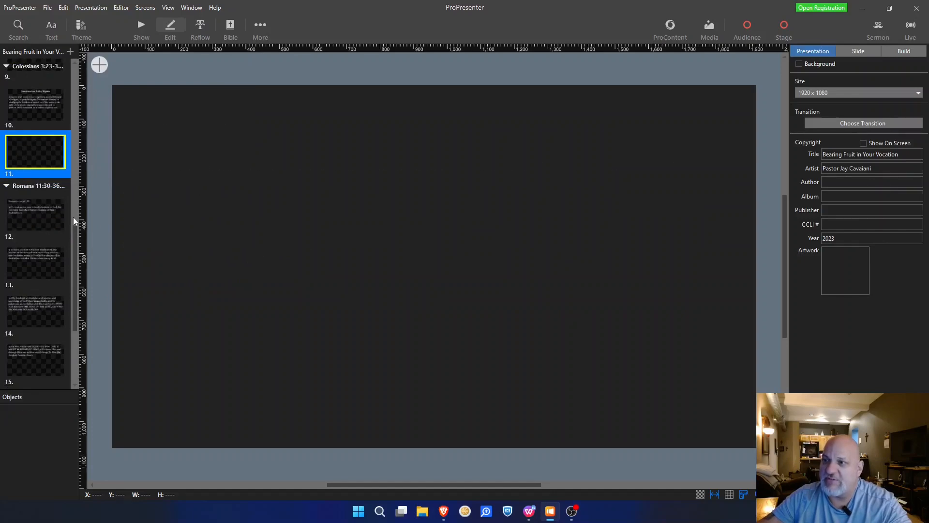
Step: Color the Romans 11:30-36 reference in the title line yellow
click(250, 114)
click(250, 115)
drag(312, 114, 121, 109)
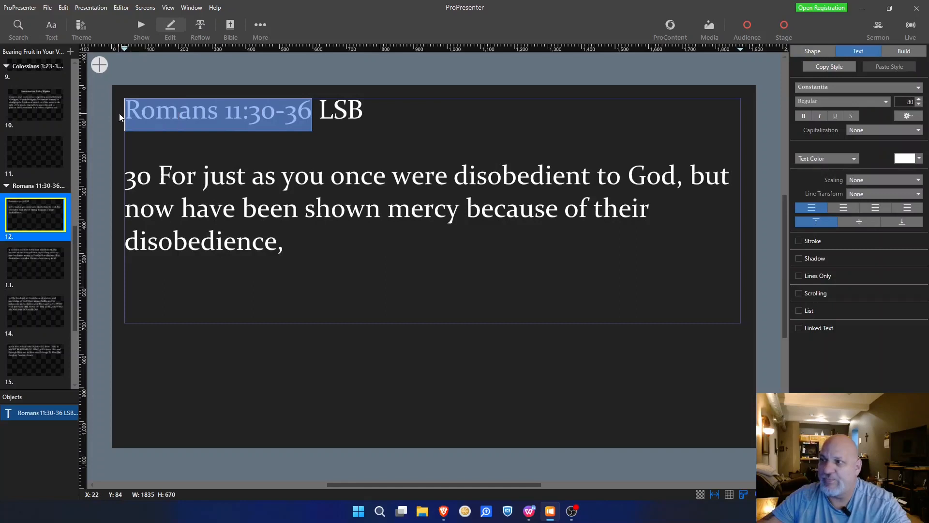
click(920, 159)
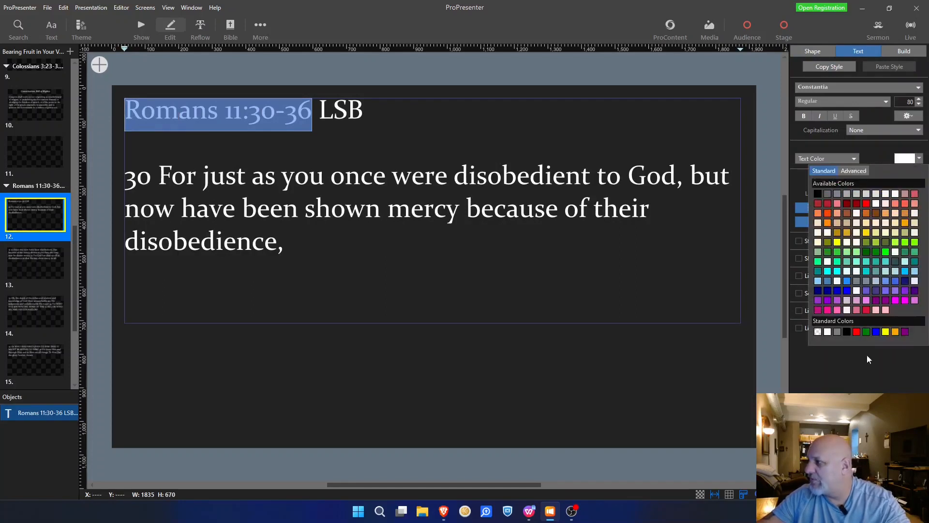
click(885, 331)
Step: Make verse number 30 yellow and superscript
scroll(37, 293, down, 2)
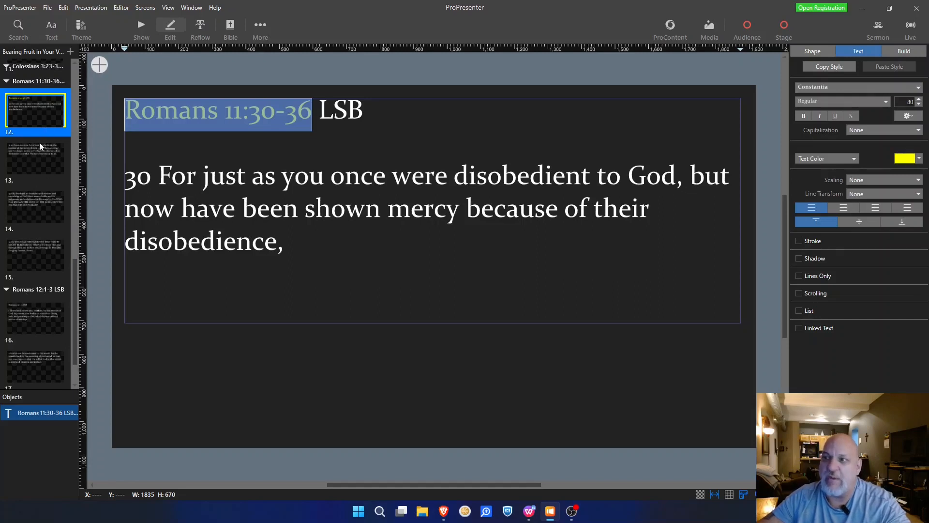
double_click(139, 180)
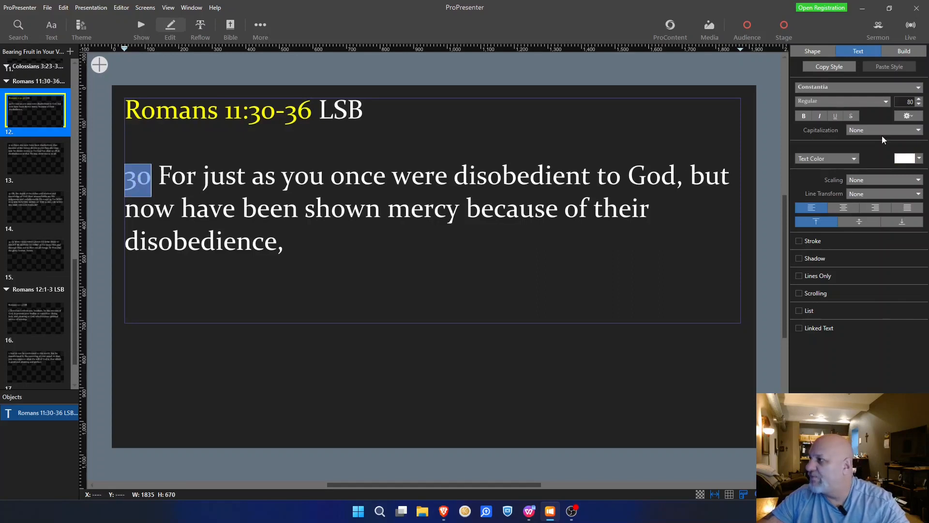
click(919, 159)
click(887, 334)
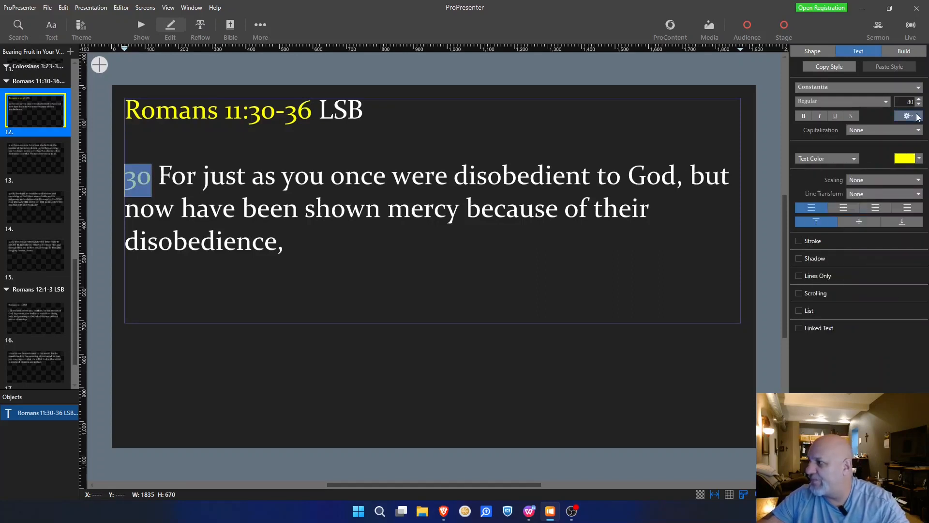
click(916, 117)
click(918, 144)
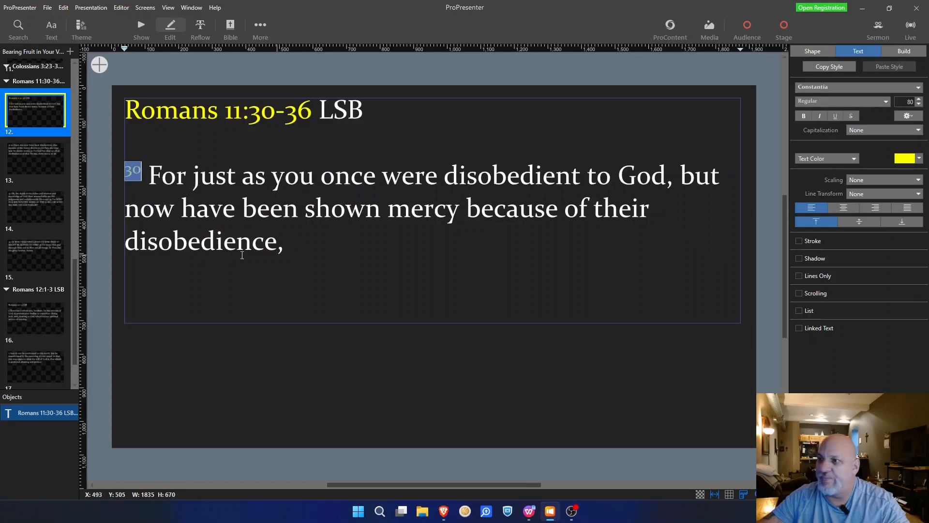
Step: On slide 13, separate the run-together 'mercy.32' so verse 32 stands apart
click(30, 160)
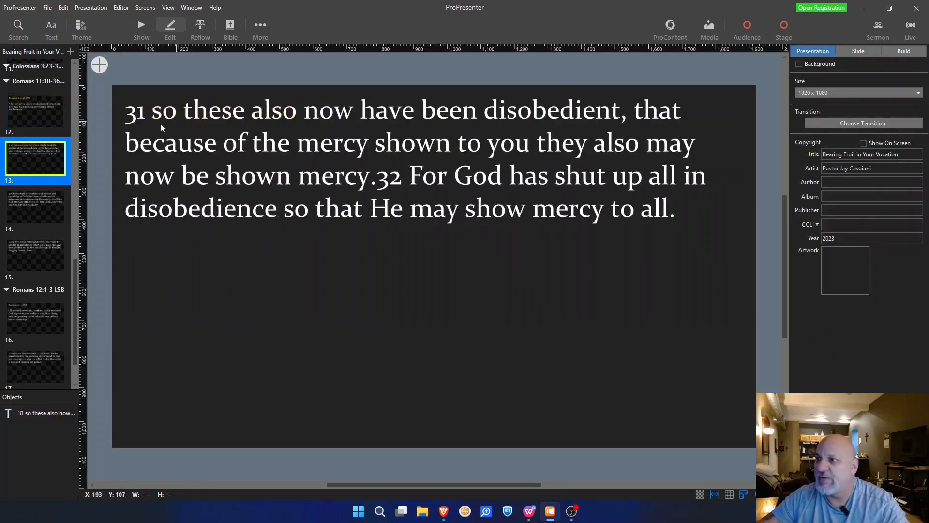
double_click(141, 116)
double_click(141, 115)
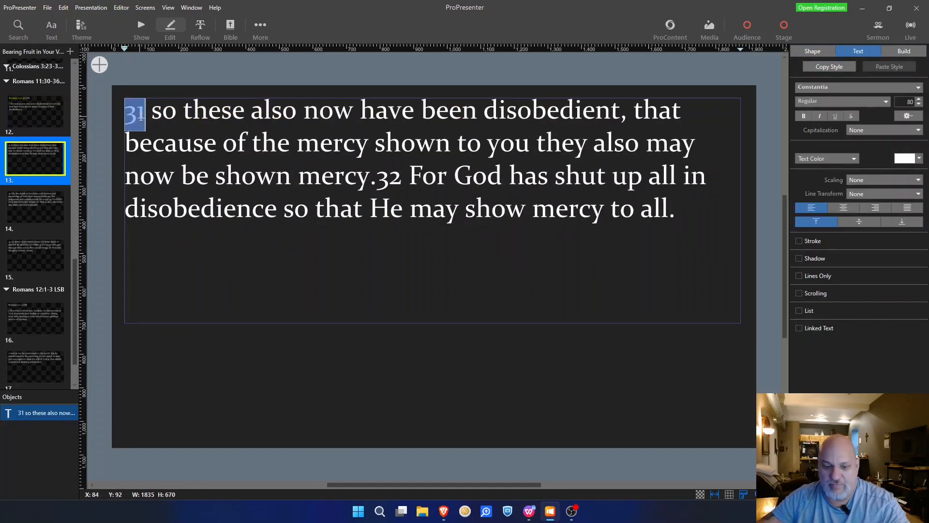
double_click(389, 178)
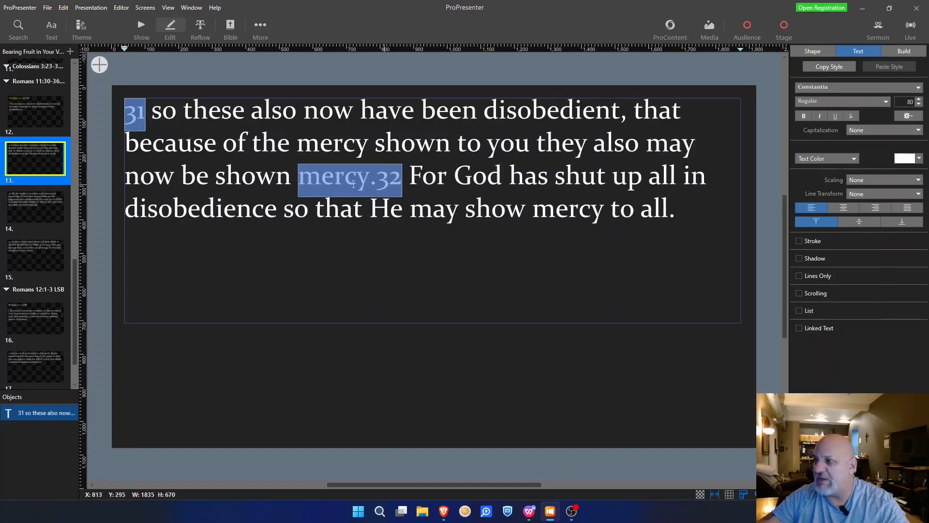
click(377, 178)
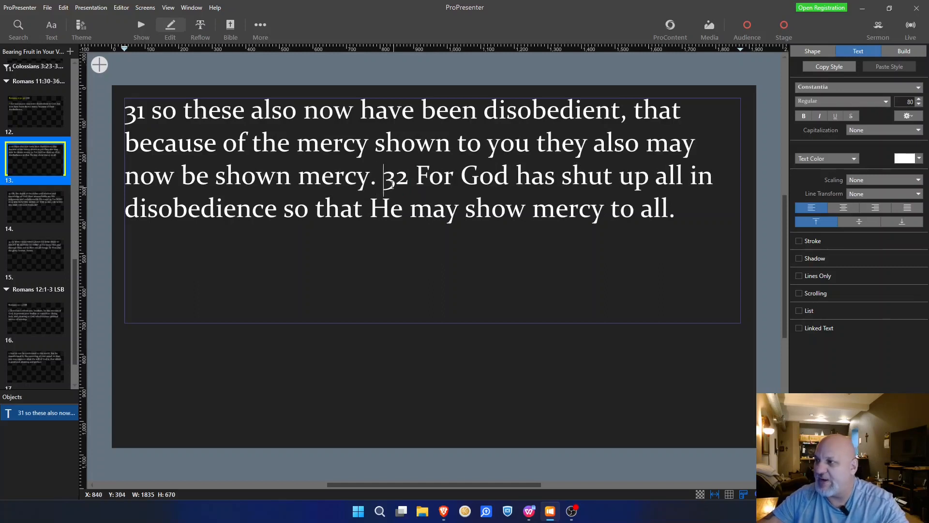
Step: Make verse numbers 31 and 32 yellow superscript
double_click(141, 114)
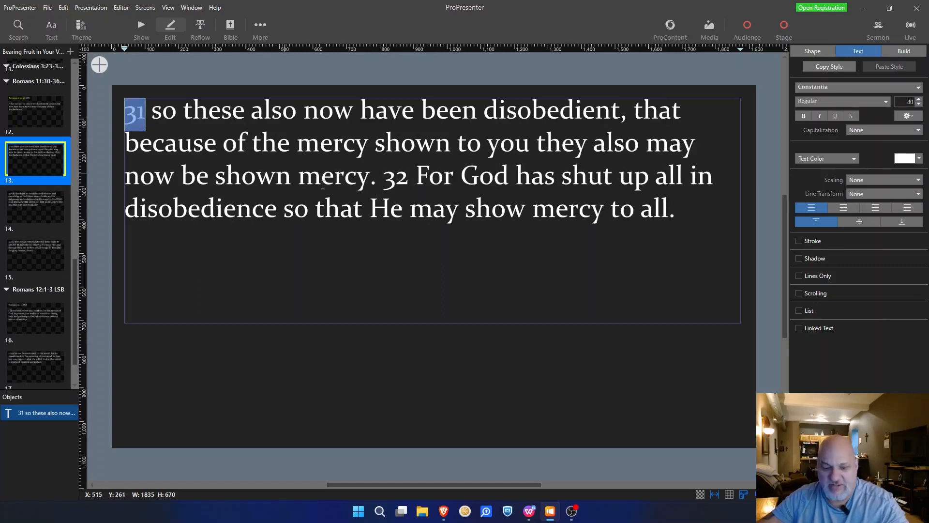
ctrl+double_click(396, 177)
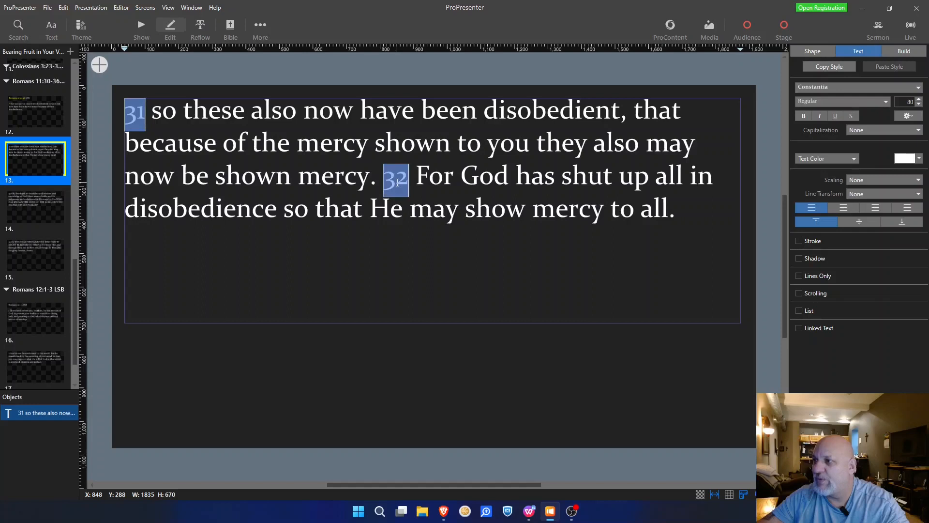
click(919, 120)
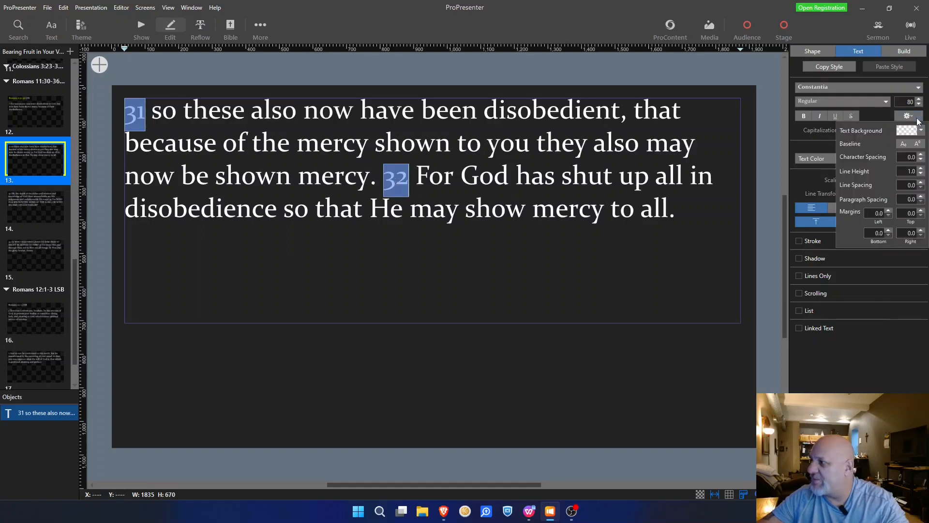
click(924, 144)
click(920, 159)
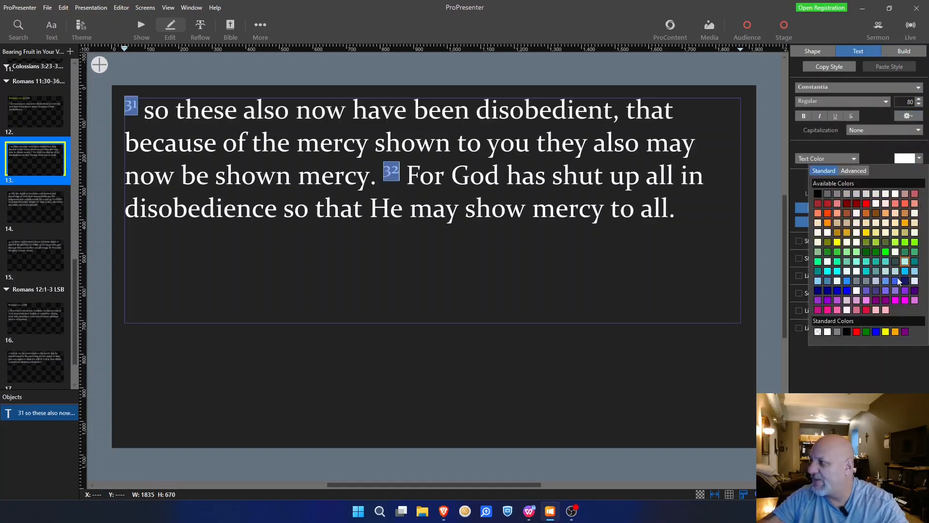
click(888, 333)
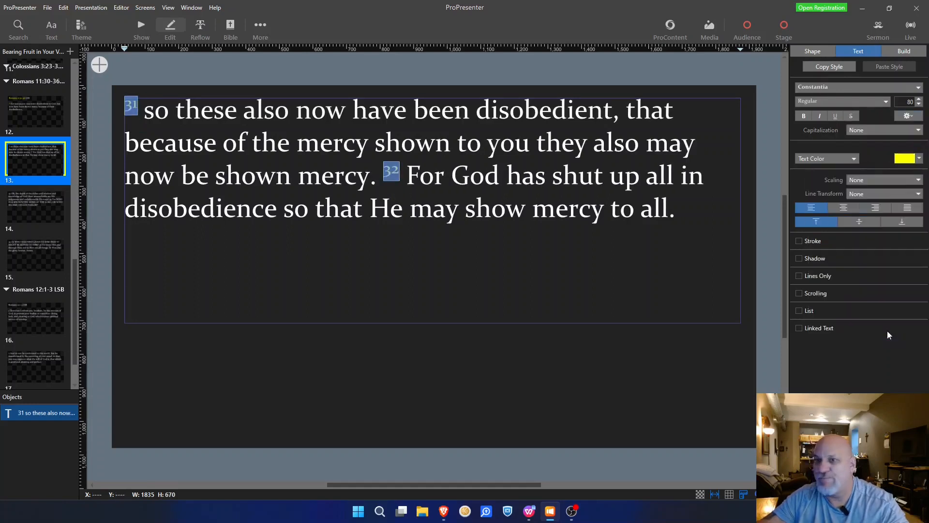
click(54, 198)
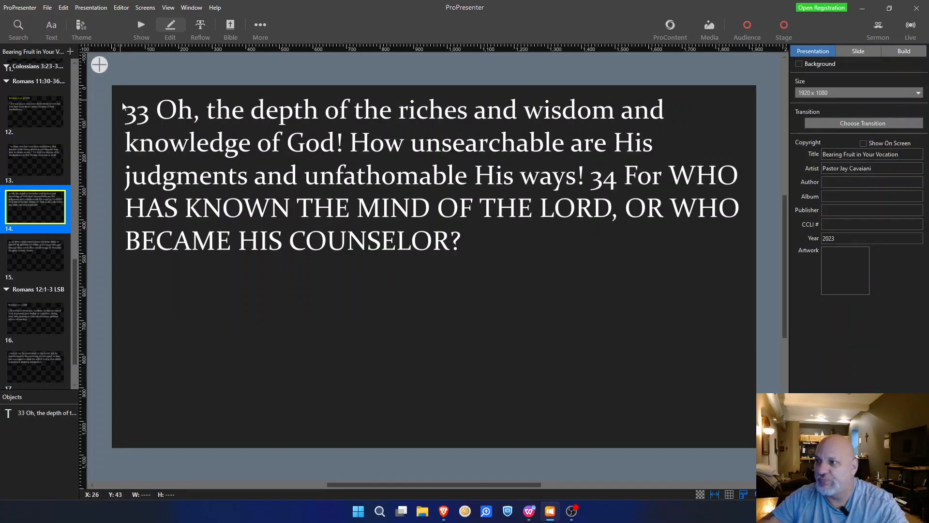
Step: Make verse numbers 33 and 34 on slide 14 yellow superscript
click(139, 112)
double_click(139, 112)
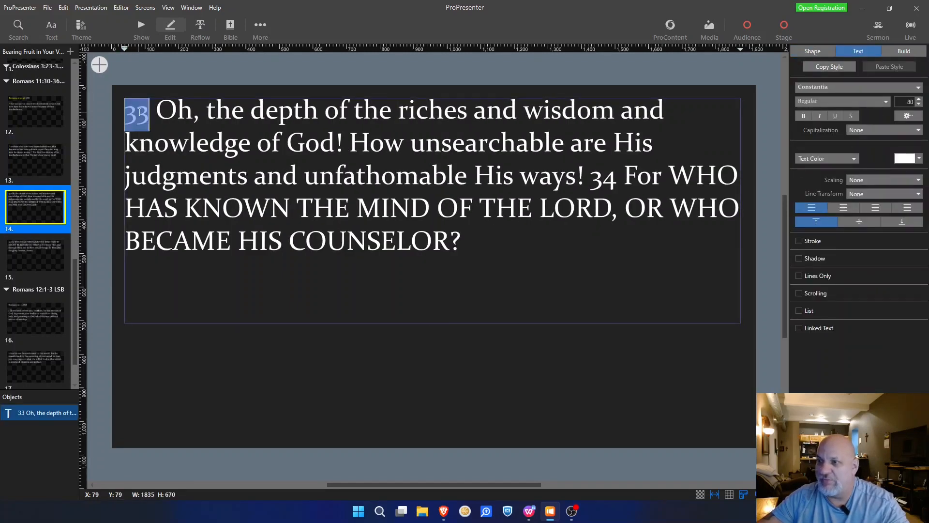
ctrl+double_click(605, 183)
click(908, 116)
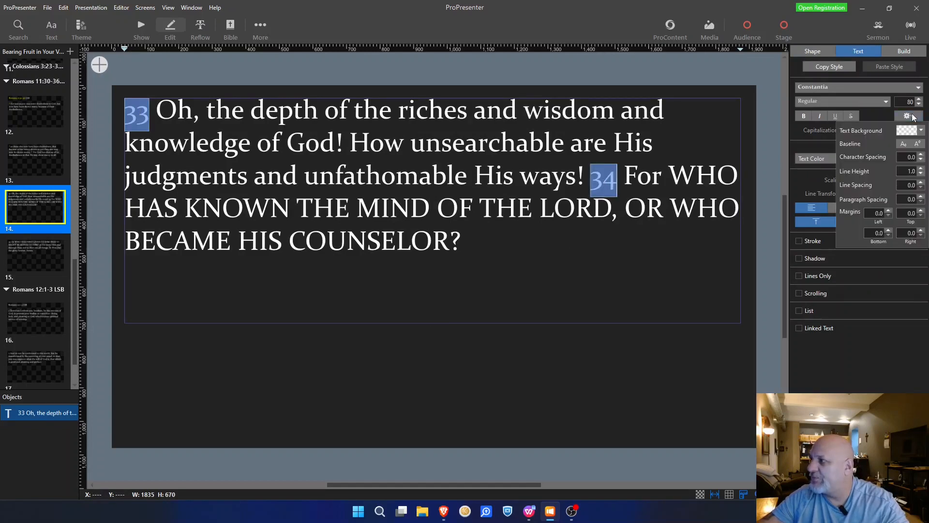
click(919, 144)
click(919, 159)
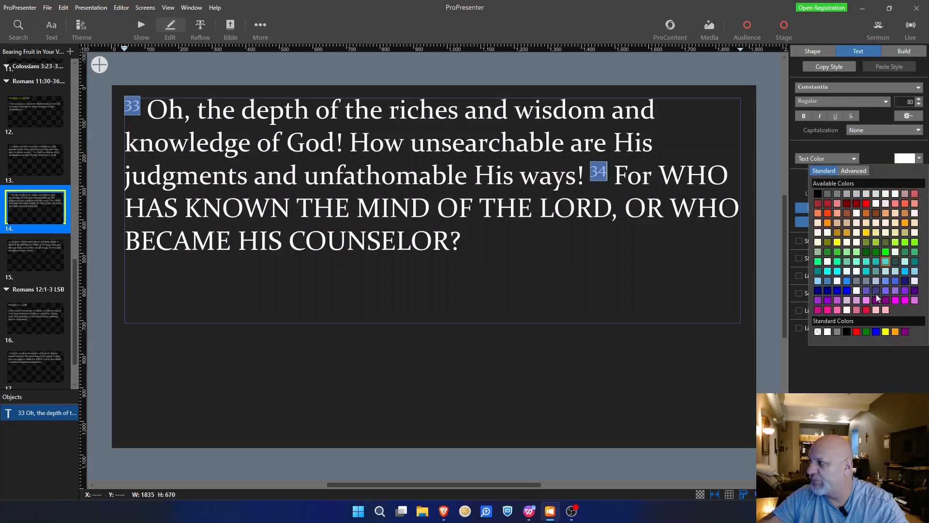
click(889, 331)
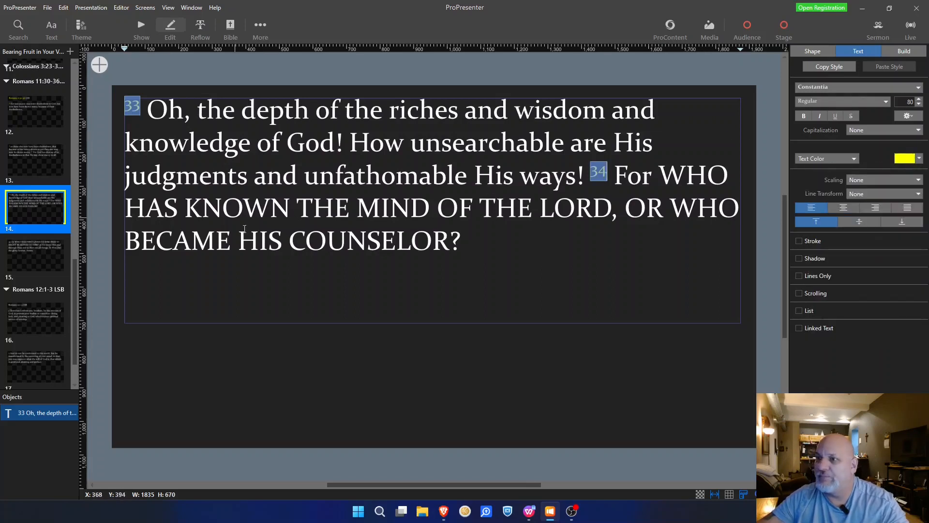
Step: Make verse numbers 35 and 36 on slide 15 yellow superscript
click(33, 251)
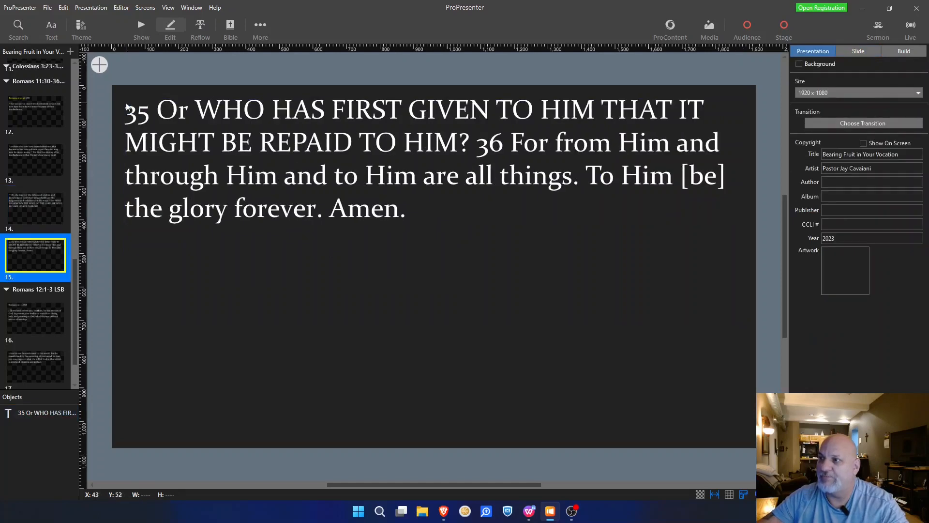
double_click(141, 117)
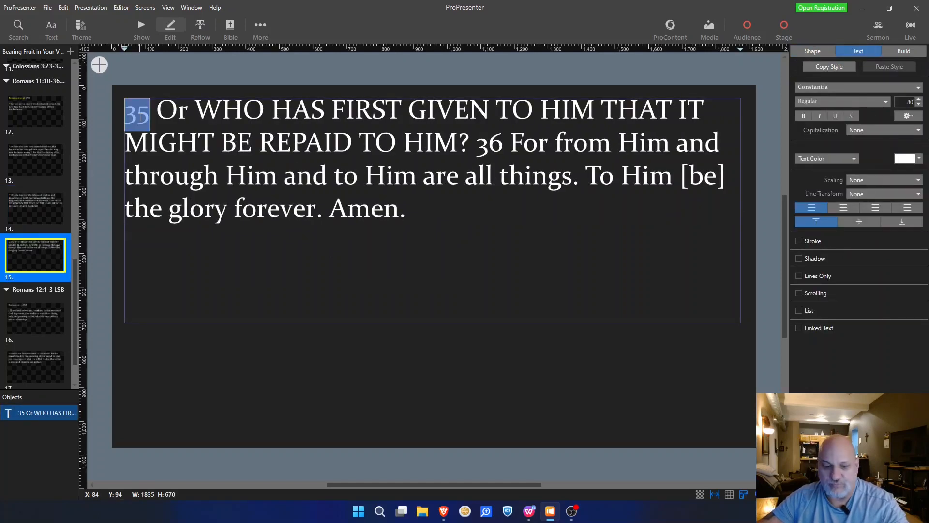
click(490, 144)
double_click(491, 144)
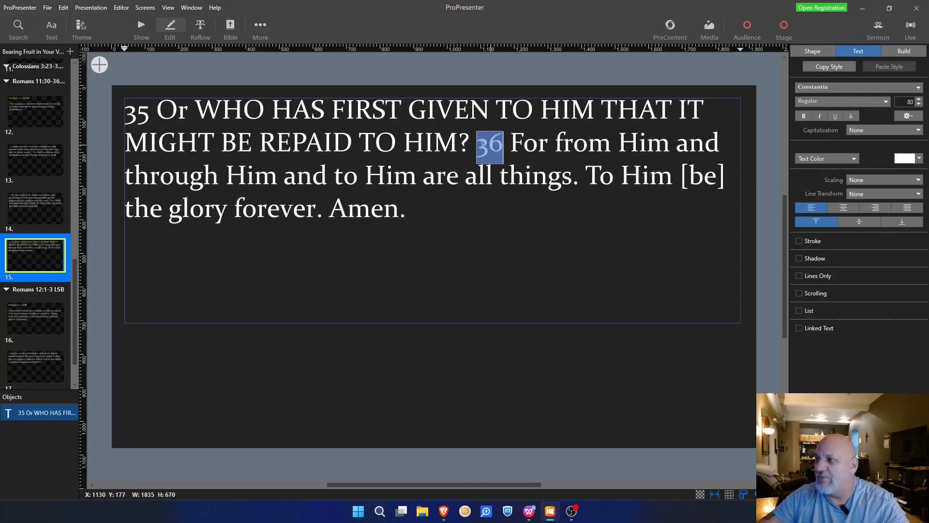
ctrl+double_click(140, 114)
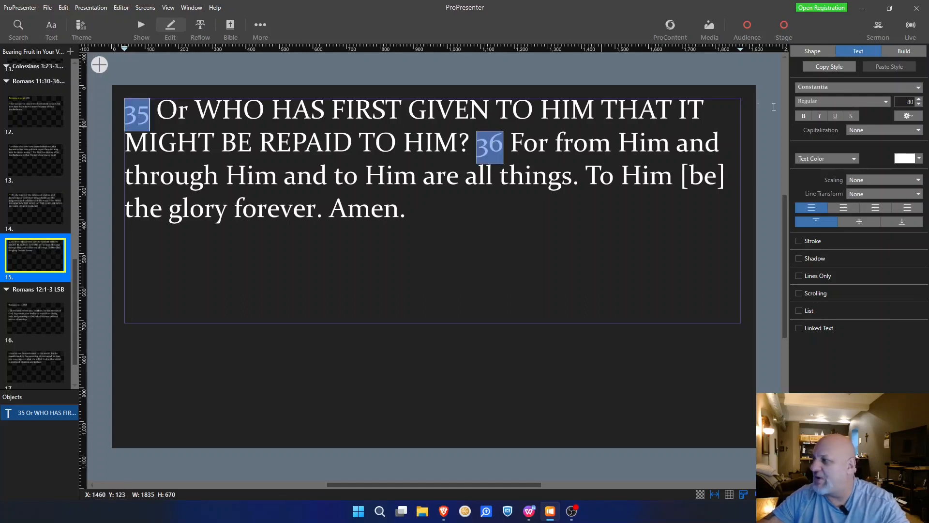
click(910, 116)
click(920, 143)
click(919, 159)
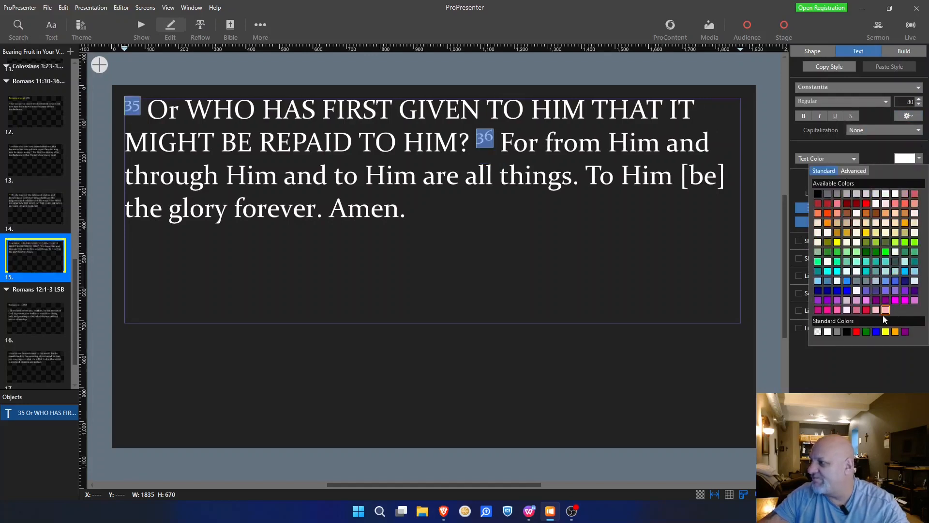
click(886, 331)
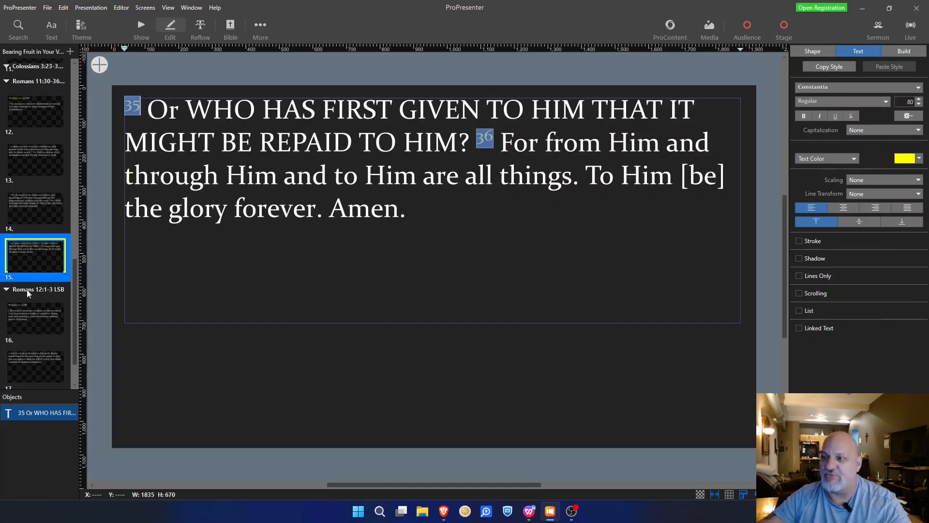
Step: Bring the sermon notes to page 6's Romans 12:1-3 passage, selecting its two introductory lines
key(alt+Tab)
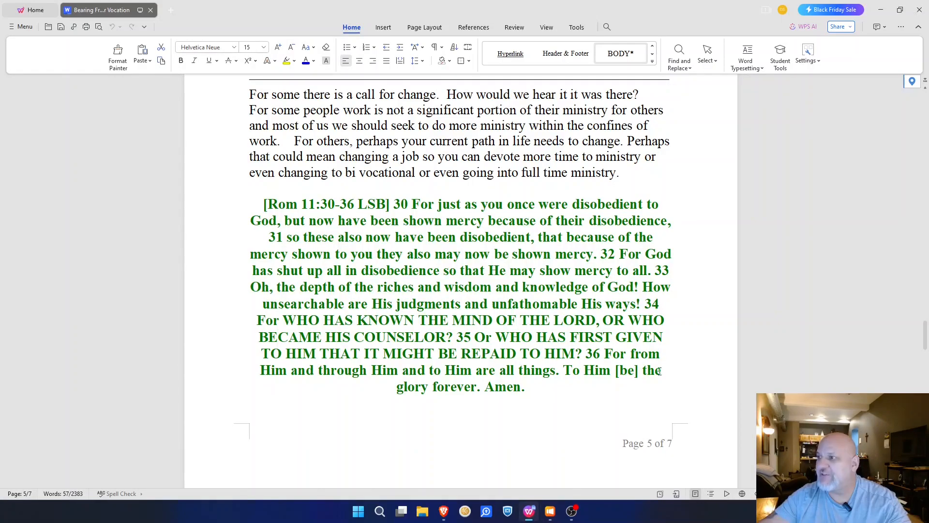
scroll(450, 240, up, 1)
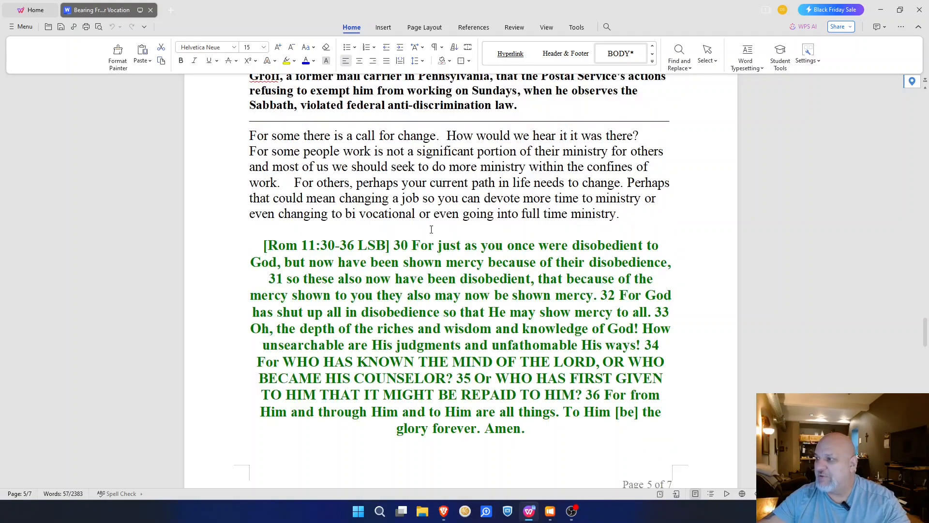
scroll(443, 289, down, 8)
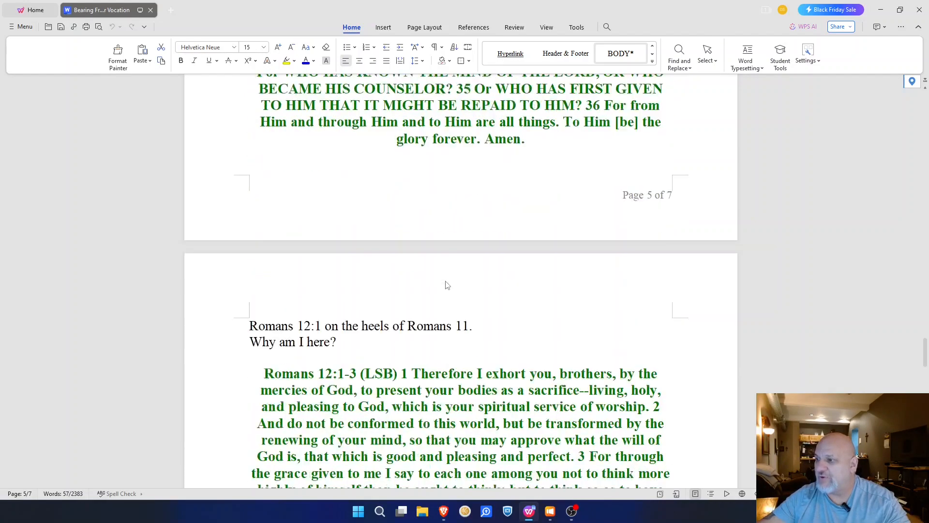
drag(339, 301, 246, 288)
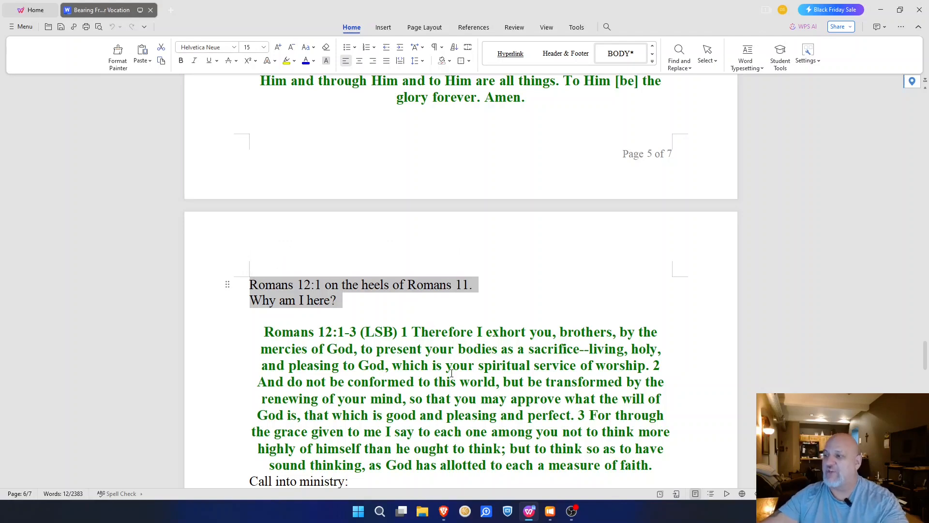
scroll(450, 373, down, 3)
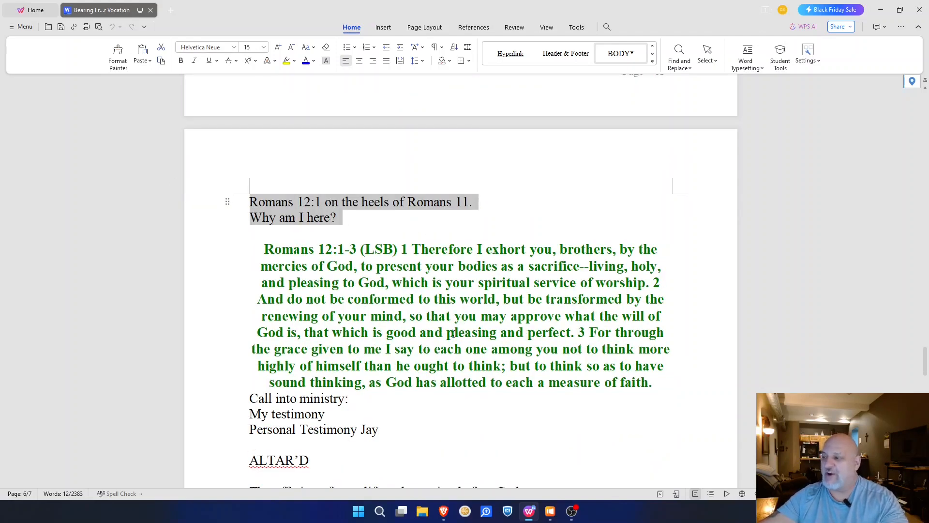
Step: Color the Romans 12:1-3 reference on slide 16 yellow
click(550, 511)
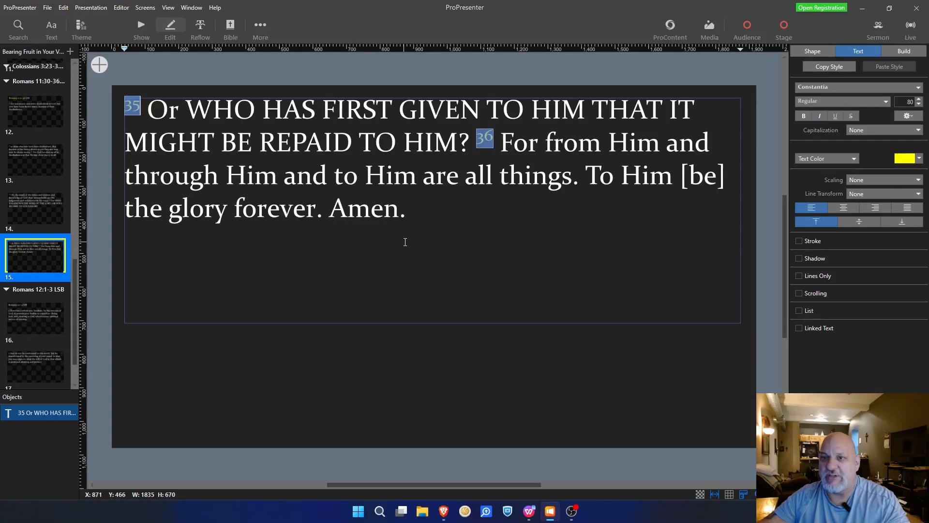
click(48, 309)
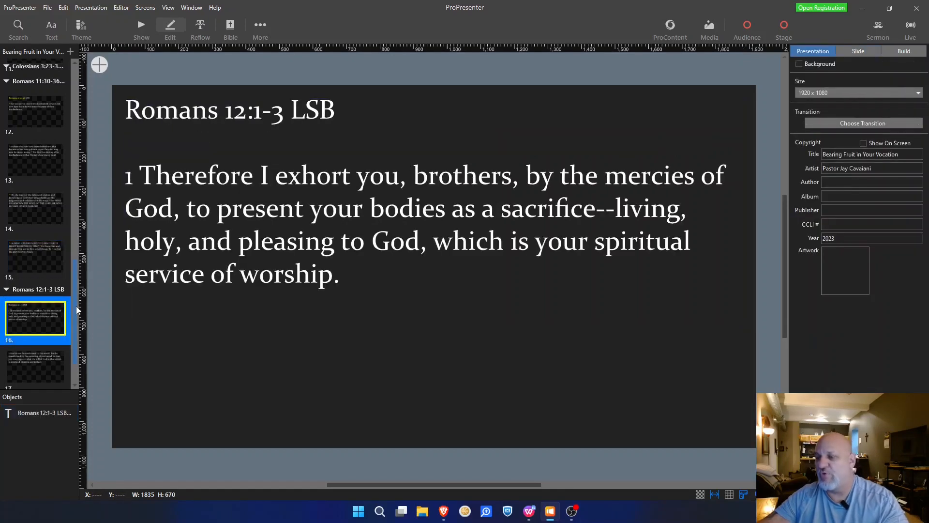
click(280, 113)
click(280, 114)
drag(280, 114, 125, 114)
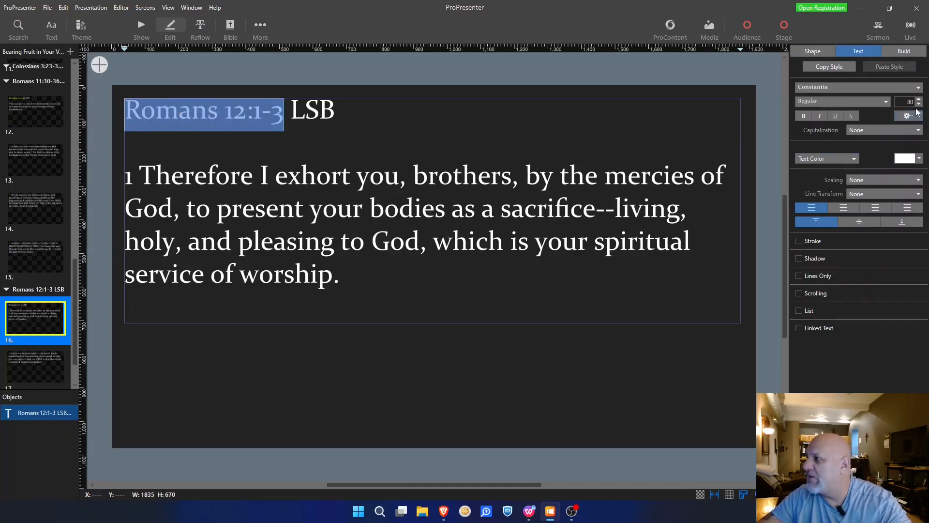
click(919, 159)
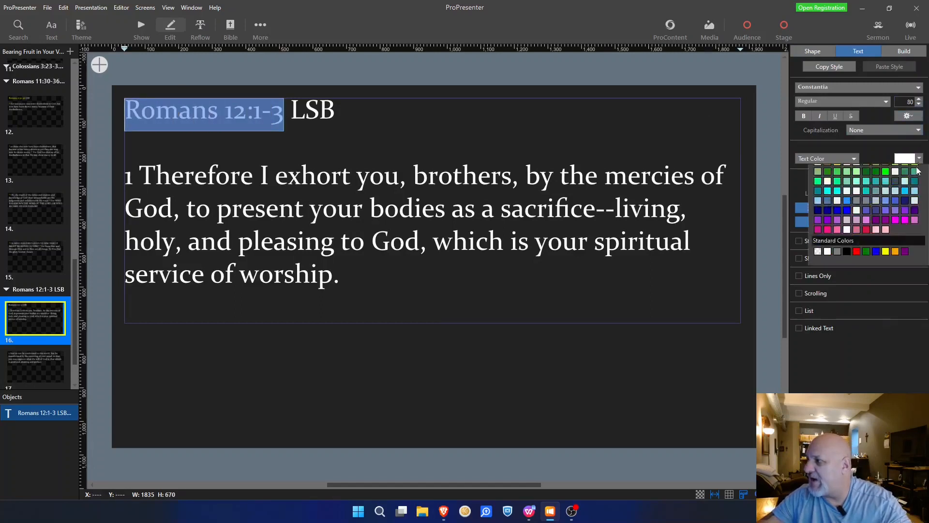
click(886, 332)
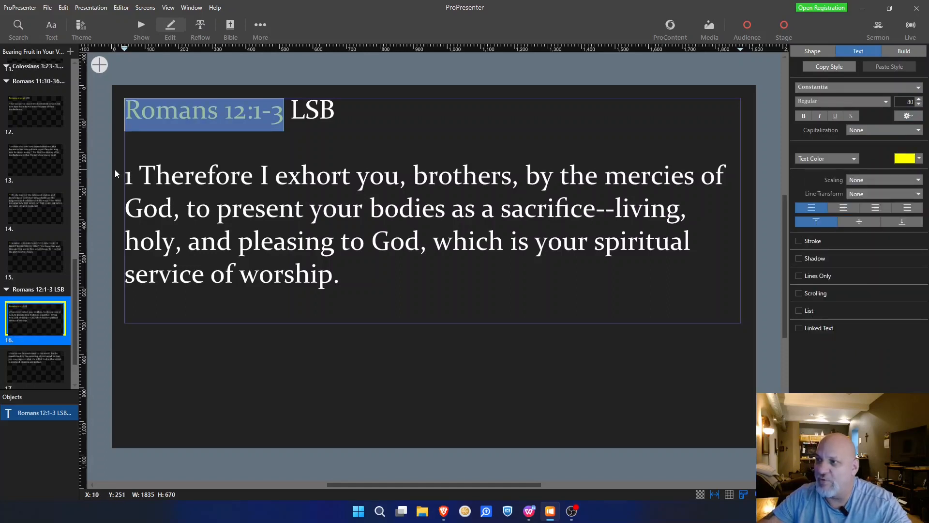
Step: Make verse number 1 yellow and superscript
click(126, 178)
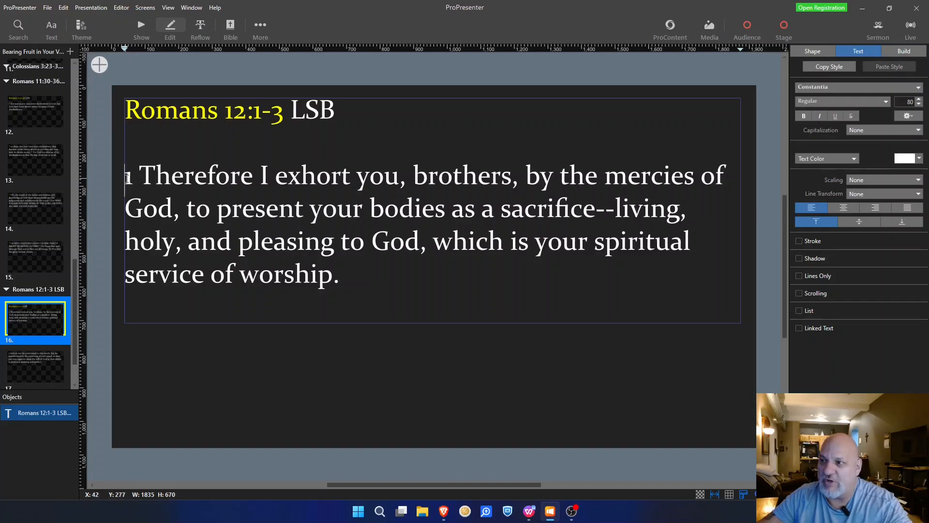
double_click(128, 178)
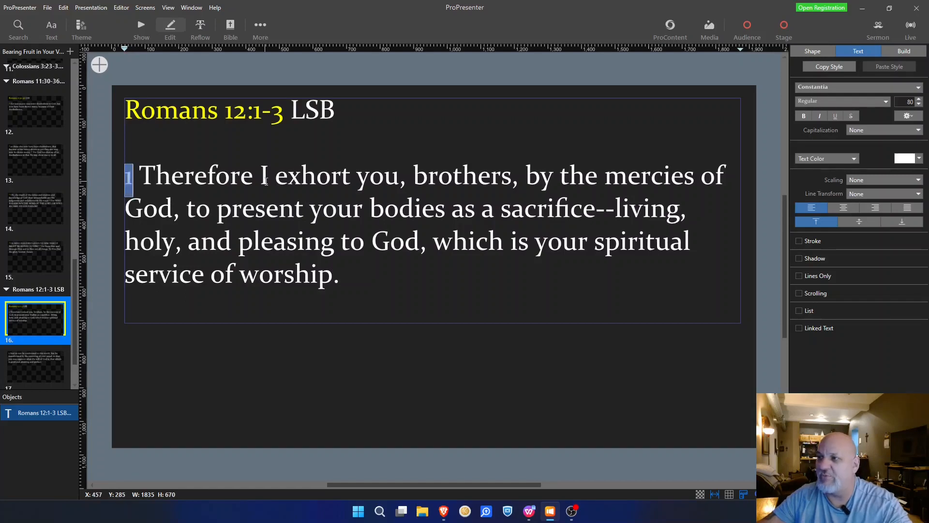
click(919, 159)
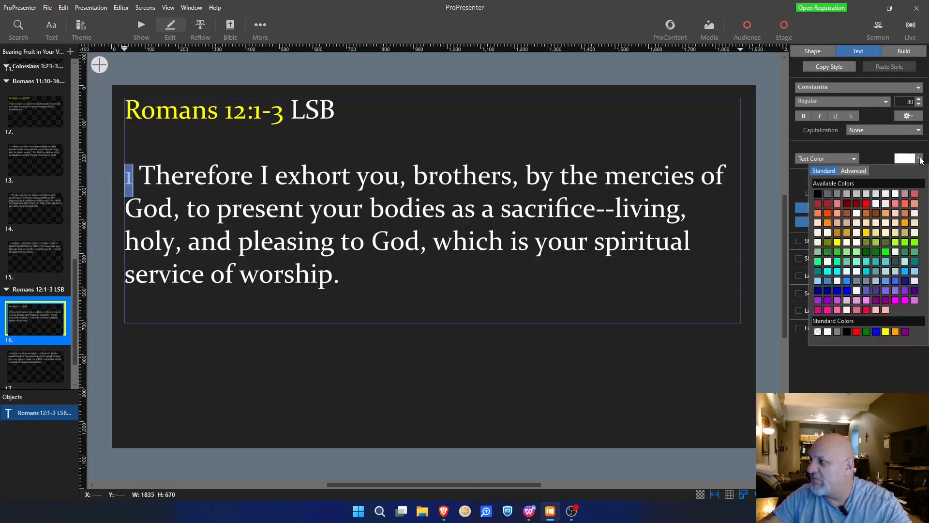
click(890, 334)
click(916, 114)
click(923, 143)
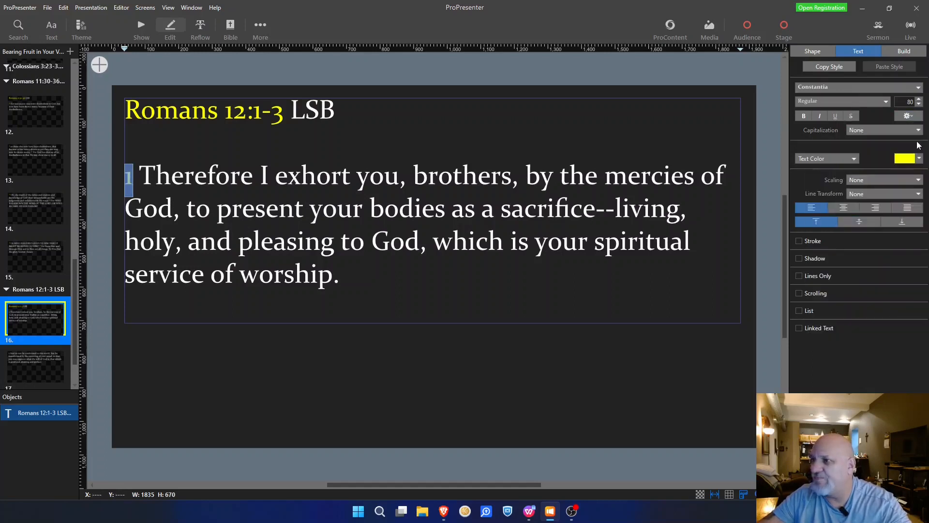
Step: Make verse number 2 on slide 17 superscript and yellow
click(35, 358)
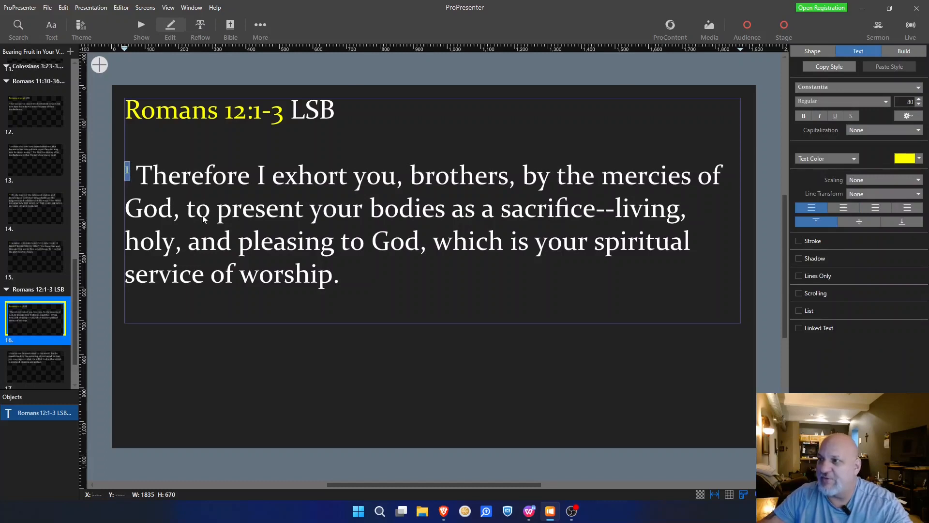
click(131, 112)
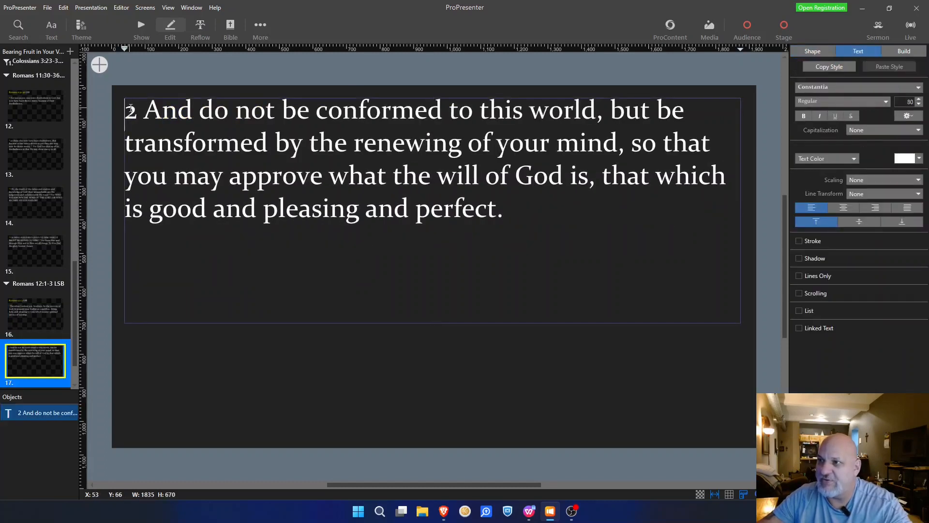
double_click(130, 112)
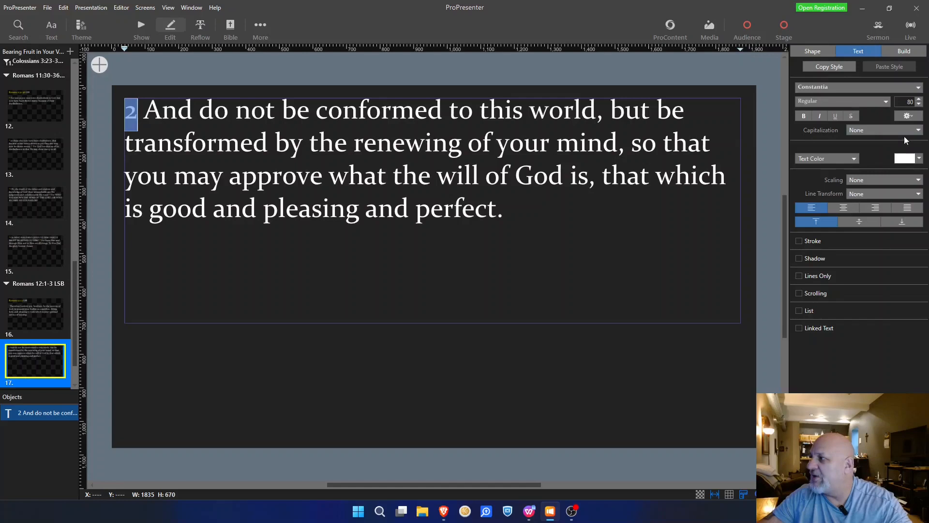
click(919, 117)
click(918, 143)
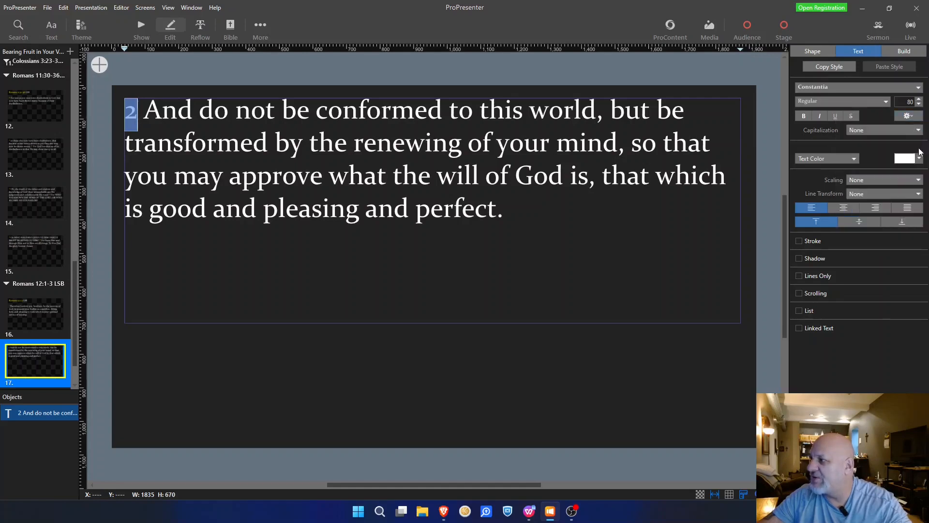
click(919, 159)
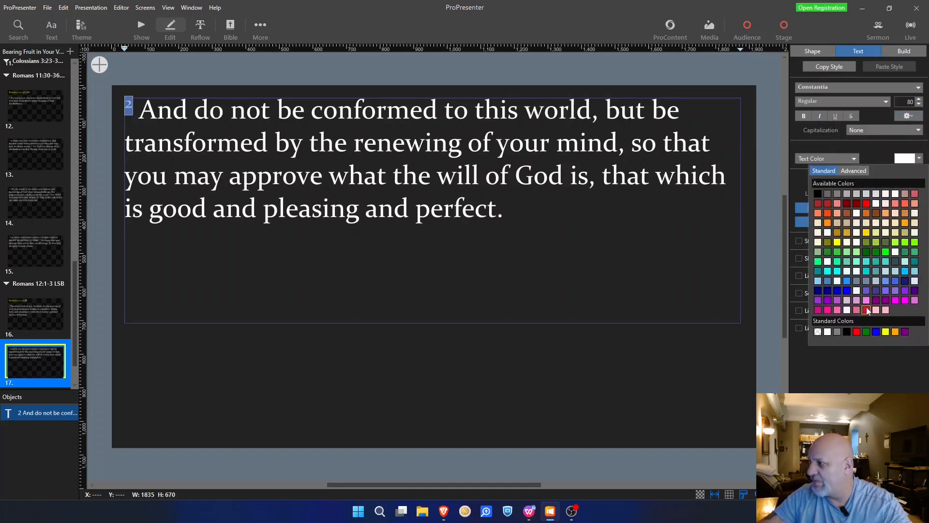
click(886, 333)
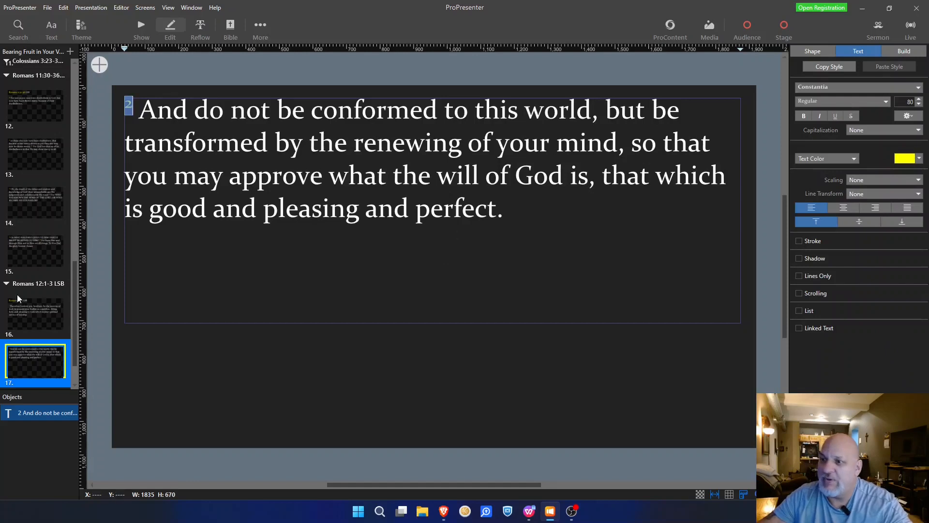
scroll(29, 300, down, 1)
Step: Open slide 18's verse text box for editing, undoing an accidental nudge of the box
click(30, 351)
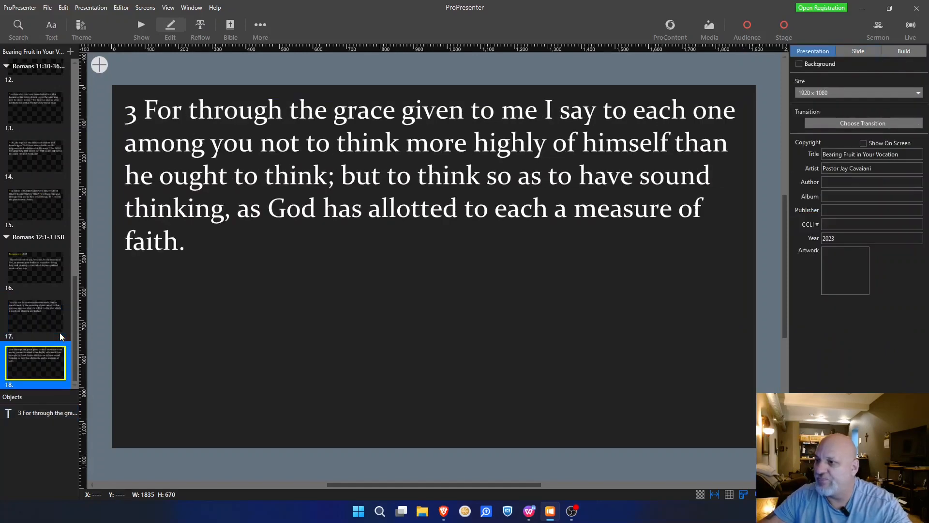
click(126, 119)
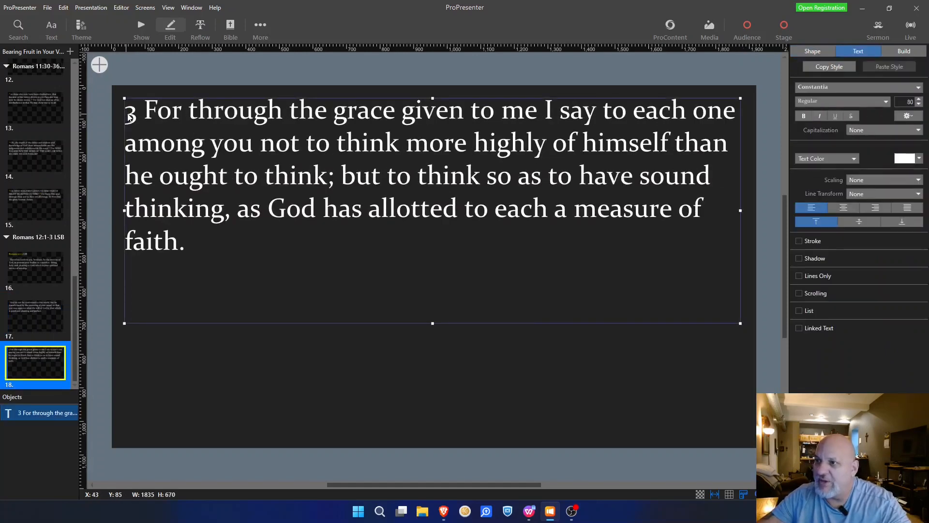
click(127, 117)
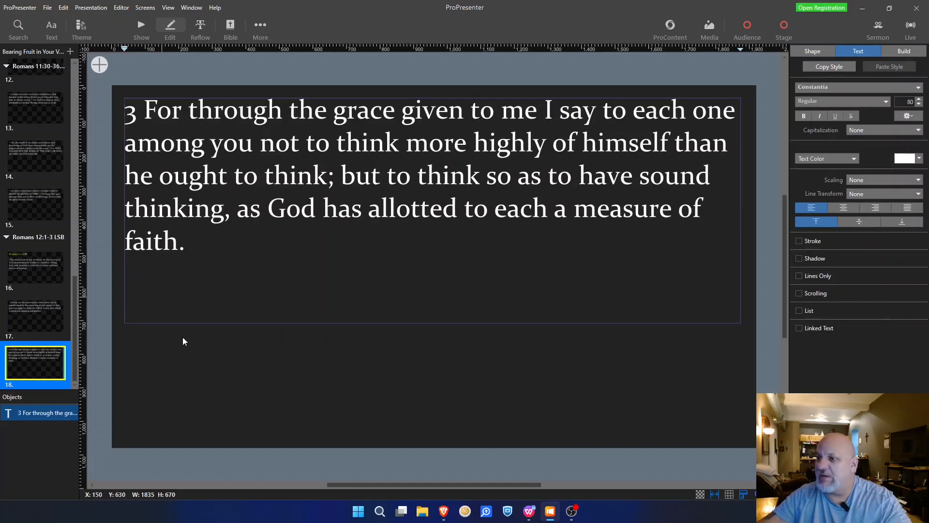
click(159, 388)
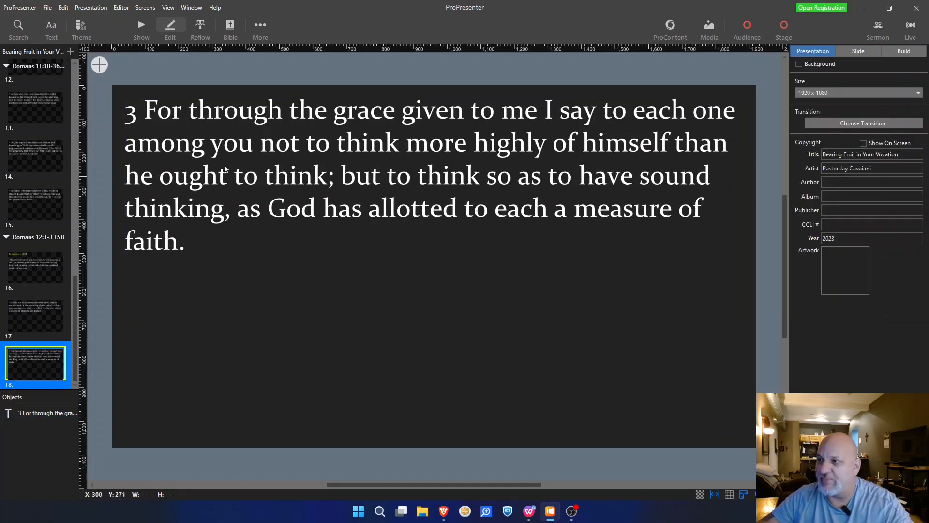
click(240, 161)
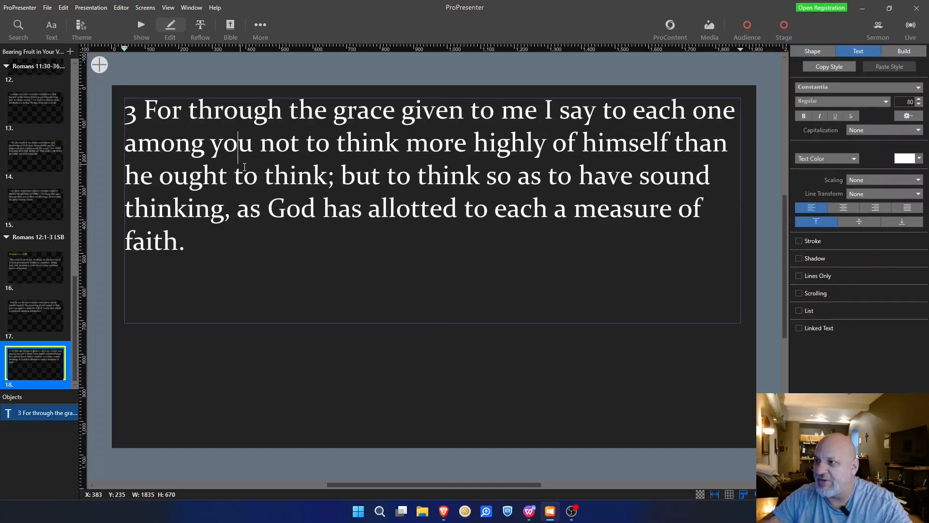
click(227, 301)
click(170, 387)
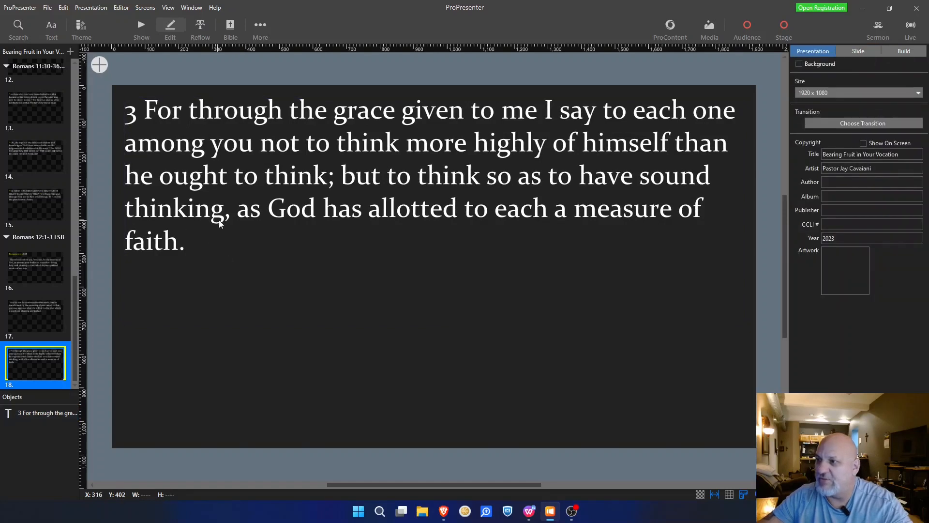
drag(220, 224, 232, 227)
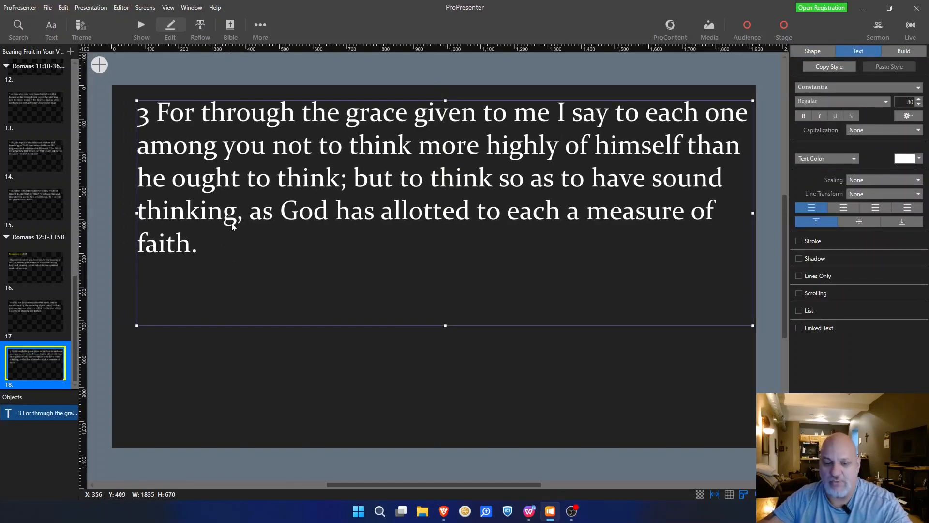
key(ctrl+z)
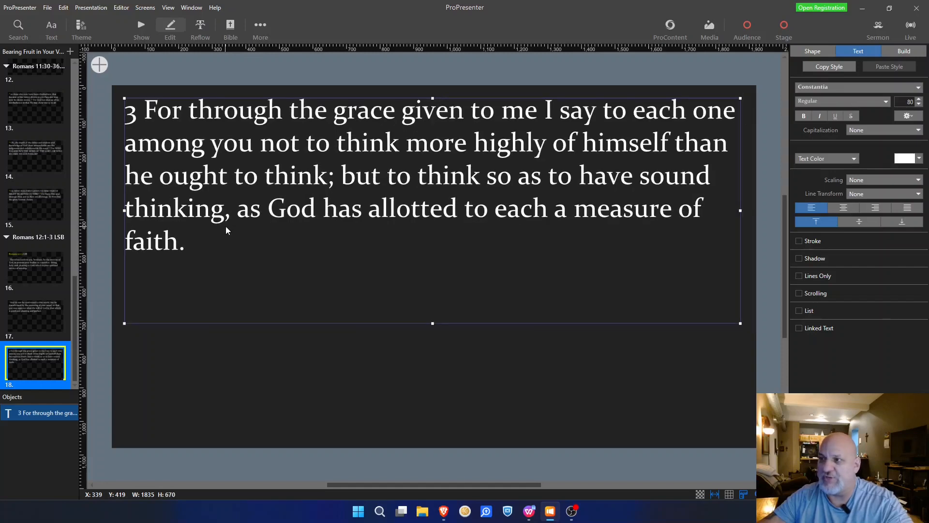
Step: Make verse number 3 superscript and yellow
click(130, 117)
double_click(130, 115)
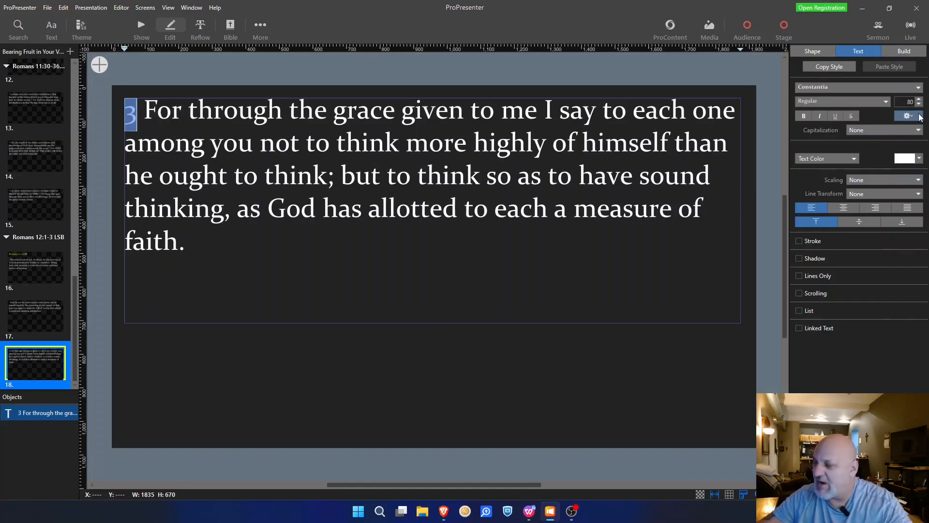
click(920, 117)
click(914, 151)
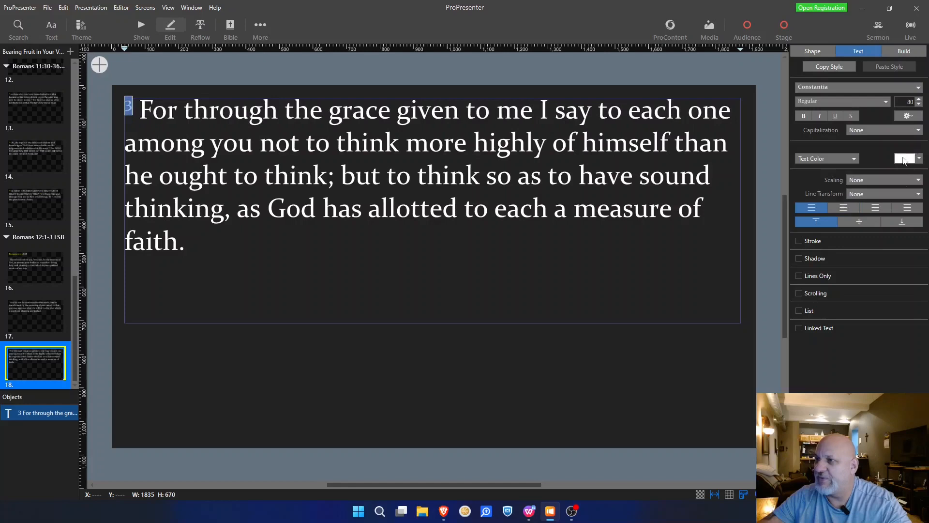
click(919, 159)
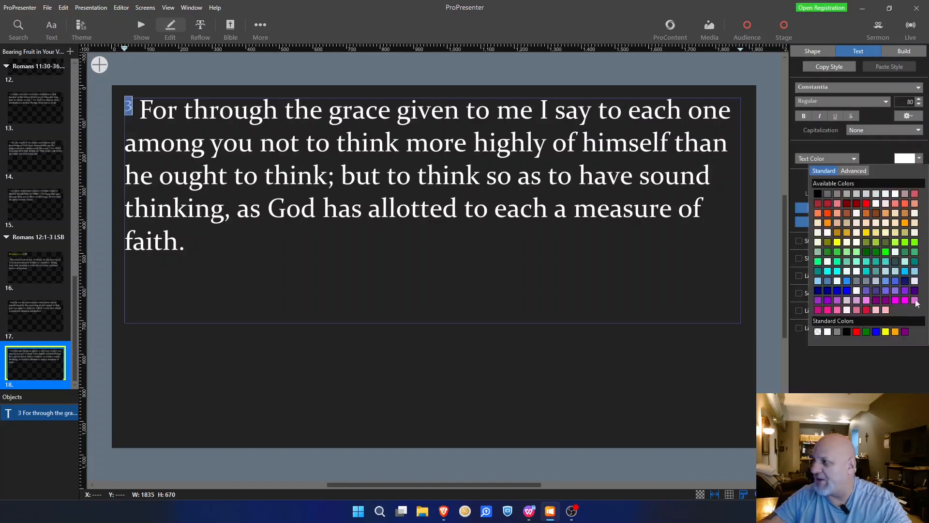
click(886, 332)
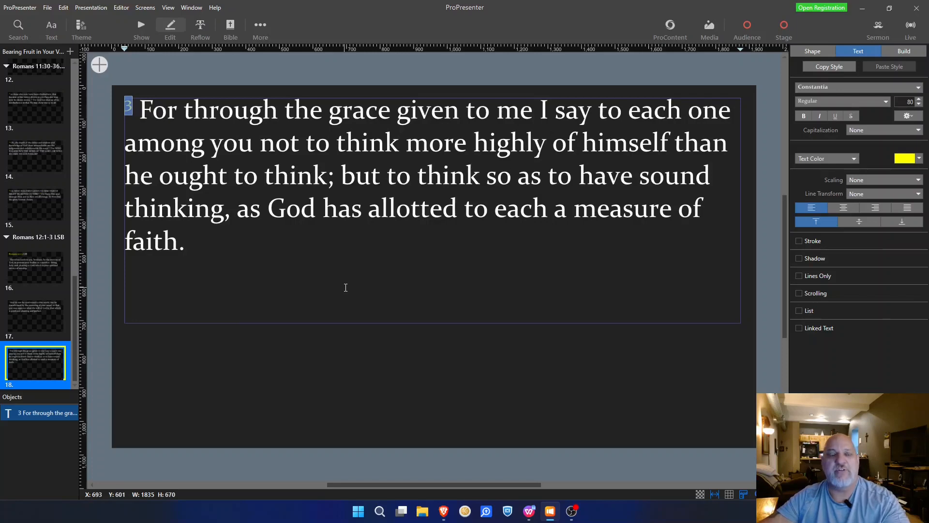
Step: Read the WPS Writer sermon notes through to the end of page 7, then minimize them
click(529, 511)
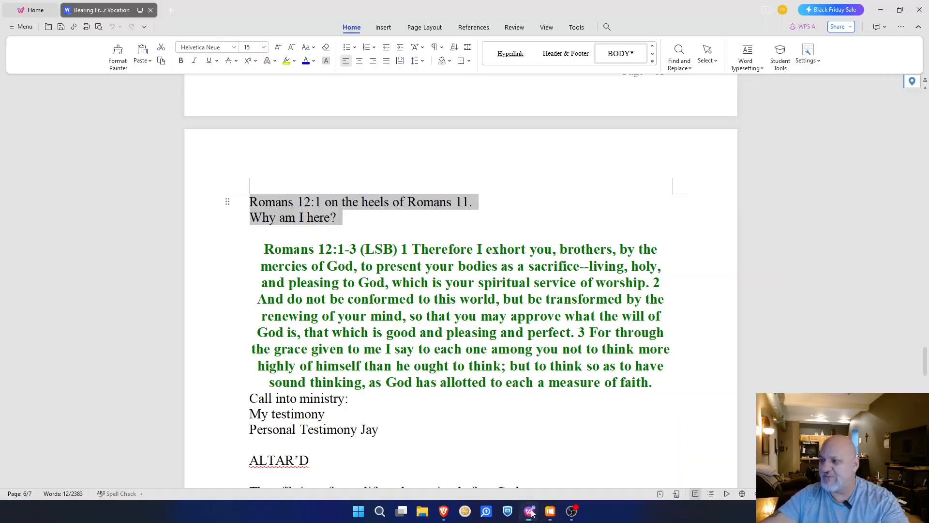
scroll(505, 359, down, 3)
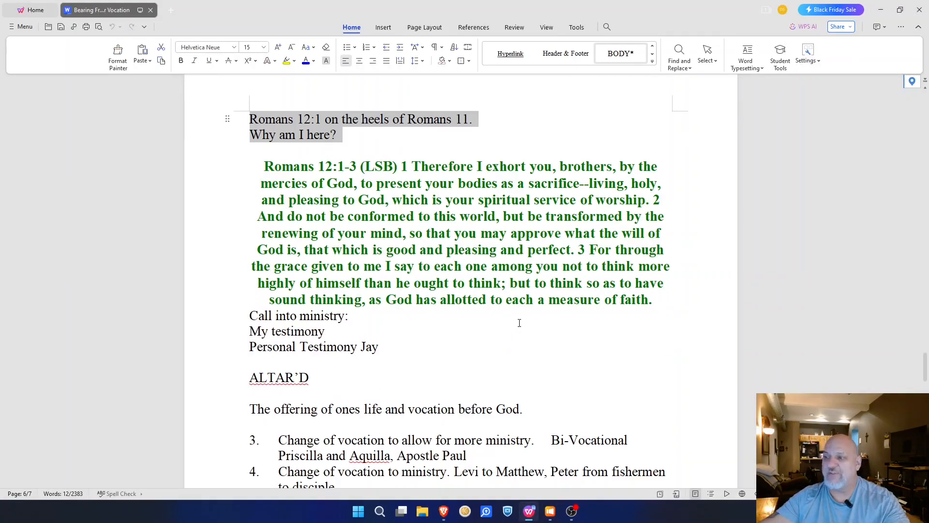
scroll(519, 323, down, 20)
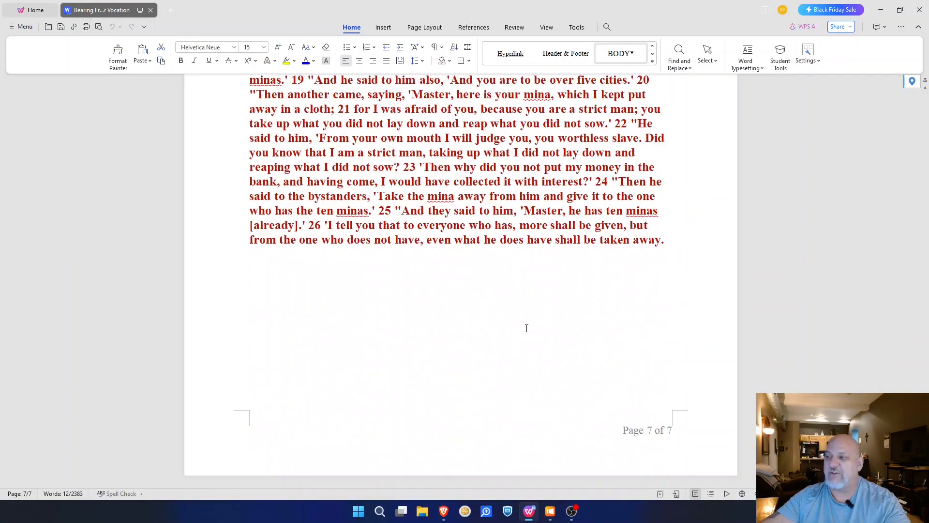
click(880, 11)
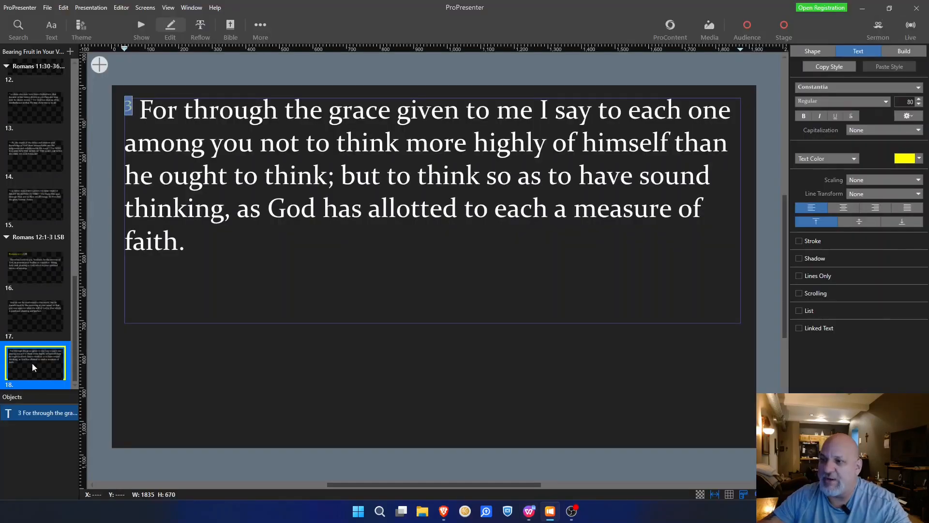
Step: Add a blank slide 19 from the Blank template and switch to Show view
click(70, 51)
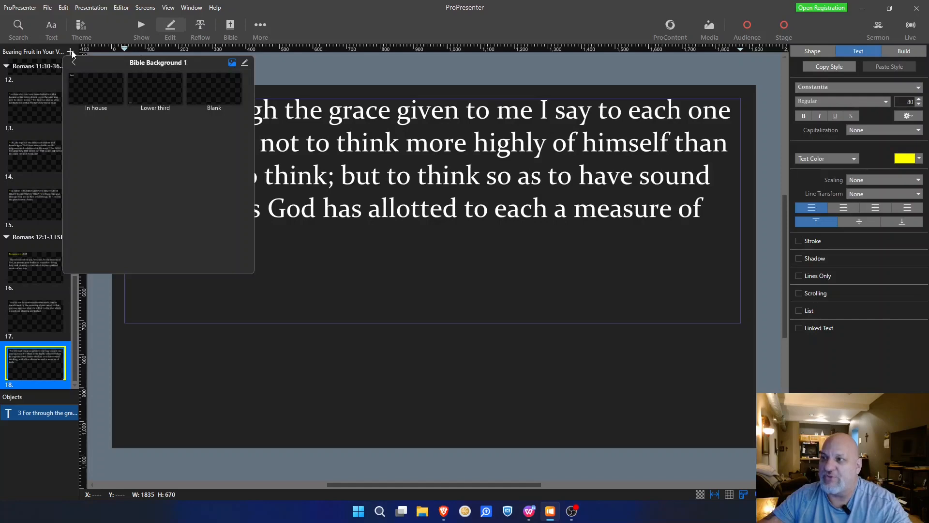
click(216, 92)
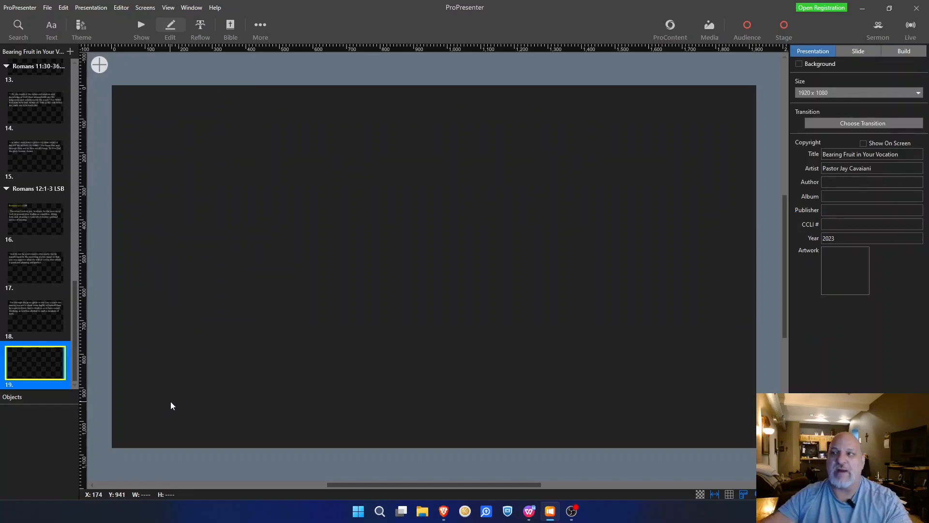
click(140, 26)
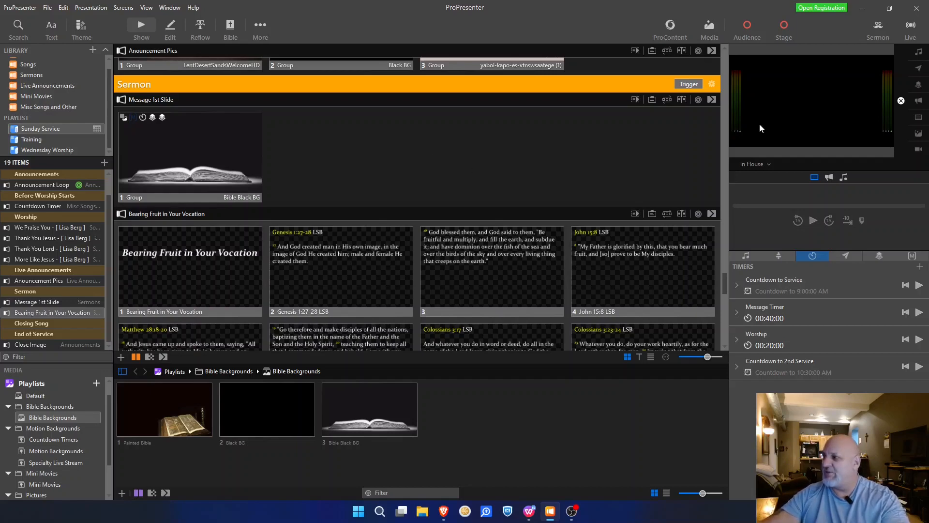
Step: Widen the preview and put the Message 1st Slide's Bible Black BG live, starting the 40-minute timer
drag(732, 143, 671, 142)
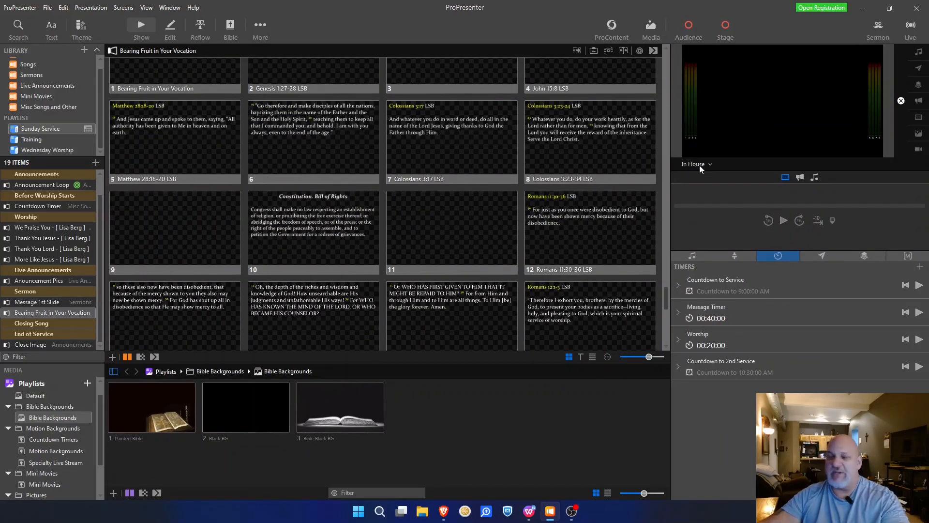
scroll(297, 202, up, 5)
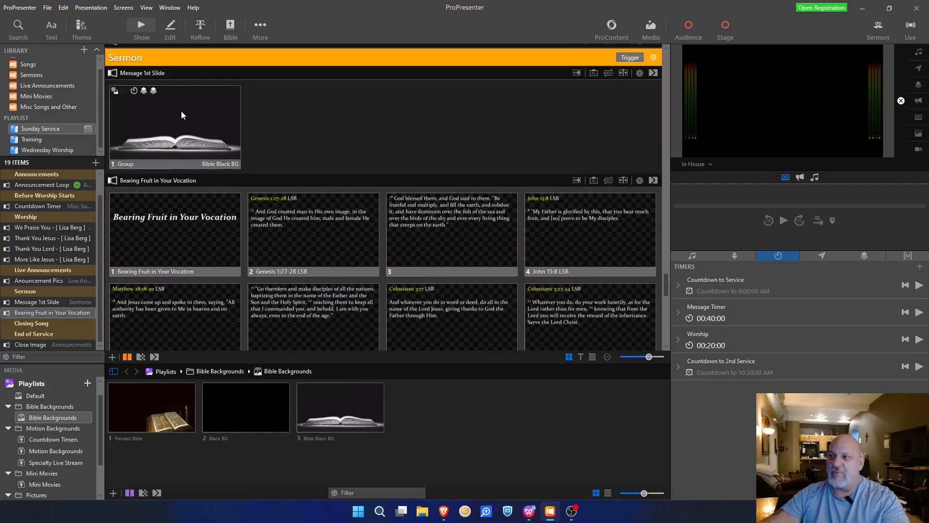
click(181, 113)
click(151, 116)
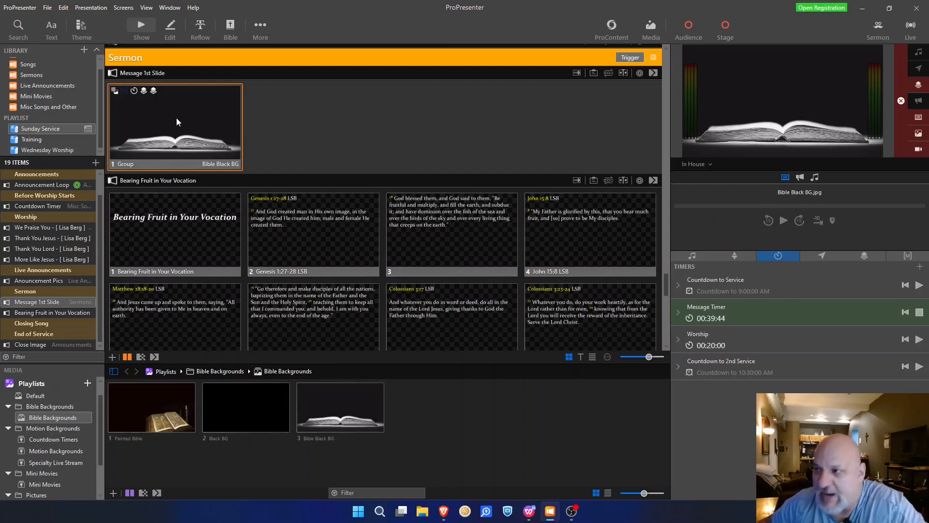
Step: Put the Bearing Fruit in Your Vocation title slide live and preview it on Live Stream
click(173, 239)
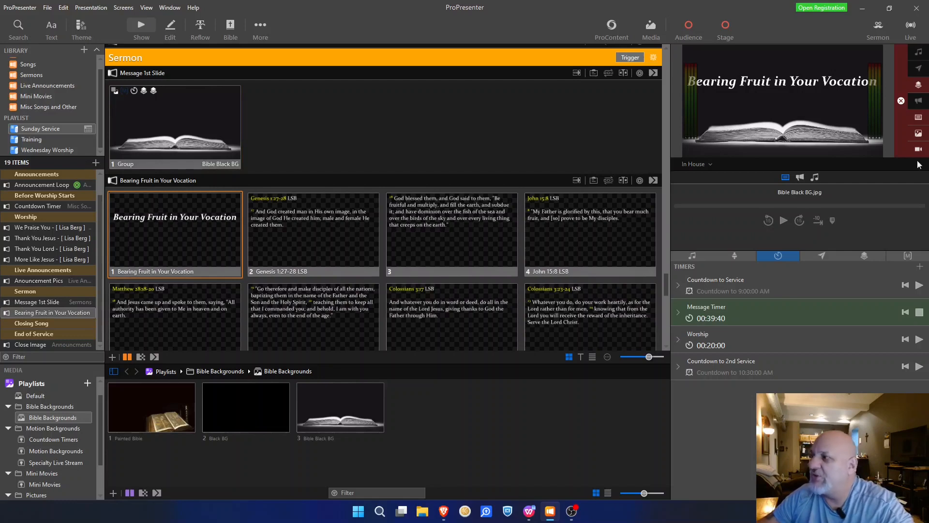
click(708, 165)
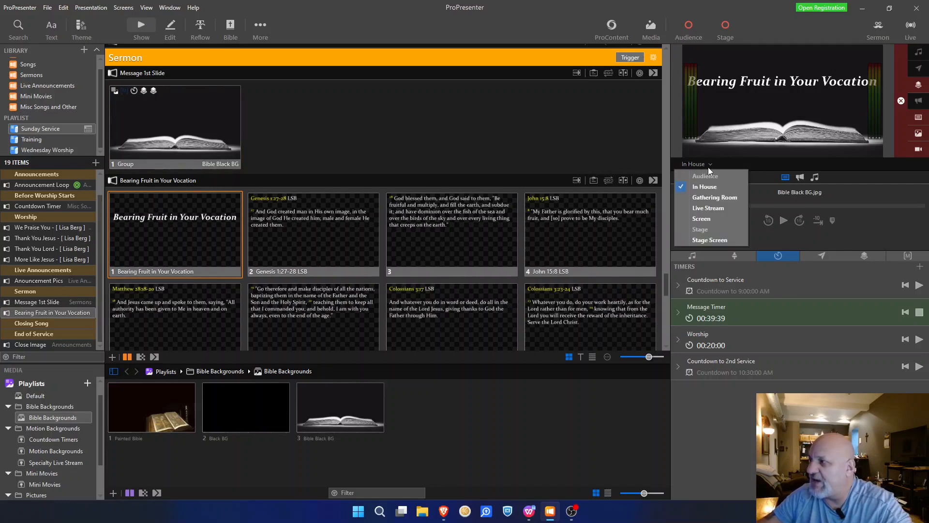
click(709, 209)
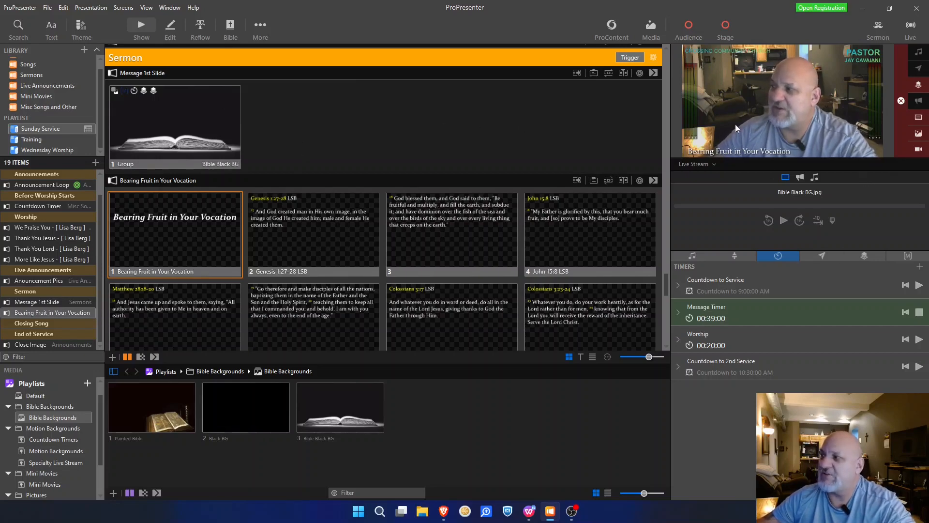
Step: Send the Genesis 1:27-28 slide and slide 3 live, checking In House then Live Stream
click(278, 226)
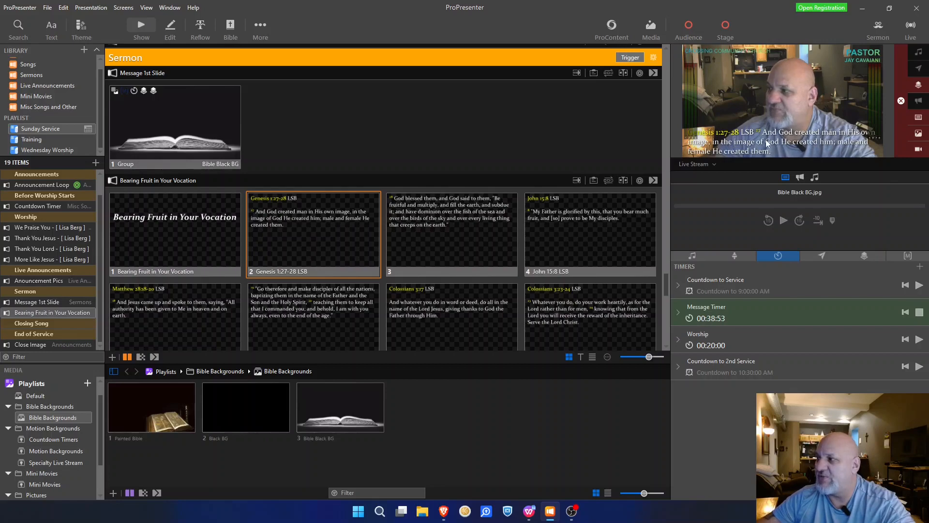
click(718, 164)
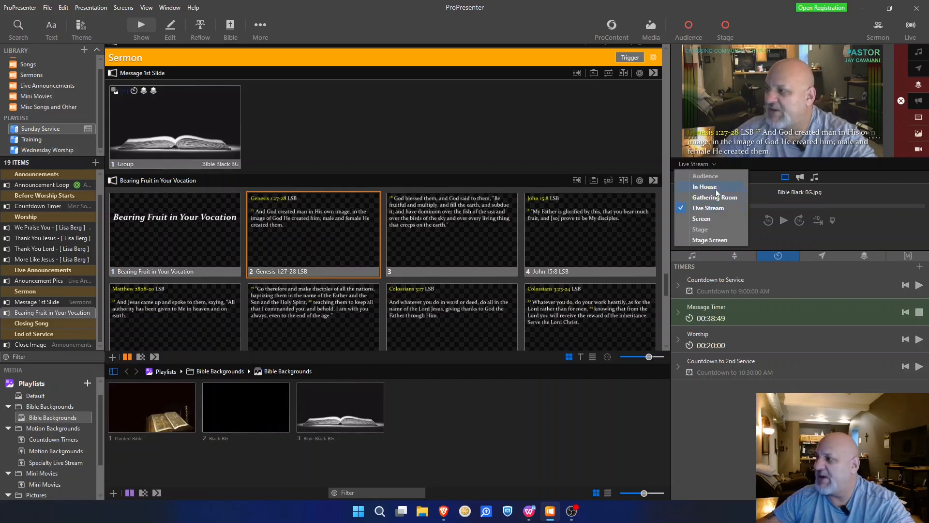
click(715, 188)
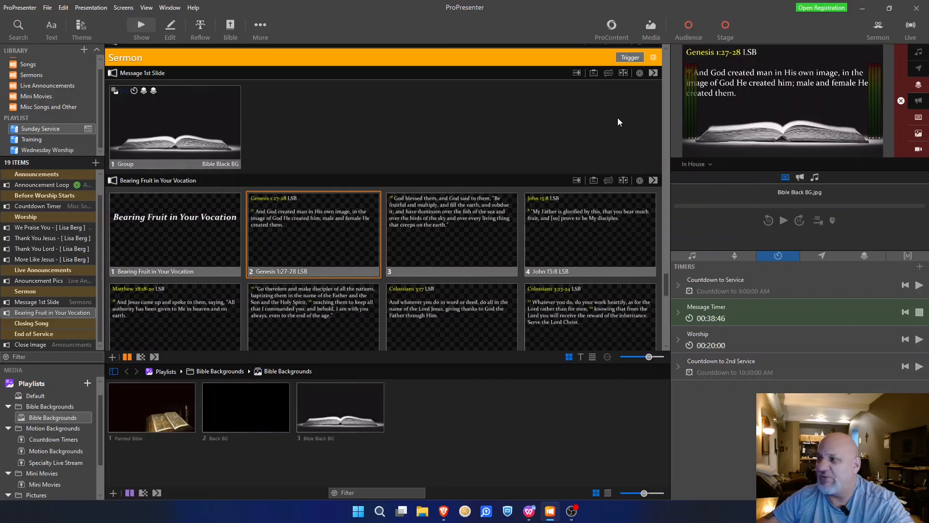
click(483, 228)
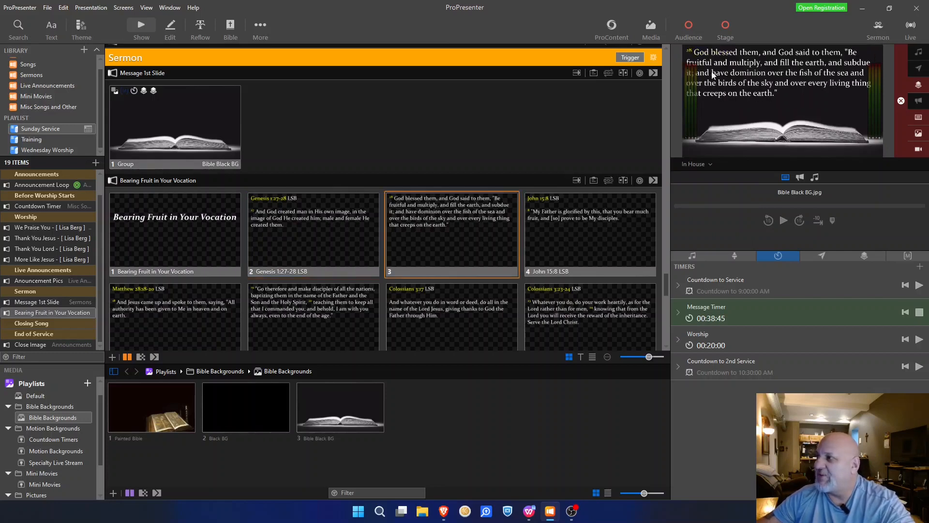
click(709, 165)
click(716, 209)
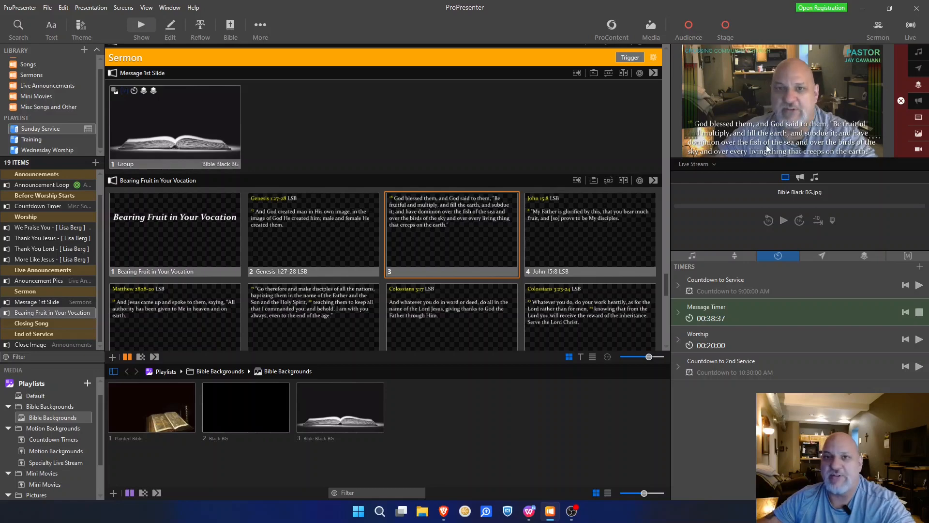
Step: Send the John 15:8 slide live and switch the preview back to In House
click(558, 198)
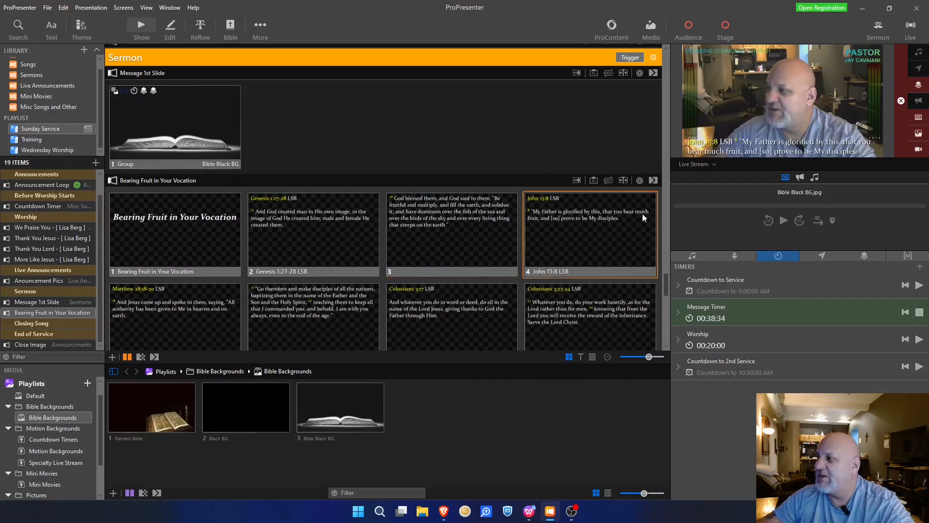
click(709, 164)
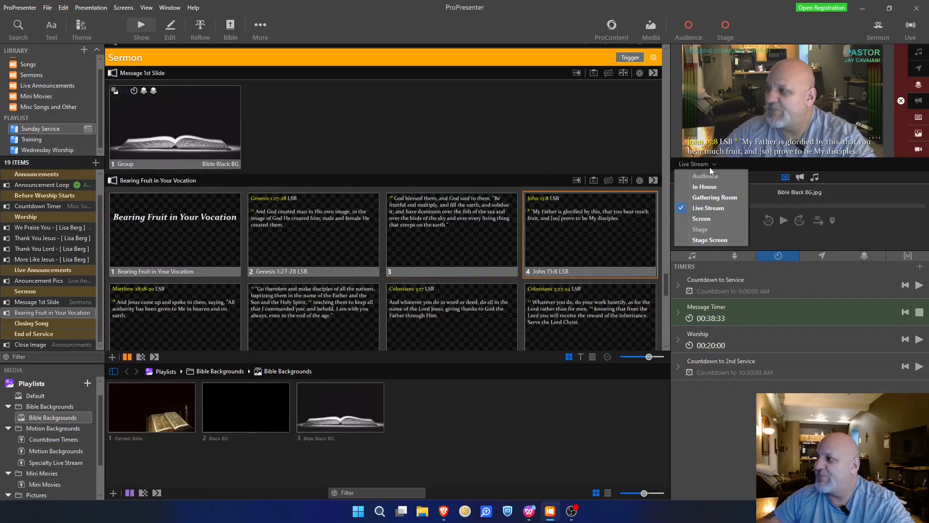
click(717, 190)
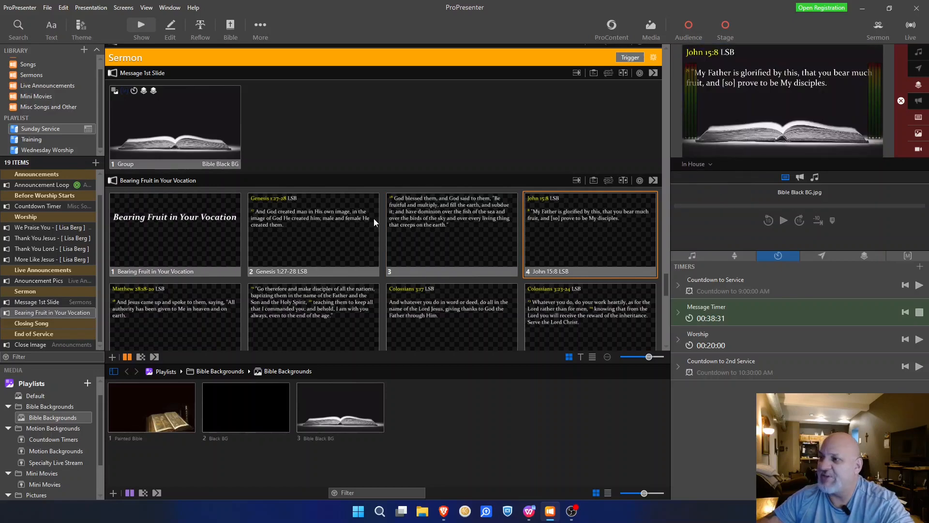
scroll(519, 227, down, 2)
scroll(519, 227, down, 1)
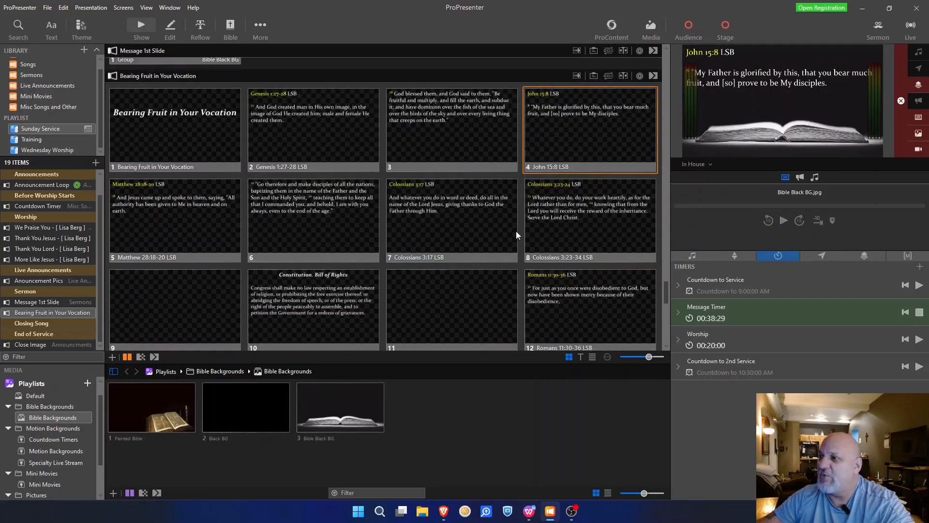
Step: Send Matthew 28:18-20, its continuation, Colossians 3:17, Colossians 3:23-24 and the Constitution slide live
click(174, 204)
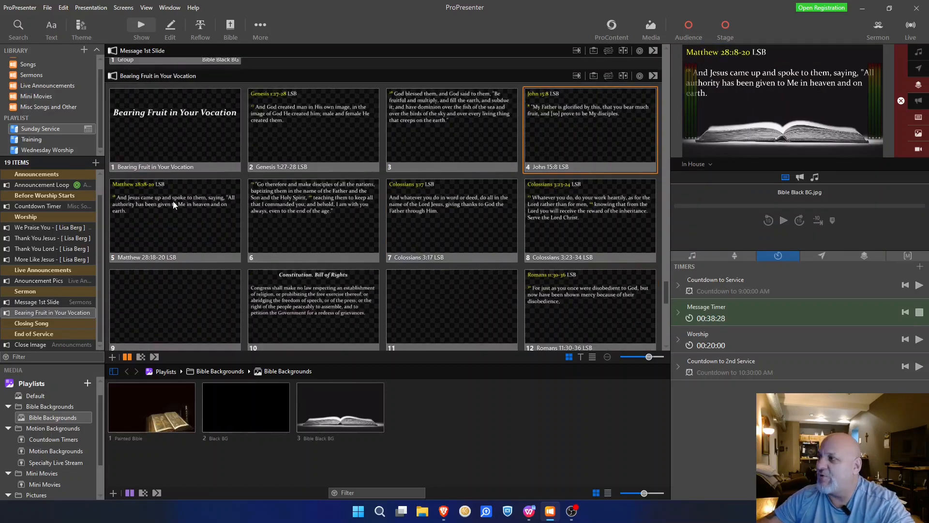
click(267, 202)
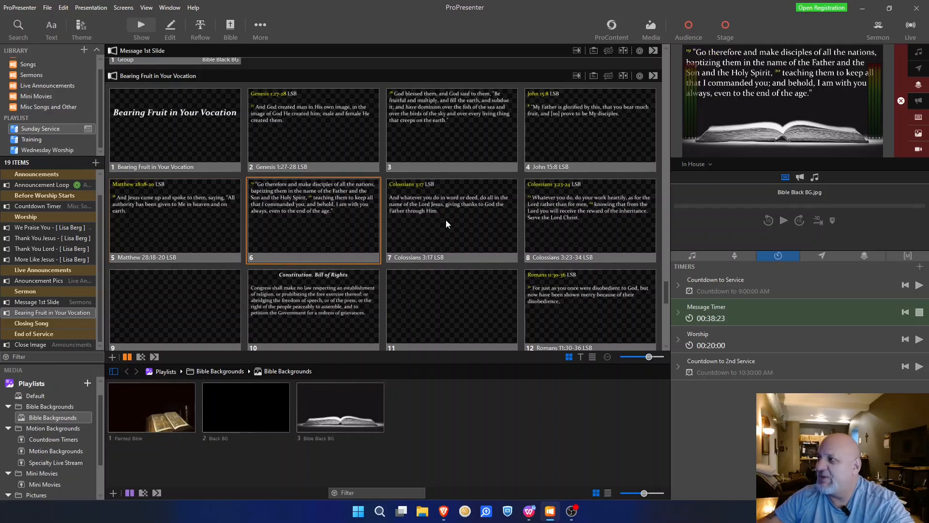
click(446, 220)
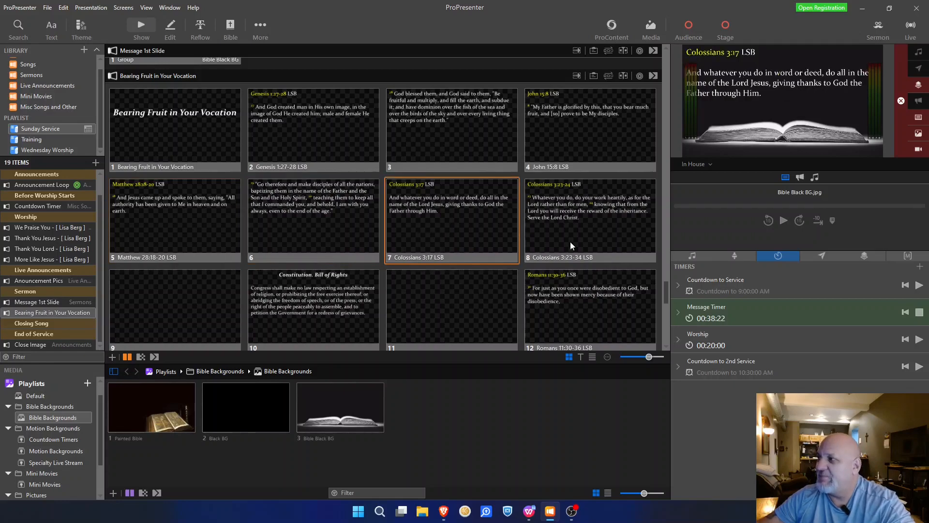
click(582, 215)
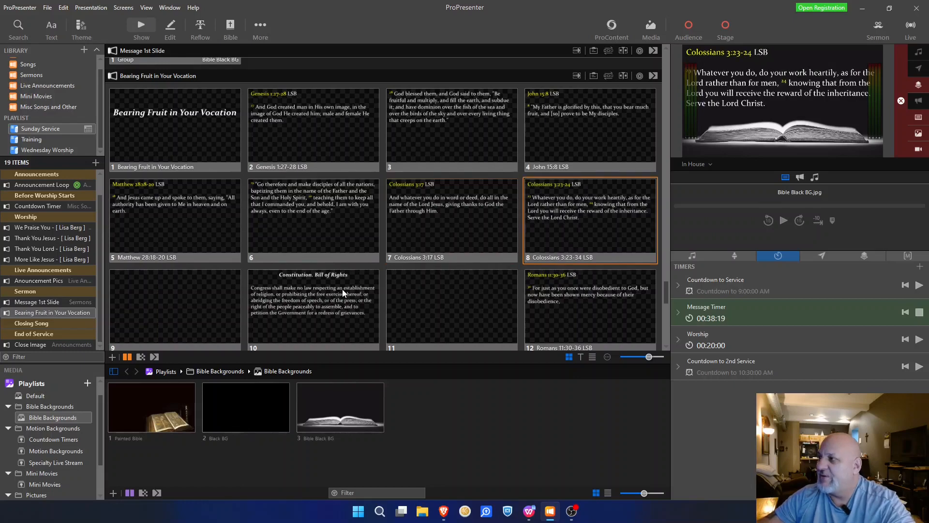
click(343, 293)
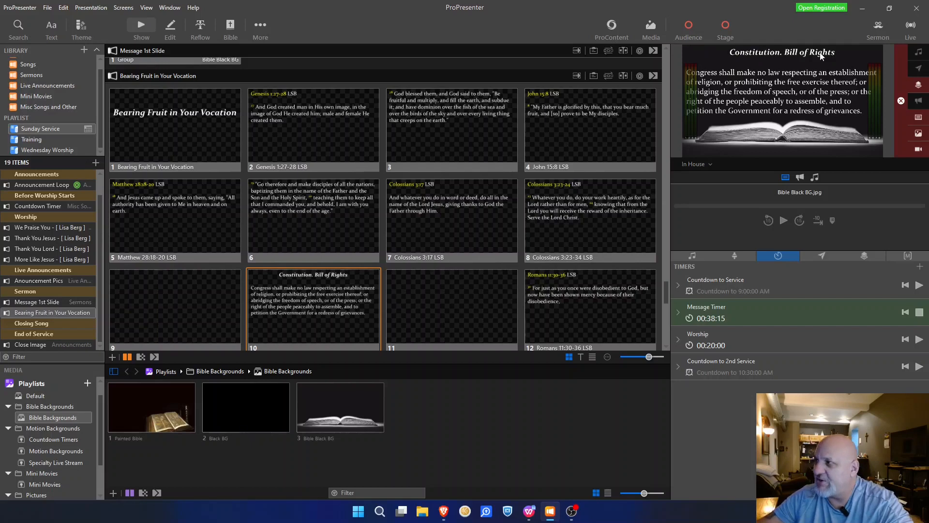
Step: Clear with blank slide 11 on Live Stream, then send Romans 11:30-36 and 'Oh, the depth' live on In House
click(711, 163)
click(710, 209)
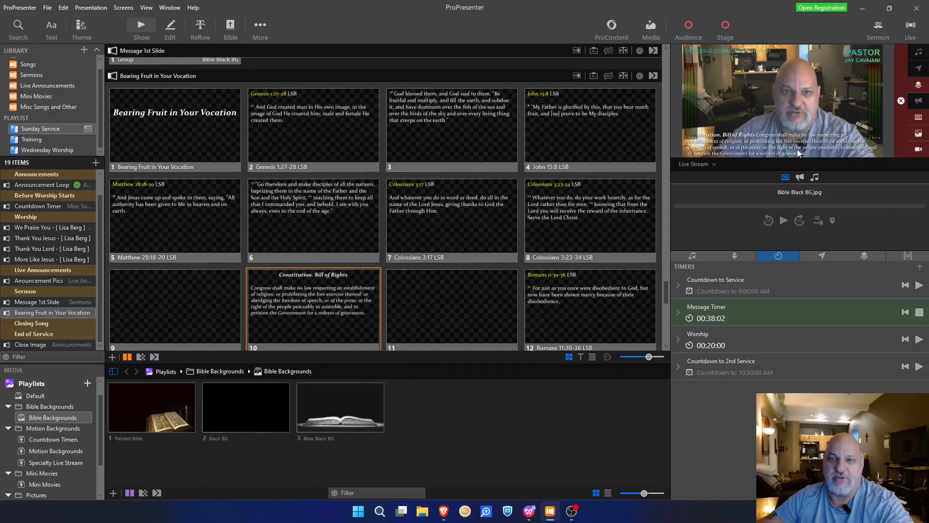
click(466, 298)
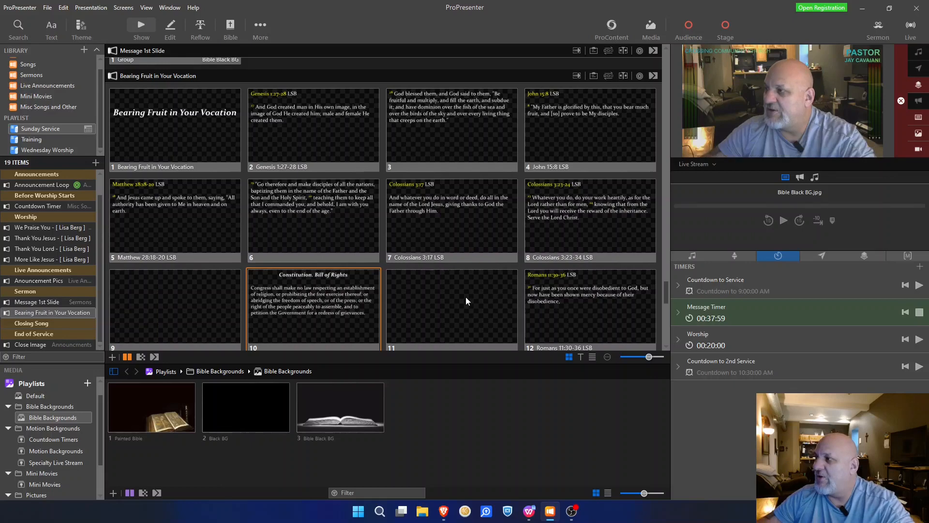
click(702, 165)
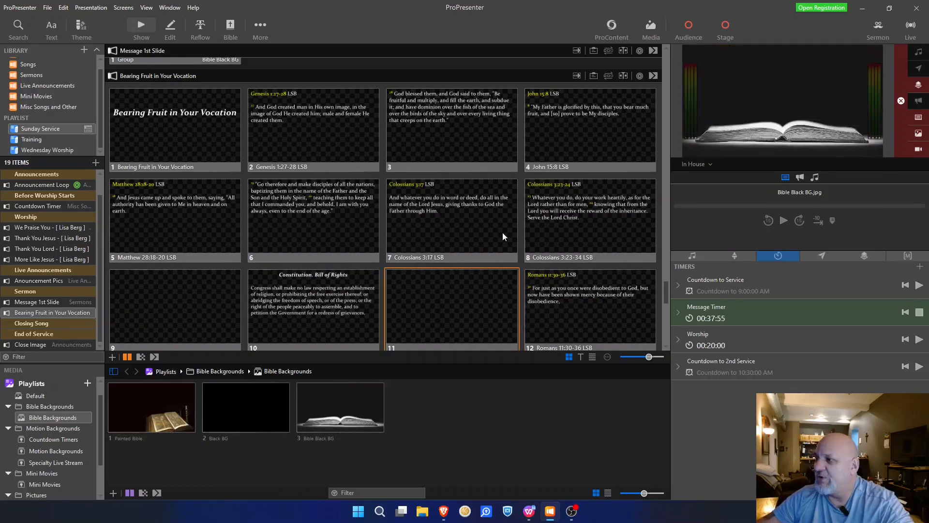
scroll(503, 233, down, 2)
click(562, 220)
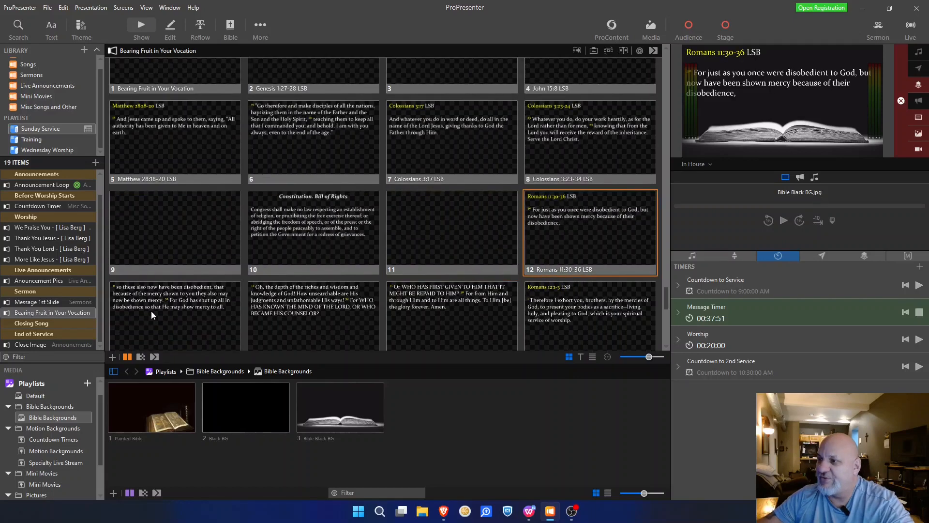
click(315, 314)
scroll(424, 317, down, 1)
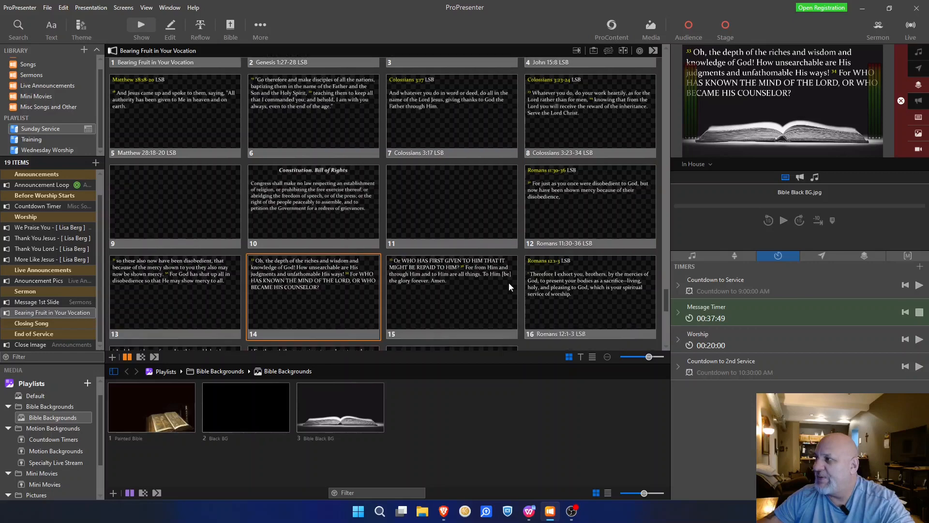
Step: With Live Stream previewed, send slide 15 and the Romans 12:1-3 slide live
click(697, 164)
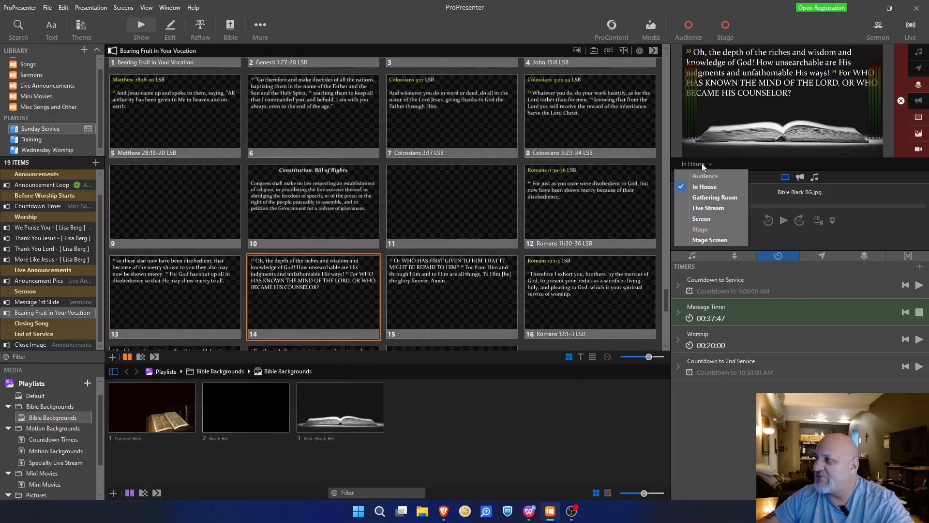
click(699, 209)
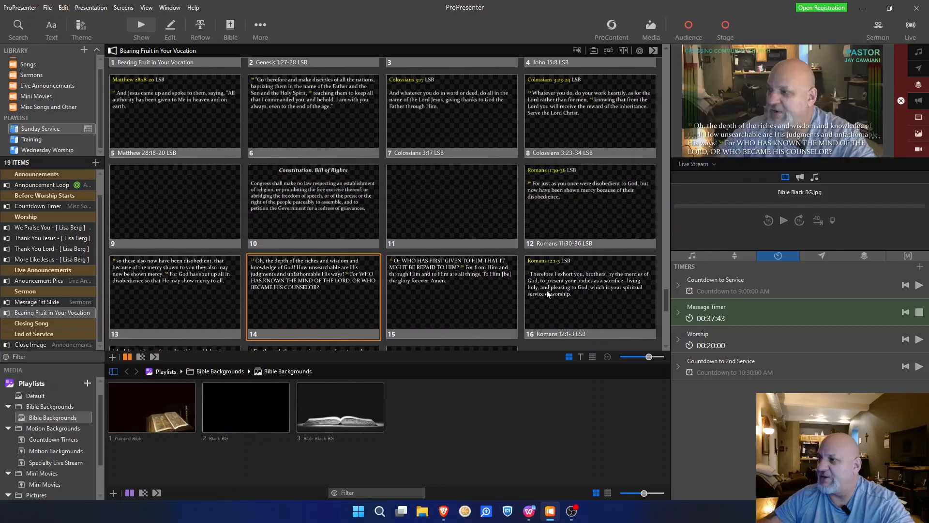
click(435, 294)
click(599, 295)
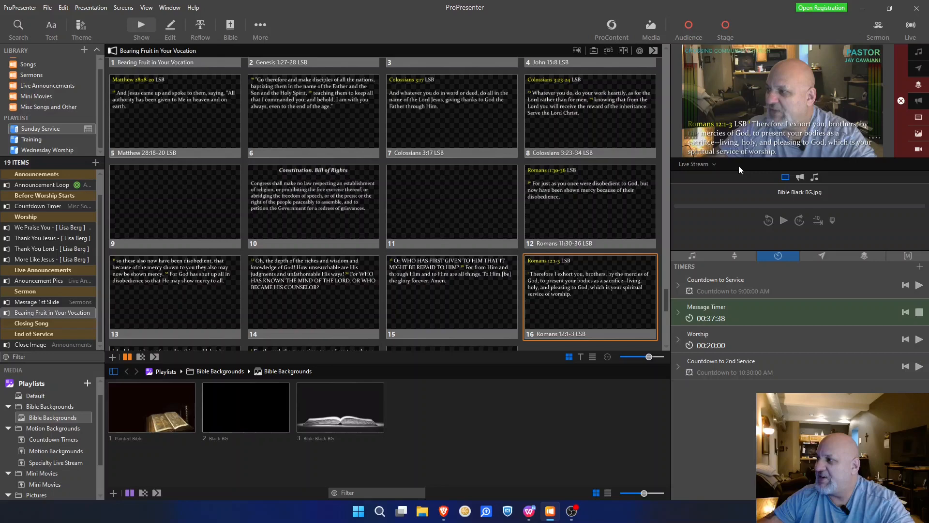
Step: Send slide 18 live on In House, then finish on blank slide 19 with Live Stream previewed
click(697, 164)
click(684, 190)
scroll(213, 245, down, 3)
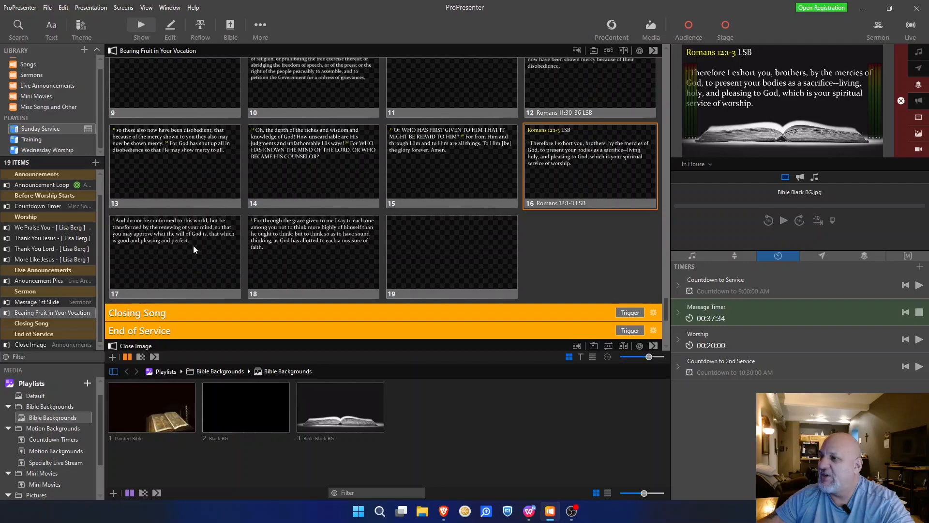
click(314, 251)
click(711, 166)
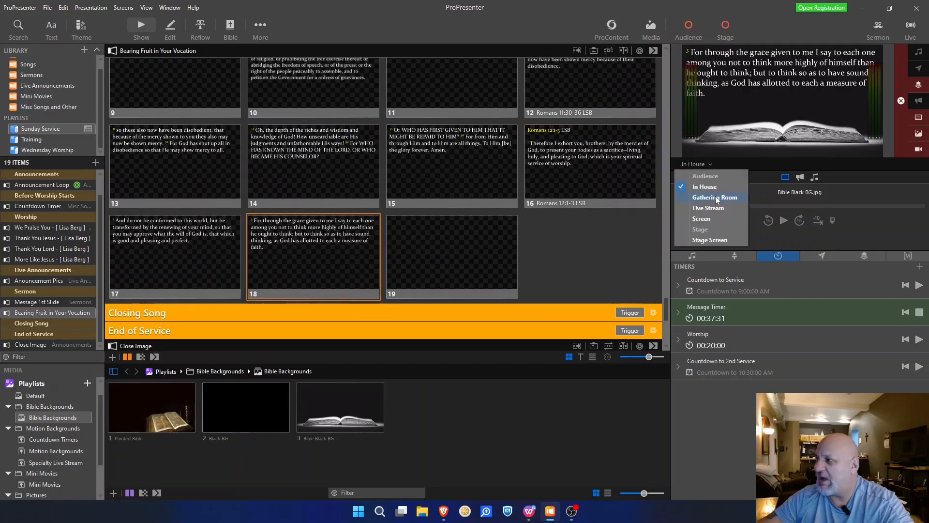
click(715, 208)
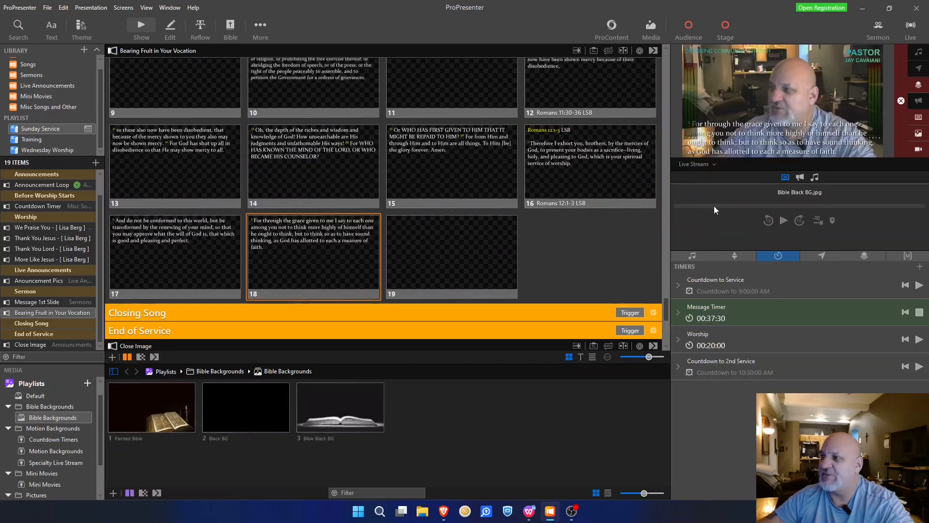
click(458, 251)
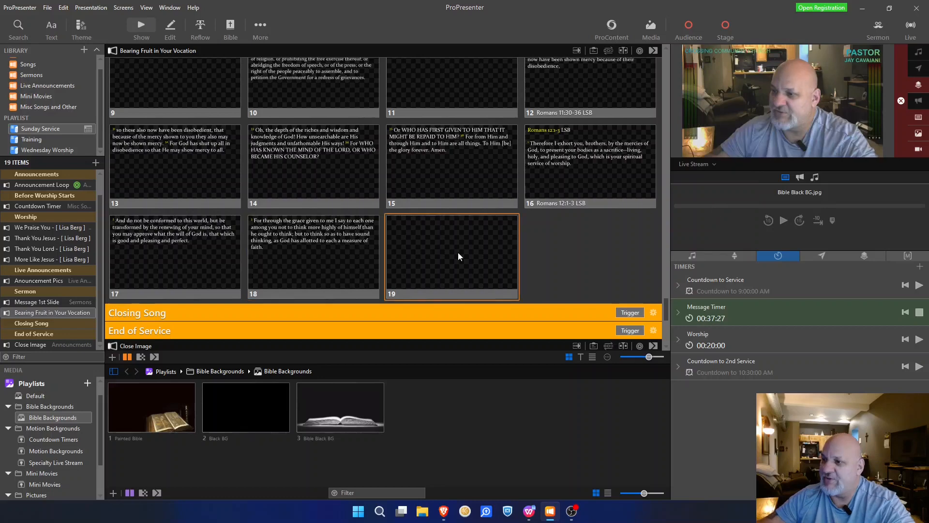
scroll(458, 252, down, 4)
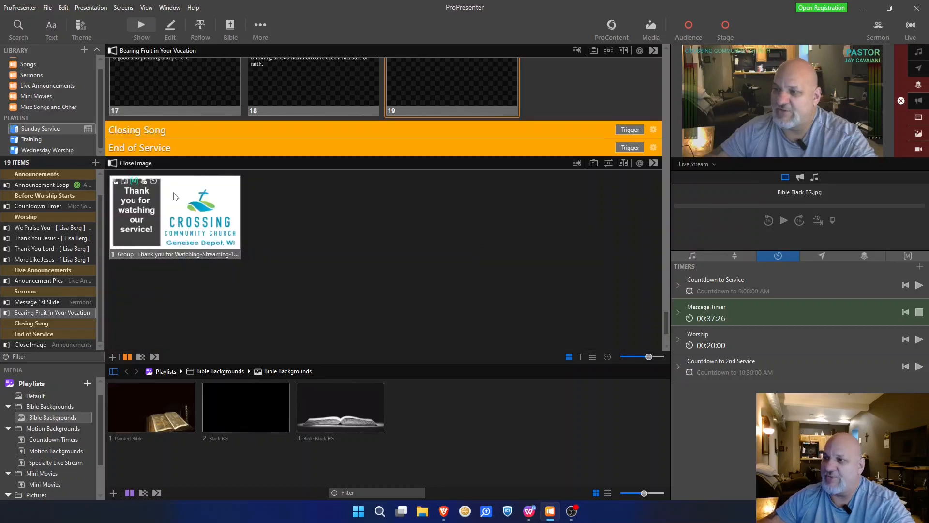
scroll(358, 236, up, 1)
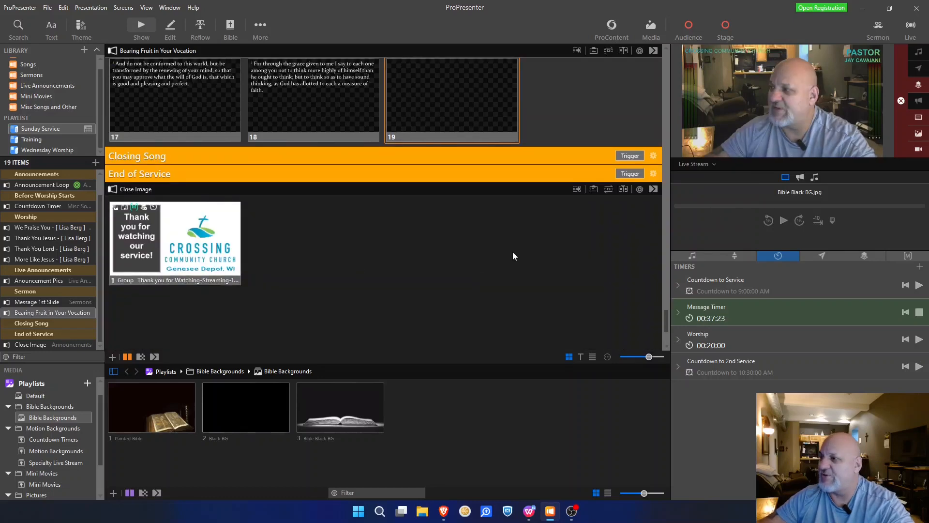
scroll(512, 256, up, 5)
scroll(516, 256, up, 2)
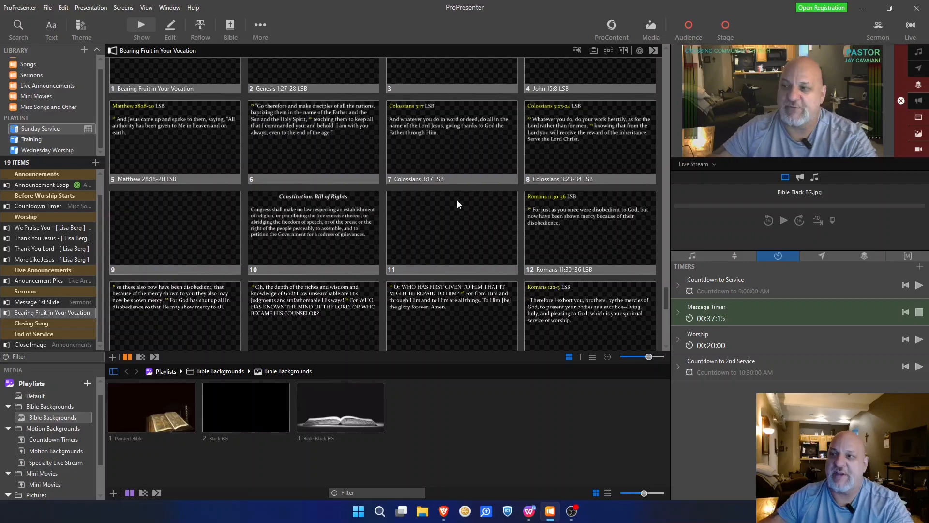
scroll(457, 203, up, 1)
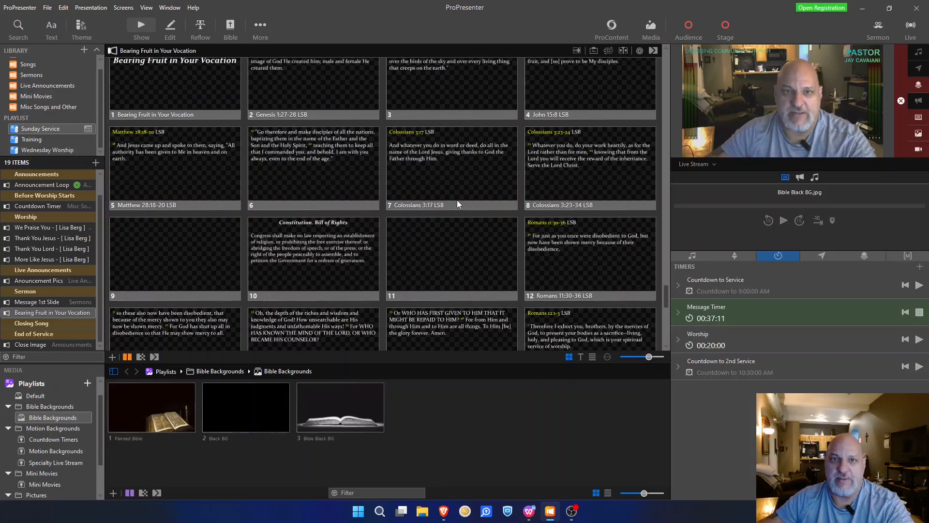
scroll(423, 164, up, 1)
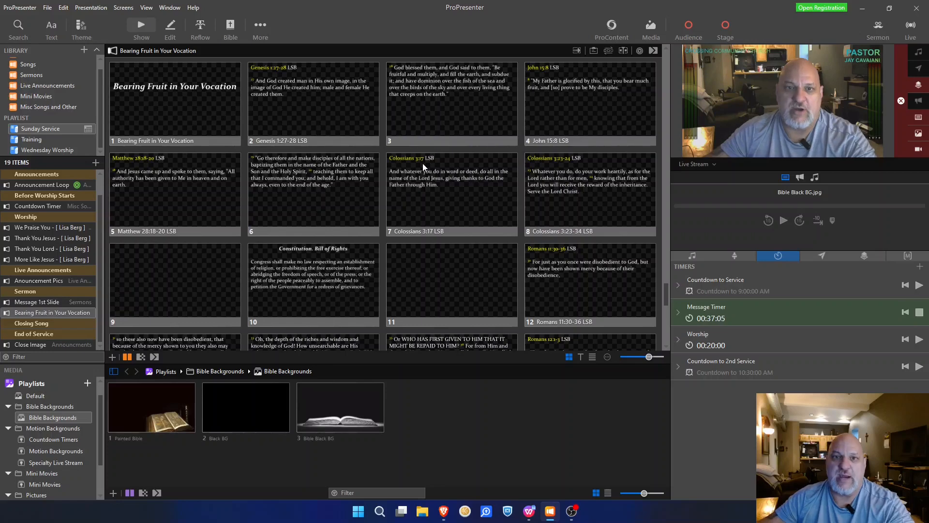
scroll(422, 164, up, 4)
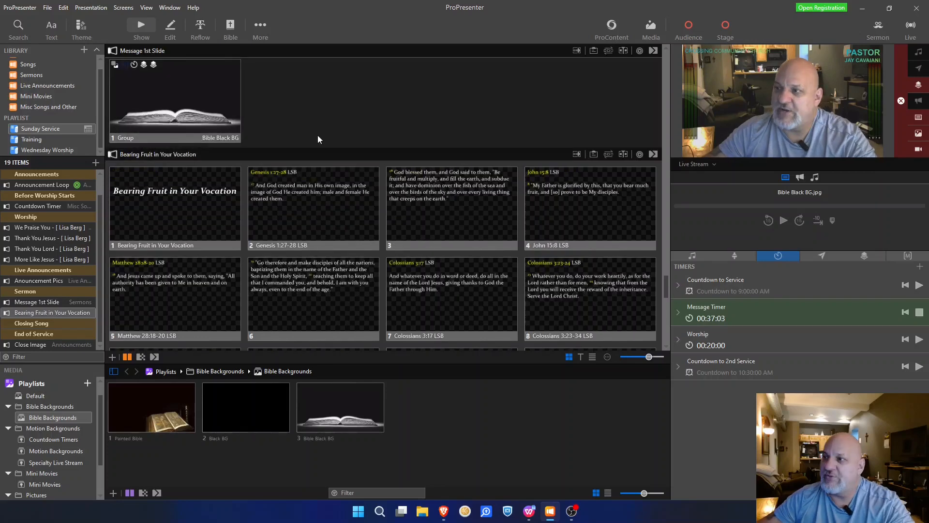
Step: Export Bearing Fruit in Your Vocation as a .proBundle to the Desktop, replacing the existing file
right_click(45, 312)
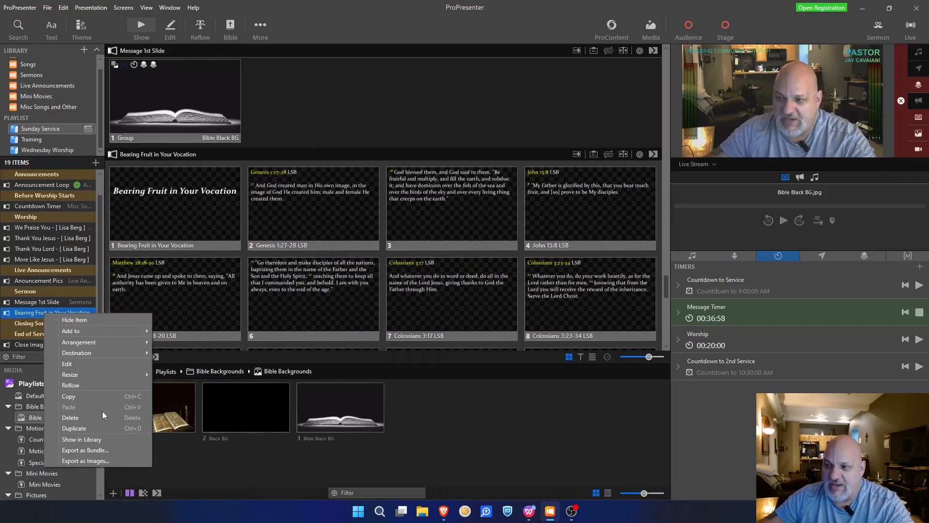
click(94, 452)
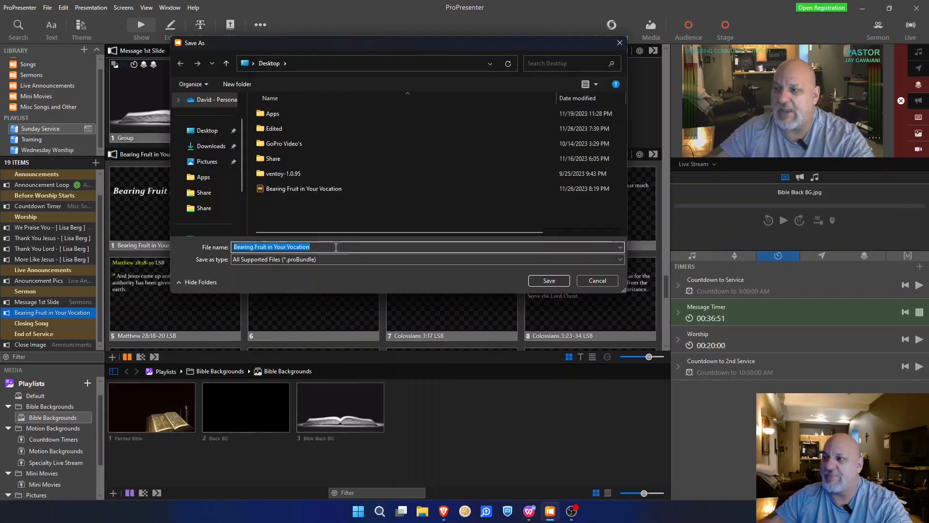
click(559, 284)
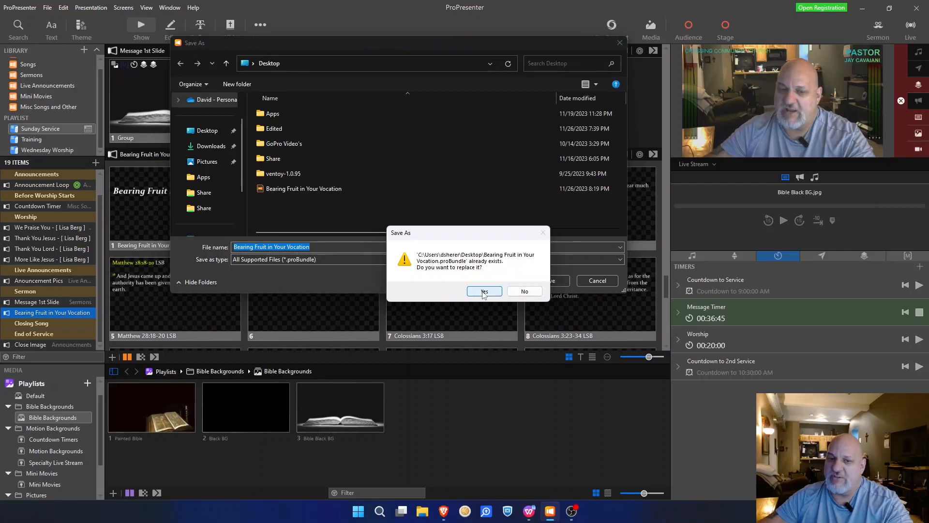
click(484, 292)
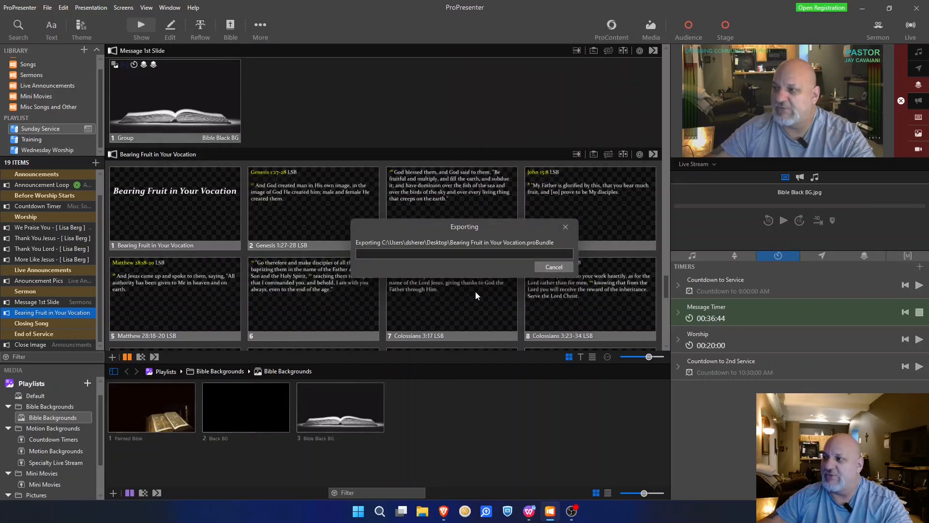
Step: Delete Bearing Fruit in Your Vocation from the Sermons library
click(54, 76)
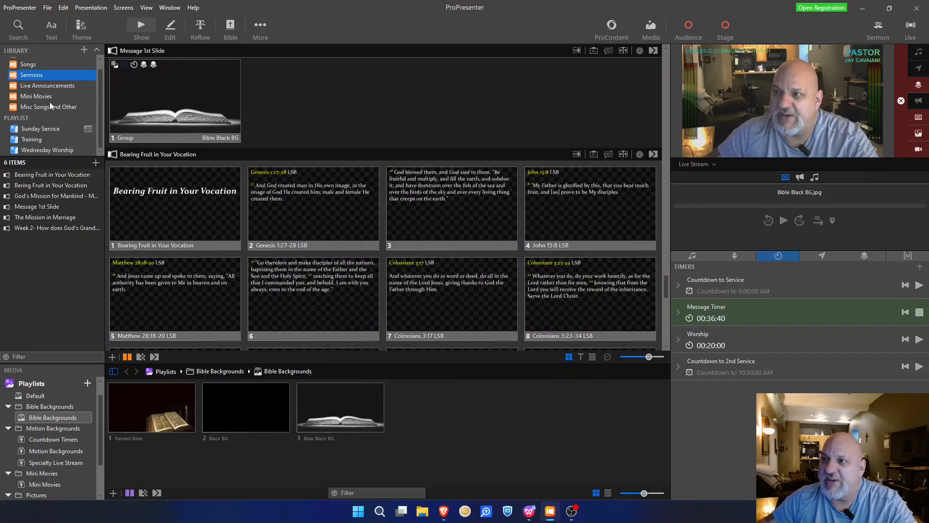
click(46, 175)
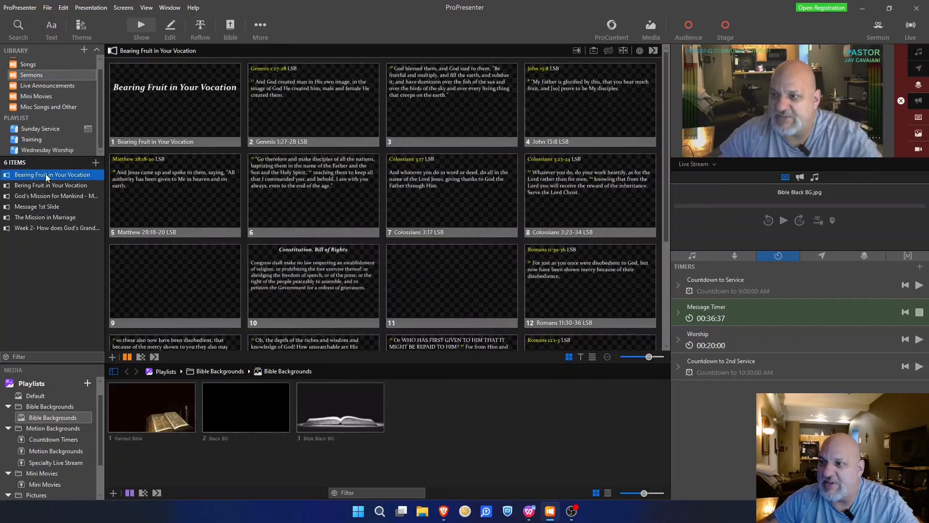
right_click(45, 173)
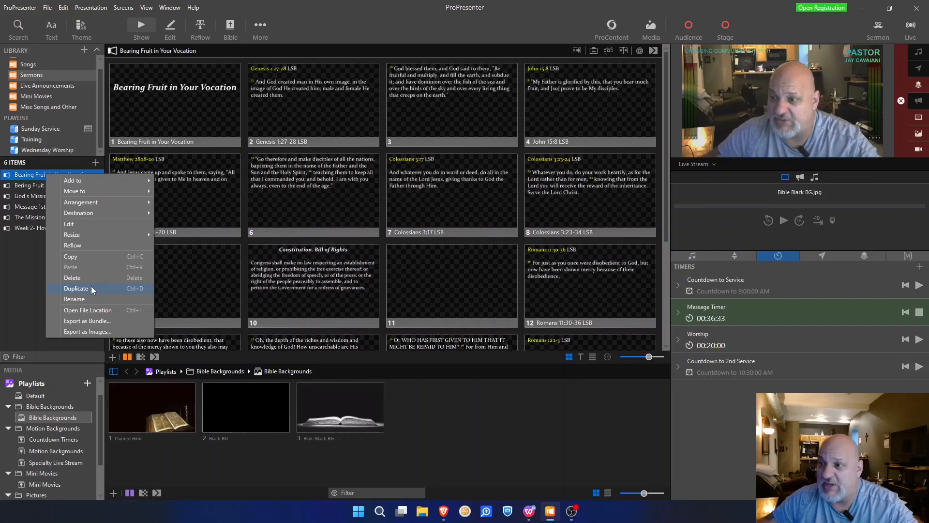
click(91, 288)
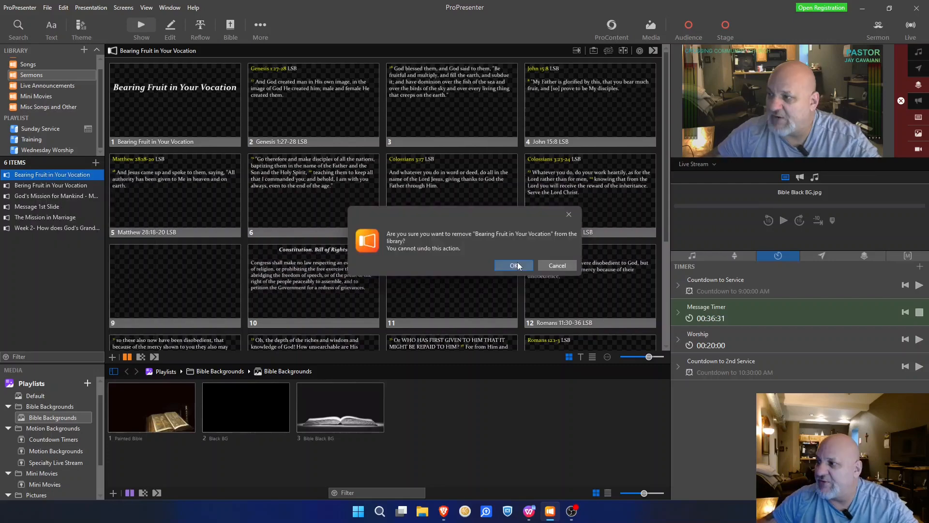
click(516, 265)
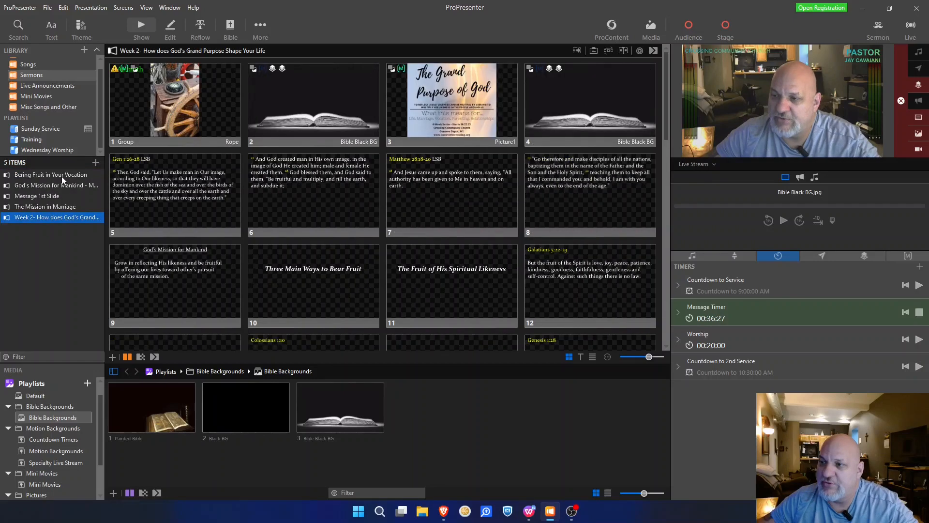
Step: Delete the misspelled Bering Fruit in Your Vocation copy, leaving four sermons
right_click(62, 179)
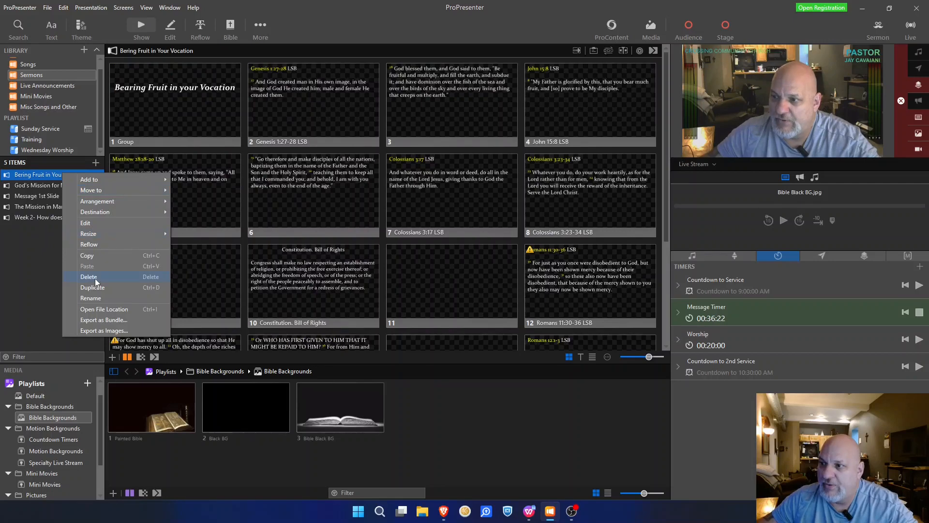
click(33, 254)
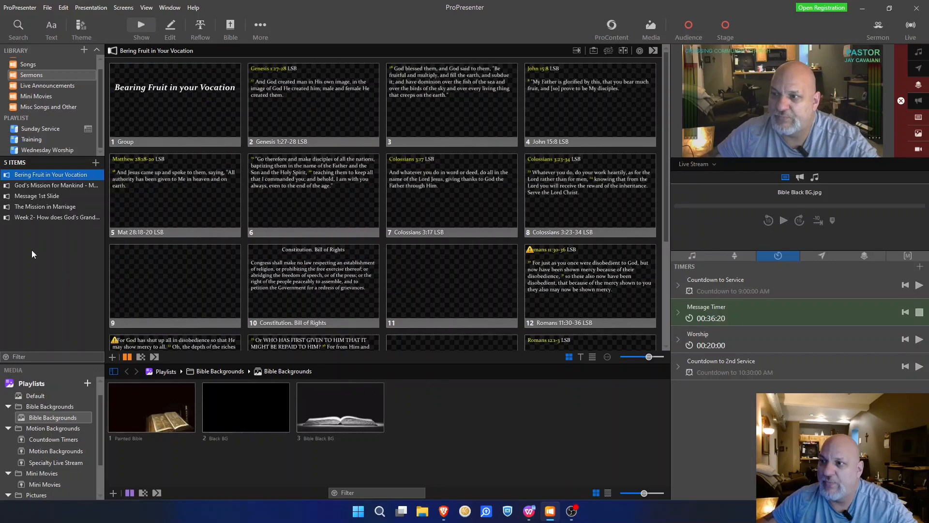
key(Delete)
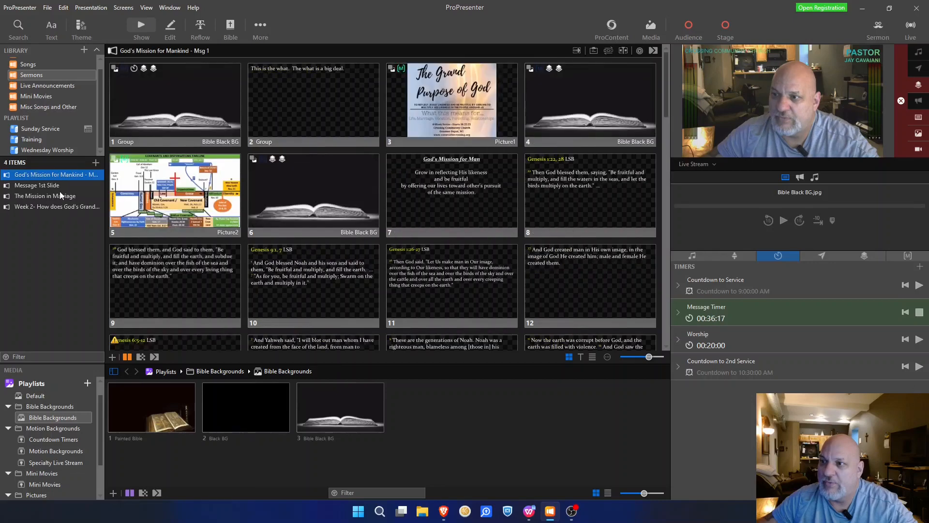
click(38, 127)
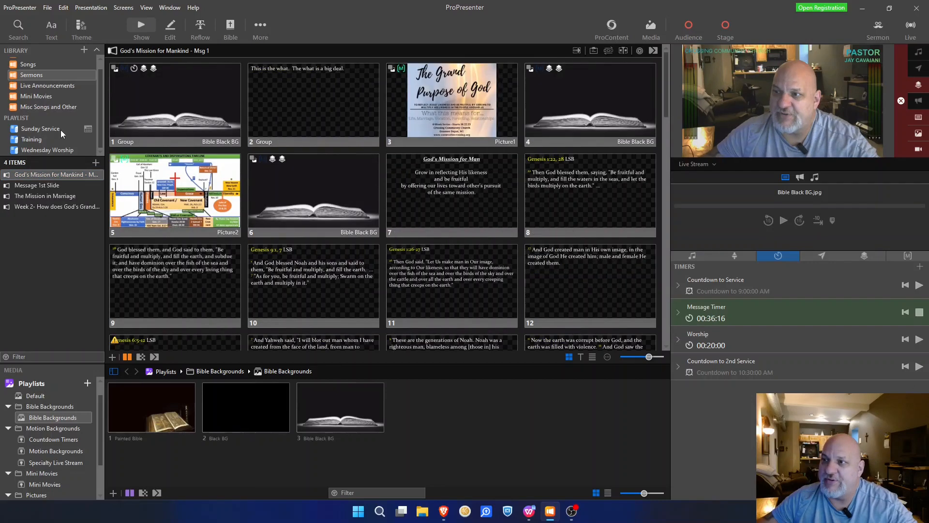
Step: Import the Bearing Fruit in Your Vocation .proBundle from the Desktop into the Sermons library
click(60, 130)
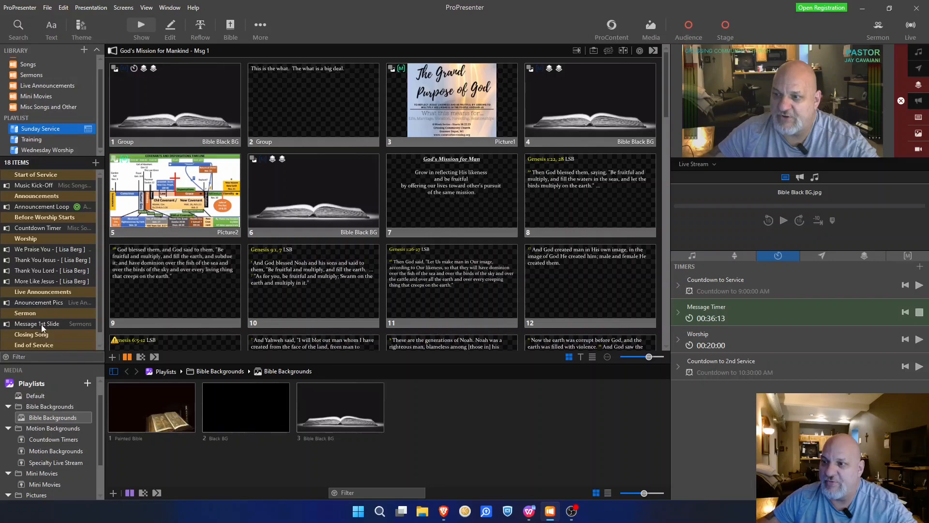
click(50, 8)
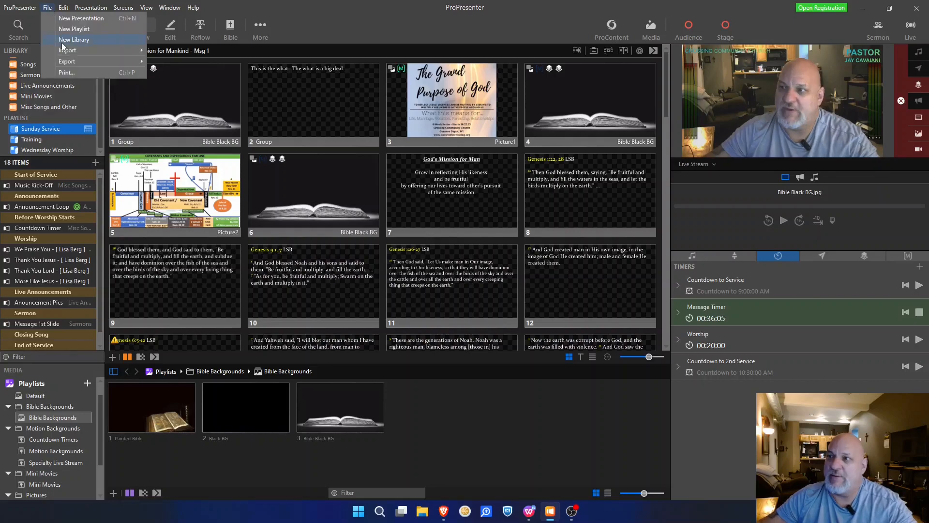
mouse_move(97, 51)
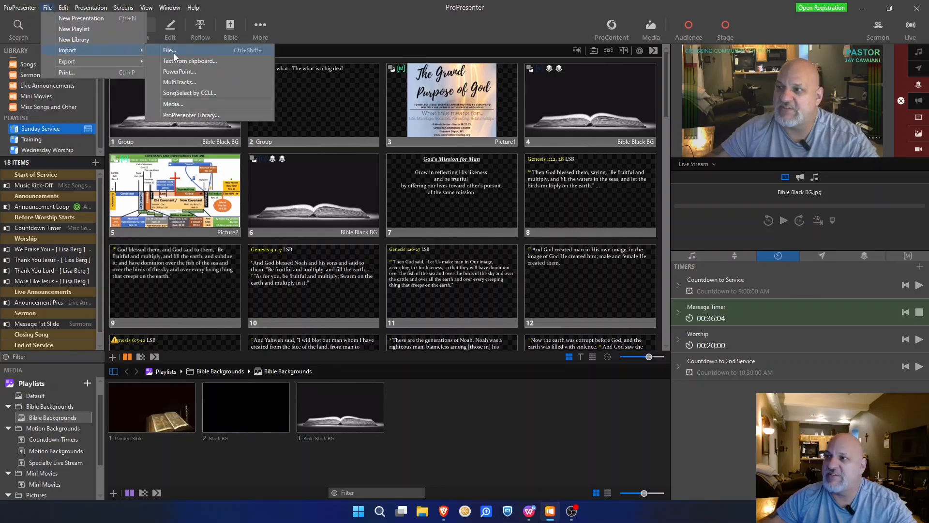
click(175, 53)
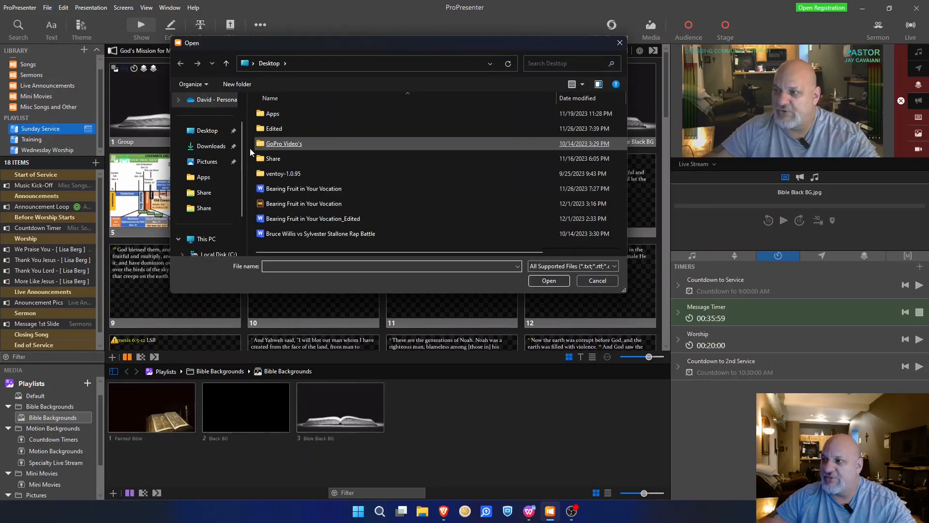
double_click(317, 207)
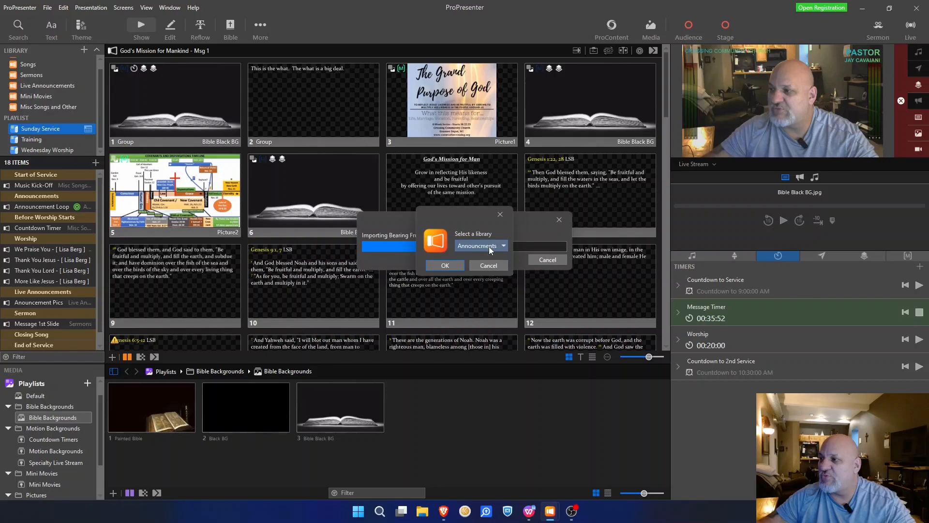
click(501, 248)
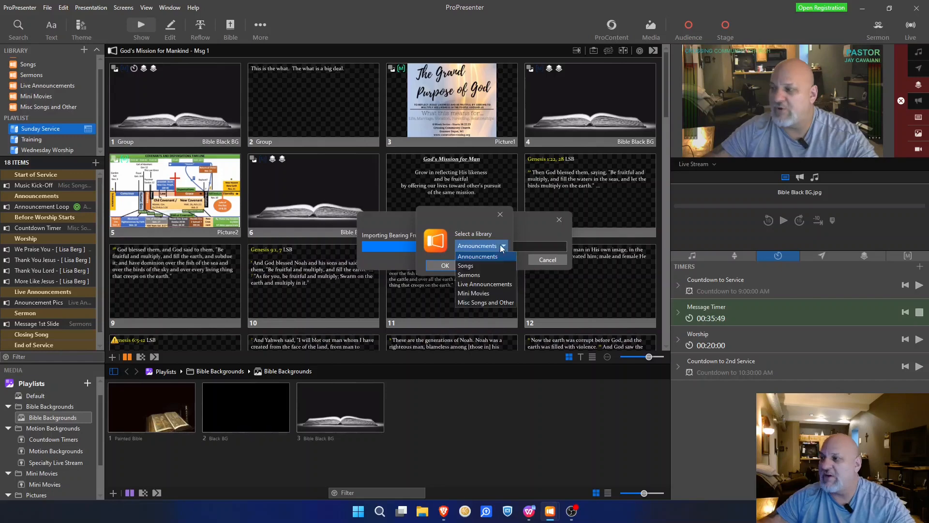
click(466, 279)
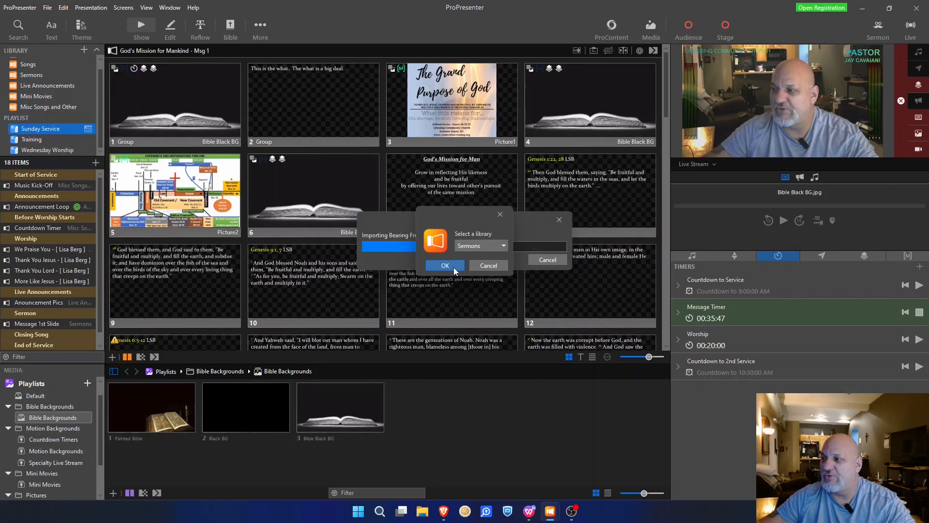
click(445, 265)
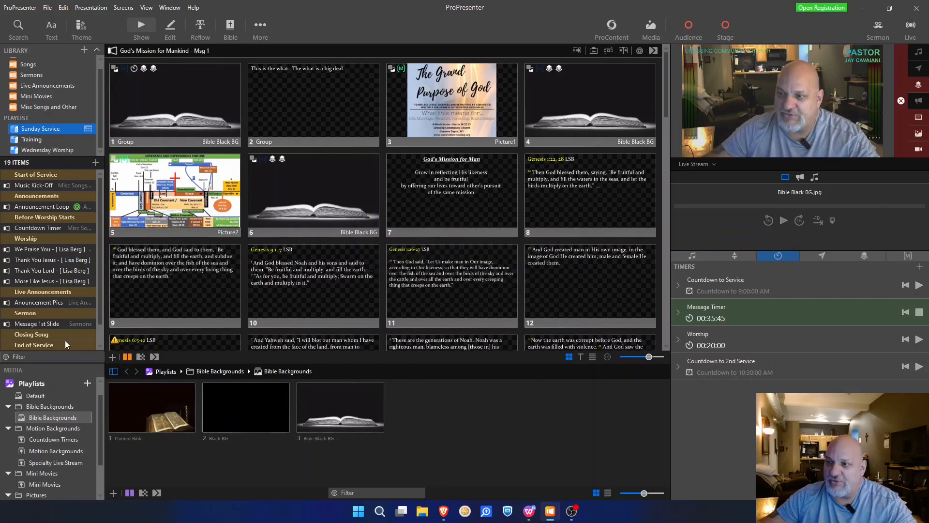
Step: Drag Bearing Fruit in Your Vocation up to sit after Anouncement Pics, just above Sermon
scroll(101, 333, down, 1)
click(39, 345)
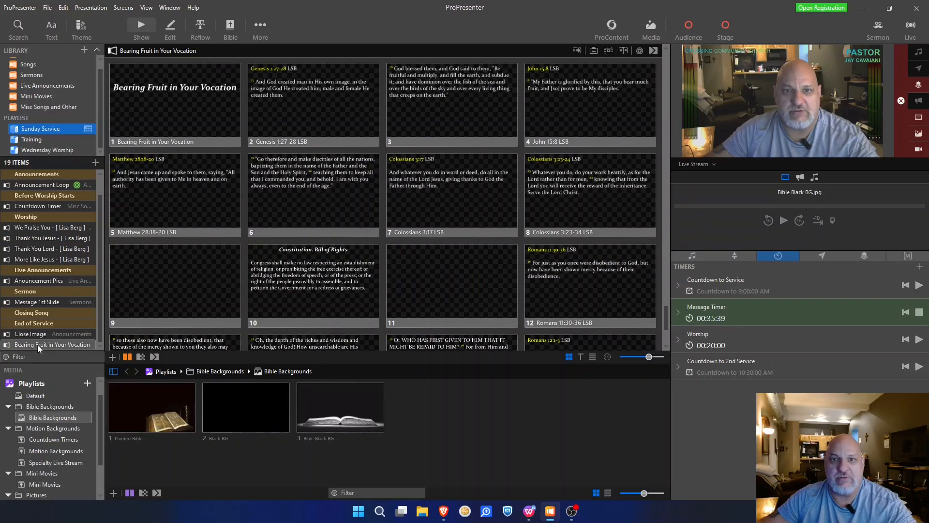
drag(39, 348, 51, 289)
scroll(292, 218, down, 5)
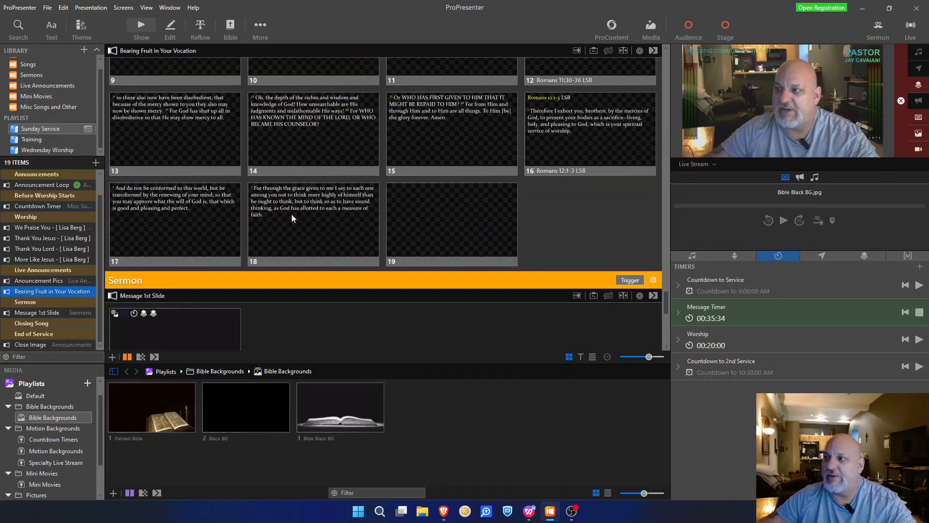
scroll(296, 214, up, 5)
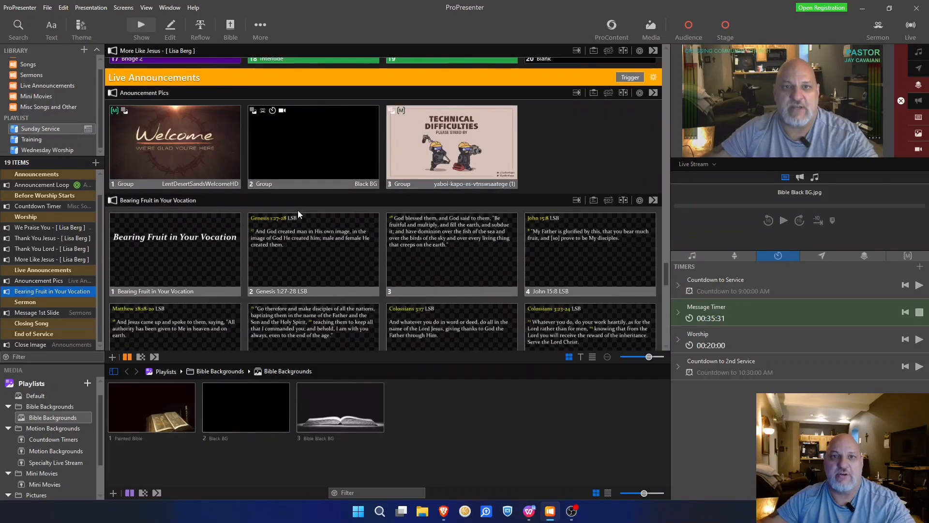